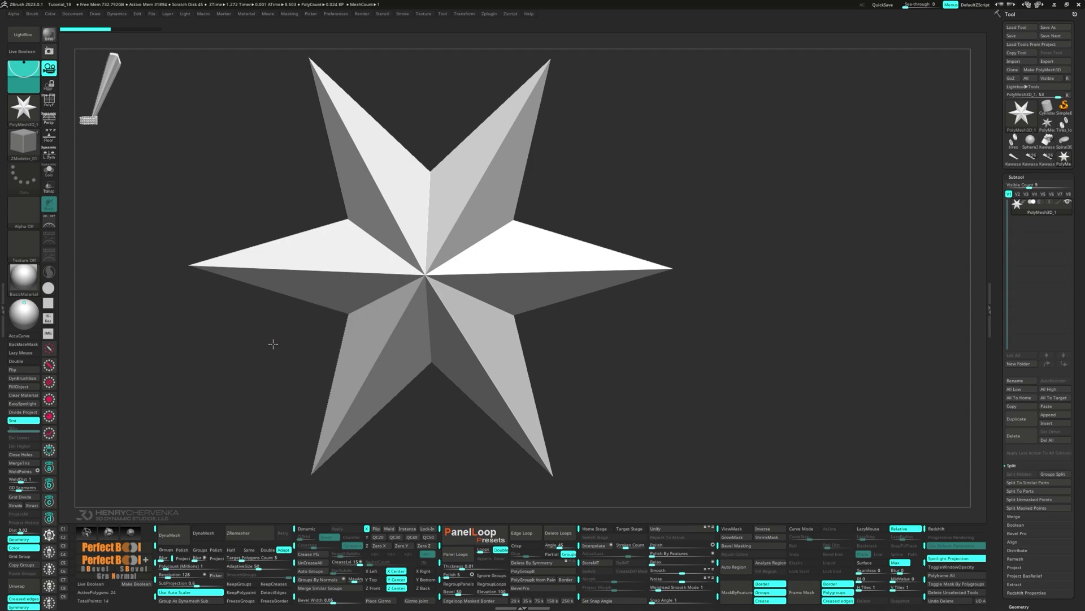
Step: Replace the star mesh with a PolyCube primitive using the transform gizmo
{"action": "key", "text": "w"}
{"action": "left_click_drag", "start_coordinate": [290, 343], "coordinate": [287, 345]}
{"action": "left_click", "coordinate": [384, 198]}
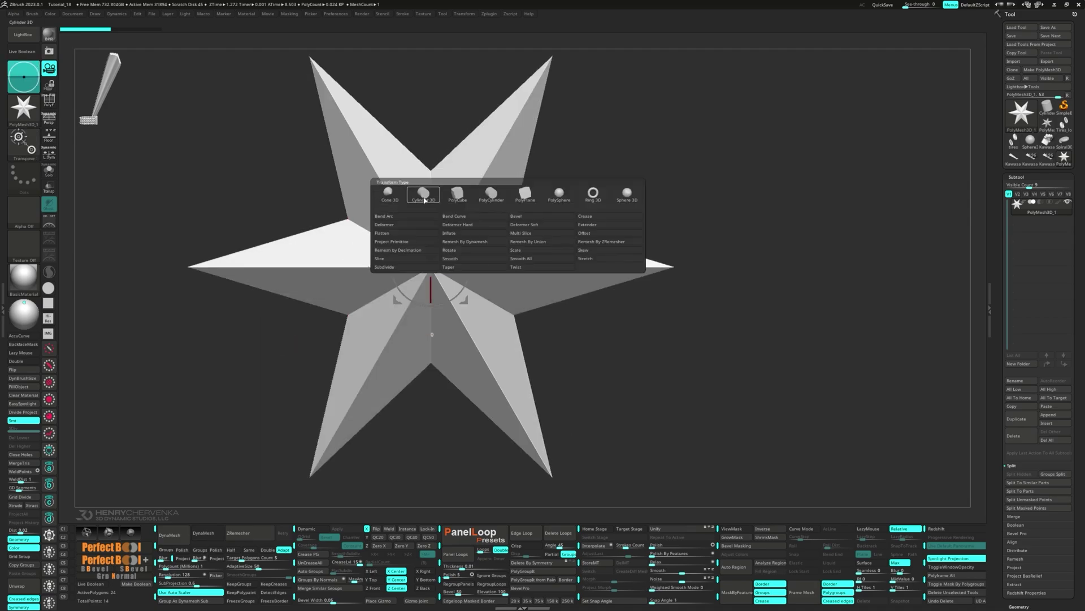
{"action": "left_click", "coordinate": [458, 194]}
{"action": "left_click", "coordinate": [670, 528]}
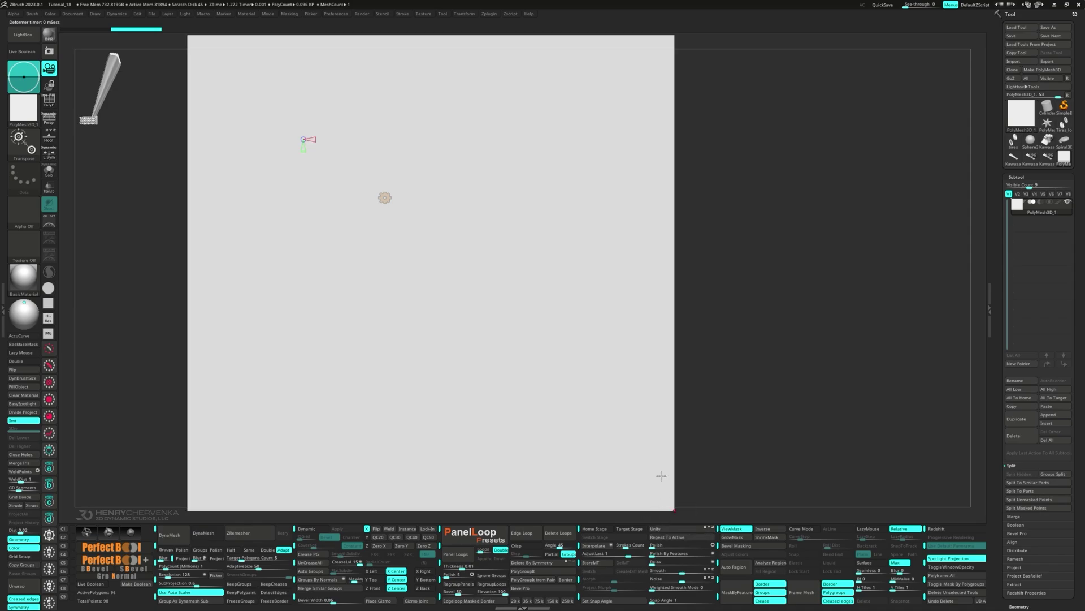
Step: Display the polyframe and delete the cube's inner edge loops
{"action": "key", "text": "shift+f"}
{"action": "right_click_drag", "start_coordinate": [662, 443], "coordinate": [568, 494], "text": "ctrl"}
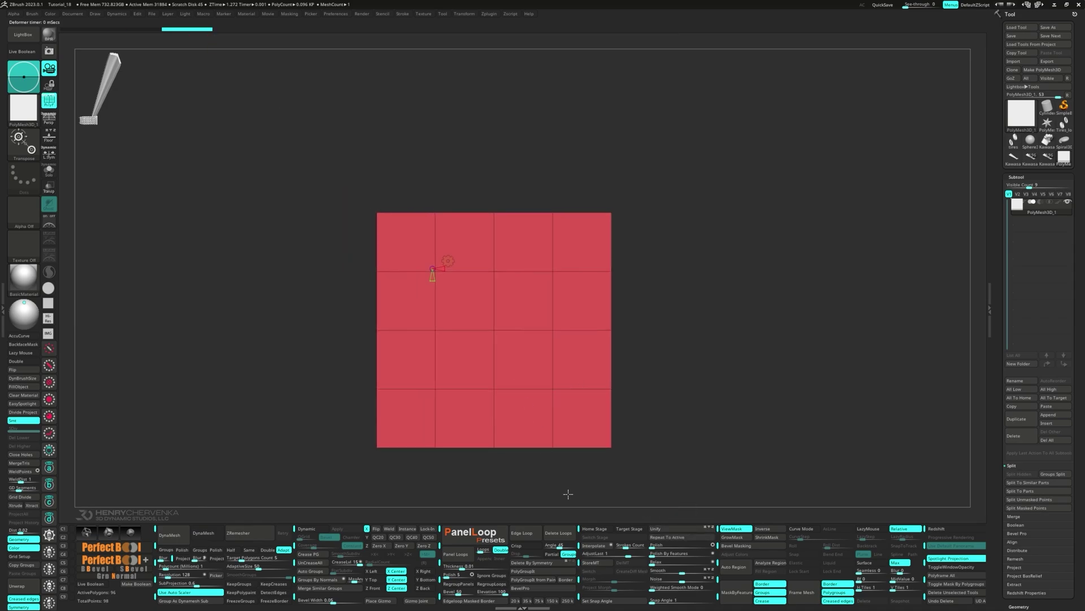
{"action": "left_click", "coordinate": [565, 533]}
{"action": "right_click_drag", "start_coordinate": [654, 423], "coordinate": [577, 353], "text": "ctrl"}
{"action": "right_click_drag", "start_coordinate": [572, 405], "coordinate": [726, 218], "text": "alt"}
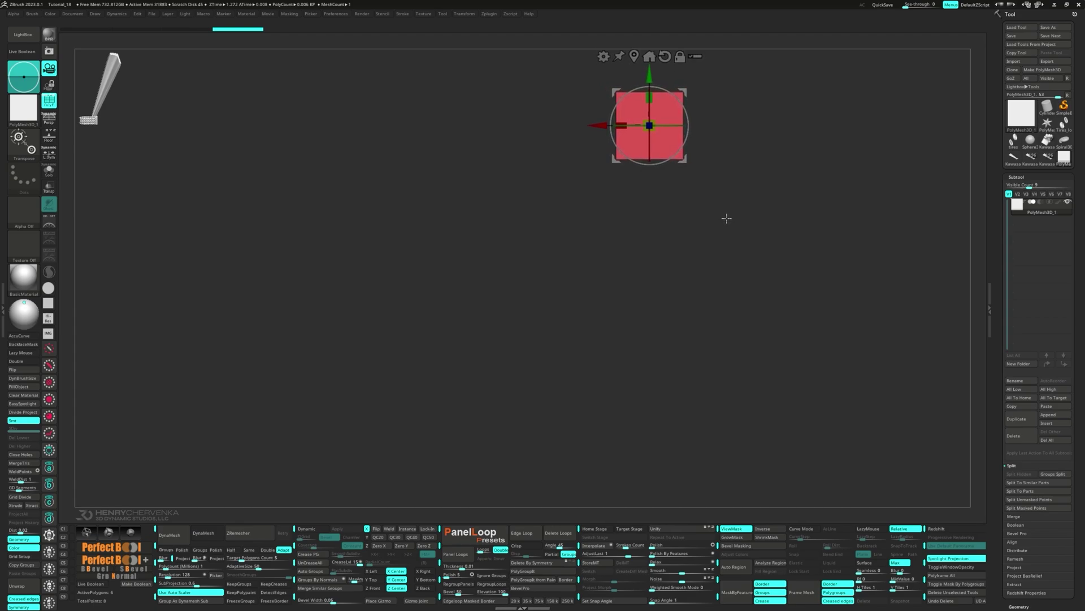
Step: Stretch one side of the cube outward about 2.71 units along X into a rectangular block and clear the mask
{"action": "left_click_drag", "start_coordinate": [571, 76], "coordinate": [637, 189], "text": "ctrl+alt"}
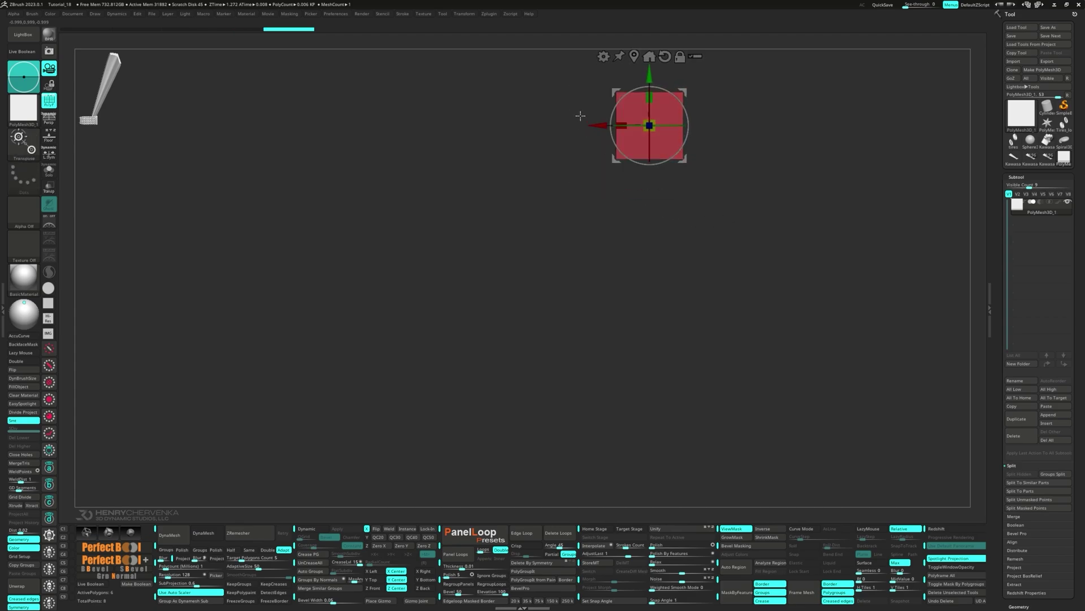
{"action": "left_click_drag", "start_coordinate": [594, 126], "coordinate": [504, 127]}
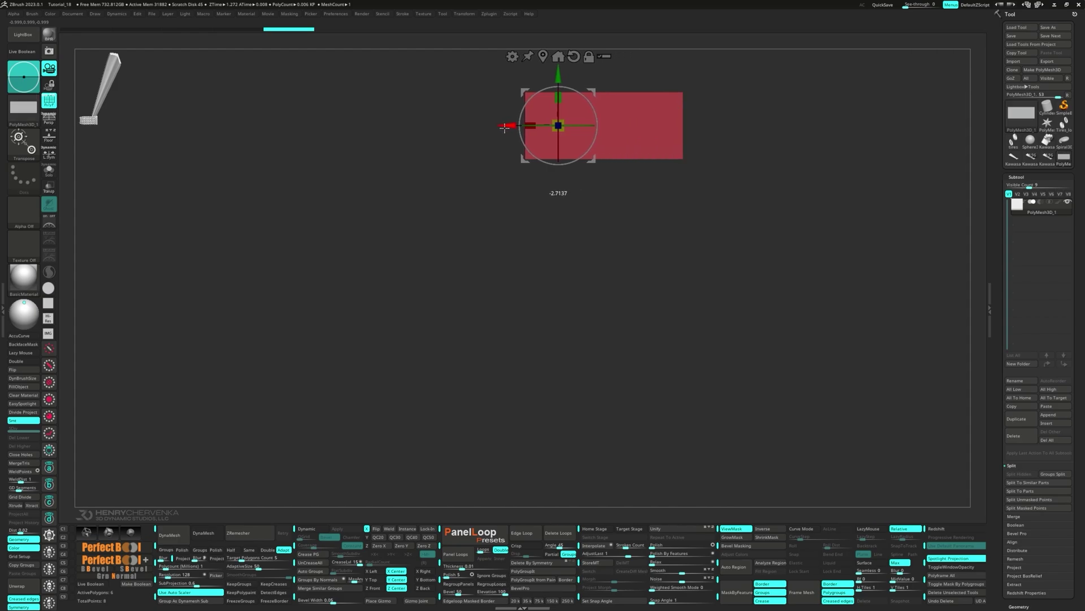
{"action": "left_click_drag", "start_coordinate": [440, 198], "coordinate": [454, 225], "text": "ctrl"}
Step: Insert one vertical edge loop near each end of the block
{"action": "key", "text": "q"}
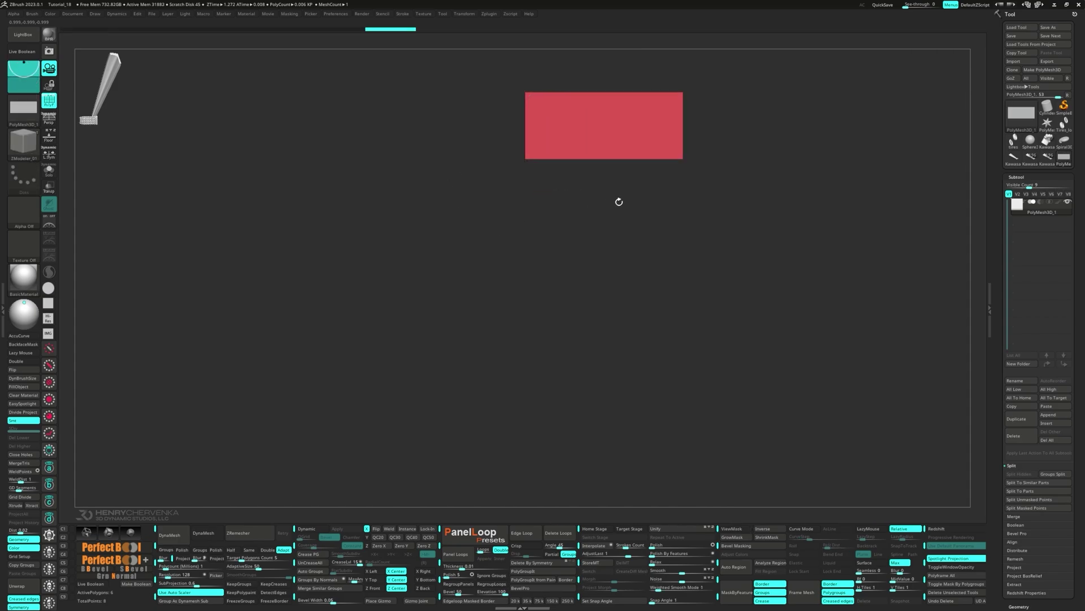
{"action": "left_click", "coordinate": [662, 159]}
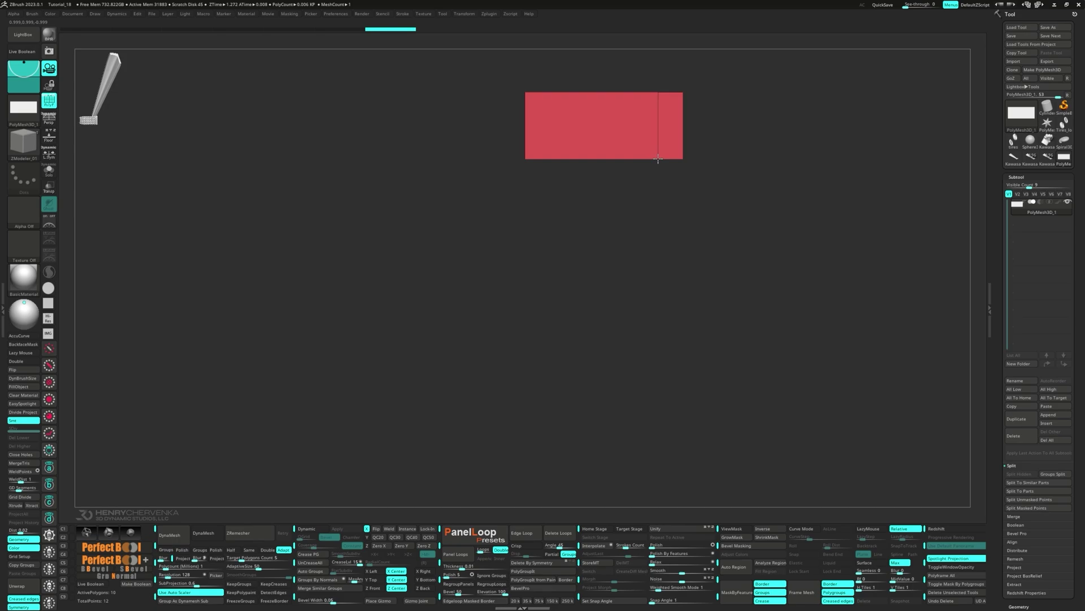
{"action": "left_click", "coordinate": [554, 159]}
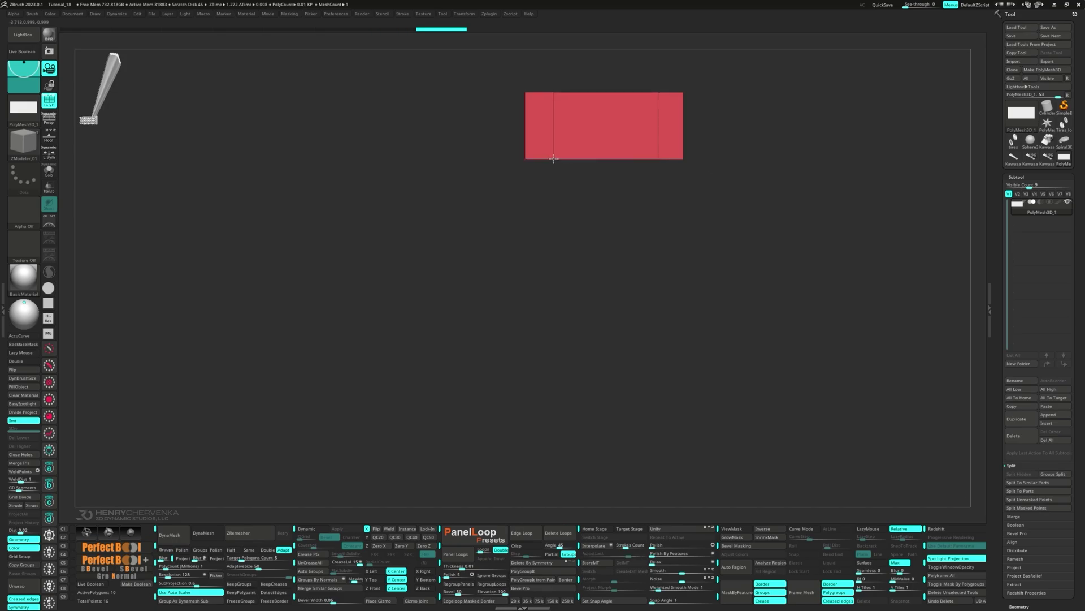
Step: Taper the stretched end of the block by scaling it to about 0.84 along Y with the rest masked
{"action": "left_click_drag", "start_coordinate": [481, 85], "coordinate": [538, 180], "text": "ctrl+alt"}
{"action": "key", "text": "w"}
{"action": "left_click_drag", "start_coordinate": [564, 100], "coordinate": [563, 98]}
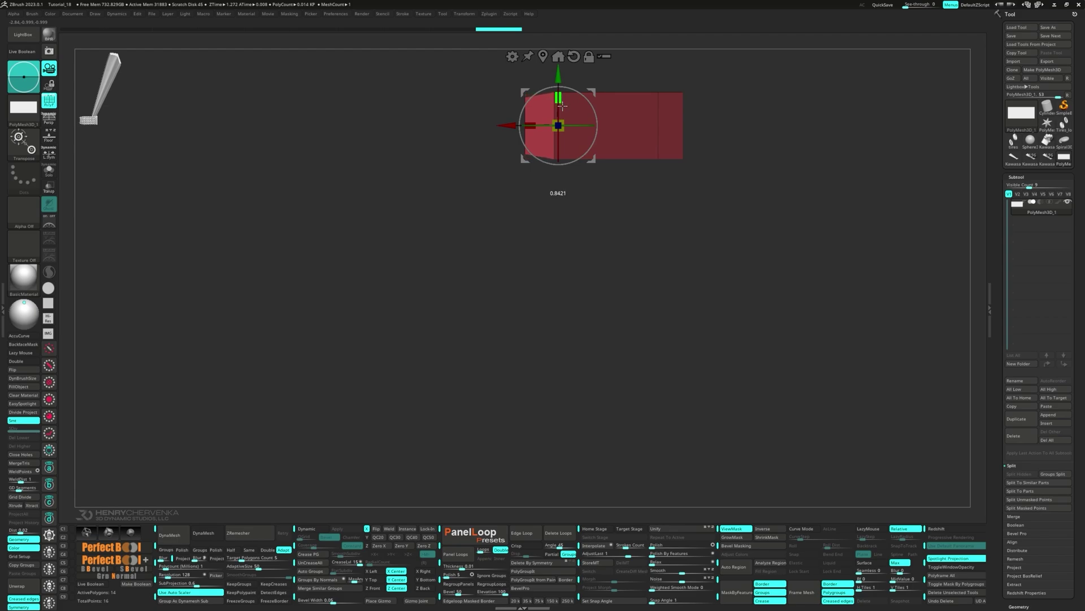
{"action": "left_click", "coordinate": [501, 259], "text": "ctrl"}
Step: Insert vertical and horizontal edge loops to divide the block's face into nine columns and five rows
{"action": "key", "text": "q"}
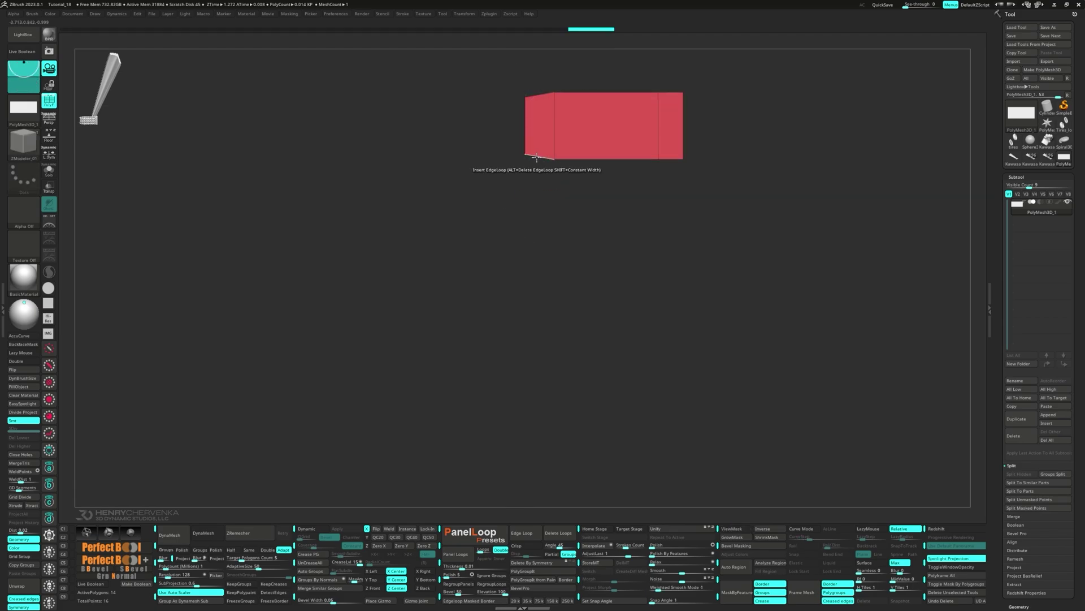
{"action": "left_click", "coordinate": [571, 158]}
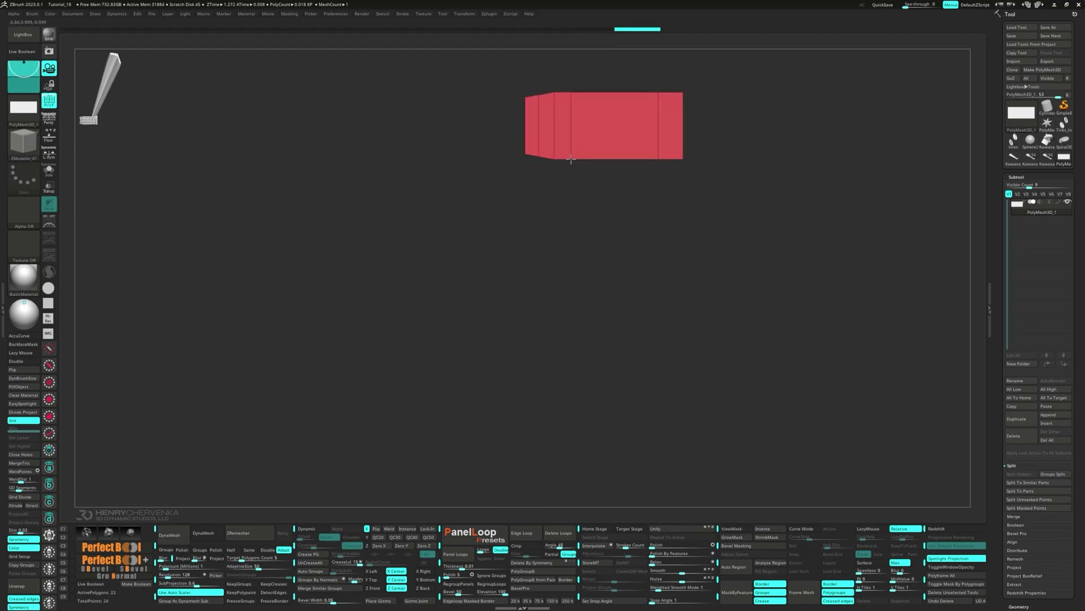
{"action": "left_click", "coordinate": [589, 95]}
{"action": "left_click", "coordinate": [607, 95]}
{"action": "left_click", "coordinate": [624, 94]}
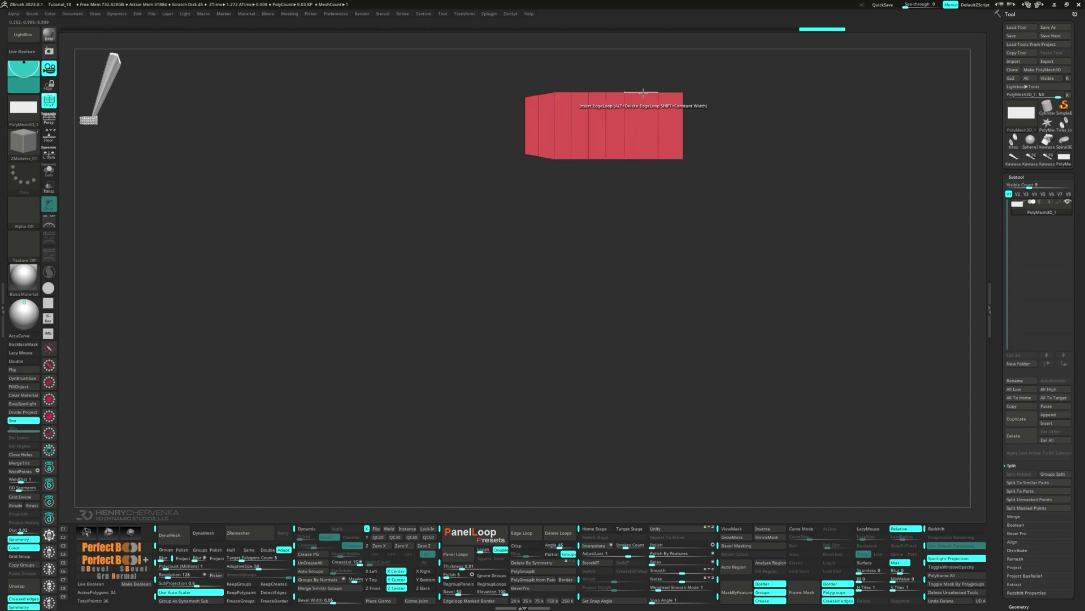
{"action": "left_click", "coordinate": [643, 122]}
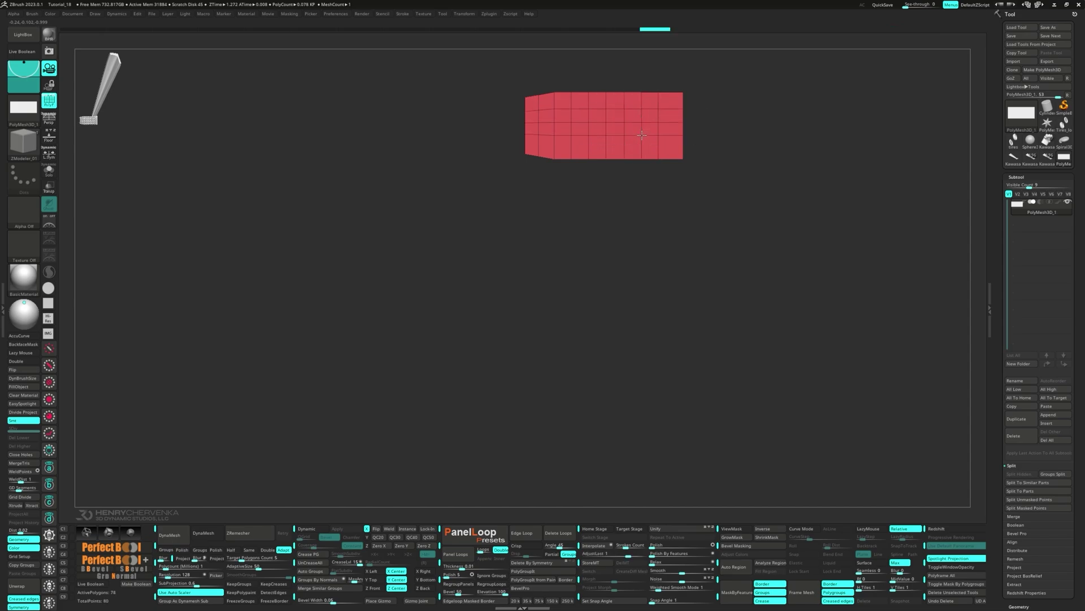
{"action": "left_click", "coordinate": [641, 147]}
Step: Flatten the whole block by scaling it to about 0.25 along its depth
{"action": "right_click_drag", "start_coordinate": [657, 142], "coordinate": [455, 233], "text": "alt"}
{"action": "right_click_drag", "start_coordinate": [454, 232], "coordinate": [409, 170]}
{"action": "key", "text": "w"}
{"action": "left_click", "coordinate": [346, 147]}
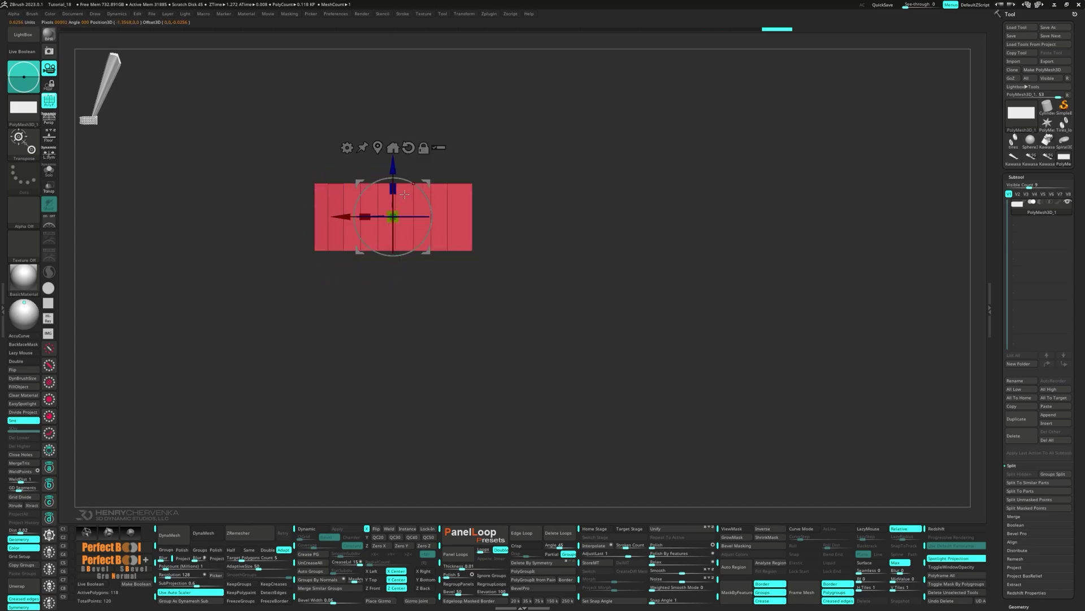
{"action": "left_click_drag", "start_coordinate": [393, 188], "coordinate": [400, 240]}
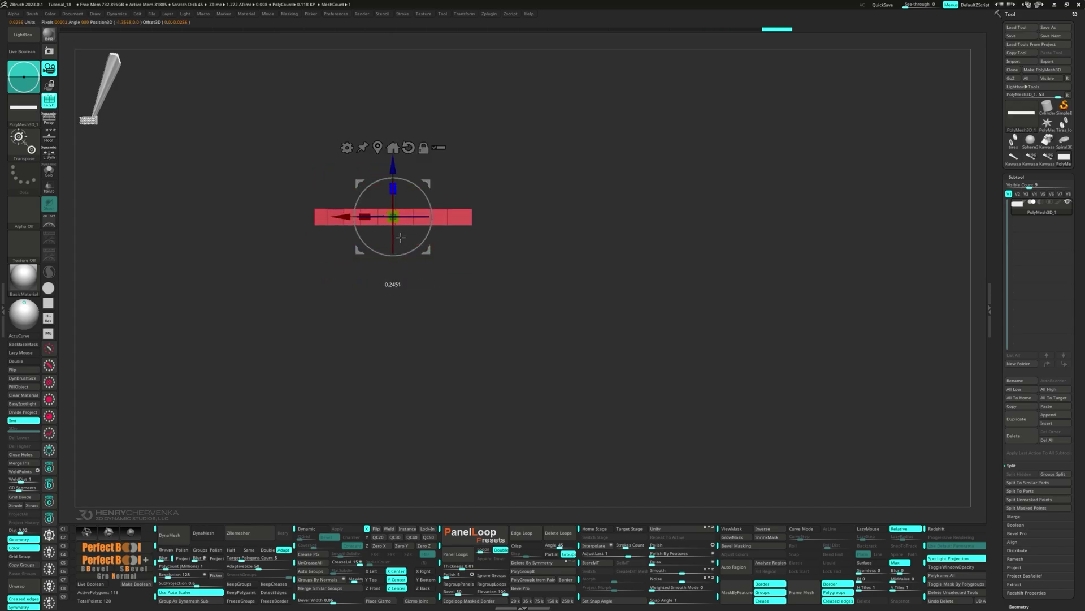
Step: Choose the Inset polygon action and mark the front-face polygons in every column except the wide end column
{"action": "right_click_drag", "start_coordinate": [409, 248], "coordinate": [437, 280]}
{"action": "key", "text": "q"}
{"action": "mouse_move", "coordinate": [398, 204]}
{"action": "right_mouse_down"}
{"action": "mouse_move", "coordinate": [377, 220]}
{"action": "mouse_move", "coordinate": [351, 198]}
{"action": "mouse_move", "coordinate": [342, 242]}
{"action": "right_mouse_up"}
{"action": "key", "text": "space"}
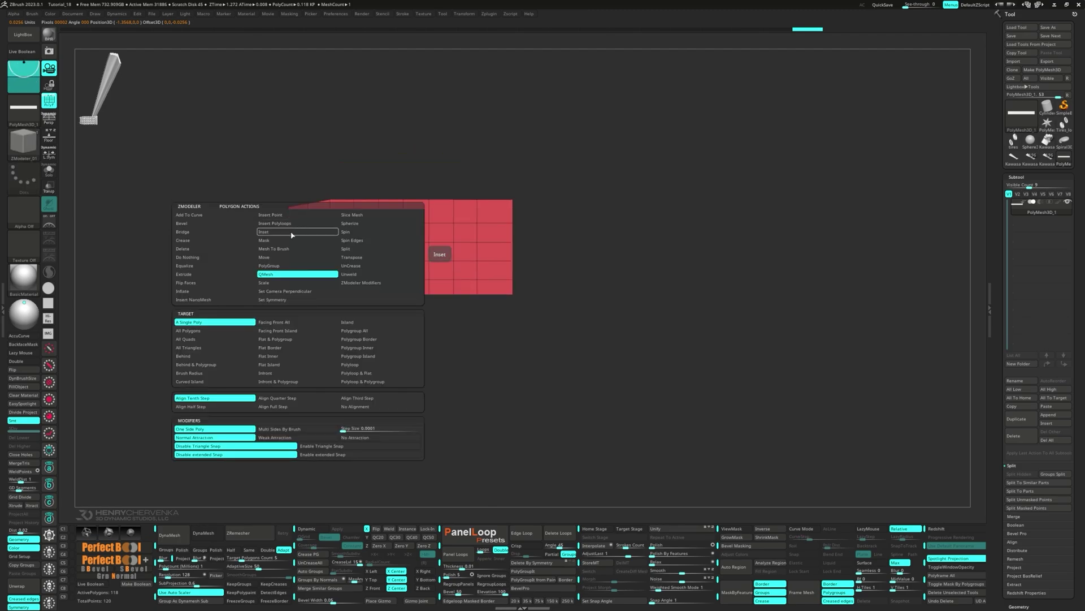
{"action": "left_click", "coordinate": [292, 234]}
{"action": "key", "text": "space"}
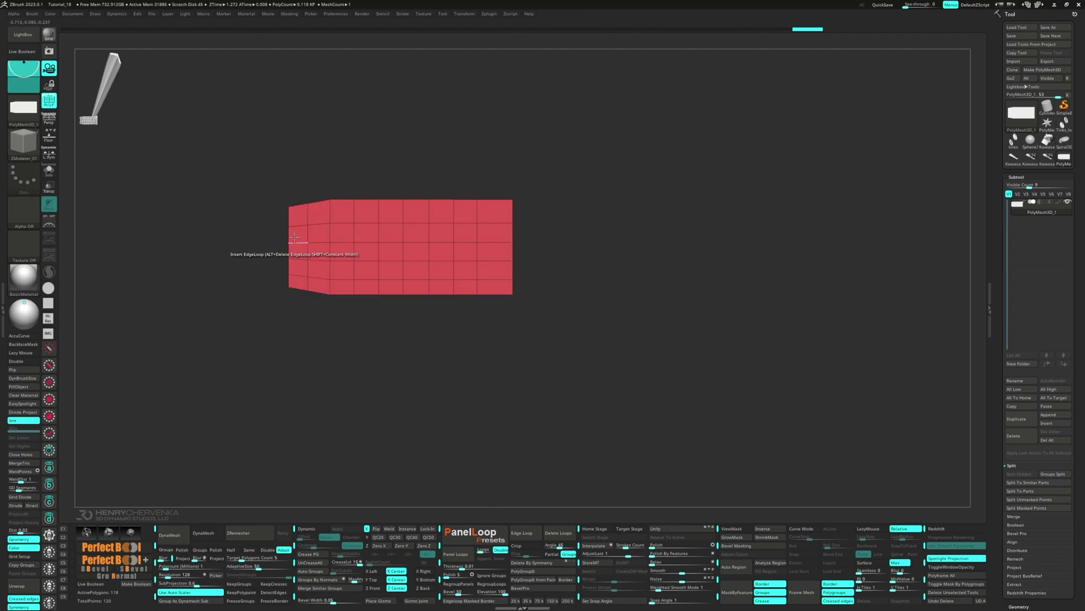
{"action": "mouse_move", "coordinate": [304, 278]}
{"action": "left_mouse_down"}
{"action": "mouse_move", "coordinate": [438, 286]}
{"action": "mouse_move", "coordinate": [465, 226]}
{"action": "mouse_move", "coordinate": [387, 211]}
{"action": "mouse_move", "coordinate": [339, 214]}
{"action": "mouse_move", "coordinate": [318, 274]}
{"action": "mouse_move", "coordinate": [446, 266]}
{"action": "mouse_move", "coordinate": [340, 237]}
{"action": "mouse_move", "coordinate": [422, 252]}
{"action": "mouse_move", "coordinate": [442, 276]}
{"action": "left_mouse_up"}
Step: Inset each marked front-face polygon individually with the Inset Each Poly option to form separate key outlines
{"action": "key", "text": "space"}
{"action": "left_click", "coordinate": [490, 296]}
{"action": "key", "text": "space"}
{"action": "left_click", "coordinate": [437, 385]}
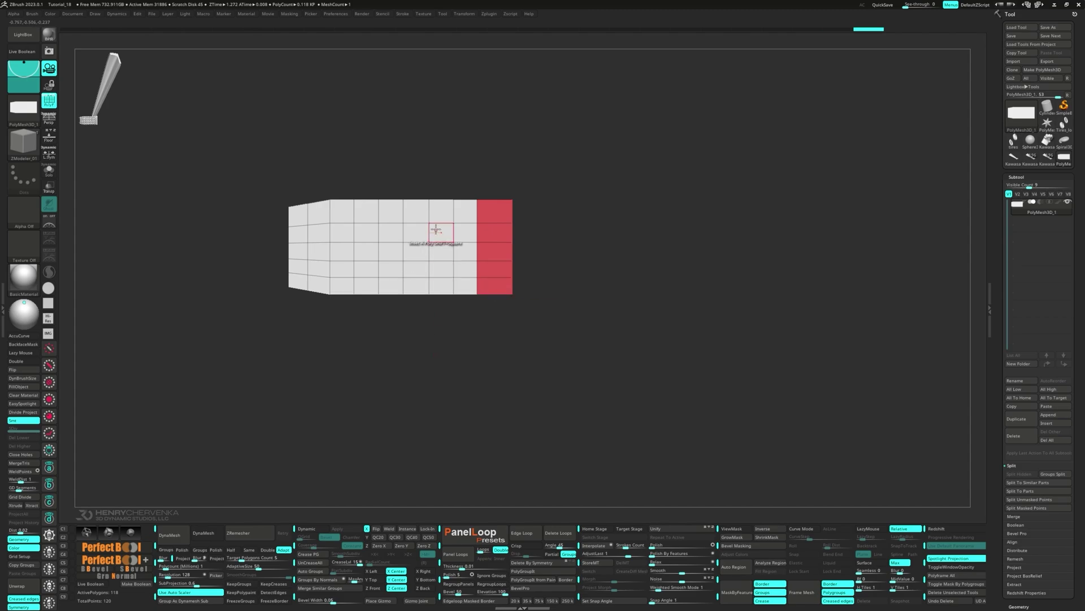
{"action": "left_click_drag", "start_coordinate": [437, 223], "coordinate": [440, 238]}
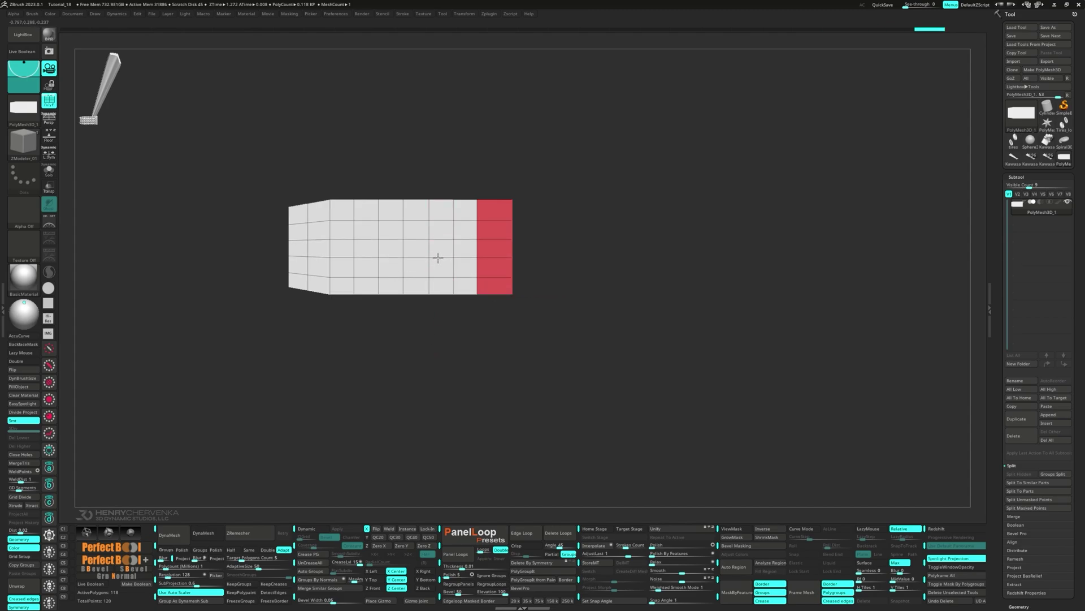
{"action": "right_click_drag", "start_coordinate": [438, 258], "coordinate": [432, 283], "text": "ctrl"}
{"action": "right_click_drag", "start_coordinate": [432, 283], "coordinate": [426, 211]}
{"action": "left_click_drag", "start_coordinate": [414, 236], "coordinate": [418, 226]}
Step: Raise all the inset polygons into key blocks with QMesh targeting Polygroup All
{"action": "key", "text": "space"}
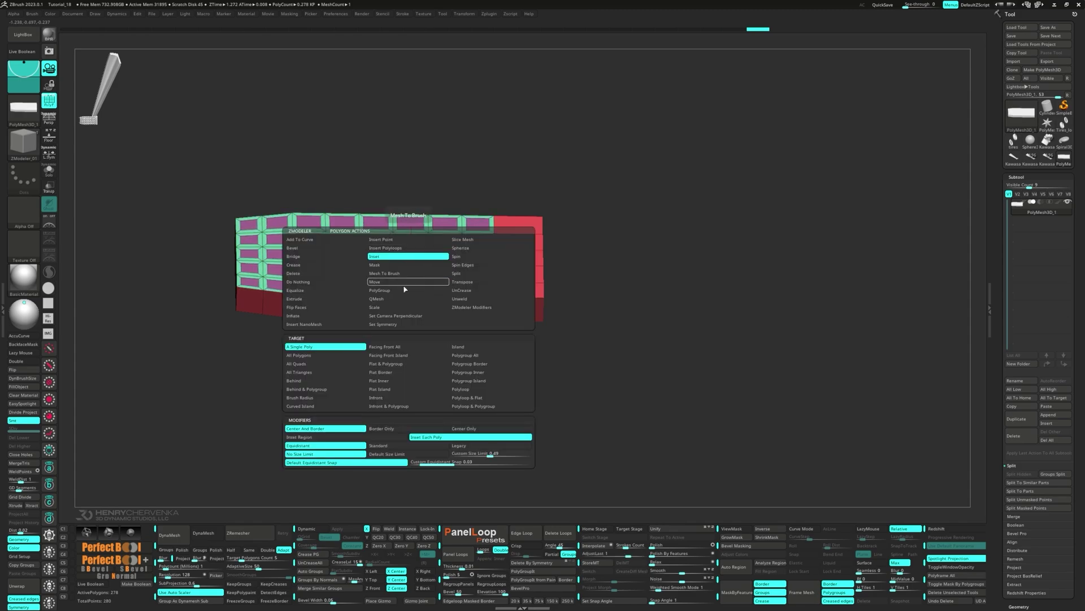
{"action": "left_click", "coordinate": [408, 298]}
{"action": "left_click", "coordinate": [460, 357]}
{"action": "right_click_drag", "start_coordinate": [414, 263], "coordinate": [434, 249]}
{"action": "right_click_drag", "start_coordinate": [434, 249], "coordinate": [432, 263], "text": "ctrl"}
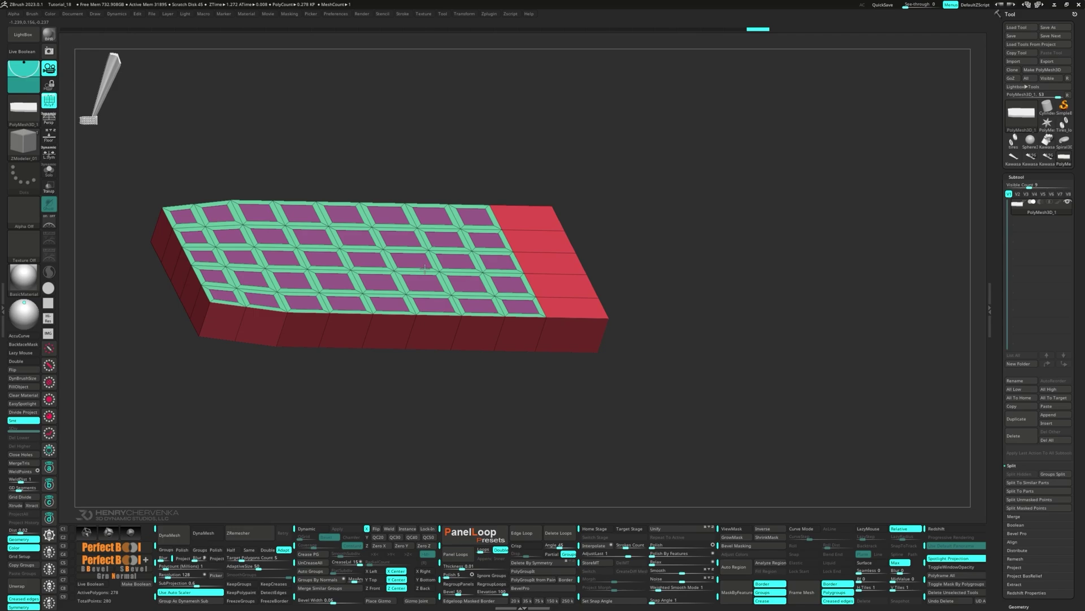
{"action": "left_click_drag", "start_coordinate": [426, 262], "coordinate": [429, 247]}
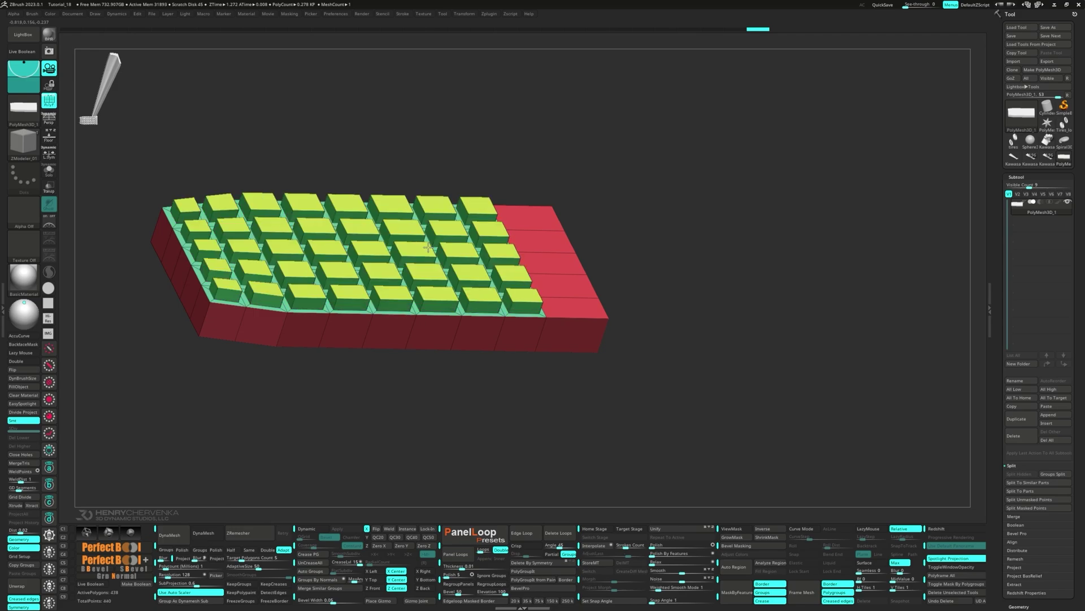
Step: Shrink the tops of all keys with the Scale polygon action targeting Polygroup All around the polygon center
{"action": "key", "text": "space"}
{"action": "left_click", "coordinate": [384, 316]}
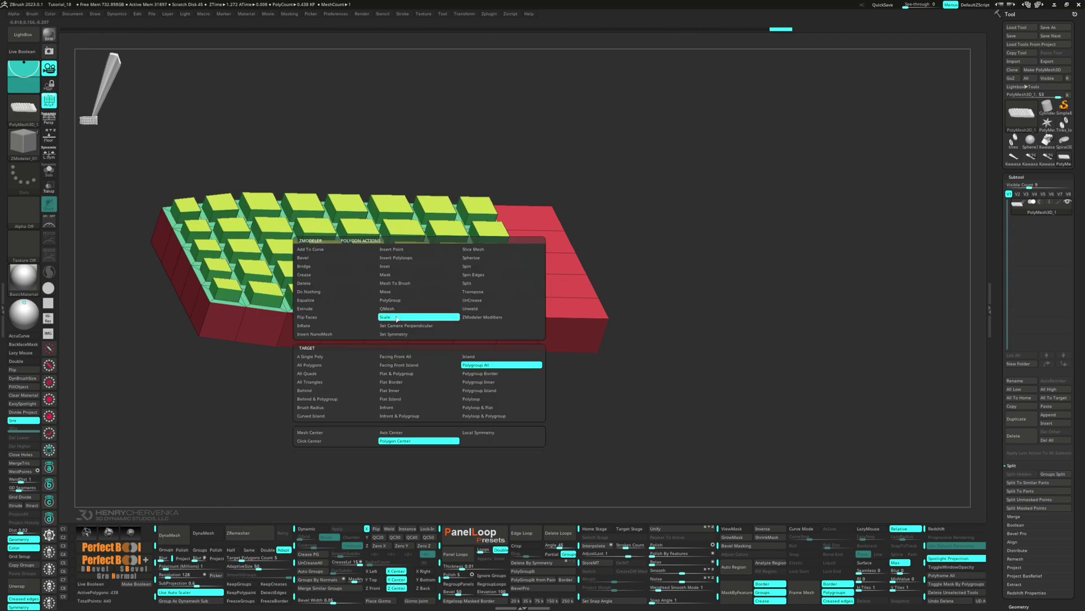
{"action": "left_click", "coordinate": [501, 365]}
{"action": "left_click_drag", "start_coordinate": [422, 270], "coordinate": [415, 271]}
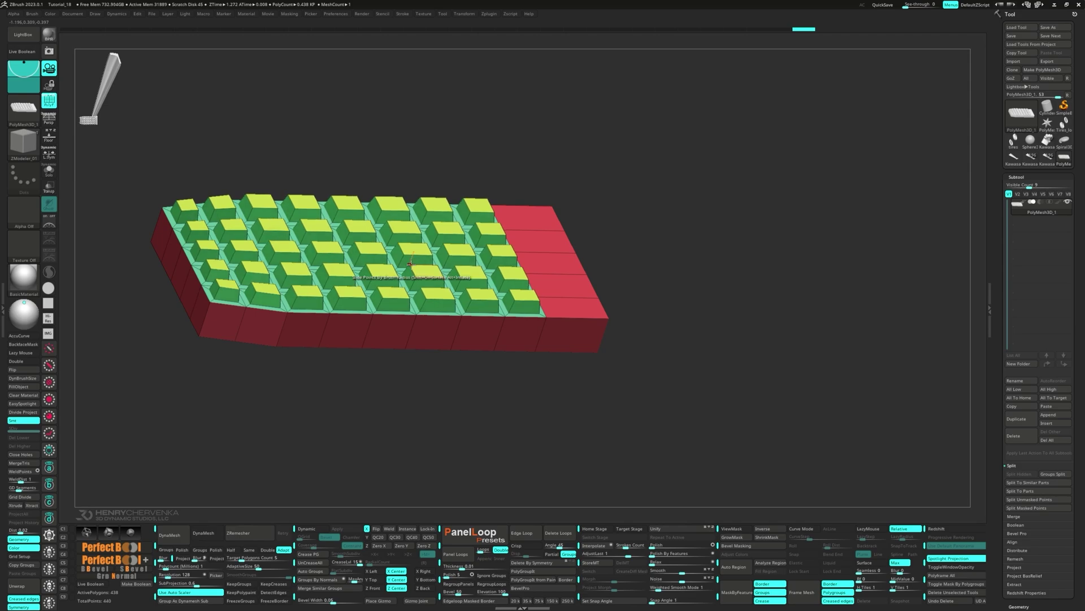
{"action": "right_click_drag", "start_coordinate": [415, 271], "coordinate": [390, 276]}
Step: Insert an edge loop across the blank end section beside the keys
{"action": "key", "text": "space"}
{"action": "left_click", "coordinate": [443, 274]}
{"action": "left_click", "coordinate": [441, 273]}
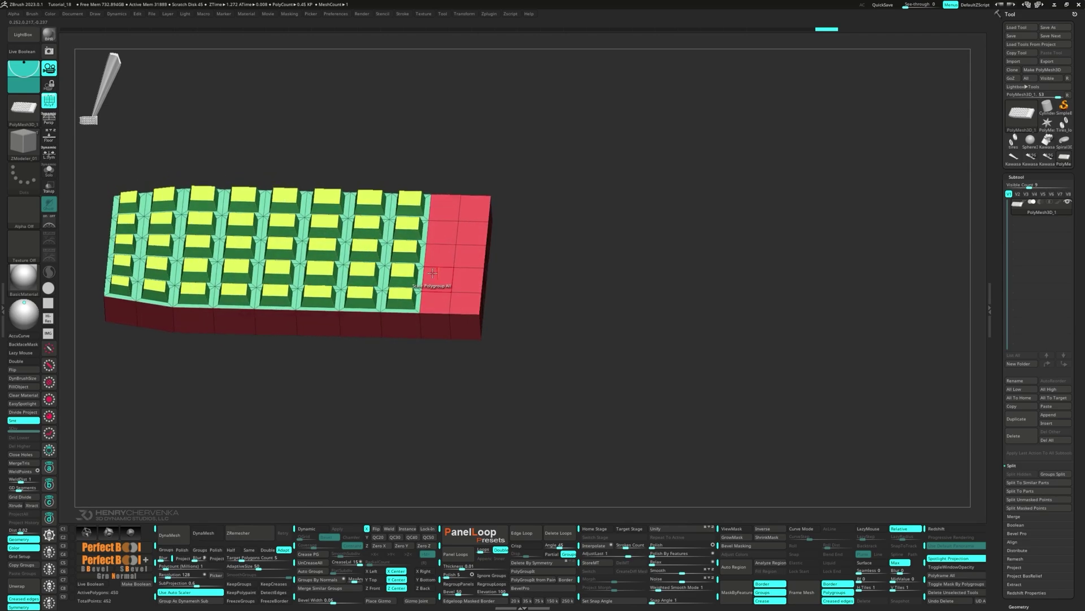
Step: Smooth the creased key panel with Dynamic Subdiv at crease level 2 and hide the polyframe
{"action": "key", "text": "d"}
{"action": "key", "text": "shift+x"}
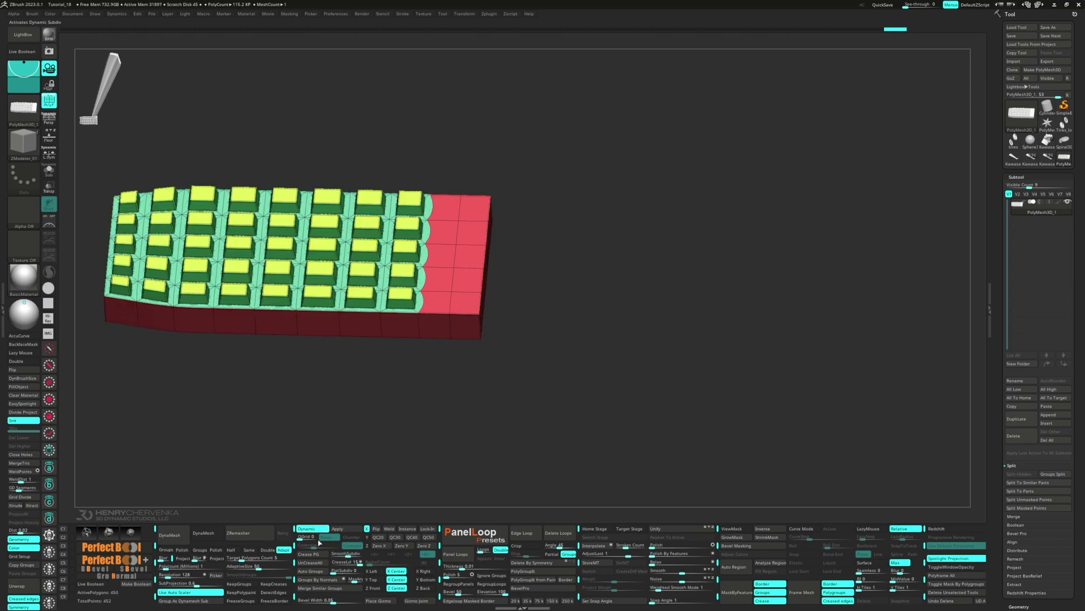
{"action": "left_click_drag", "start_coordinate": [339, 564], "coordinate": [337, 564]}
{"action": "key", "text": "shift+f"}
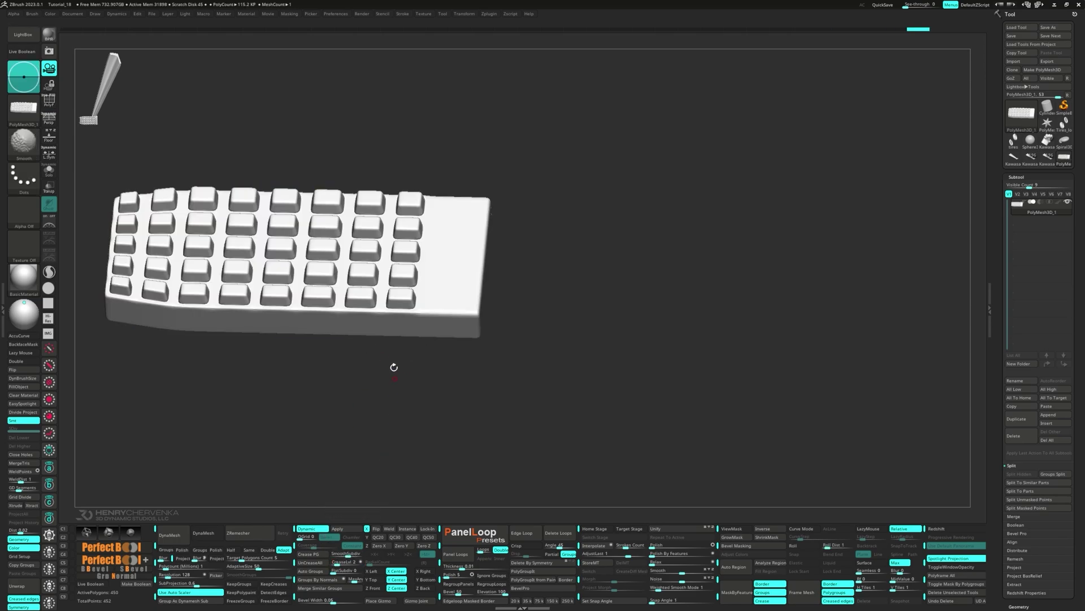
Step: Arch the key panel outward through its middle with a gizmo lattice deformer, moving the points about 0.45, and accept the result
{"action": "mouse_move", "coordinate": [394, 366]}
{"action": "right_mouse_down"}
{"action": "mouse_move", "coordinate": [404, 405]}
{"action": "mouse_move", "coordinate": [356, 382]}
{"action": "mouse_move", "coordinate": [391, 361]}
{"action": "right_mouse_up"}
{"action": "key", "text": "w"}
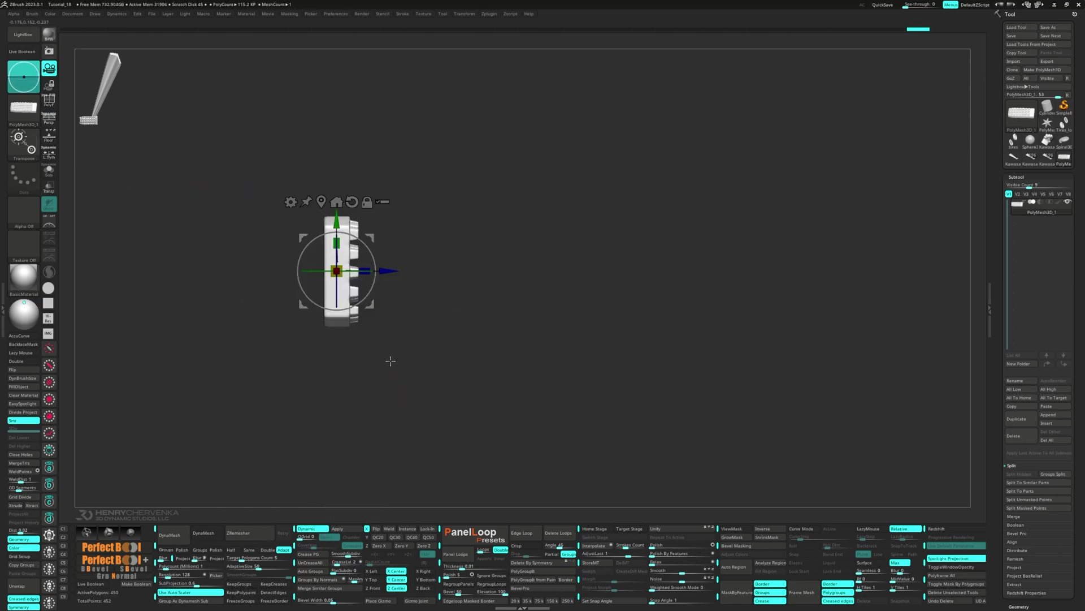
{"action": "left_click", "coordinate": [290, 202]}
{"action": "left_click", "coordinate": [442, 241]}
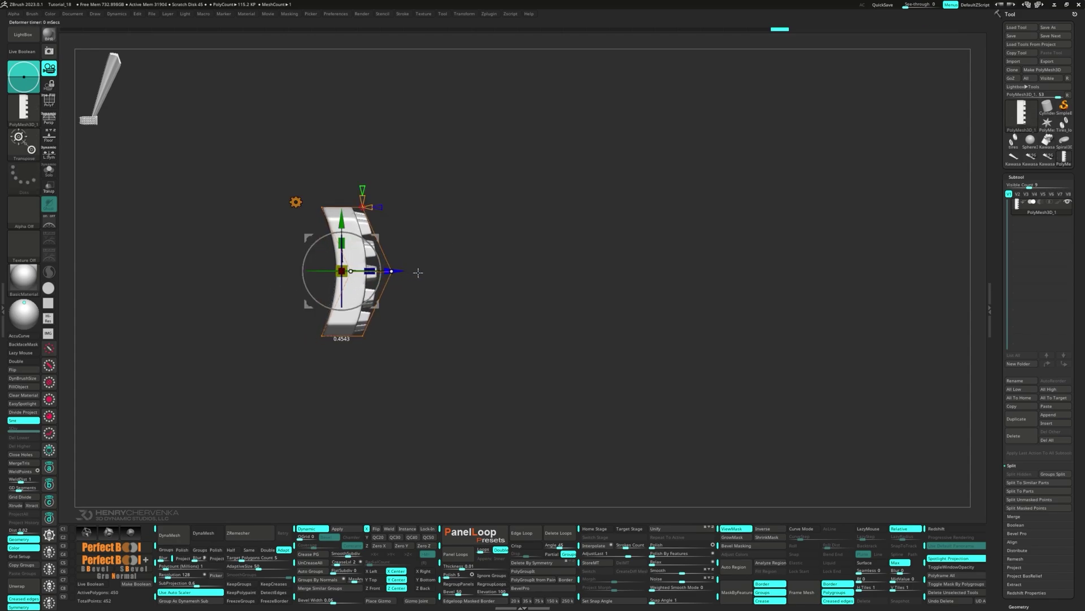
{"action": "right_click_drag", "start_coordinate": [439, 292], "coordinate": [405, 293]}
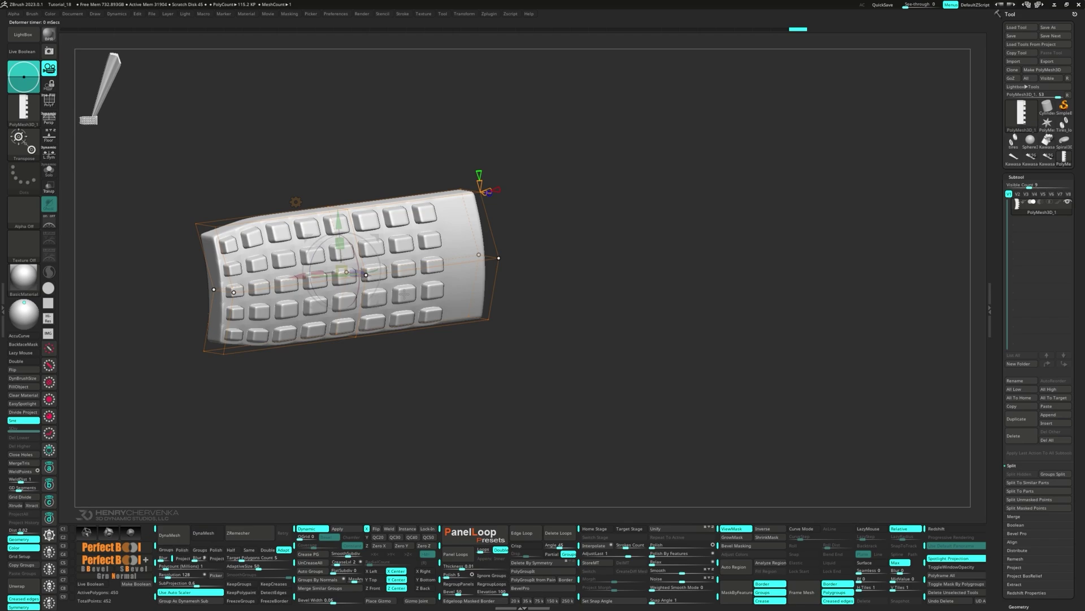
{"action": "left_click", "coordinate": [296, 202]}
{"action": "left_click", "coordinate": [424, 205]}
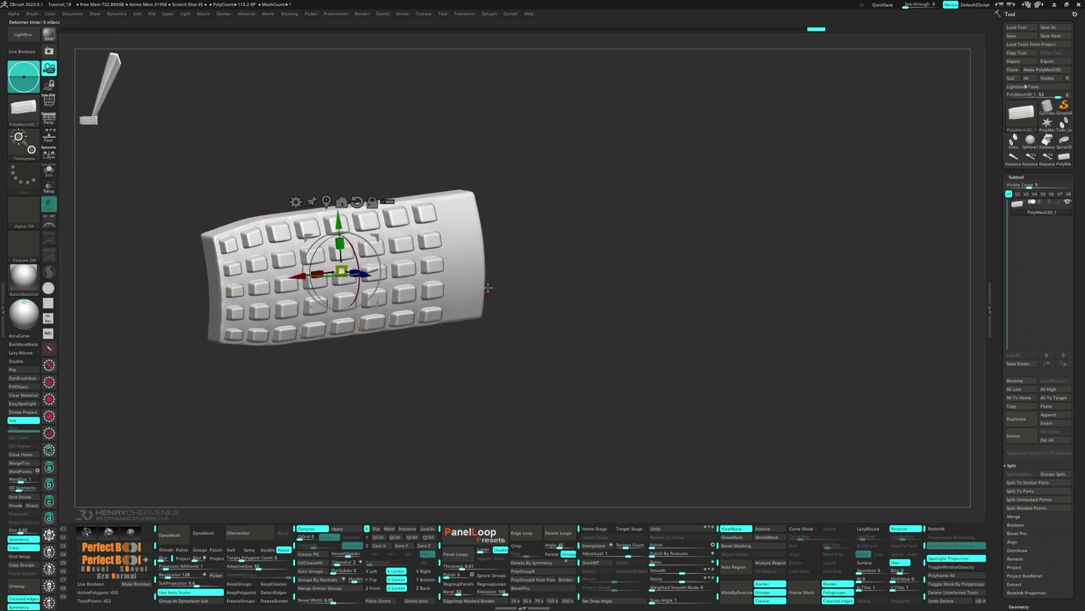
Step: Extrude a block from the back of the blank end section using QMesh on single polygons and crease its edges
{"action": "mouse_move", "coordinate": [488, 287]}
{"action": "right_mouse_down"}
{"action": "mouse_move", "coordinate": [419, 312]}
{"action": "mouse_move", "coordinate": [368, 271]}
{"action": "mouse_move", "coordinate": [364, 235]}
{"action": "right_mouse_up"}
{"action": "key", "text": "q"}
{"action": "key", "text": "shift+f"}
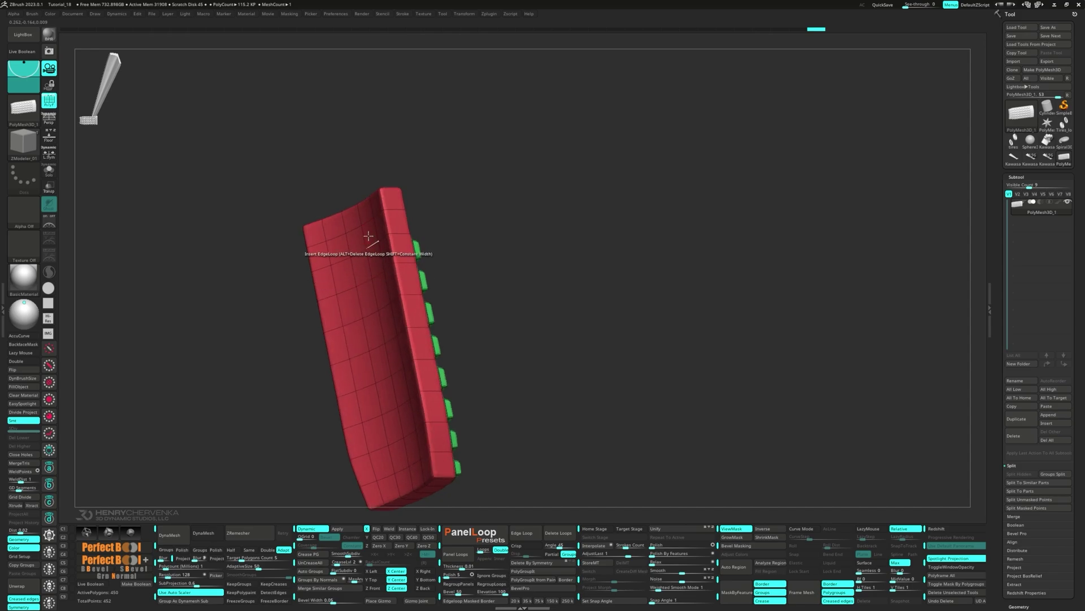
{"action": "key", "text": "space"}
{"action": "left_click", "coordinate": [357, 268]}
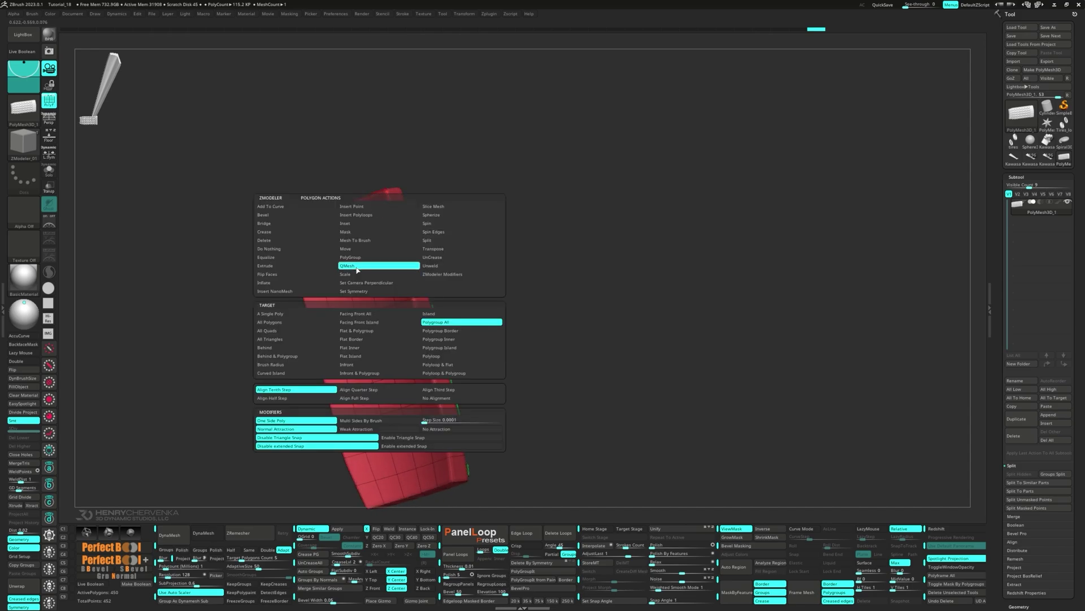
{"action": "left_click", "coordinate": [283, 316]}
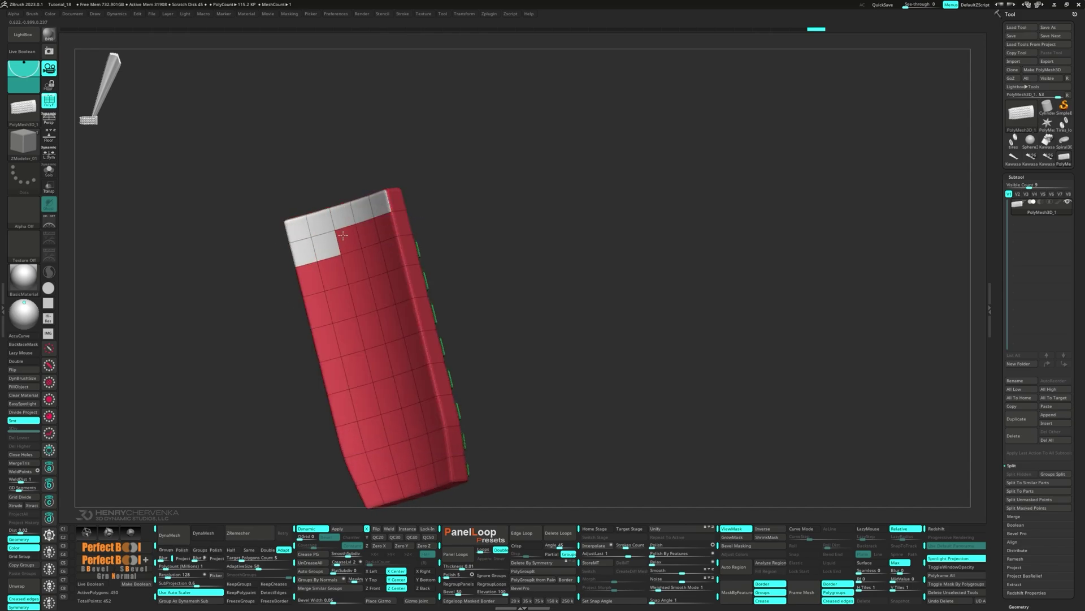
{"action": "right_click_drag", "start_coordinate": [309, 276], "coordinate": [344, 247]}
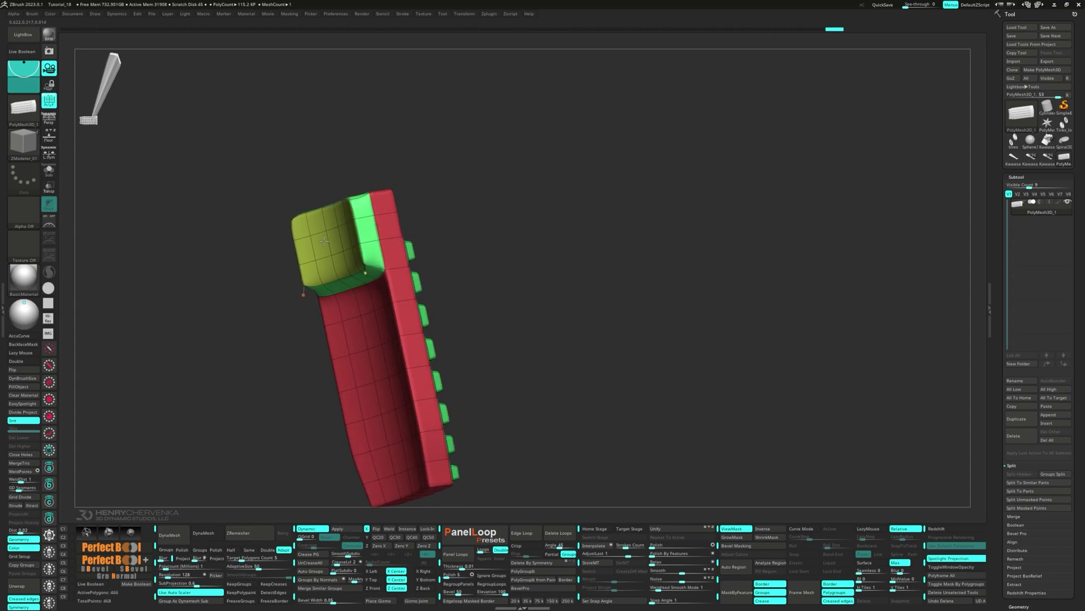
{"action": "left_click_drag", "start_coordinate": [324, 241], "coordinate": [324, 241]}
{"action": "key", "text": "shift+x"}
{"action": "mouse_move", "coordinate": [334, 240]}
{"action": "right_mouse_down"}
{"action": "mouse_move", "coordinate": [384, 254]}
{"action": "mouse_move", "coordinate": [338, 238]}
{"action": "right_mouse_up"}
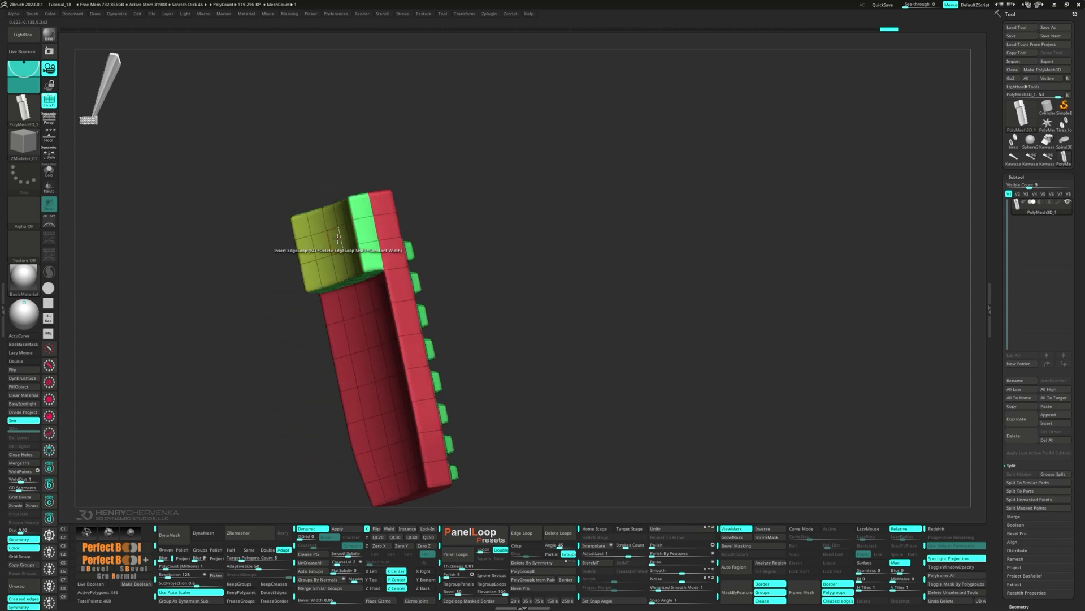
{"action": "left_click", "coordinate": [338, 238], "text": "ctrl+shift"}
{"action": "left_click", "coordinate": [231, 293], "text": "ctrl"}
{"action": "left_click", "coordinate": [230, 293], "text": "ctrl+shift"}
{"action": "left_click", "coordinate": [230, 293], "text": "ctrl"}
{"action": "key", "text": "w"}
{"action": "right_click_drag", "start_coordinate": [340, 283], "coordinate": [397, 277], "text": "shift"}
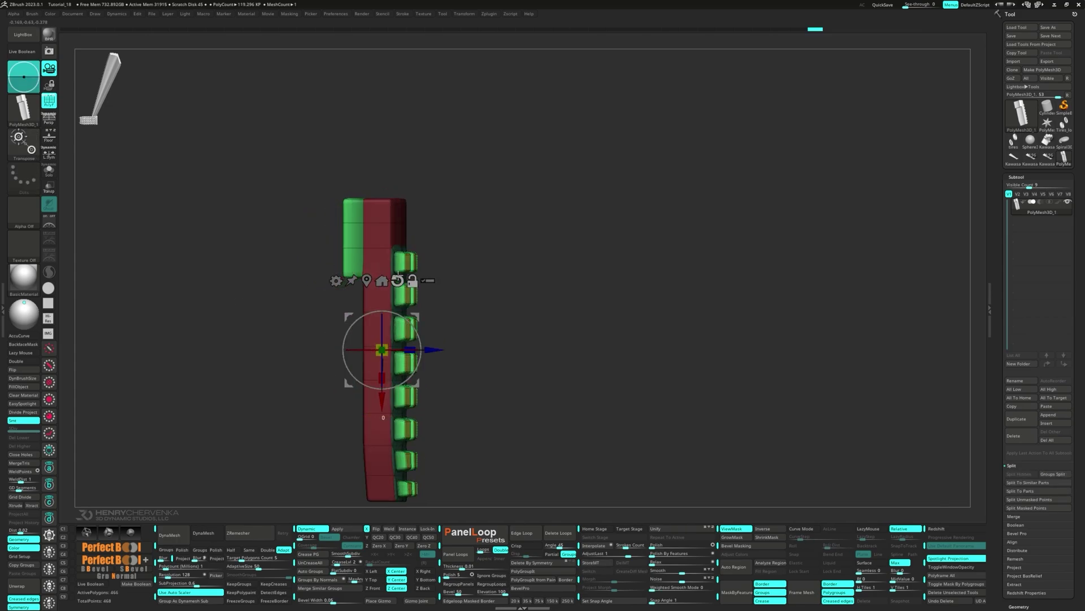
{"action": "left_click", "coordinate": [397, 278], "text": "alt"}
{"action": "left_click_drag", "start_coordinate": [264, 280], "coordinate": [269, 285], "text": "ctrl"}
Step: Isolate the block's back face with the Transpose action targeting Polygroup Island and flatten it with the gizmo
{"action": "right_click_drag", "start_coordinate": [270, 287], "coordinate": [301, 306]}
{"action": "key", "text": "q"}
{"action": "key", "text": "space"}
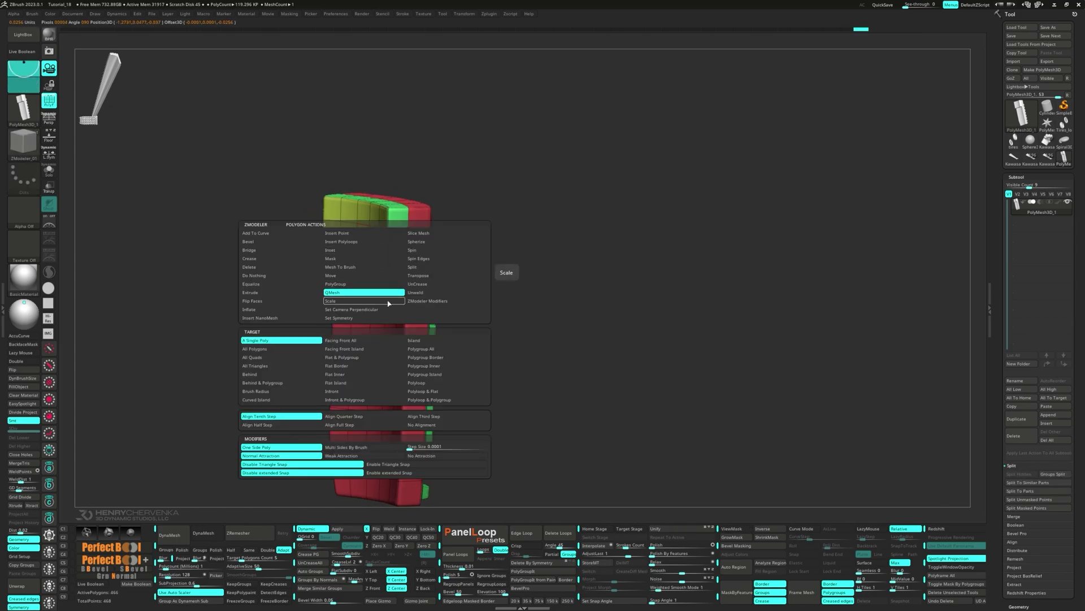
{"action": "left_click", "coordinate": [417, 276]}
{"action": "left_click", "coordinate": [416, 374]}
{"action": "left_click", "coordinate": [360, 249]}
{"action": "right_click_drag", "start_coordinate": [316, 268], "coordinate": [390, 270], "text": "shift"}
{"action": "left_click", "coordinate": [359, 171], "text": "alt"}
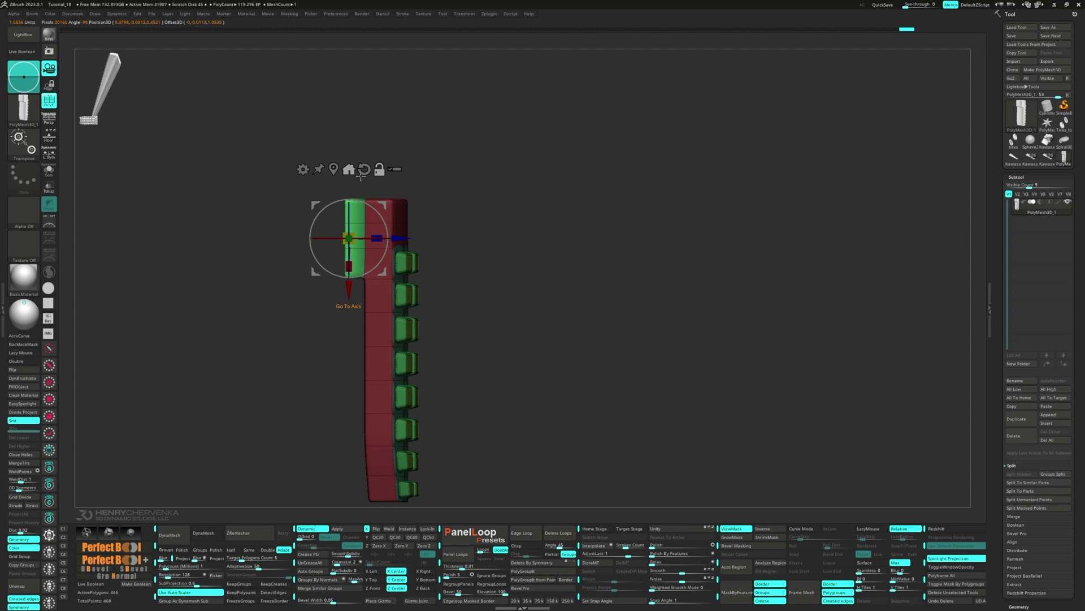
{"action": "right_click_drag", "start_coordinate": [361, 177], "coordinate": [362, 248], "text": "shift"}
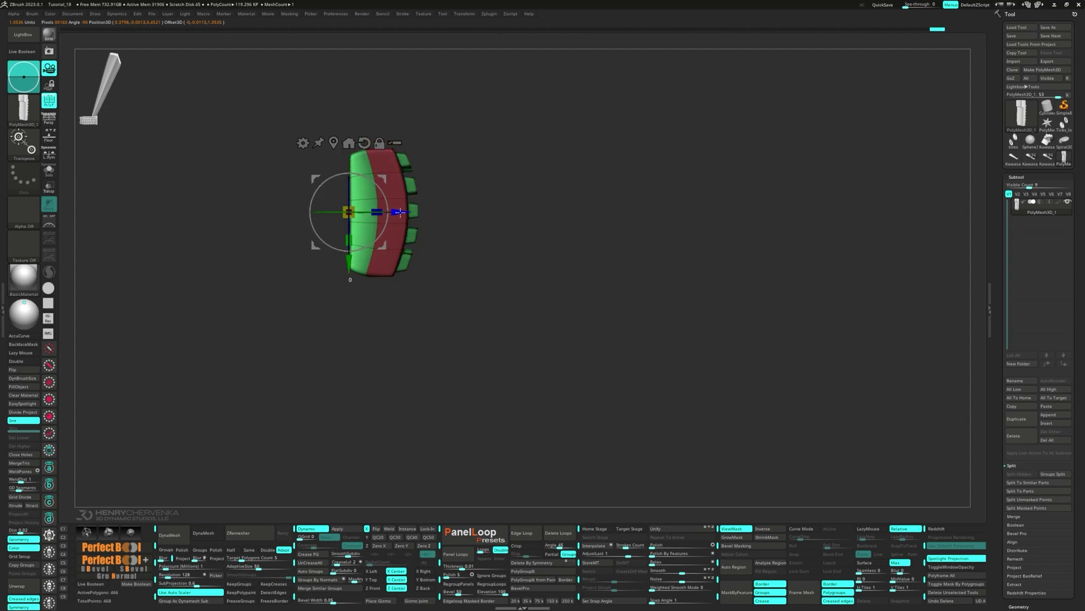
{"action": "left_click_drag", "start_coordinate": [400, 212], "coordinate": [395, 213]}
{"action": "left_click_drag", "start_coordinate": [345, 241], "coordinate": [346, 244]}
{"action": "right_click_drag", "start_coordinate": [456, 329], "coordinate": [388, 340]}
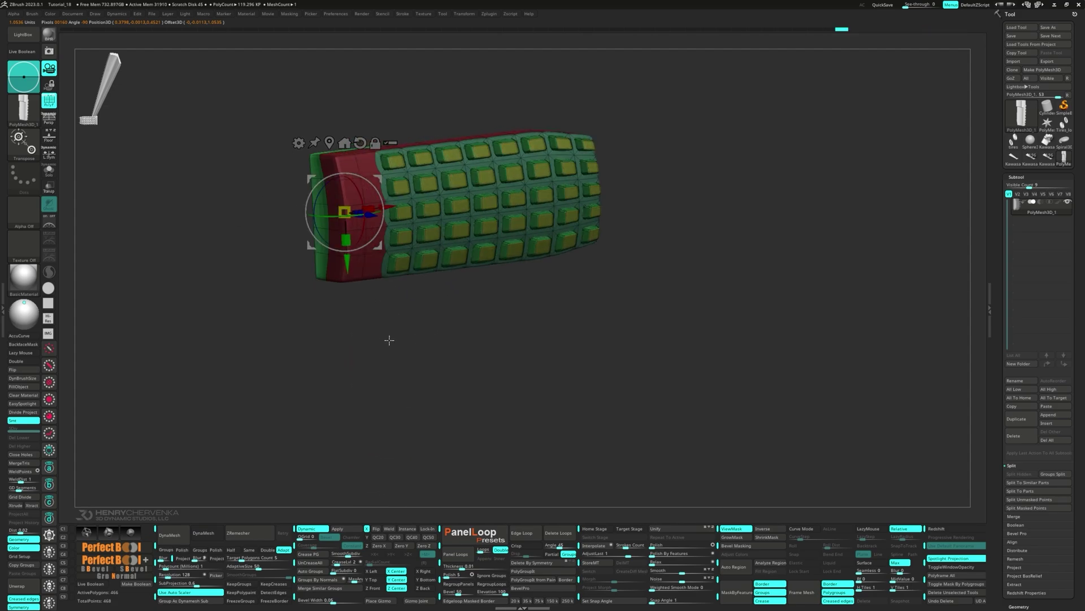
{"action": "left_click_drag", "start_coordinate": [387, 339], "coordinate": [395, 351], "text": "ctrl"}
Step: Assign the whole part to a single polygroup and store its front view as a custom view
{"action": "right_click_drag", "start_coordinate": [384, 346], "coordinate": [469, 397]}
{"action": "key", "text": "ctrl+w"}
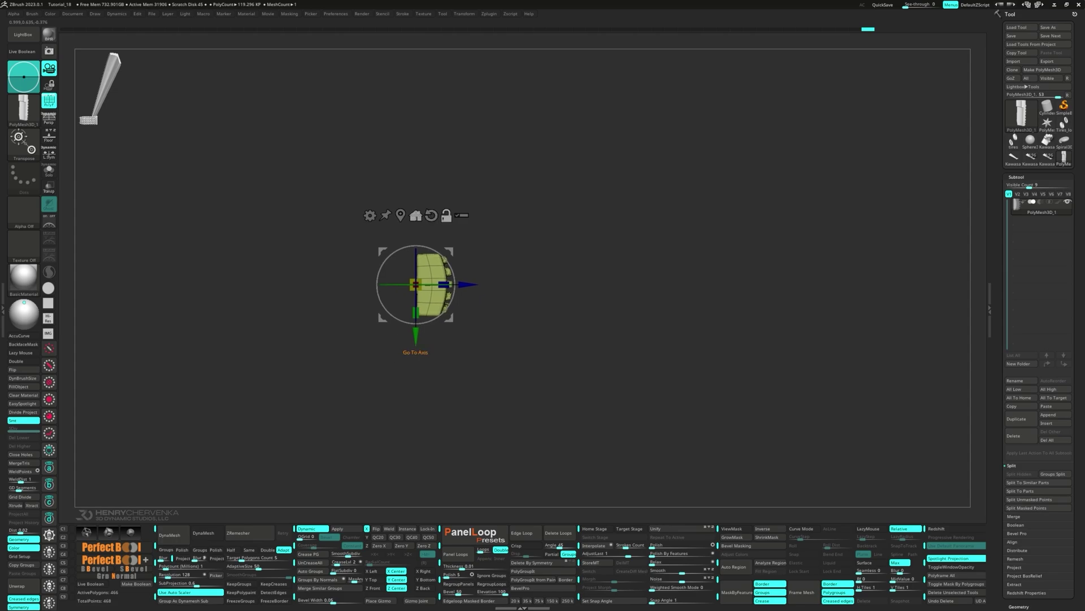
{"action": "left_click", "coordinate": [401, 215], "text": "alt"}
{"action": "left_click_drag", "start_coordinate": [433, 284], "coordinate": [531, 283]}
{"action": "right_click_drag", "start_coordinate": [531, 284], "coordinate": [763, 496], "text": "alt"}
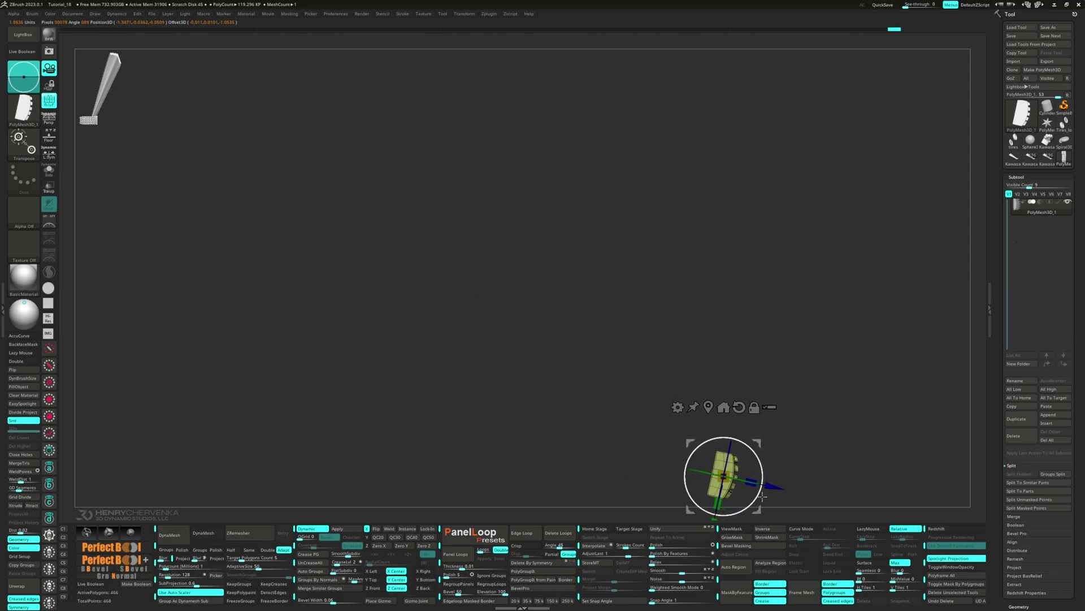
{"action": "mouse_move", "coordinate": [831, 480]}
{"action": "right_mouse_down"}
{"action": "mouse_move", "coordinate": [814, 458]}
{"action": "mouse_move", "coordinate": [829, 419]}
{"action": "mouse_move", "coordinate": [824, 500]}
{"action": "mouse_move", "coordinate": [826, 463]}
{"action": "mouse_move", "coordinate": [733, 474]}
{"action": "right_mouse_up"}
{"action": "key", "text": "ctrl+2"}
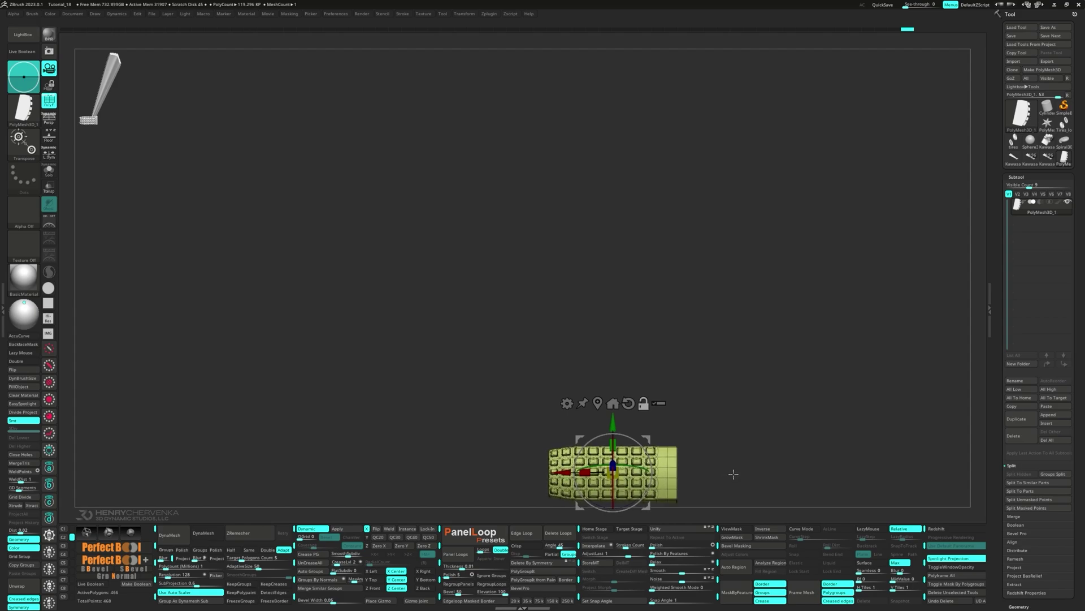
Step: Extrude the upper end faces of the rear block upward with QMesh
{"action": "key", "text": "q"}
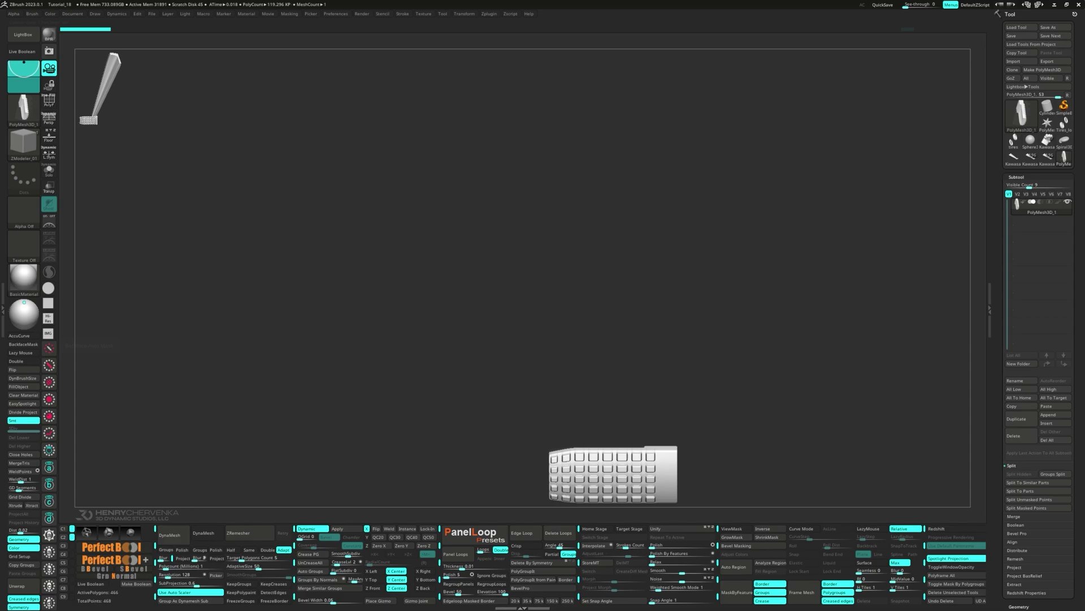
{"action": "right_click_drag", "start_coordinate": [566, 453], "coordinate": [598, 407]}
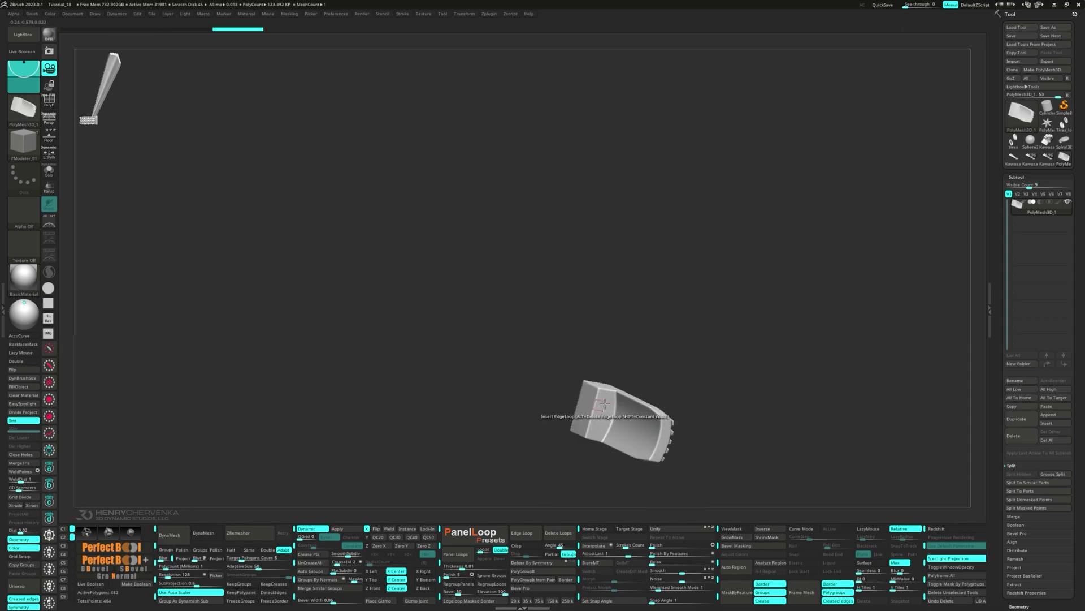
{"action": "right_click_drag", "start_coordinate": [803, 416], "coordinate": [667, 418]}
{"action": "key", "text": "shift+f"}
{"action": "right_click_drag", "start_coordinate": [667, 418], "coordinate": [645, 443], "text": "ctrl"}
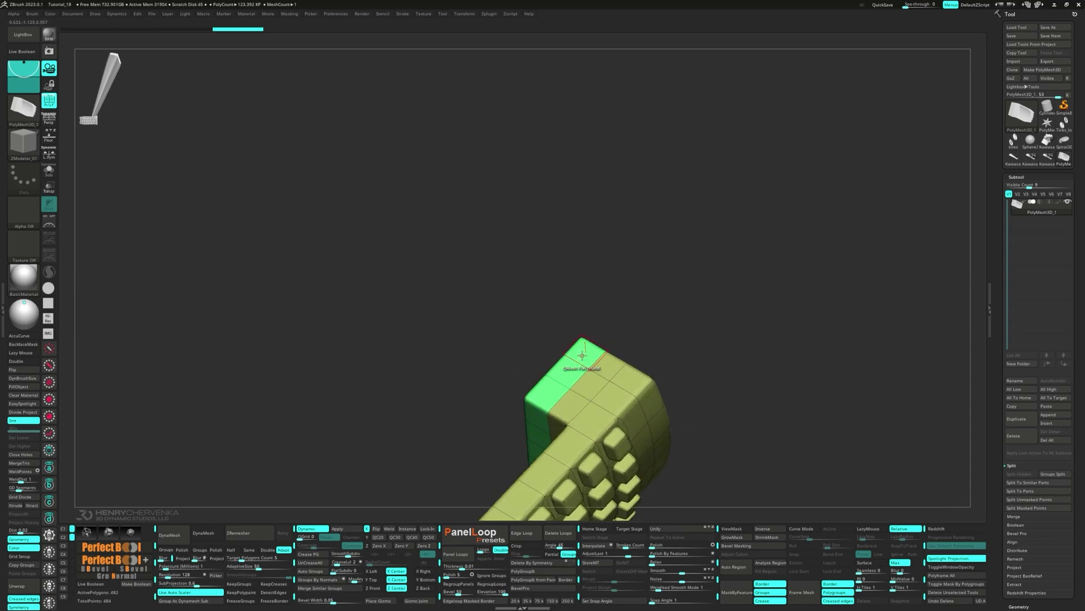
{"action": "key", "text": "space"}
{"action": "left_click", "coordinate": [528, 413]}
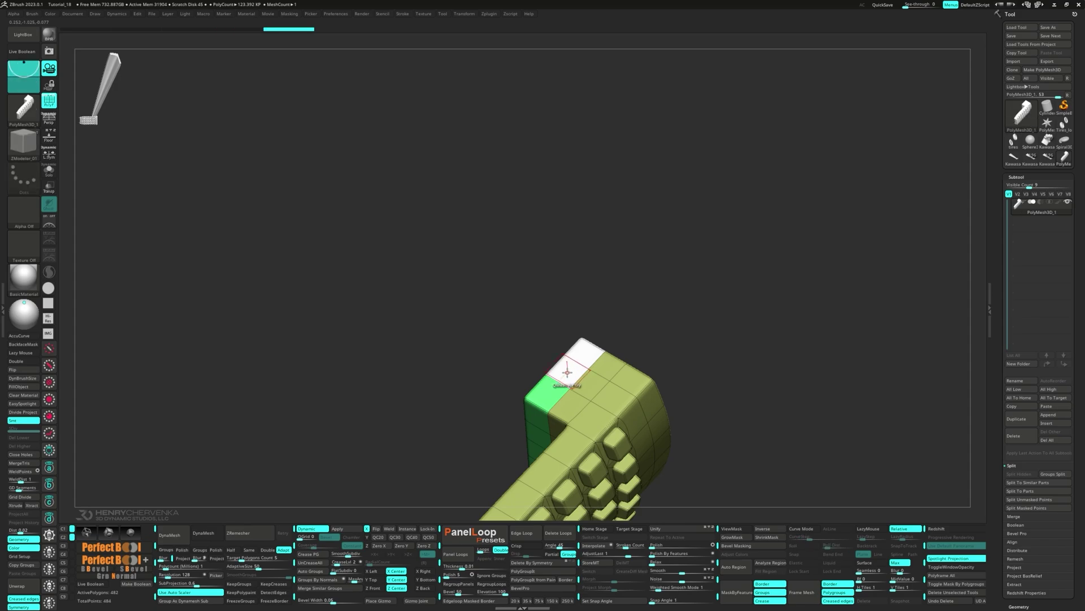
{"action": "left_click_drag", "start_coordinate": [569, 372], "coordinate": [524, 257]}
Step: Stretch the extrusion into a long arm, moving and tilting its masked-off end to lean it in the front and side views
{"action": "key", "text": "Right"}
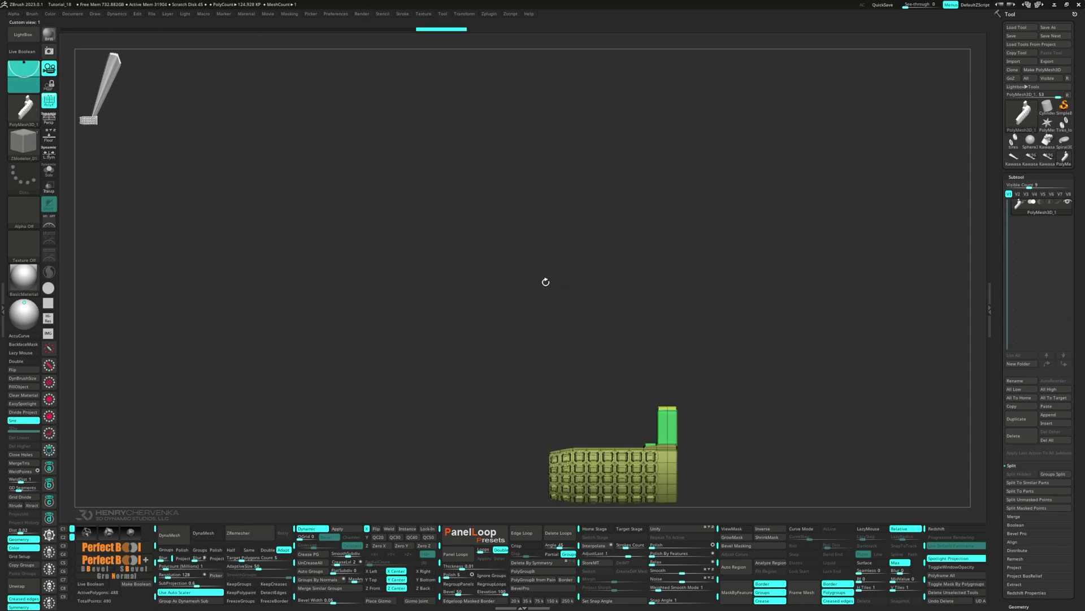
{"action": "key", "text": "Right"}
{"action": "left_click_drag", "start_coordinate": [639, 428], "coordinate": [713, 78]}
{"action": "left_click", "coordinate": [705, 421], "text": "ctrl"}
{"action": "key", "text": "w"}
{"action": "left_click", "coordinate": [677, 75]}
{"action": "left_click_drag", "start_coordinate": [756, 44], "coordinate": [760, 47]}
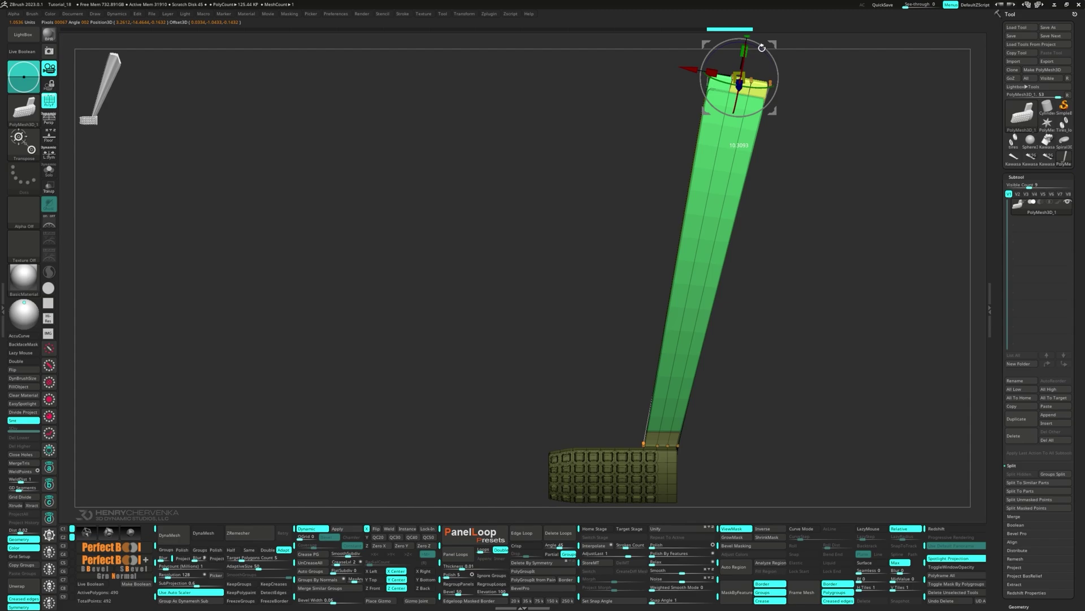
{"action": "left_click_drag", "start_coordinate": [773, 111], "coordinate": [961, 115]}
{"action": "key", "text": "Right"}
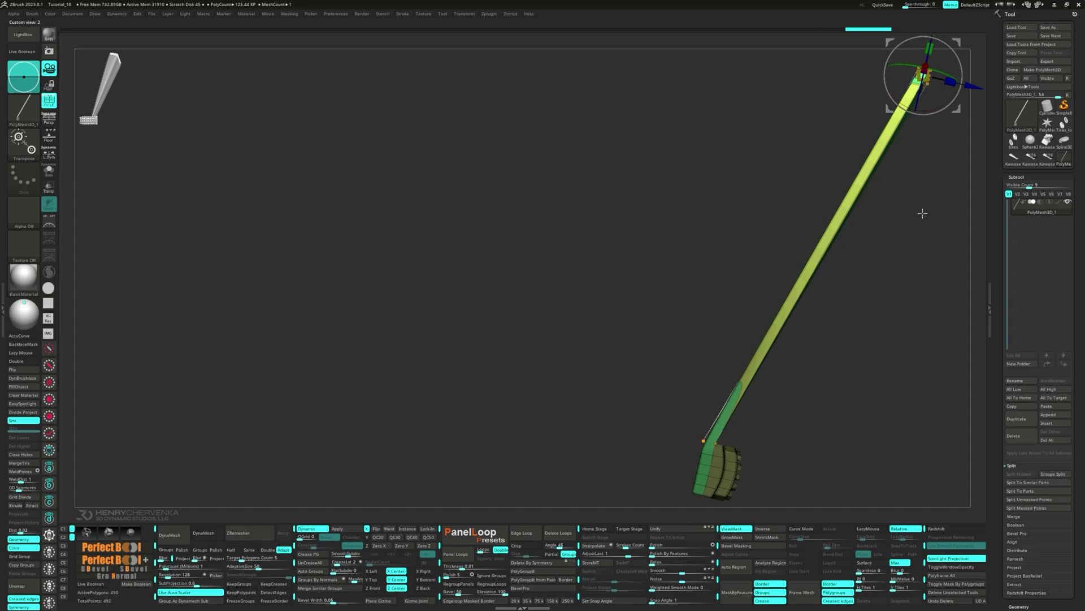
Step: Extrude a rib along the arm's face on the keyed side with the ZModeler brush
{"action": "left_click_drag", "start_coordinate": [924, 229], "coordinate": [558, 317]}
{"action": "left_click_drag", "start_coordinate": [559, 316], "coordinate": [551, 277], "text": "alt"}
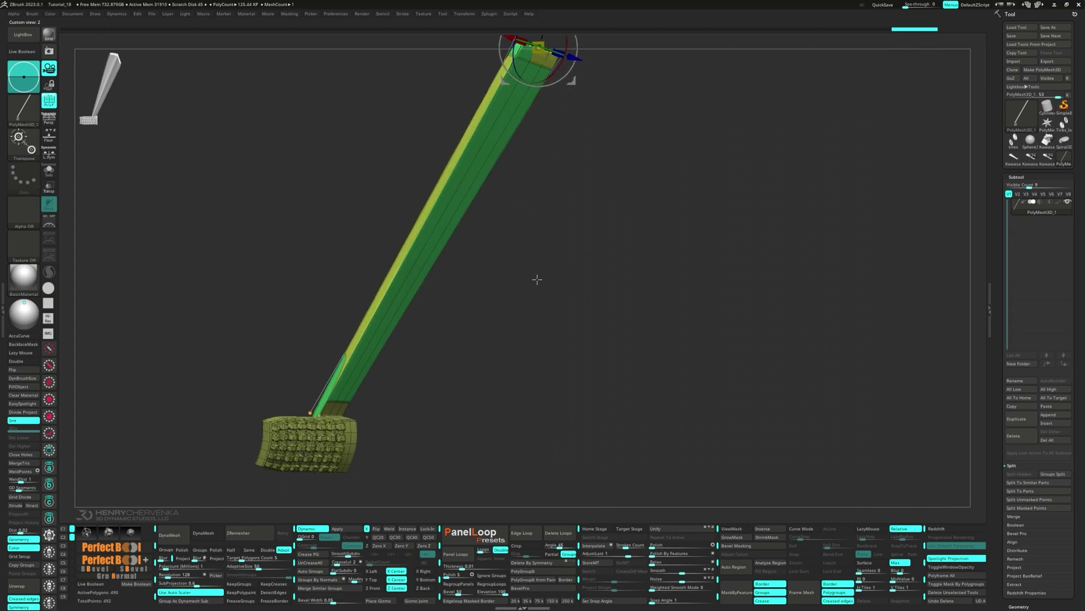
{"action": "key", "text": "b"}
{"action": "key", "text": "z"}
{"action": "key", "text": "m"}
{"action": "left_click_drag", "start_coordinate": [429, 248], "coordinate": [429, 313]}
Step: Mask all but the rib's upper end and move that end outward and down to flare the rib into a fin
{"action": "mouse_move", "coordinate": [526, 134]}
{"action": "left_mouse_down", "text": "alt"}
{"action": "mouse_move", "coordinate": [481, 198]}
{"action": "mouse_move", "coordinate": [496, 184]}
{"action": "mouse_move", "coordinate": [493, 228]}
{"action": "left_mouse_up", "text": "alt"}
{"action": "left_click", "coordinate": [475, 169], "text": "ctrl"}
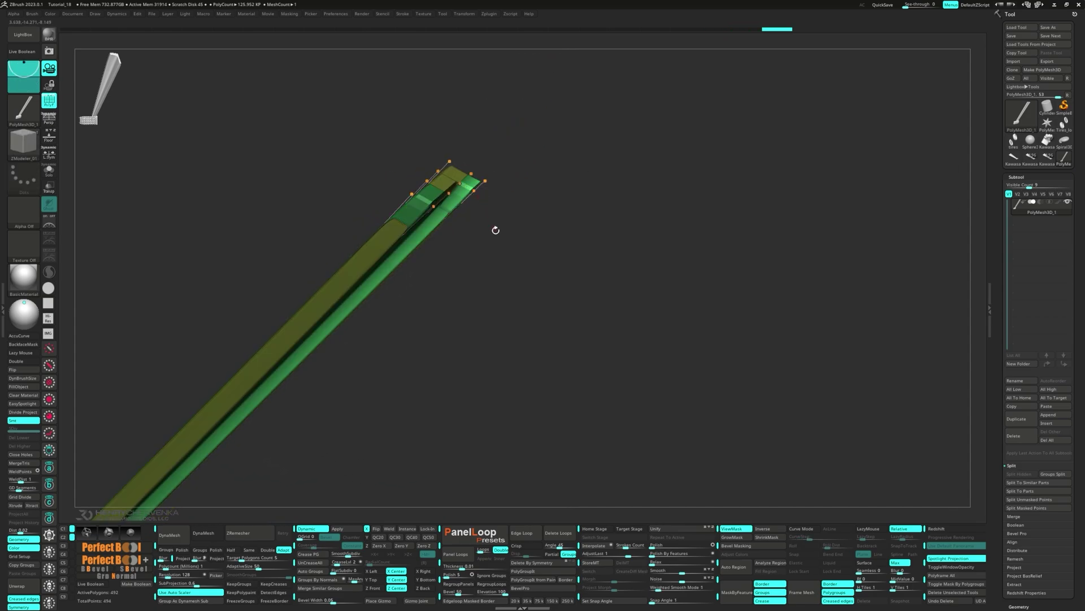
{"action": "key", "text": "w"}
{"action": "key", "text": "f"}
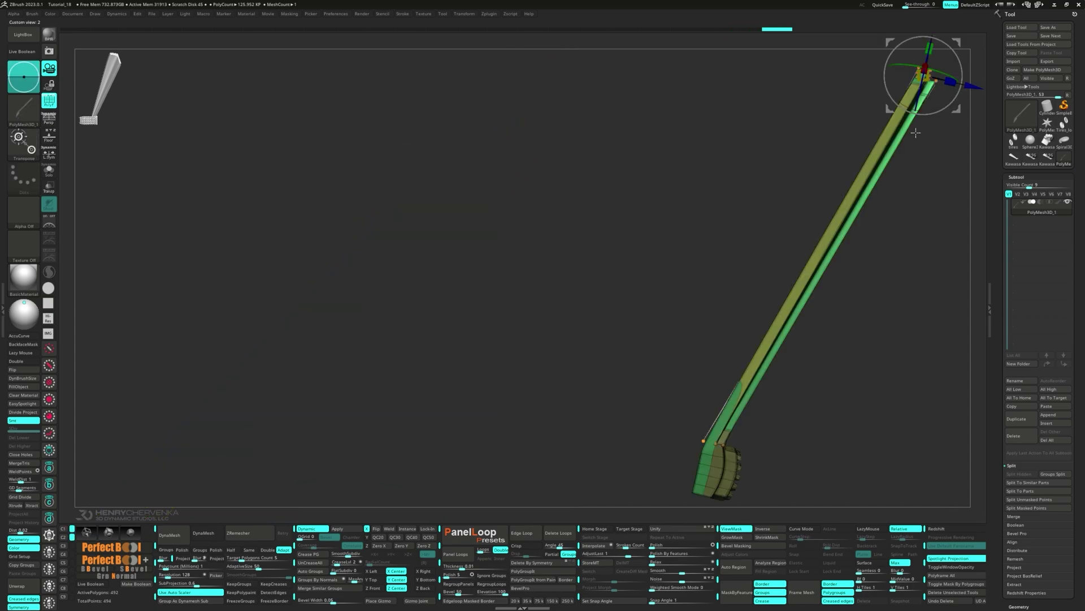
{"action": "left_click_drag", "start_coordinate": [955, 111], "coordinate": [981, 174]}
Step: Insert an edge loop lengthwise through the middle of the flared fin
{"action": "key", "text": "q"}
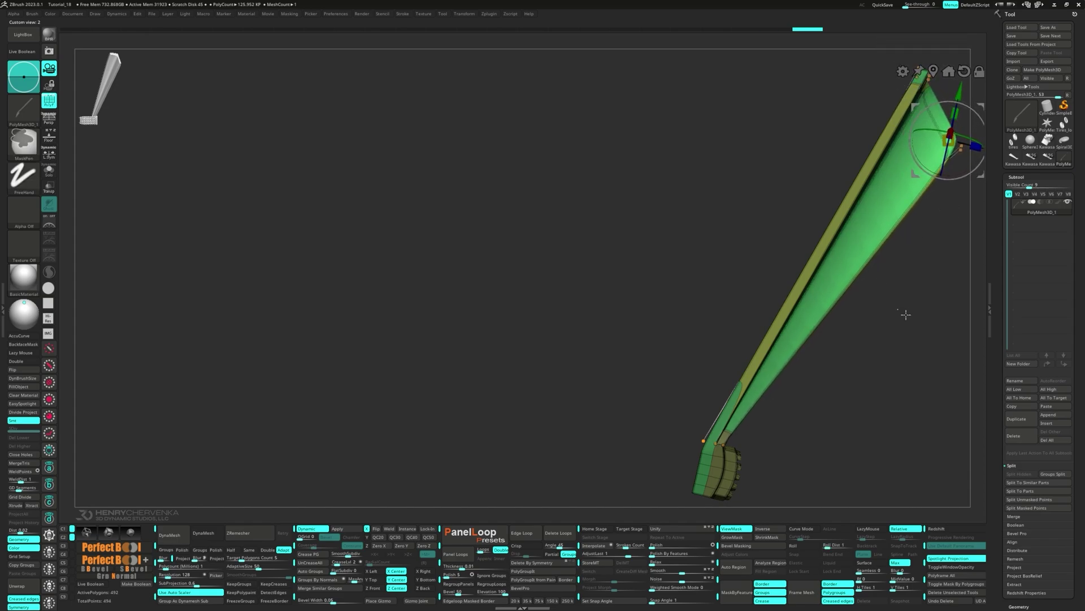
{"action": "key", "text": "space"}
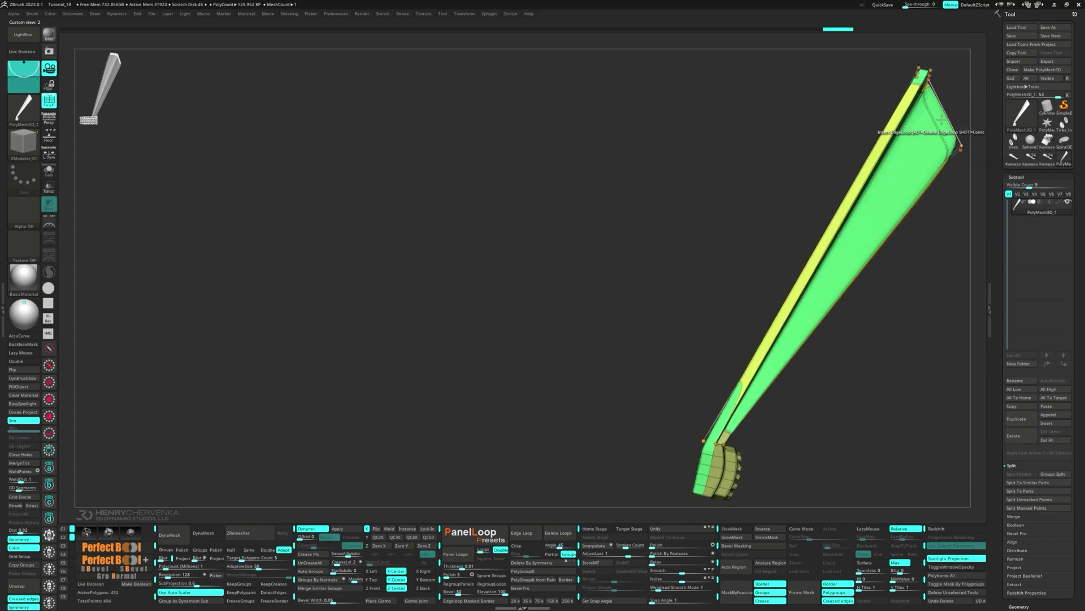
{"action": "left_click", "coordinate": [942, 110]}
{"action": "left_click_drag", "start_coordinate": [927, 151], "coordinate": [391, 279], "text": "alt"}
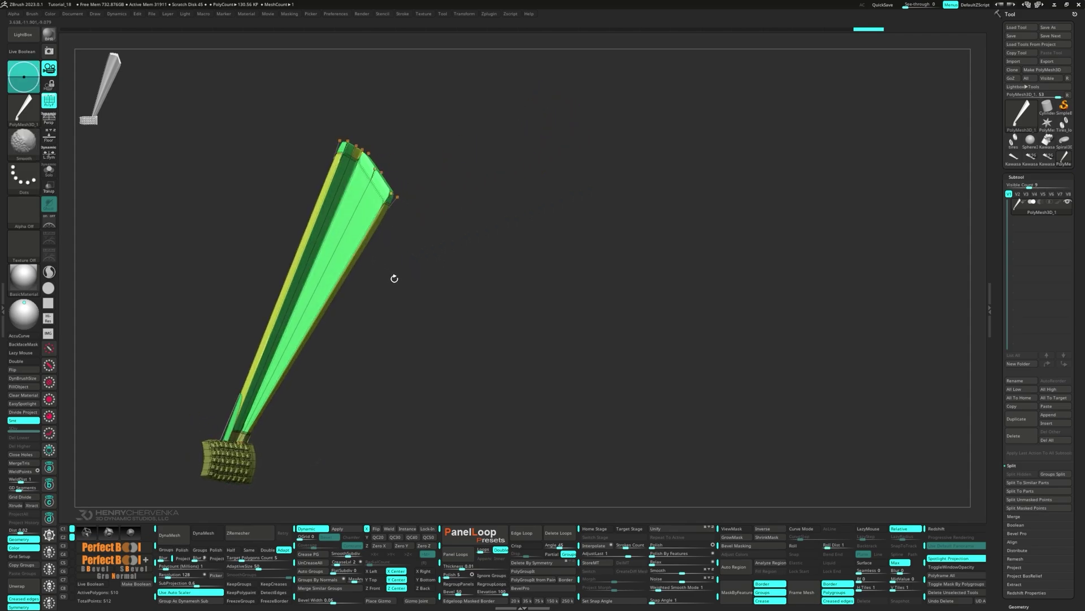
{"action": "left_click_drag", "start_coordinate": [395, 279], "coordinate": [402, 280]}
Step: Mask around the fin's tip with Dynamic Subdiv off, move the tip points about 0.39 in the side view, and restore the smoothing
{"action": "key", "text": "shift+d"}
{"action": "mouse_move", "coordinate": [417, 188]}
{"action": "left_mouse_down"}
{"action": "mouse_move", "coordinate": [482, 201]}
{"action": "mouse_move", "coordinate": [369, 208]}
{"action": "mouse_move", "coordinate": [468, 198]}
{"action": "mouse_move", "coordinate": [380, 200]}
{"action": "left_mouse_up"}
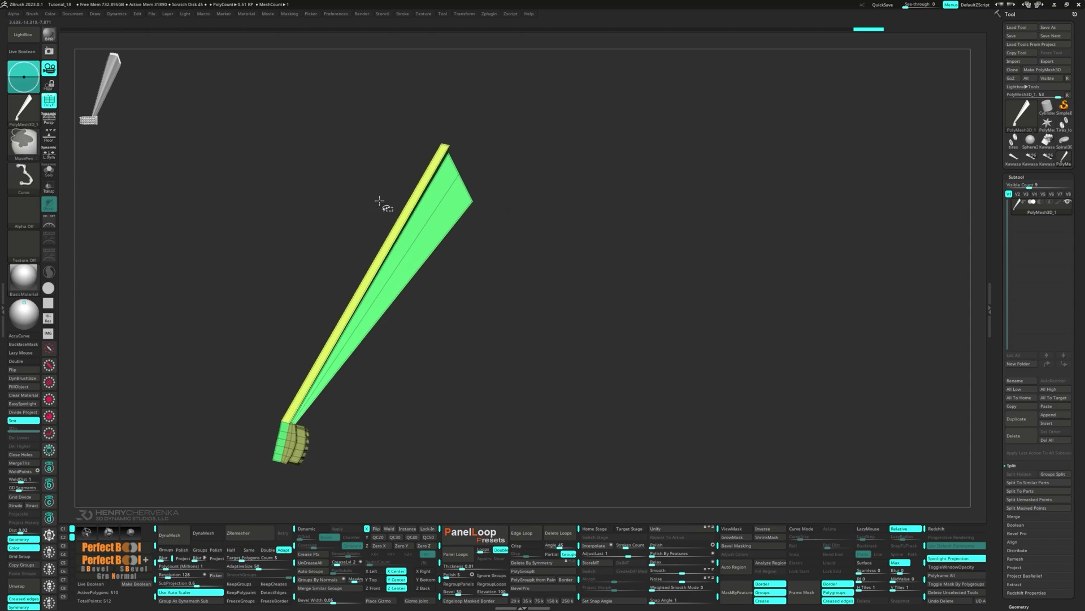
{"action": "left_click_drag", "start_coordinate": [435, 139], "coordinate": [508, 278]}
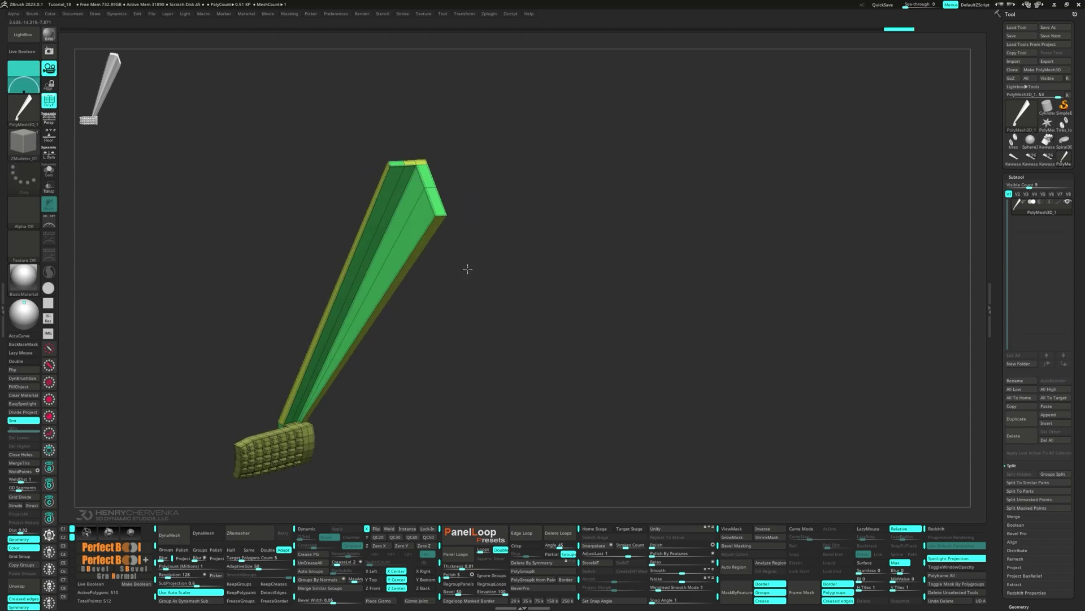
{"action": "left_click_drag", "start_coordinate": [413, 104], "coordinate": [509, 256], "text": "ctrl+alt"}
{"action": "key", "text": "grave"}
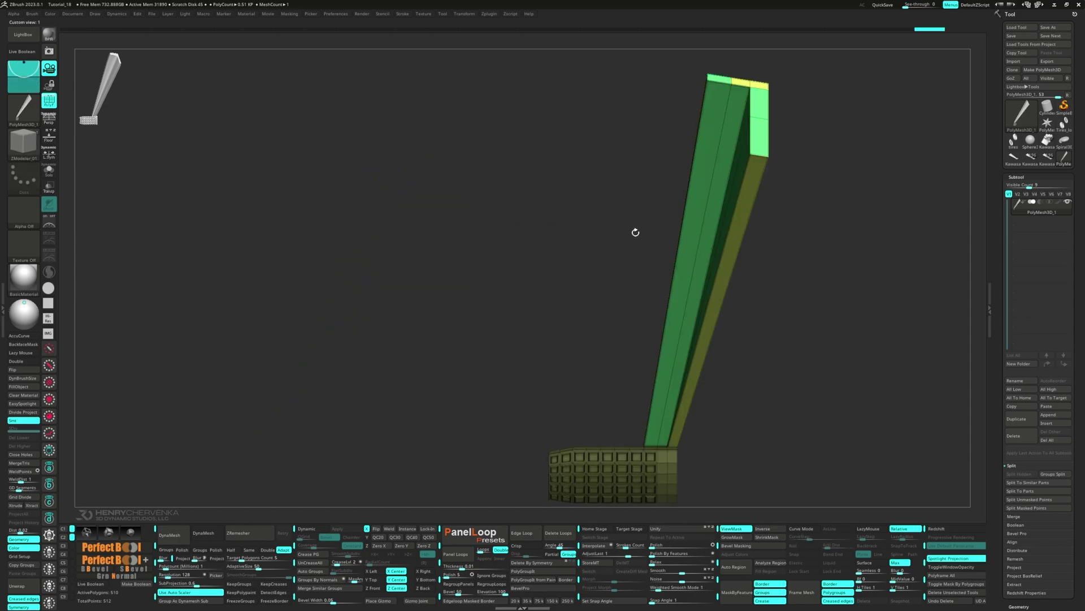
{"action": "key", "text": "2"}
{"action": "key", "text": "w"}
{"action": "left_click_drag", "start_coordinate": [916, 111], "coordinate": [925, 106]}
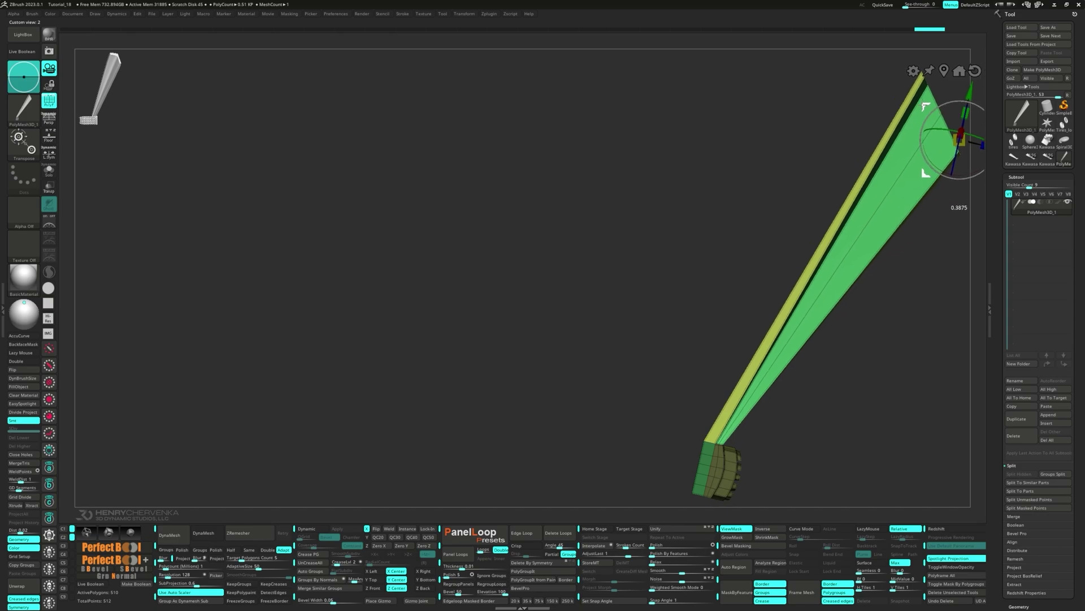
{"action": "key", "text": "d"}
{"action": "left_click_drag", "start_coordinate": [710, 226], "coordinate": [362, 263], "text": "alt"}
{"action": "left_click_drag", "start_coordinate": [357, 260], "coordinate": [282, 213], "text": "ctrl"}
{"action": "key", "text": "q"}
{"action": "key", "text": "space"}
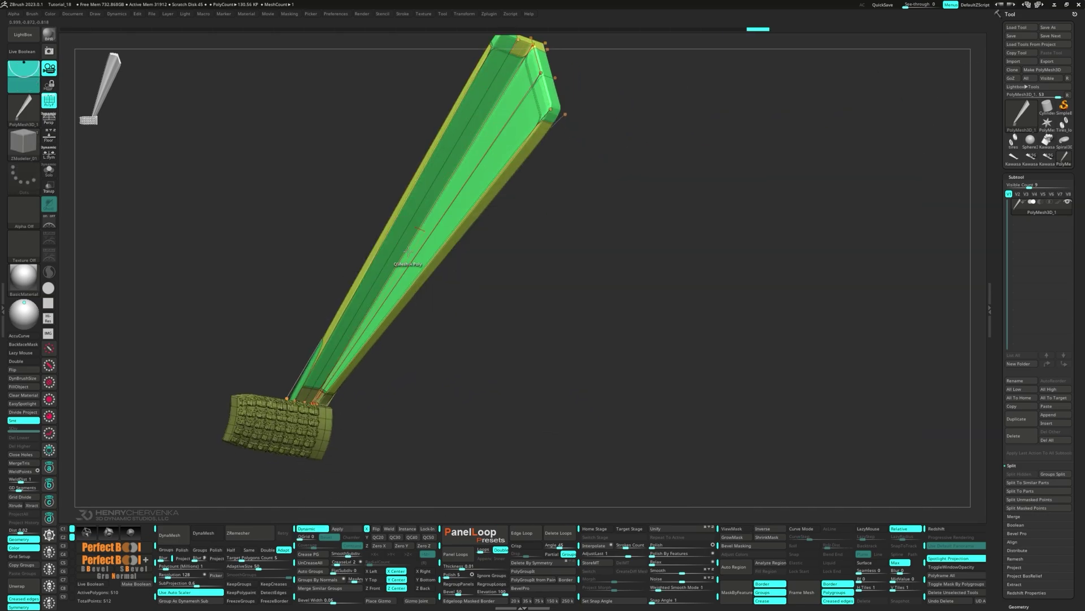
{"action": "key", "text": "space"}
{"action": "left_click", "coordinate": [330, 311]}
{"action": "left_click", "coordinate": [323, 302]}
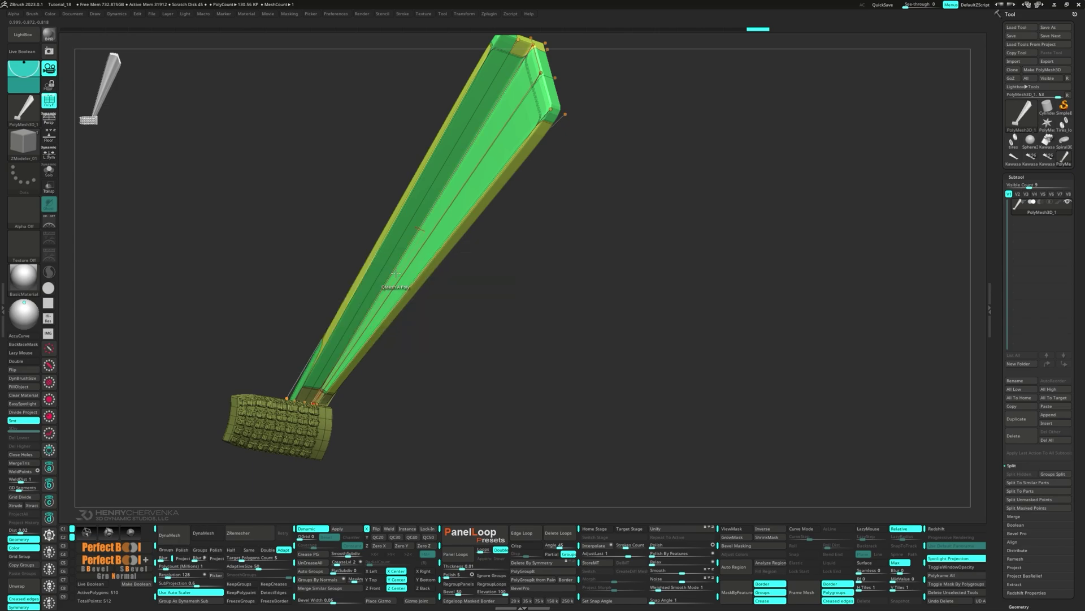
{"action": "left_click", "coordinate": [394, 270]}
{"action": "mouse_move", "coordinate": [452, 249]}
{"action": "left_mouse_down"}
{"action": "mouse_move", "coordinate": [433, 226]}
{"action": "mouse_move", "coordinate": [359, 306]}
{"action": "mouse_move", "coordinate": [299, 326]}
{"action": "left_mouse_up"}
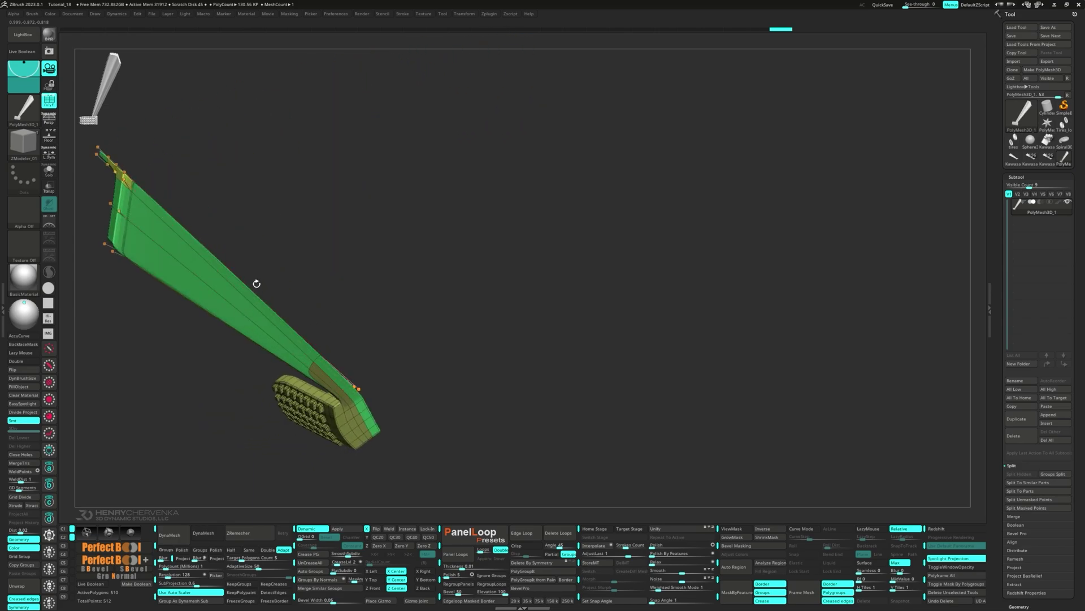
Step: Merge the arm, fin and keyed panel into a single polygroup
{"action": "mouse_move", "coordinate": [256, 283]}
{"action": "left_mouse_down"}
{"action": "mouse_move", "coordinate": [289, 346]}
{"action": "mouse_move", "coordinate": [332, 348]}
{"action": "mouse_move", "coordinate": [360, 297]}
{"action": "left_mouse_up"}
{"action": "key", "text": "ctrl"}
{"action": "key", "text": "ctrl+w"}
{"action": "left_click_drag", "start_coordinate": [540, 279], "coordinate": [416, 305], "text": "alt"}
{"action": "key", "text": "shift+f"}
{"action": "key", "text": "shift+f"}
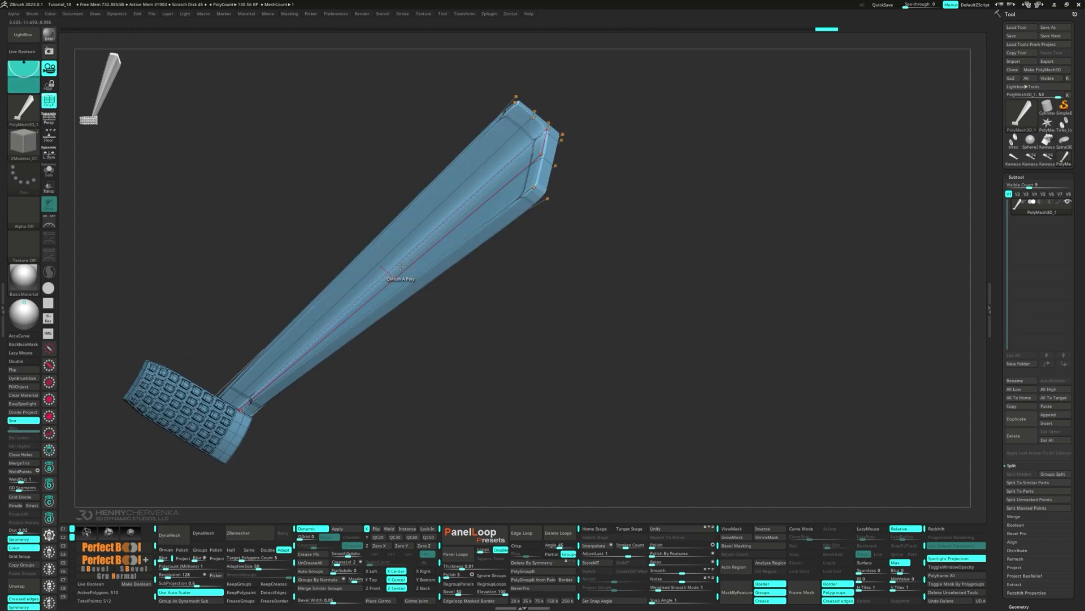
Step: Try to insert multiple edge loops across the flared fin
{"action": "key", "text": "space"}
{"action": "left_click", "coordinate": [388, 260]}
{"action": "left_click", "coordinate": [334, 358]}
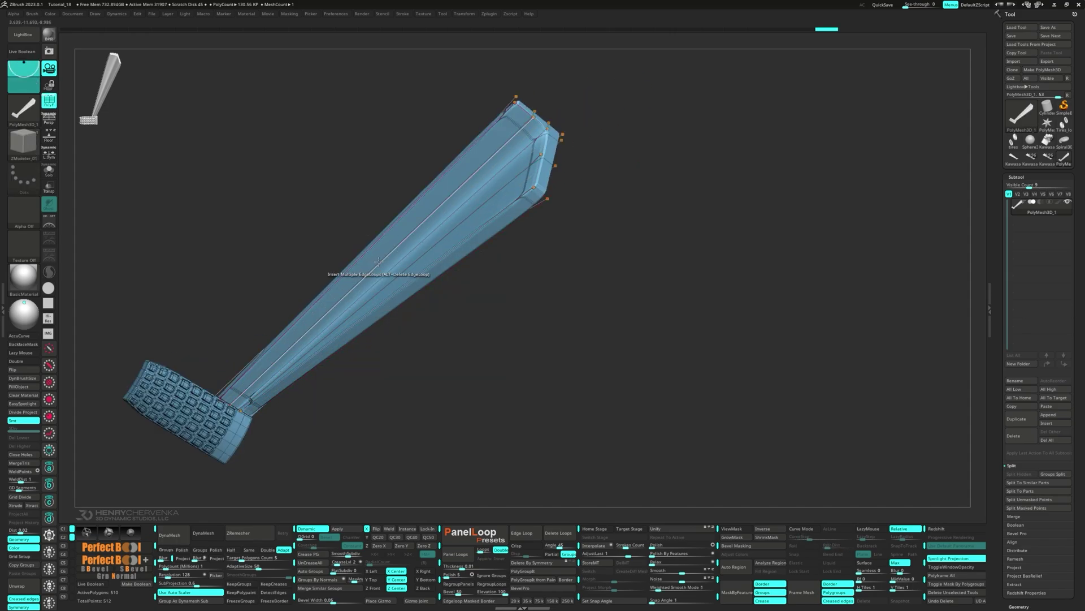
{"action": "left_click_drag", "start_coordinate": [389, 272], "coordinate": [389, 285]}
{"action": "left_click_drag", "start_coordinate": [540, 254], "coordinate": [432, 309], "text": "alt"}
{"action": "key", "text": "shift+f"}
{"action": "left_click_drag", "start_coordinate": [486, 271], "coordinate": [463, 271]}
{"action": "key", "text": "shift+f"}
{"action": "key", "text": "ctrl+z"}
Step: Slide an edge at the fin's flared end to adjust the spacing of the tip geometry
{"action": "key", "text": "space"}
{"action": "left_click", "coordinate": [475, 306]}
{"action": "key", "text": "space"}
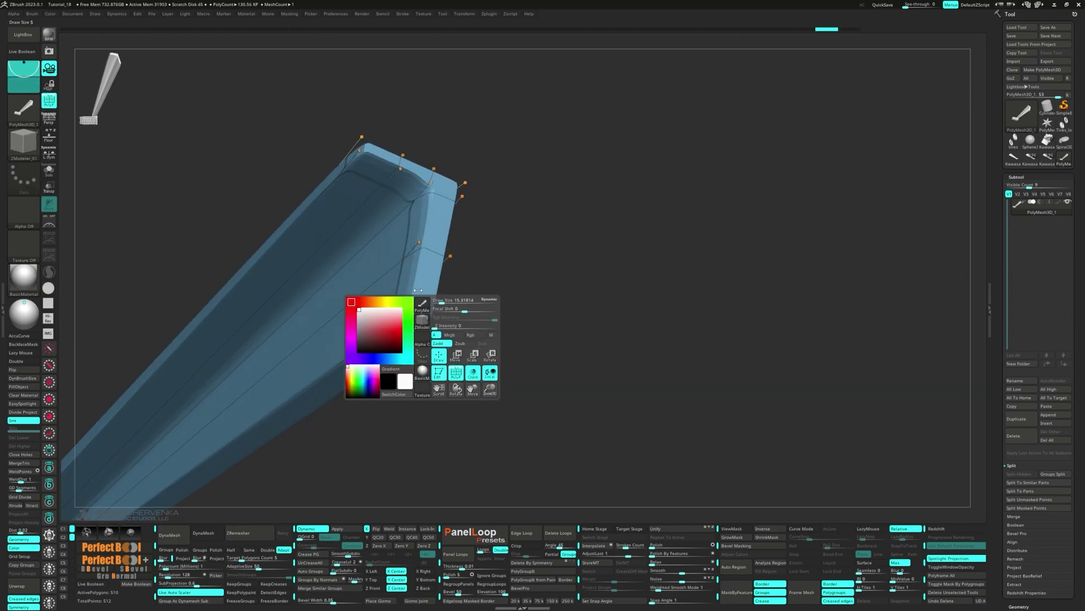
{"action": "key", "text": "space"}
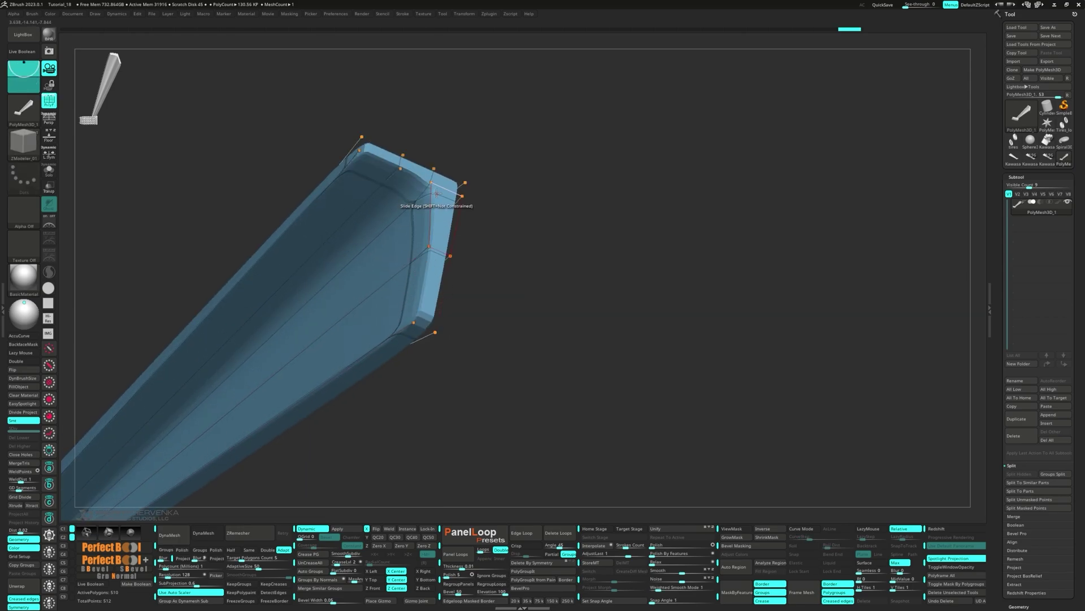
{"action": "left_click_drag", "start_coordinate": [430, 217], "coordinate": [421, 220]}
{"action": "left_click_drag", "start_coordinate": [486, 220], "coordinate": [575, 234]}
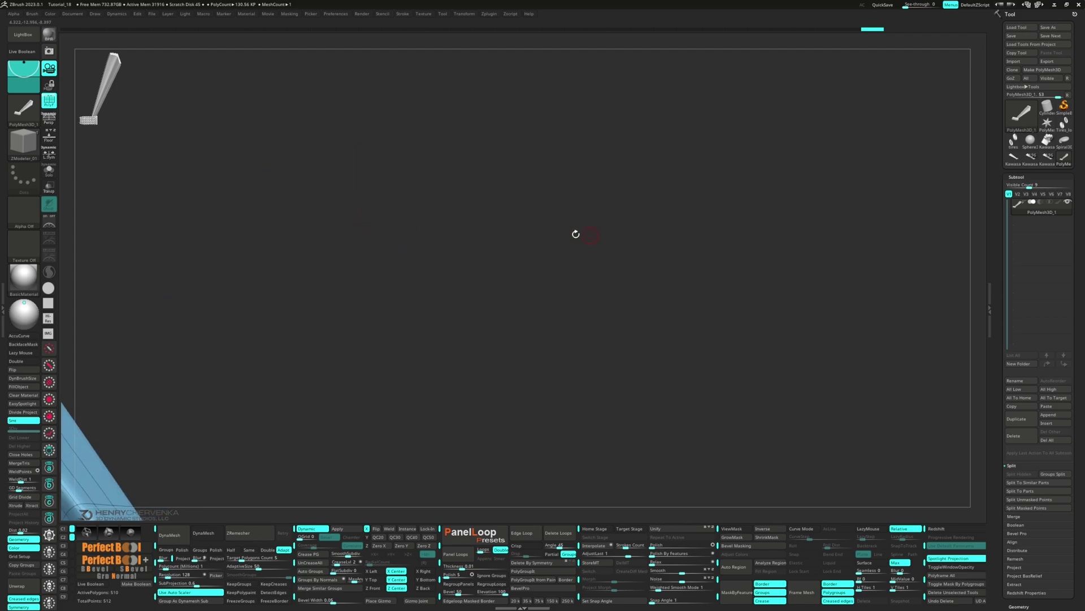
{"action": "key", "text": "f"}
{"action": "mouse_move", "coordinate": [468, 228]}
{"action": "left_mouse_down"}
{"action": "mouse_move", "coordinate": [412, 232]}
{"action": "mouse_move", "coordinate": [462, 260]}
{"action": "mouse_move", "coordinate": [450, 249]}
{"action": "mouse_move", "coordinate": [468, 223]}
{"action": "left_mouse_up"}
{"action": "right_click_drag", "start_coordinate": [468, 223], "coordinate": [455, 175]}
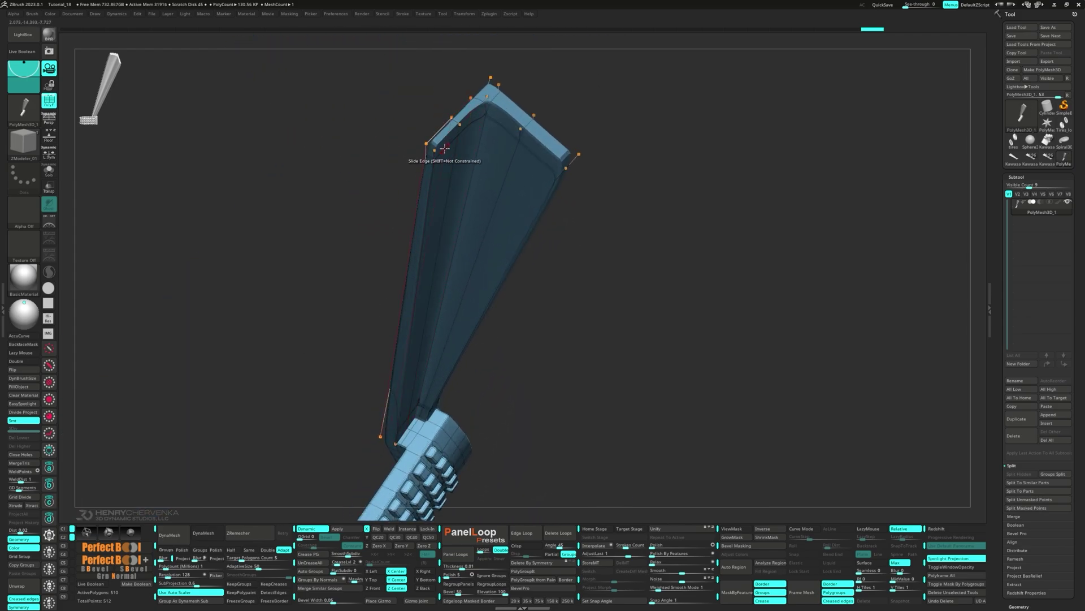
Step: Switch Dynamic Subdiv off and mask everything except the edges at one side of the fin's flared end
{"action": "key", "text": "space"}
{"action": "left_click", "coordinate": [493, 208]}
{"action": "key", "text": "shift+d"}
{"action": "key", "text": "space"}
{"action": "left_click", "coordinate": [431, 162]}
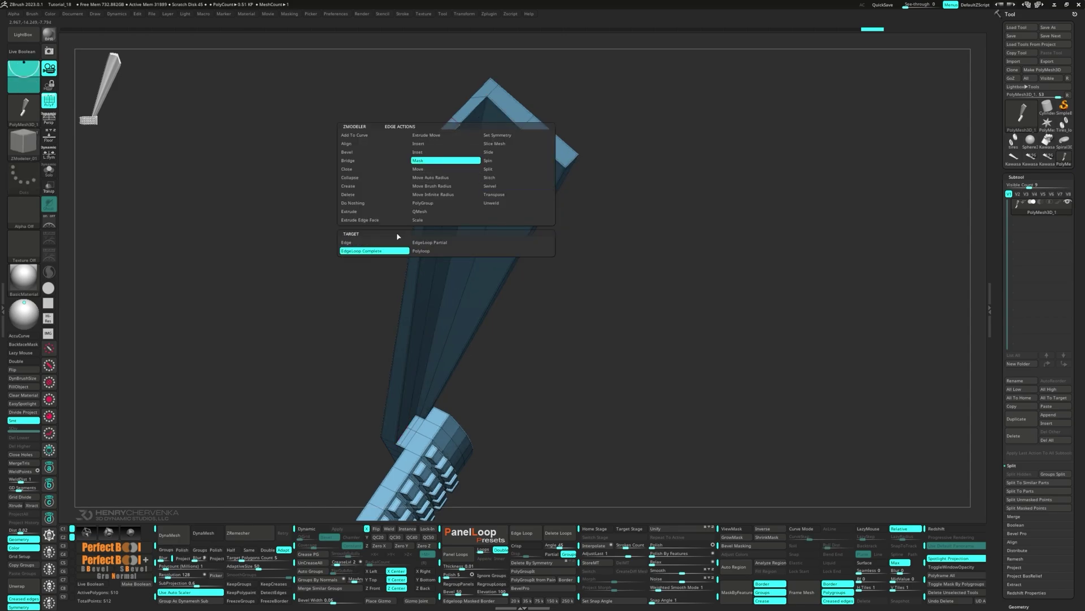
{"action": "left_click", "coordinate": [390, 241]}
{"action": "left_click", "coordinate": [447, 136]}
{"action": "left_click", "coordinate": [468, 116]}
{"action": "left_click", "coordinate": [368, 183], "text": "ctrl"}
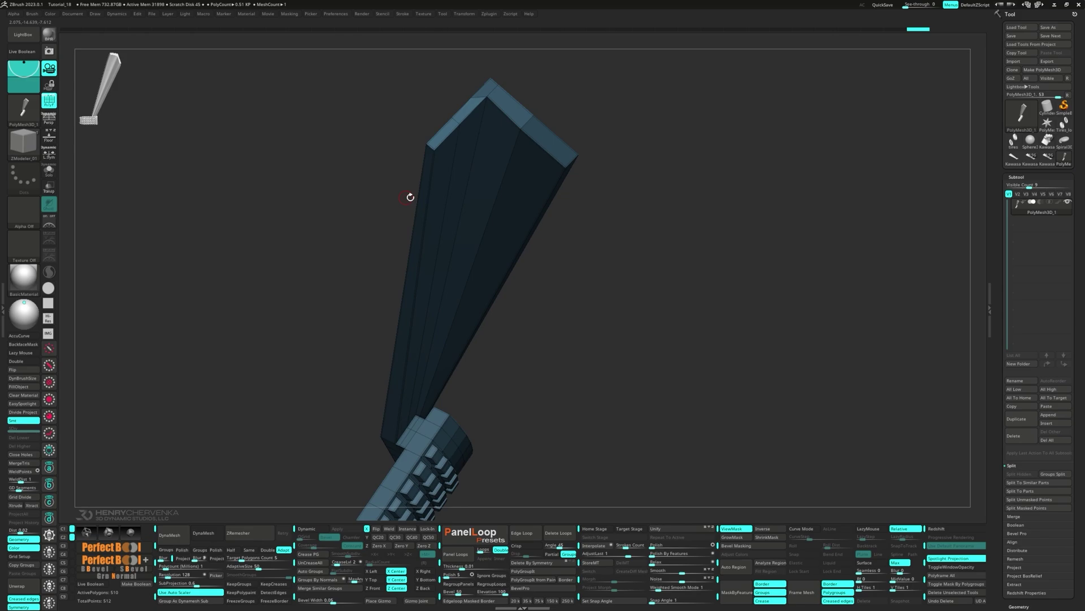
Step: Move the unmasked end edges about 0.158 along the gizmo's Z axis, clear the mask and restore Dynamic Subdiv
{"action": "key", "text": "w"}
{"action": "left_click", "coordinate": [460, 124], "text": "alt"}
{"action": "left_click_drag", "start_coordinate": [493, 153], "coordinate": [500, 157]}
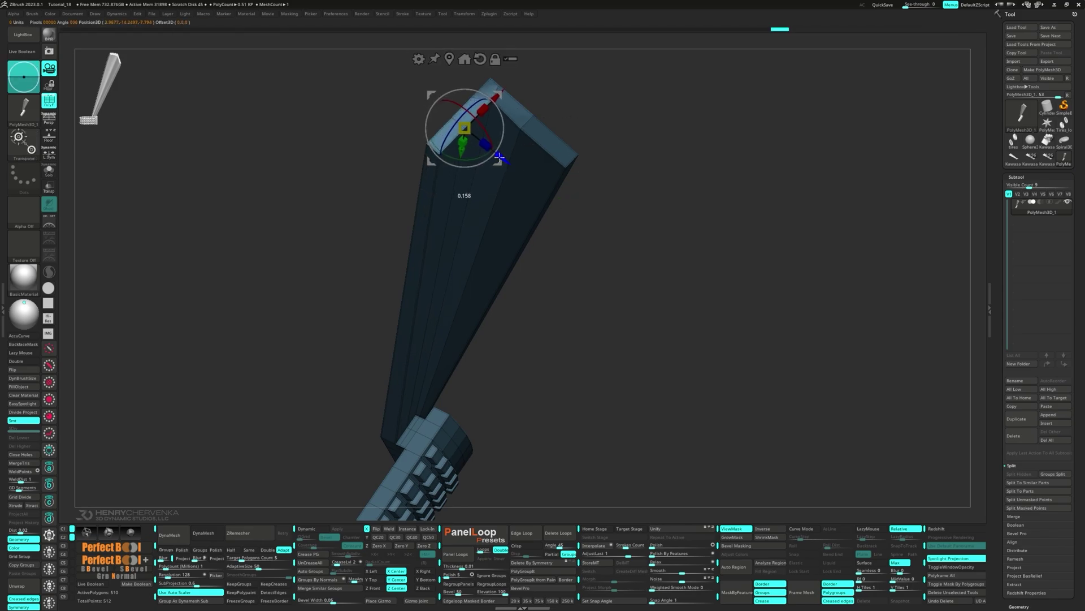
{"action": "left_click_drag", "start_coordinate": [328, 225], "coordinate": [344, 242], "text": "ctrl"}
{"action": "key", "text": "d"}
{"action": "key", "text": "Tab"}
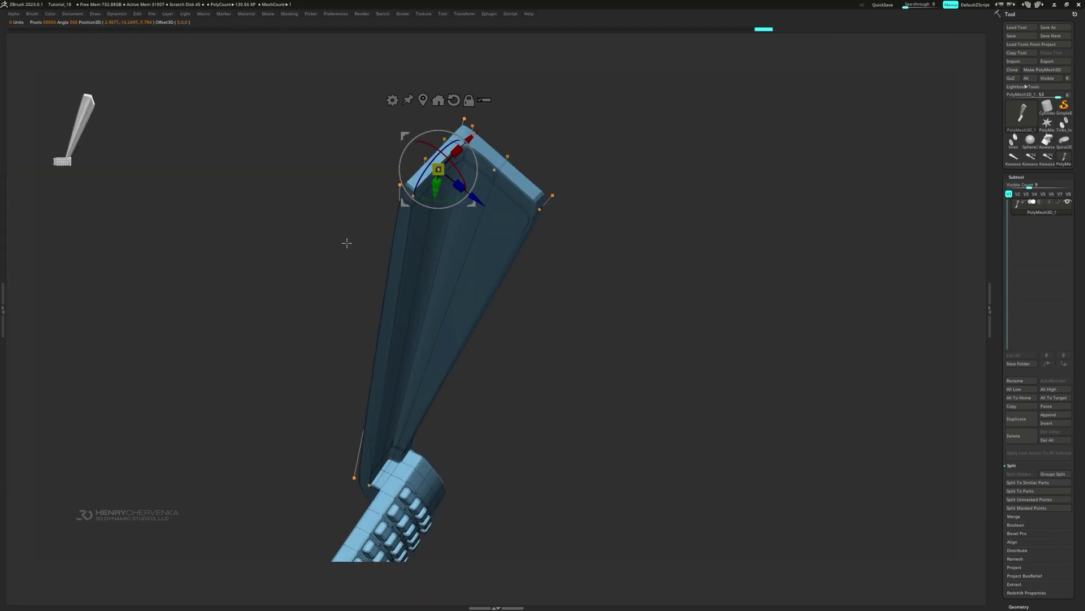
{"action": "key", "text": "Tab"}
{"action": "key", "text": "q"}
Step: Insert five evenly spaced edge loops across the length of the flared fin
{"action": "right_click_drag", "start_coordinate": [410, 254], "coordinate": [424, 271]}
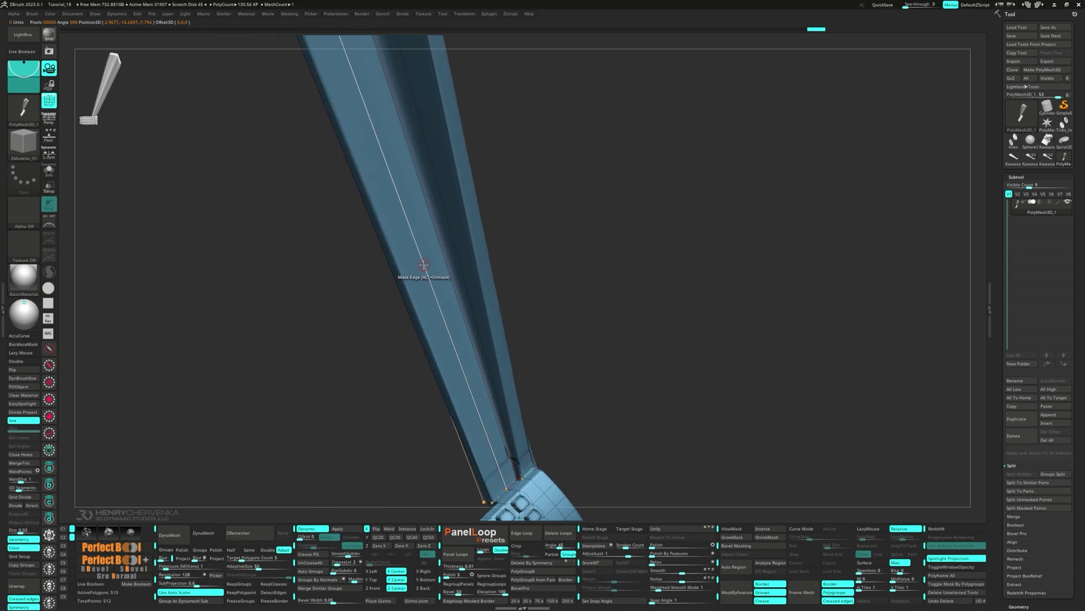
{"action": "key", "text": "space"}
{"action": "left_click", "coordinate": [412, 273]}
{"action": "left_click", "coordinate": [417, 271]}
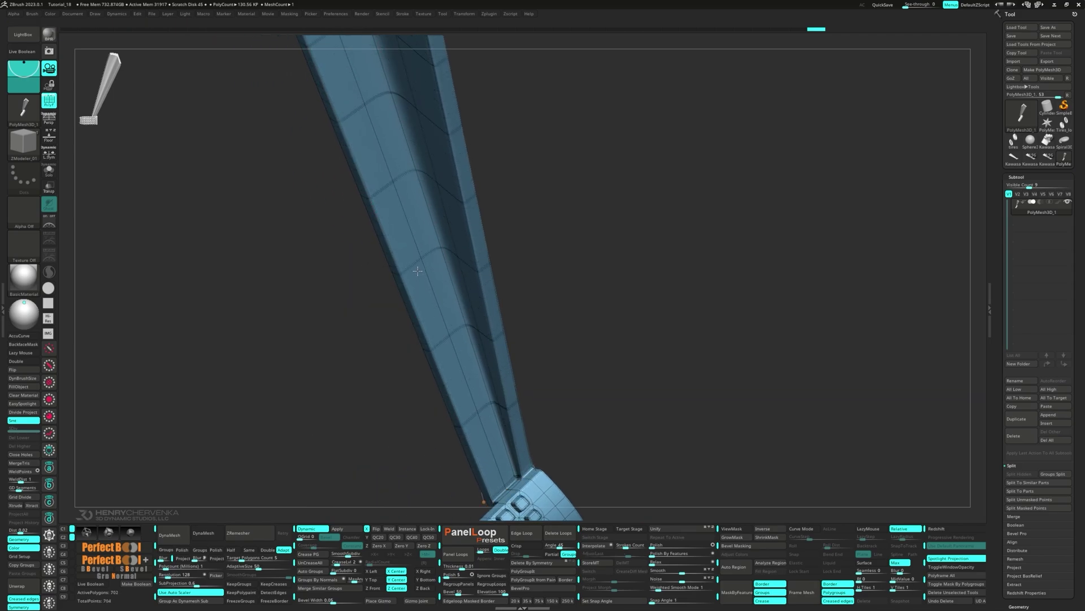
{"action": "left_click_drag", "start_coordinate": [416, 269], "coordinate": [418, 271]}
{"action": "right_click_drag", "start_coordinate": [435, 303], "coordinate": [404, 249], "text": "ctrl"}
{"action": "right_click_drag", "start_coordinate": [480, 249], "coordinate": [422, 244]}
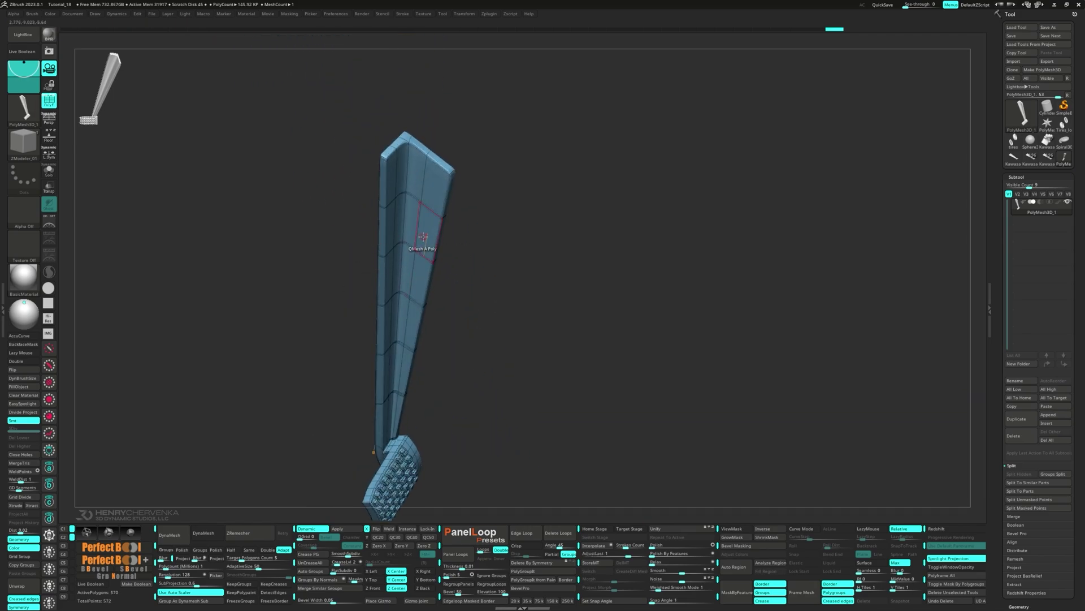
{"action": "key", "text": "shift+f"}
{"action": "key", "text": "shift+f"}
{"action": "key", "text": "space"}
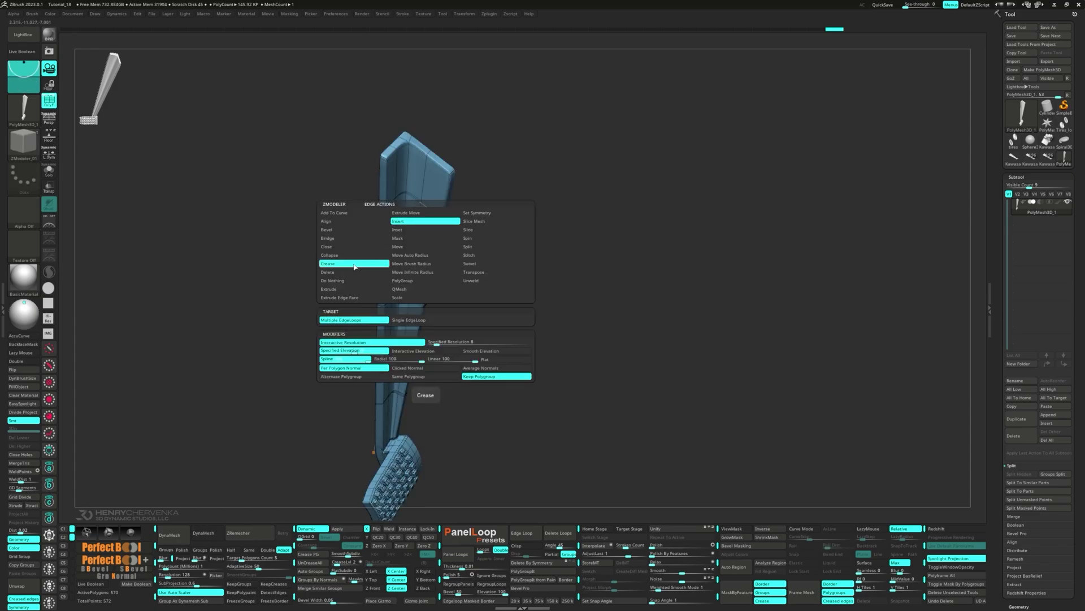
{"action": "left_click", "coordinate": [354, 264]}
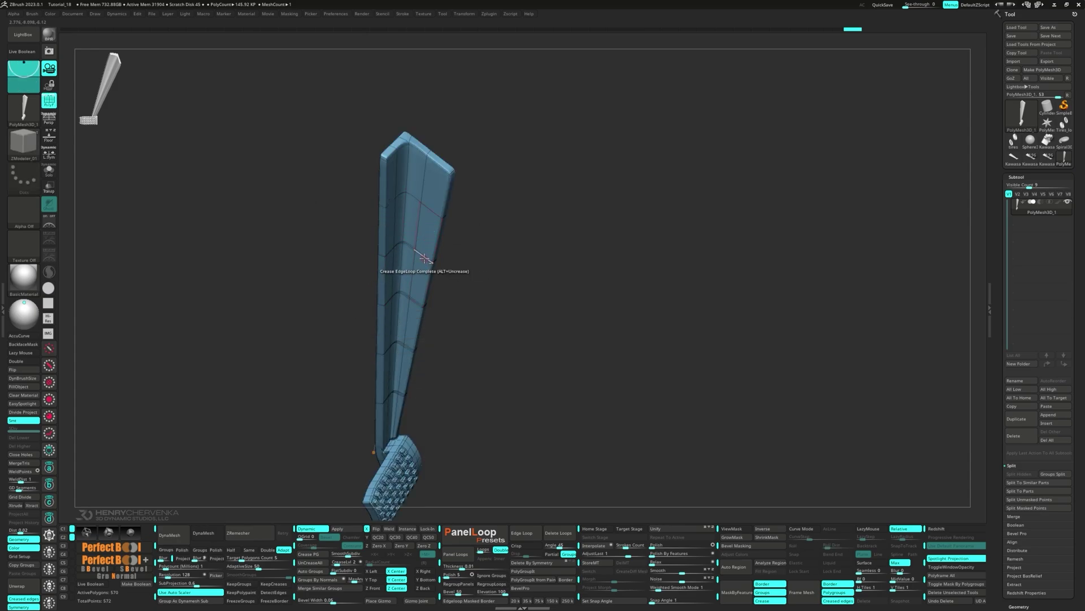
Step: Insert a single edge loop across the fin near its flared end and another near its base
{"action": "left_click_drag", "start_coordinate": [456, 302], "coordinate": [465, 356], "text": "alt"}
{"action": "key", "text": "space"}
{"action": "left_click", "coordinate": [410, 221]}
{"action": "left_click", "coordinate": [395, 321]}
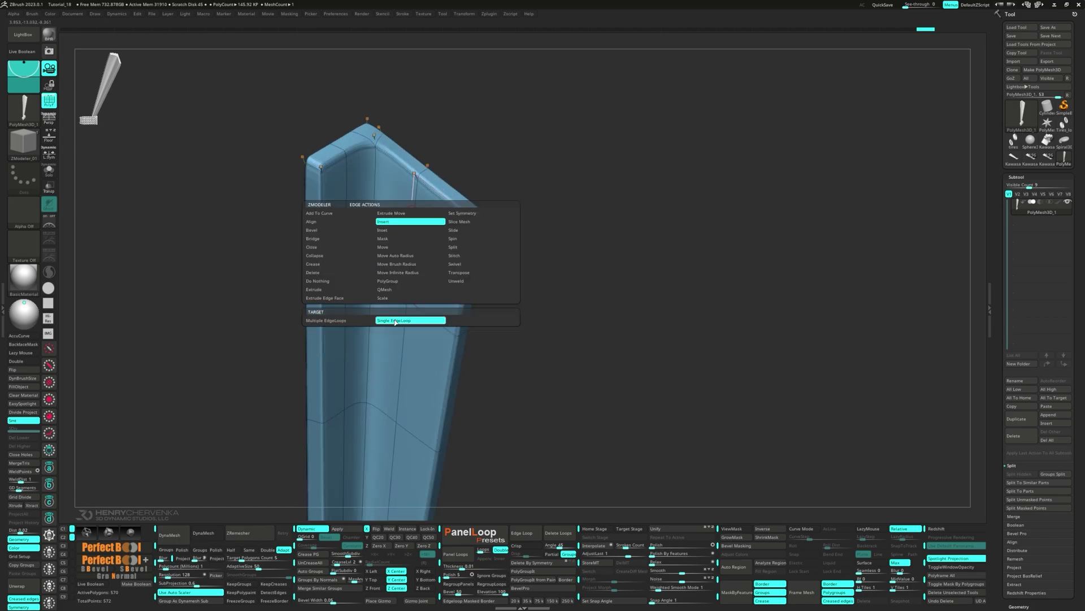
{"action": "key", "text": "shift+f"}
{"action": "left_click", "coordinate": [413, 222]}
{"action": "right_click_drag", "start_coordinate": [411, 225], "coordinate": [302, 378], "text": "alt"}
{"action": "left_click", "coordinate": [331, 368]}
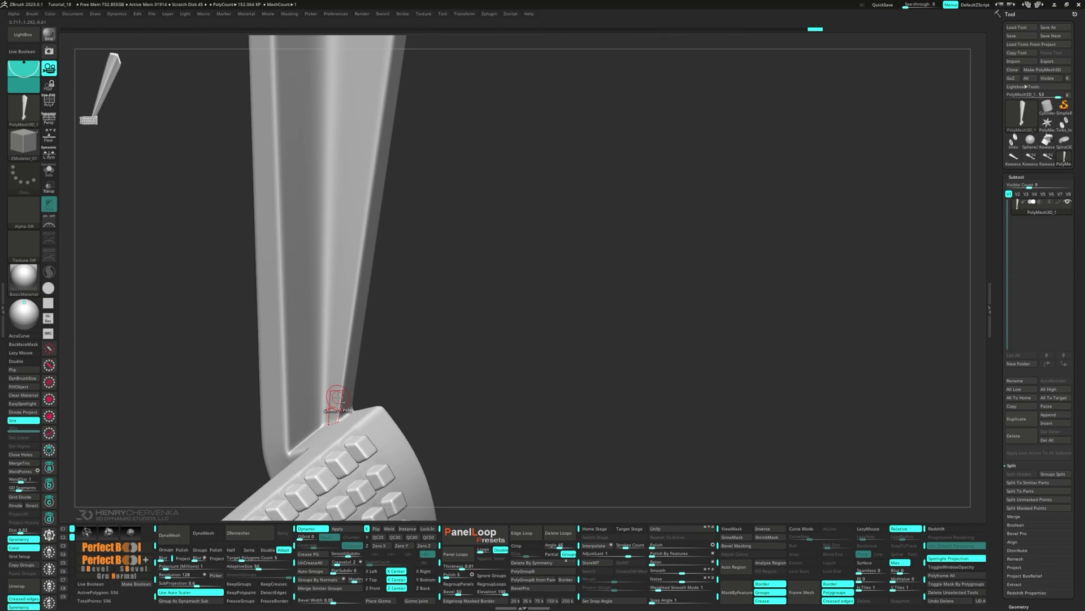
{"action": "key", "text": "f"}
{"action": "left_click_drag", "start_coordinate": [387, 279], "coordinate": [433, 312]}
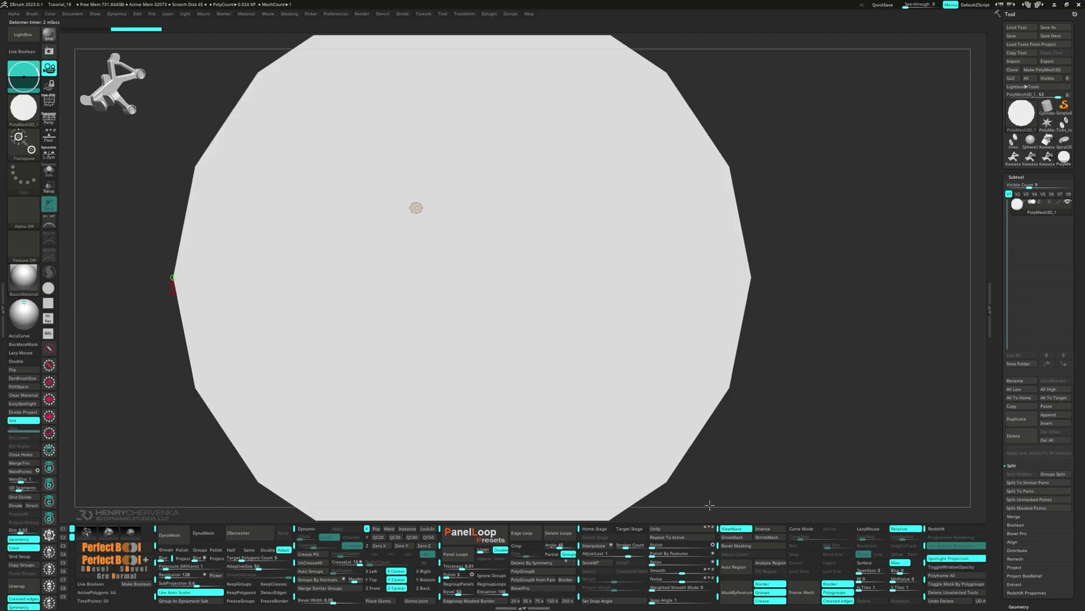
Step: Unify the cylinder's size, smooth it with Dynamic Subdiv and scale its length by about 1.084
{"action": "left_click", "coordinate": [690, 531]}
{"action": "key", "text": "f"}
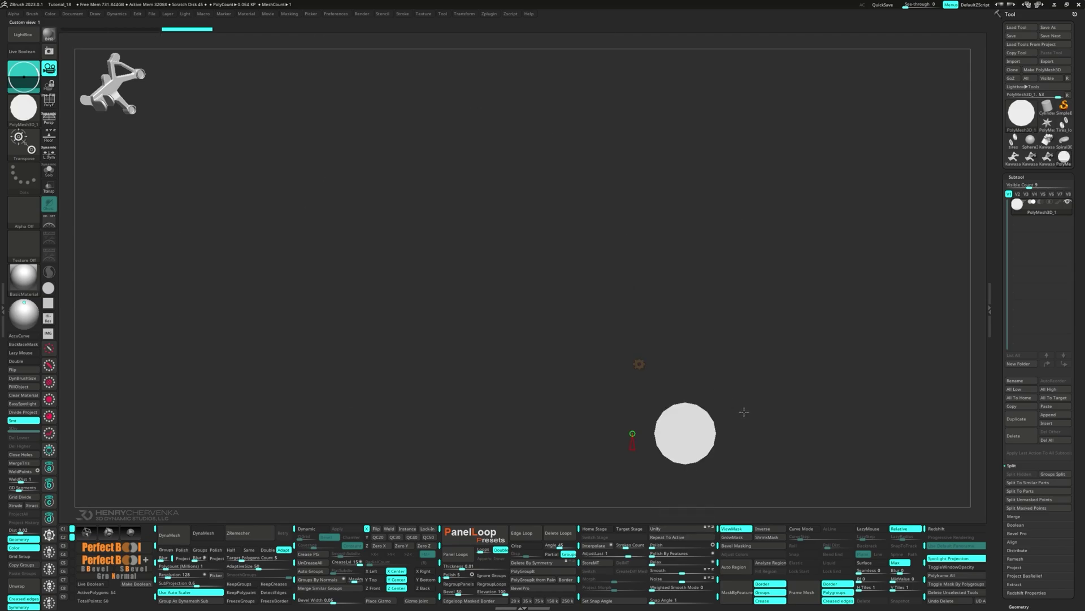
{"action": "key", "text": "d"}
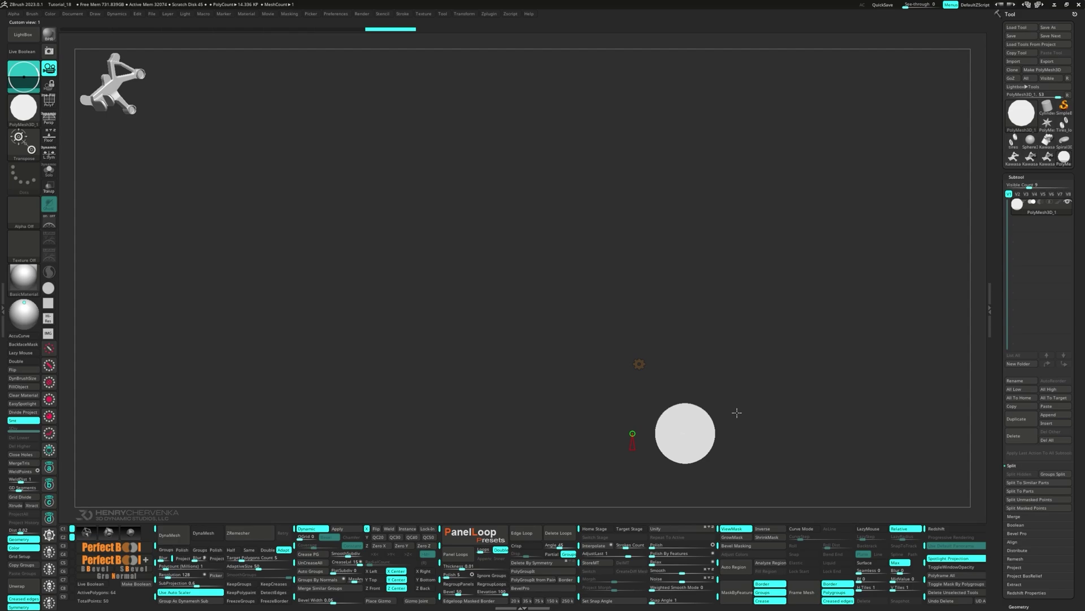
{"action": "key", "text": "2"}
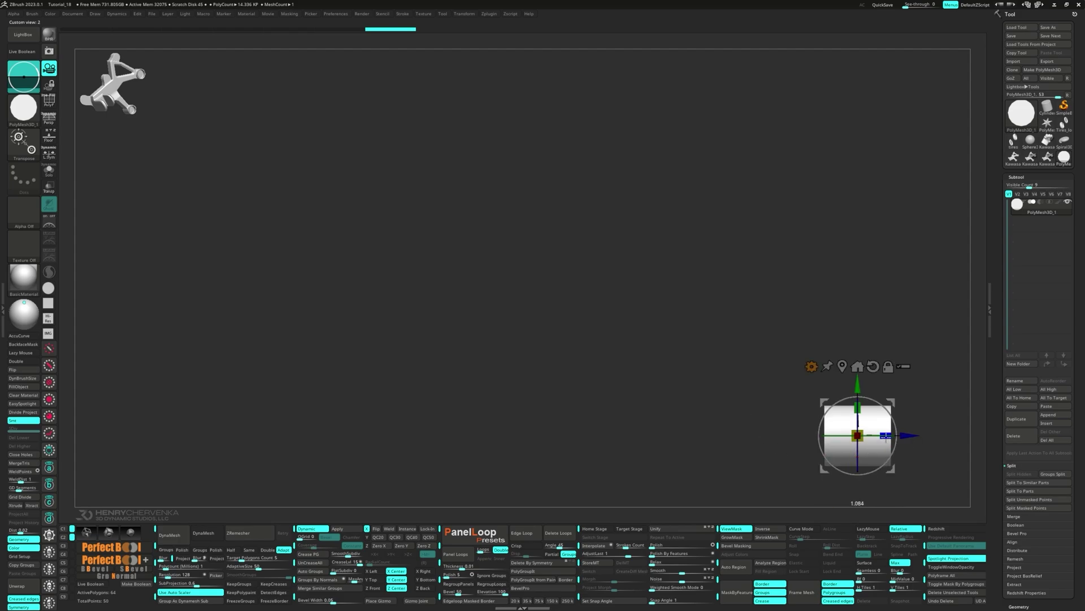
Step: Duplicate the cylinder about 7.48 up and slightly right, and scale the copy's length by about 0.875 from its back end
{"action": "key", "text": "1"}
{"action": "left_click_drag", "start_coordinate": [720, 467], "coordinate": [800, 253], "text": "ctrl"}
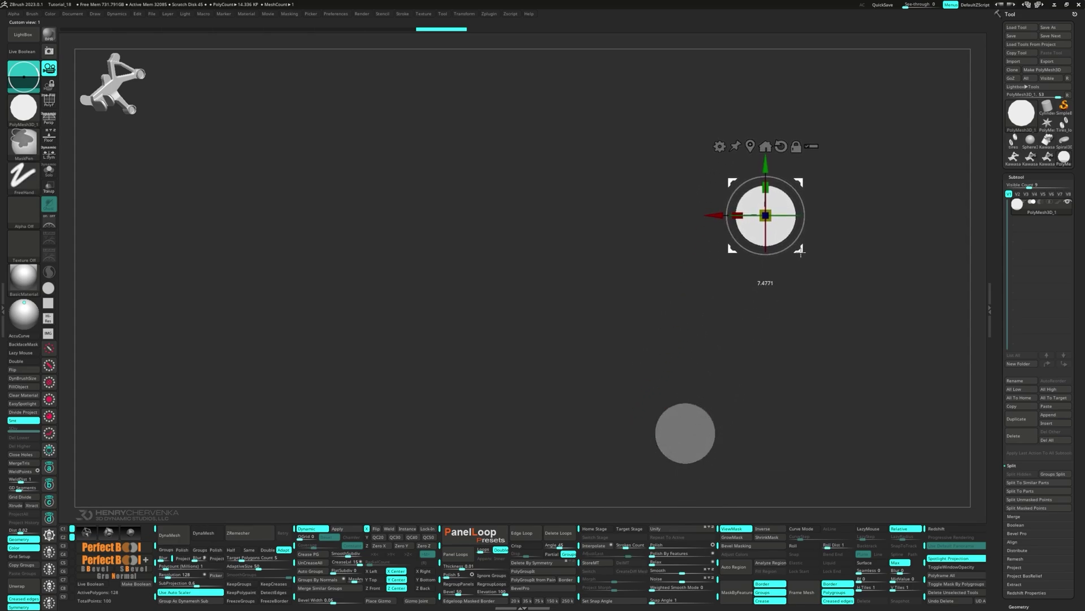
{"action": "key", "text": "2"}
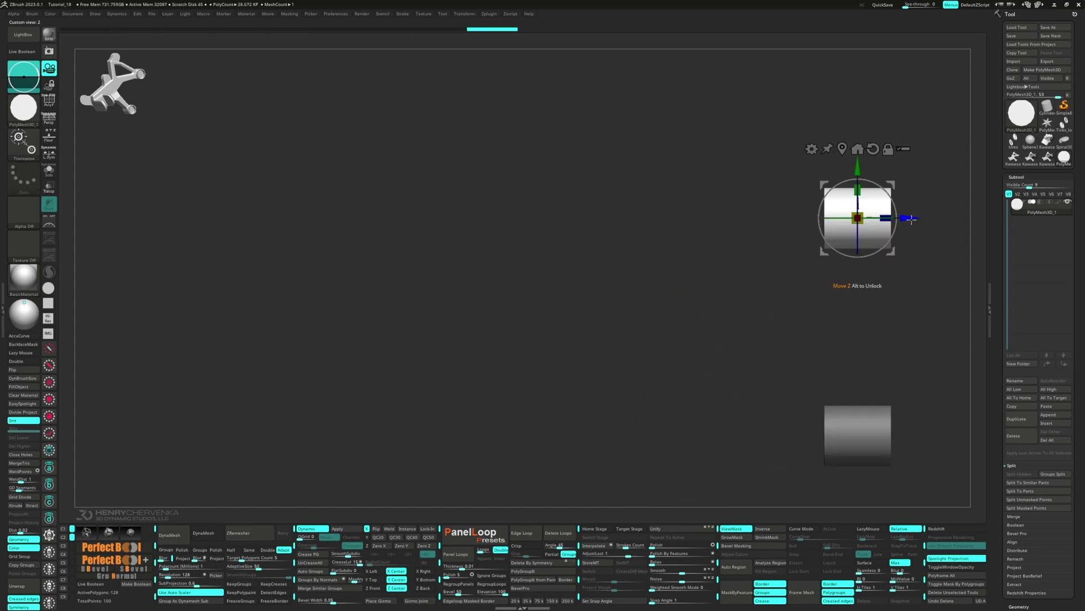
{"action": "left_click_drag", "start_coordinate": [911, 220], "coordinate": [878, 219], "text": "alt"}
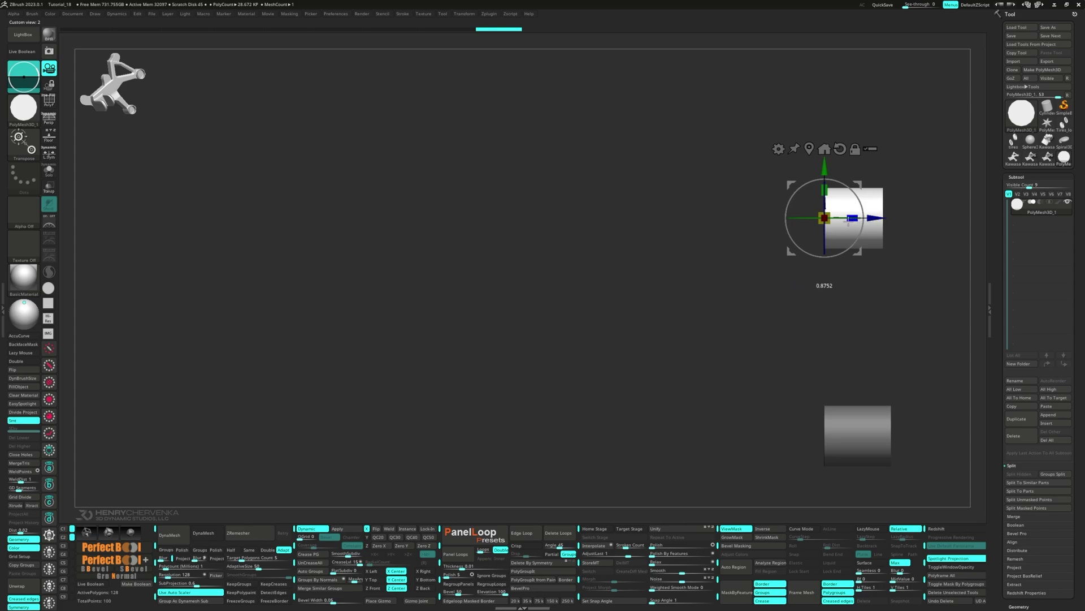
Step: Show the polyframe on both cylinders and clear the mask
{"action": "key", "text": "1"}
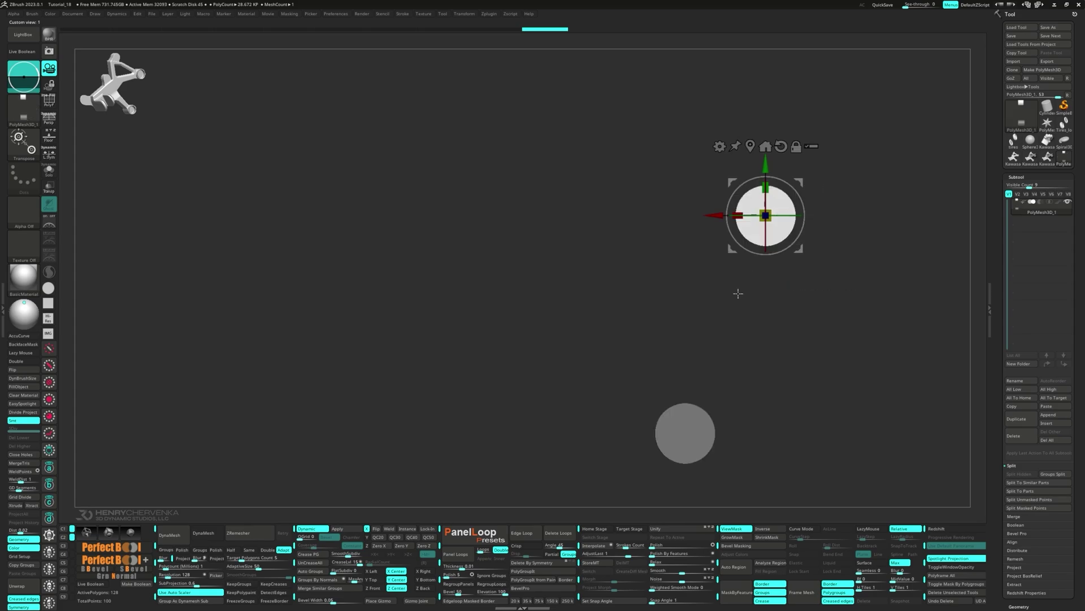
{"action": "left_click_drag", "start_coordinate": [737, 323], "coordinate": [744, 324]}
{"action": "key", "text": "shift+f"}
{"action": "left_click_drag", "start_coordinate": [644, 424], "coordinate": [667, 452], "text": "ctrl"}
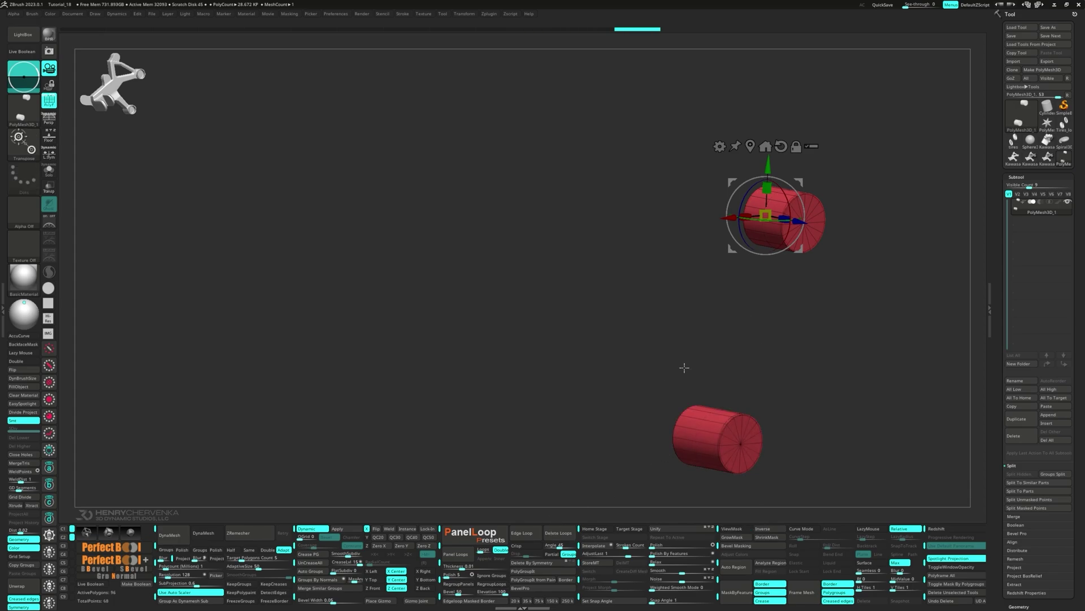
Step: Isolate the upper cylinder with a mask, duplicate it toward the upper left, and shrink the copy's diameter and length
{"action": "key", "text": "1"}
{"action": "left_click_drag", "start_coordinate": [686, 284], "coordinate": [850, 151], "text": "ctrl"}
{"action": "left_click", "coordinate": [847, 173], "text": "ctrl"}
{"action": "left_click_drag", "start_coordinate": [800, 248], "coordinate": [600, 105], "text": "ctrl"}
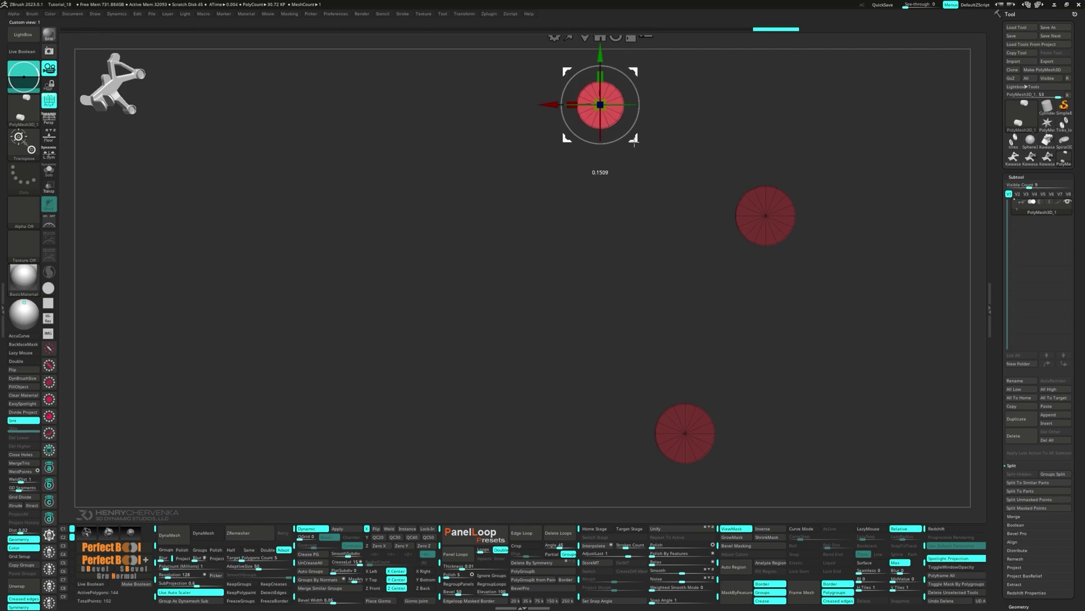
{"action": "left_click_drag", "start_coordinate": [635, 142], "coordinate": [713, 158]}
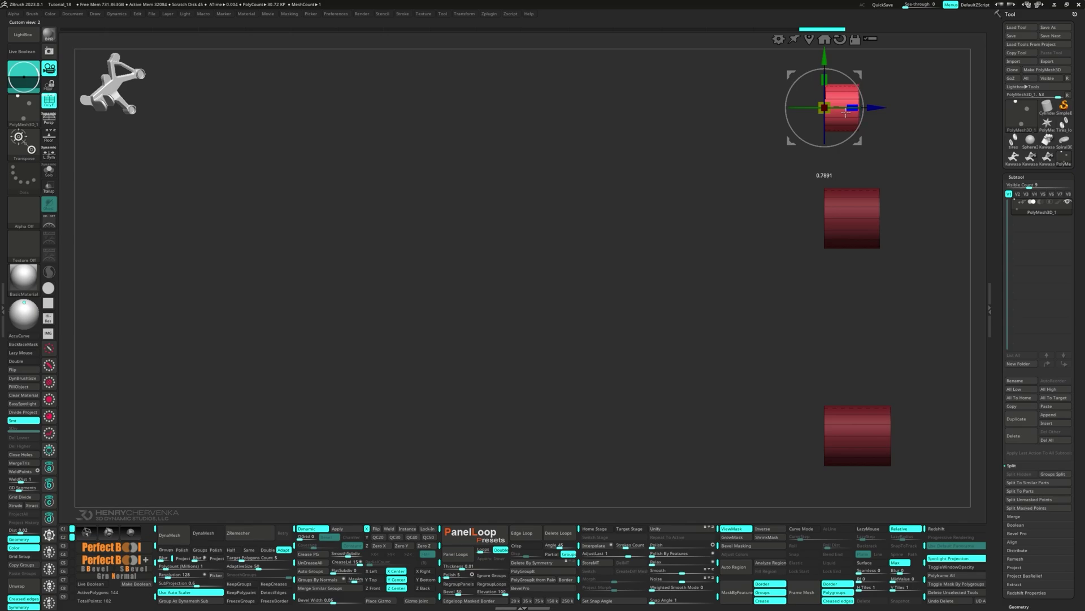
Step: Duplicate the small cylinder twice toward the lower left, making each copy larger in diameter and adjusting its length
{"action": "key", "text": "shift+1"}
{"action": "left_click_drag", "start_coordinate": [604, 107], "coordinate": [533, 238], "text": "ctrl"}
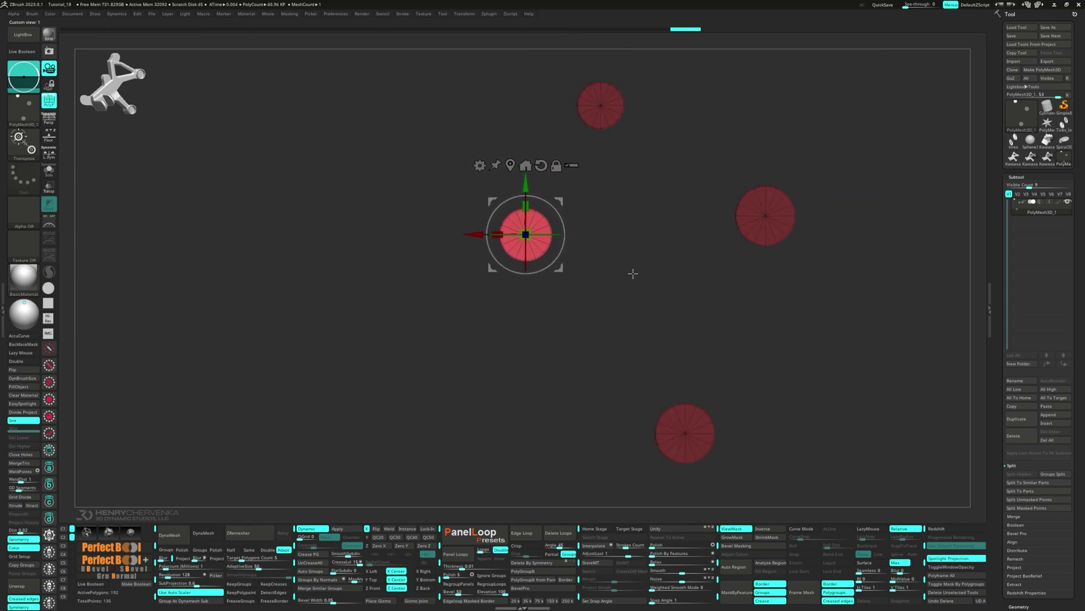
{"action": "left_click_drag", "start_coordinate": [568, 272], "coordinate": [403, 391], "text": "ctrl"}
{"action": "key", "text": "2"}
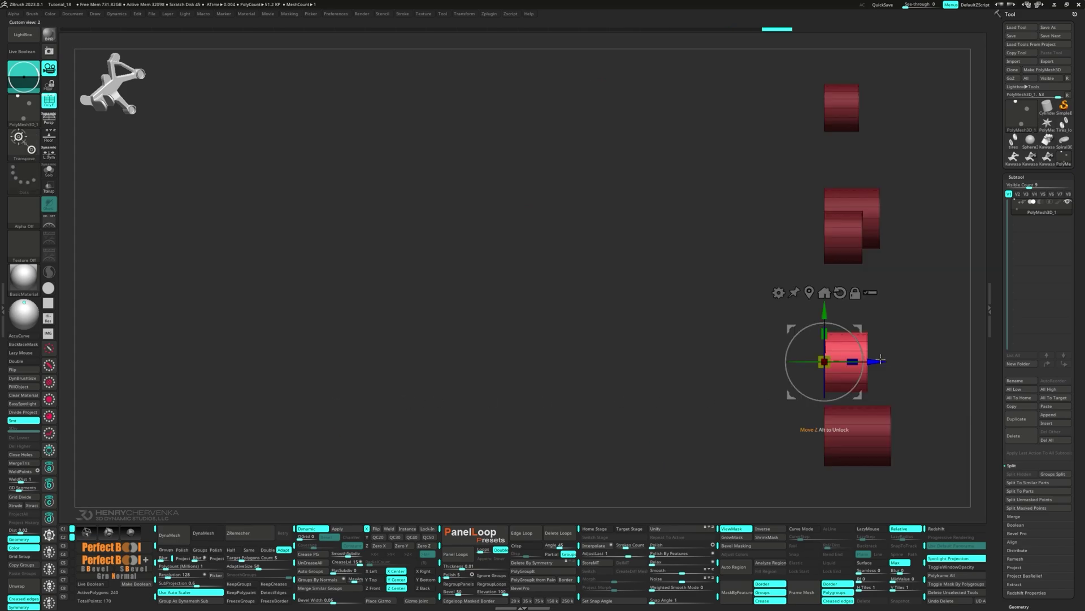
{"action": "left_click_drag", "start_coordinate": [852, 361], "coordinate": [823, 368]}
{"action": "key", "text": "1"}
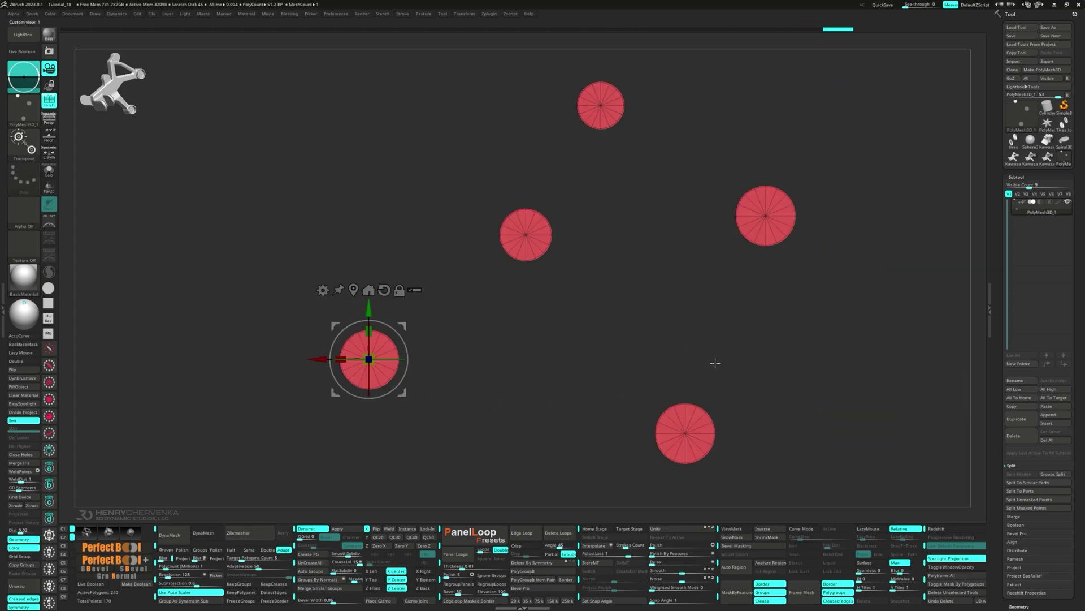
Step: Inset the flat front caps of the two right-hand cylinders using ZModeler's Inset on Flat Island
{"action": "key", "text": "q"}
{"action": "key", "text": "space"}
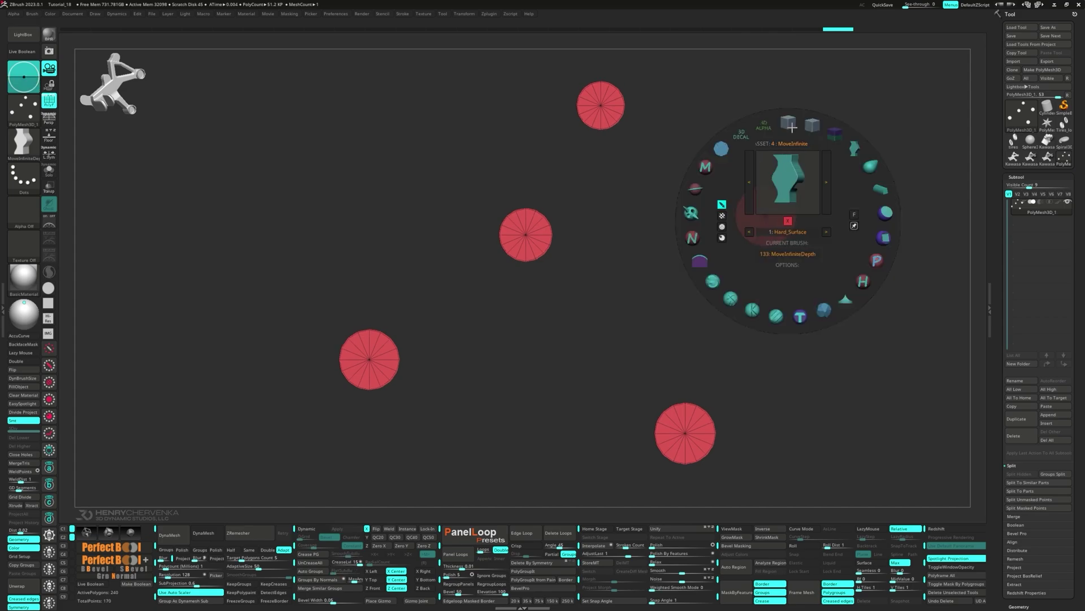
{"action": "left_click", "coordinate": [792, 128]}
{"action": "key", "text": "space"}
{"action": "key", "text": "space"}
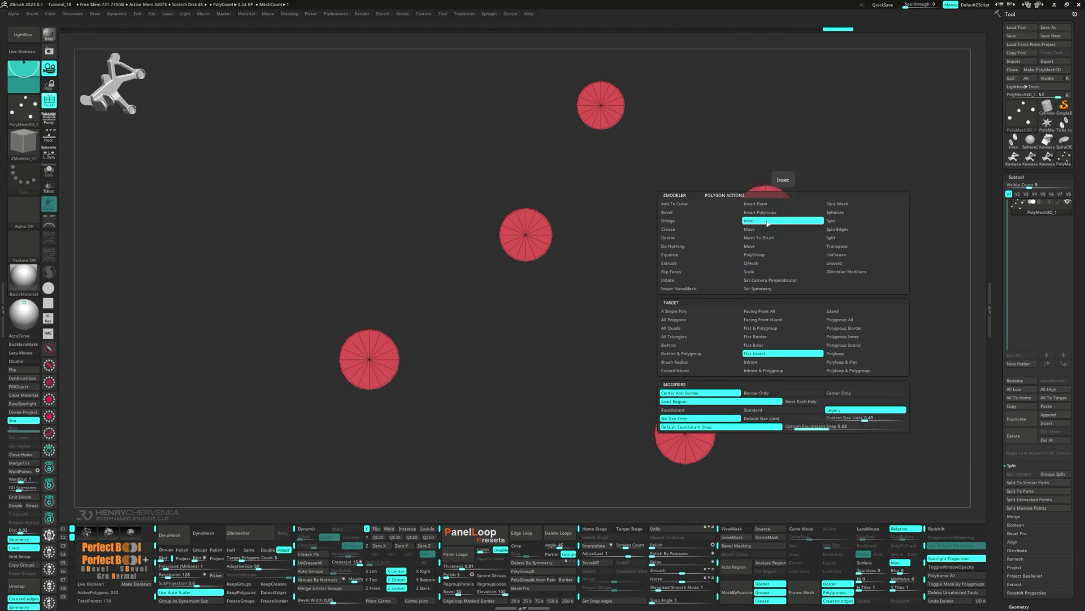
{"action": "left_click", "coordinate": [782, 205]}
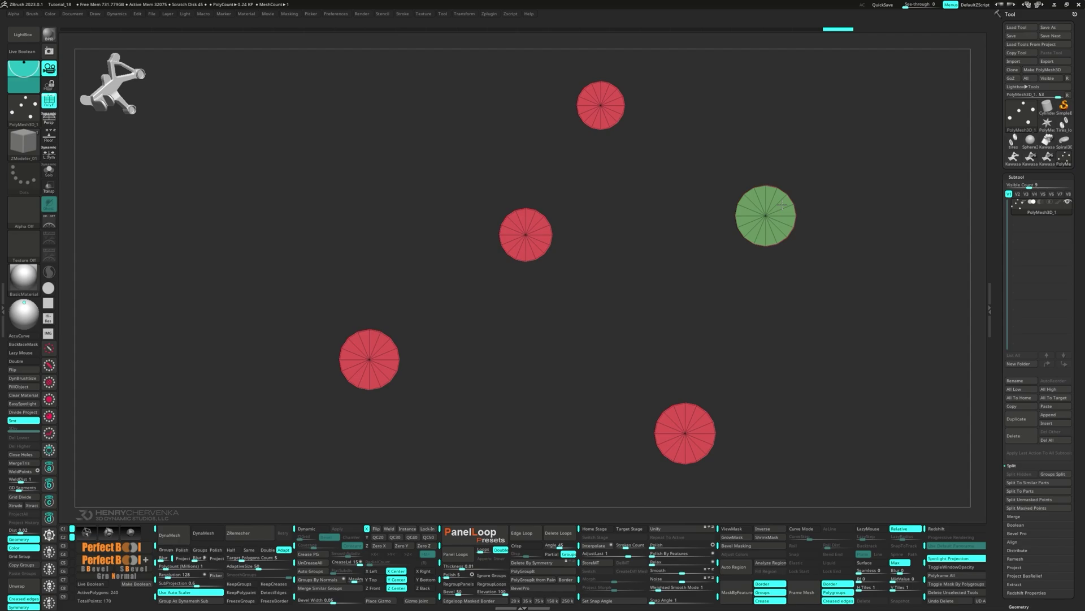
{"action": "left_click", "coordinate": [696, 416]}
Step: Recess the inset caps of the two right-hand cylinders using ZModeler's QMesh on Polygroup All
{"action": "right_click_drag", "start_coordinate": [696, 416], "coordinate": [580, 317], "text": "alt"}
{"action": "right_click_drag", "start_coordinate": [580, 316], "coordinate": [604, 300]}
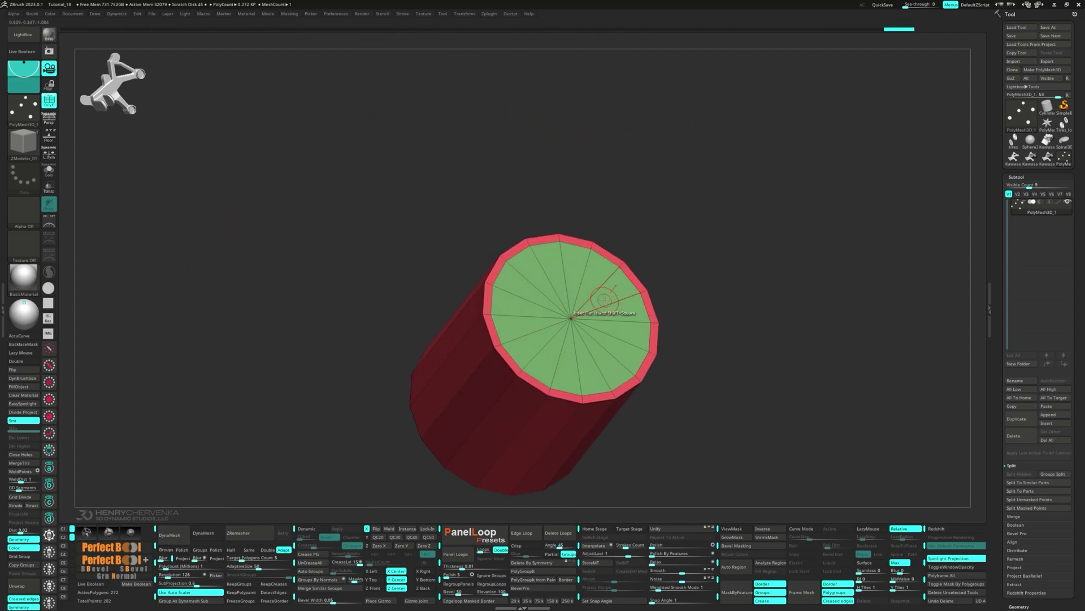
{"action": "key", "text": "space"}
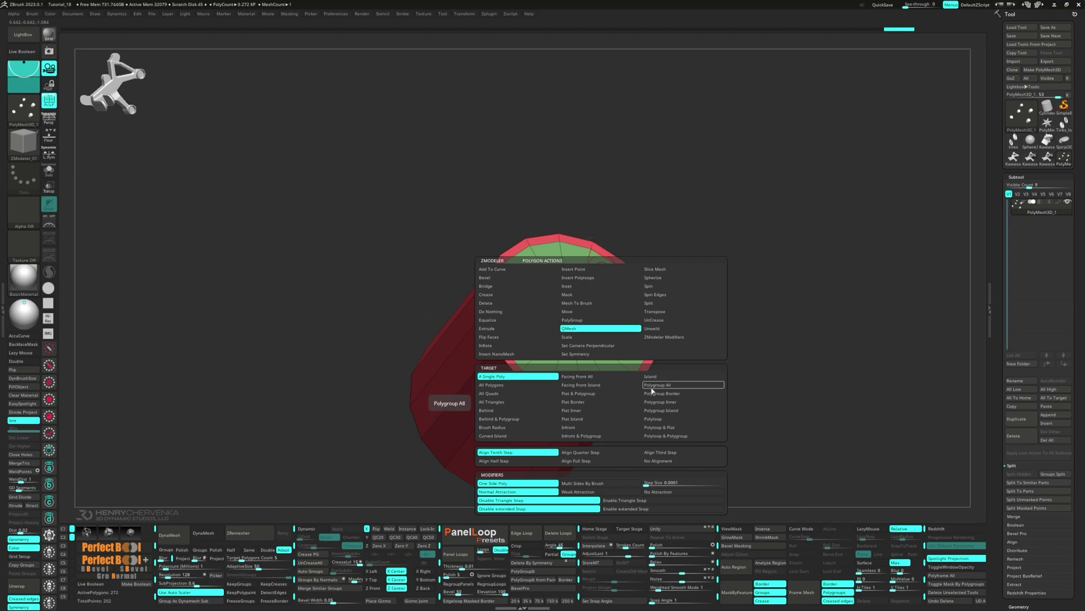
{"action": "left_click", "coordinate": [600, 327]}
{"action": "left_click_drag", "start_coordinate": [615, 289], "coordinate": [565, 314]}
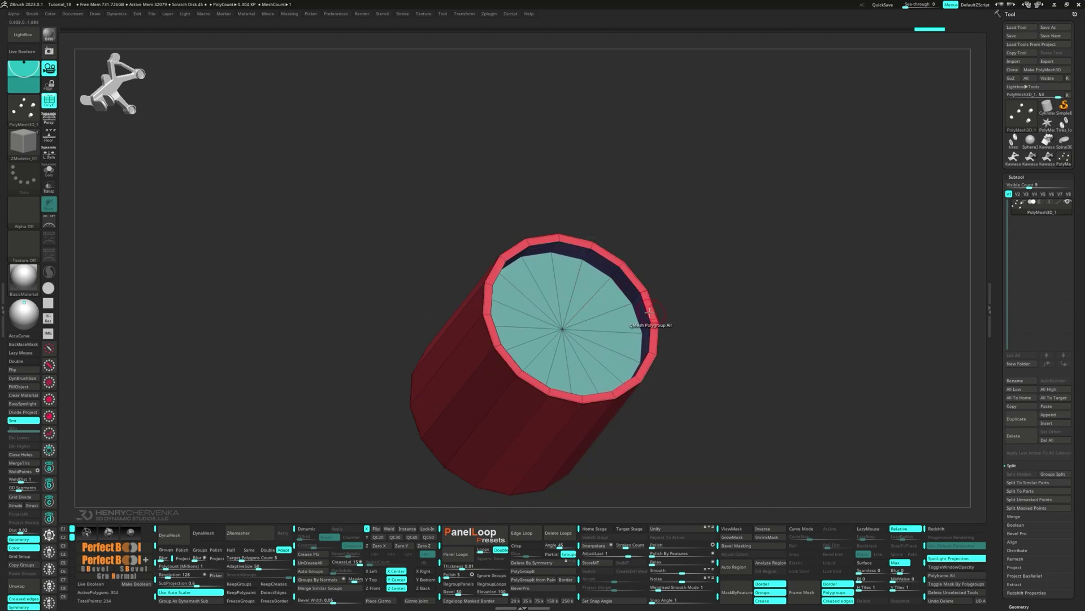
Step: Turn on Dynamic Subdivision for the cylinders and hide the polyframe with the whole arrangement in view
{"action": "key", "text": "d"}
{"action": "right_click_drag", "start_coordinate": [634, 326], "coordinate": [632, 277], "text": "ctrl"}
{"action": "right_click_drag", "start_coordinate": [632, 277], "coordinate": [573, 314]}
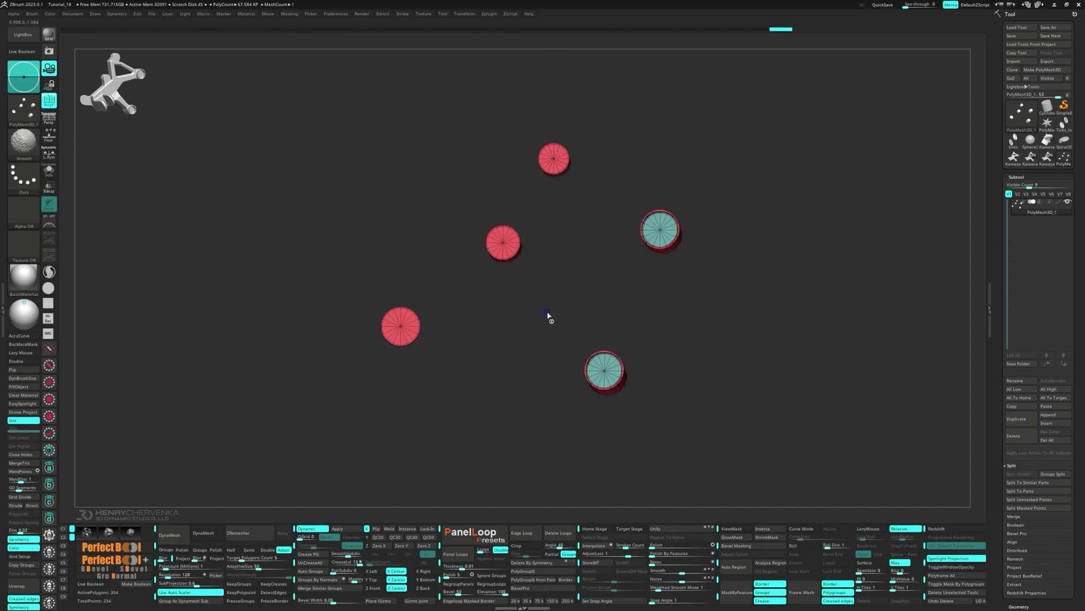
{"action": "key", "text": "f"}
{"action": "key", "text": "shift+f"}
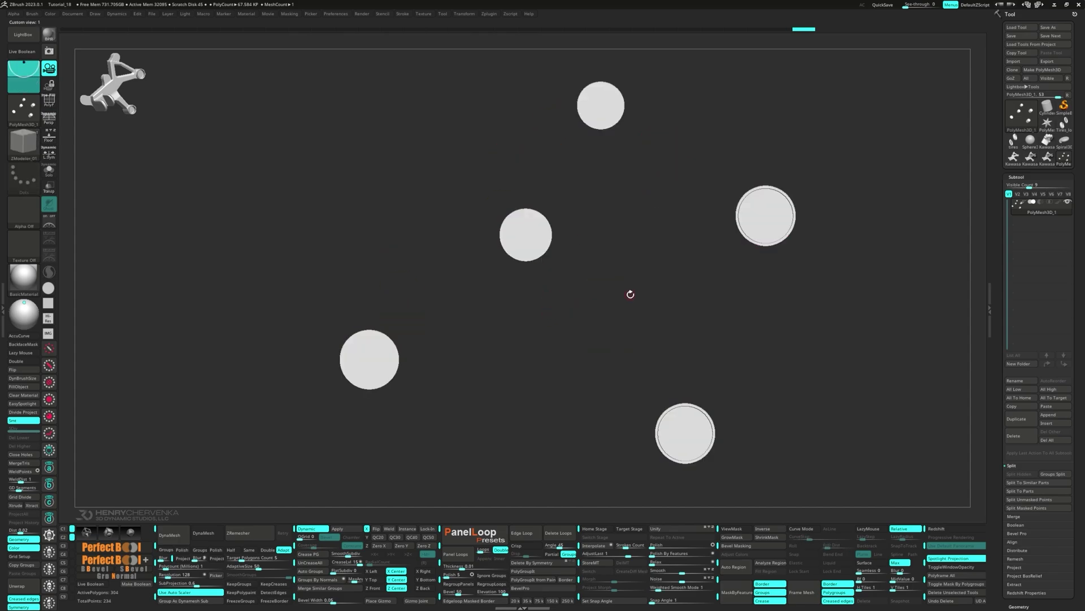
Step: Insert a PolyCube at the centre of the unmasked cylinder arrangement and split it off as its own subtool
{"action": "right_click_drag", "start_coordinate": [448, 244], "coordinate": [434, 259]}
{"action": "key", "text": "w"}
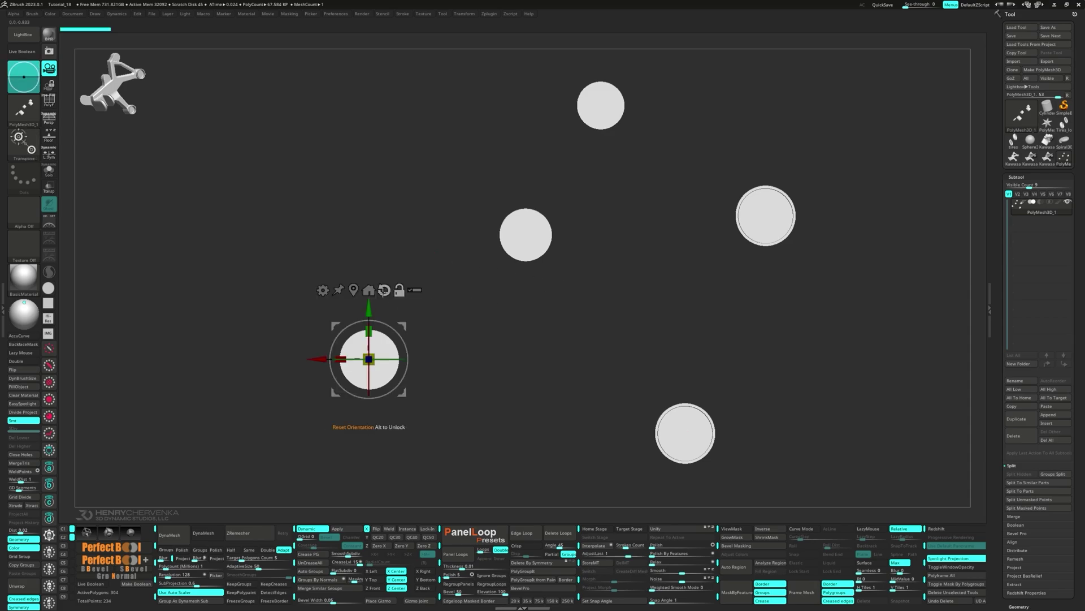
{"action": "left_click", "coordinate": [355, 290]}
{"action": "left_click", "coordinate": [392, 247], "text": "ctrl"}
{"action": "left_click", "coordinate": [523, 201]}
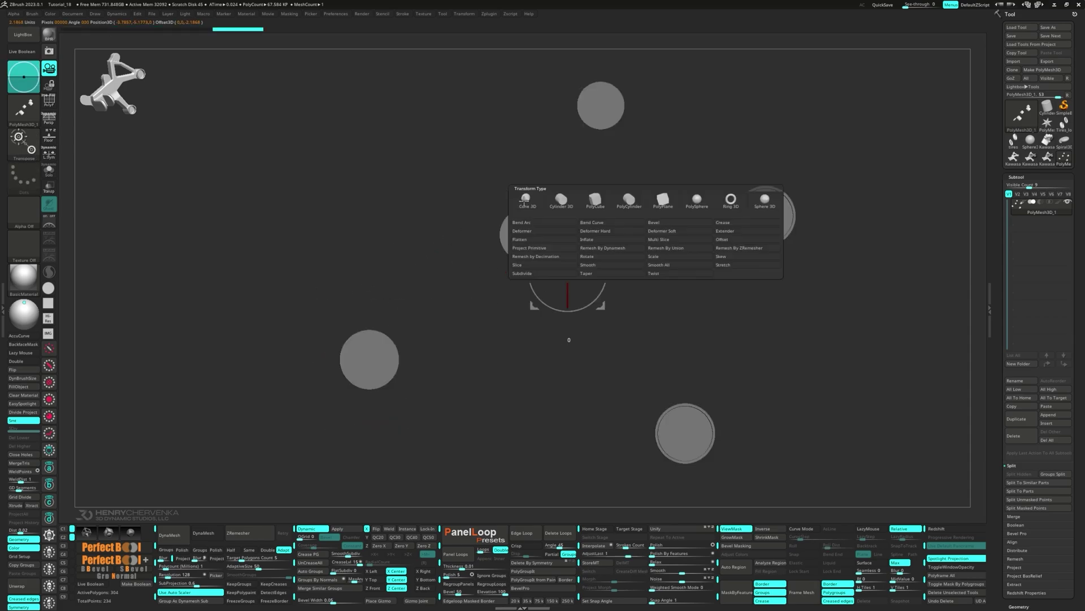
{"action": "left_click", "coordinate": [589, 206]}
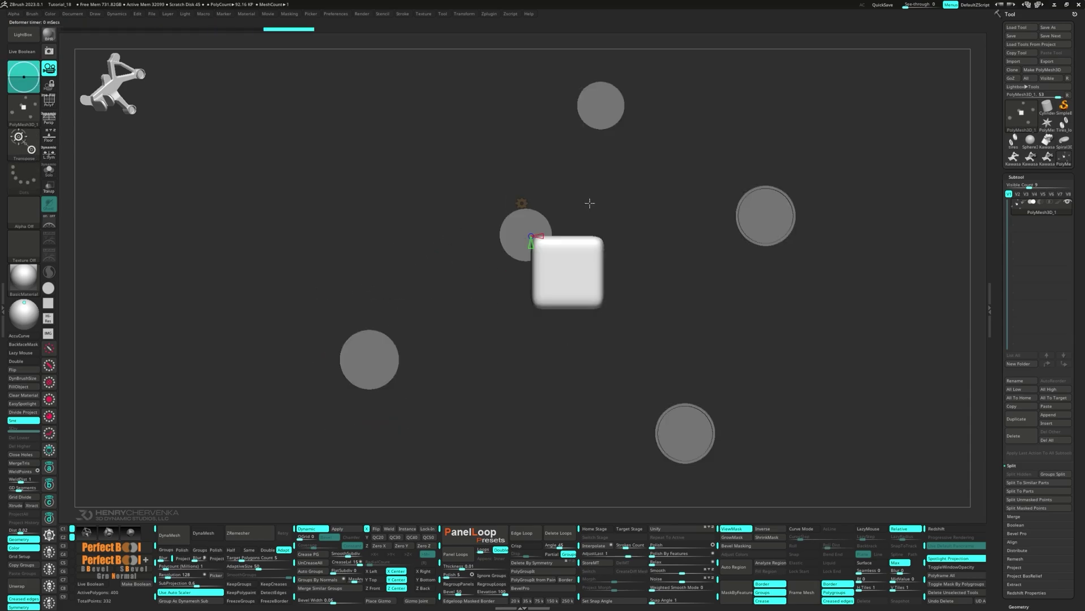
{"action": "left_click", "coordinate": [407, 248], "text": "ctrl"}
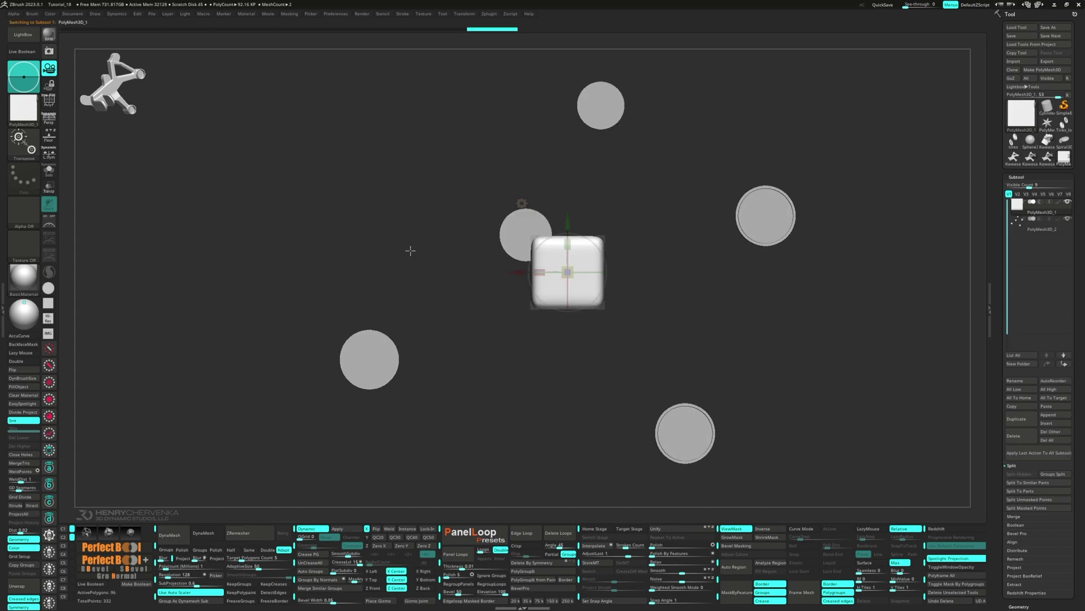
Step: Switch off the cube's smoothing preview with the polyframe shown and delete its nonessential edge loops
{"action": "key", "text": "shift+f"}
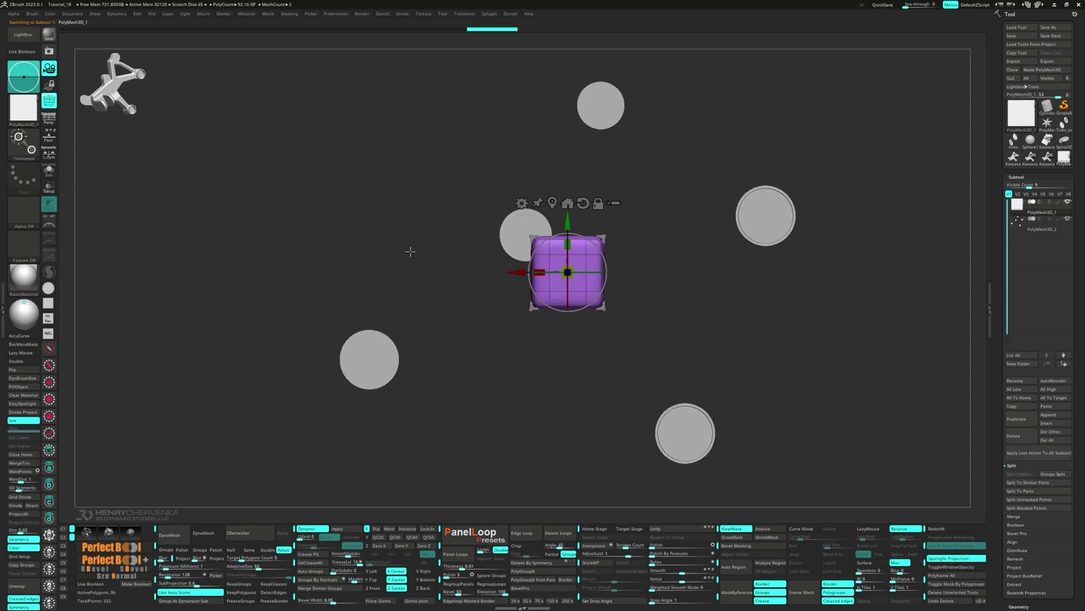
{"action": "key", "text": "shift+d"}
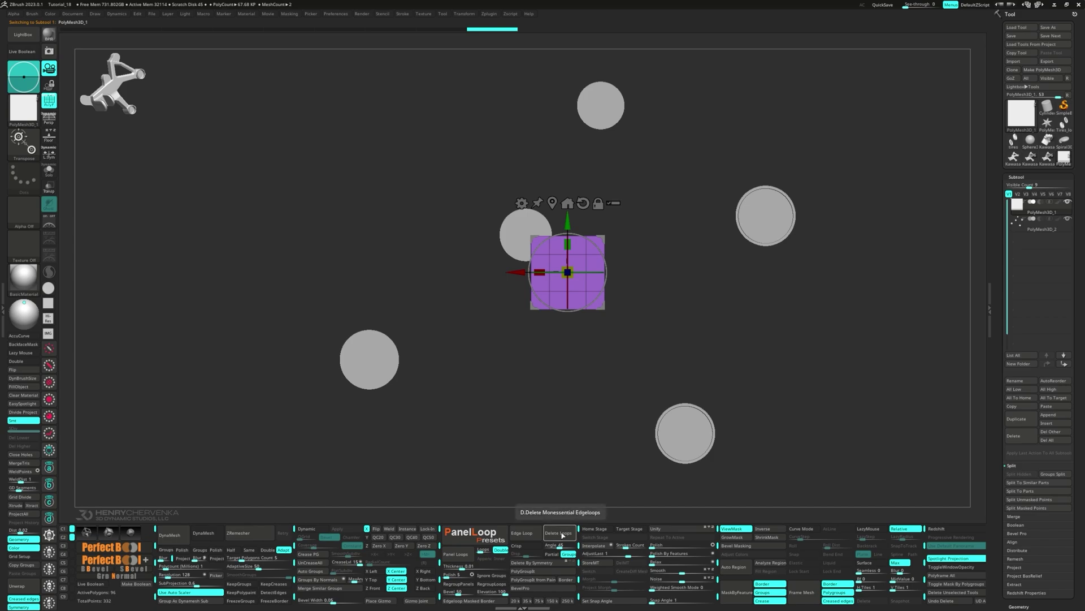
{"action": "left_click", "coordinate": [562, 534]}
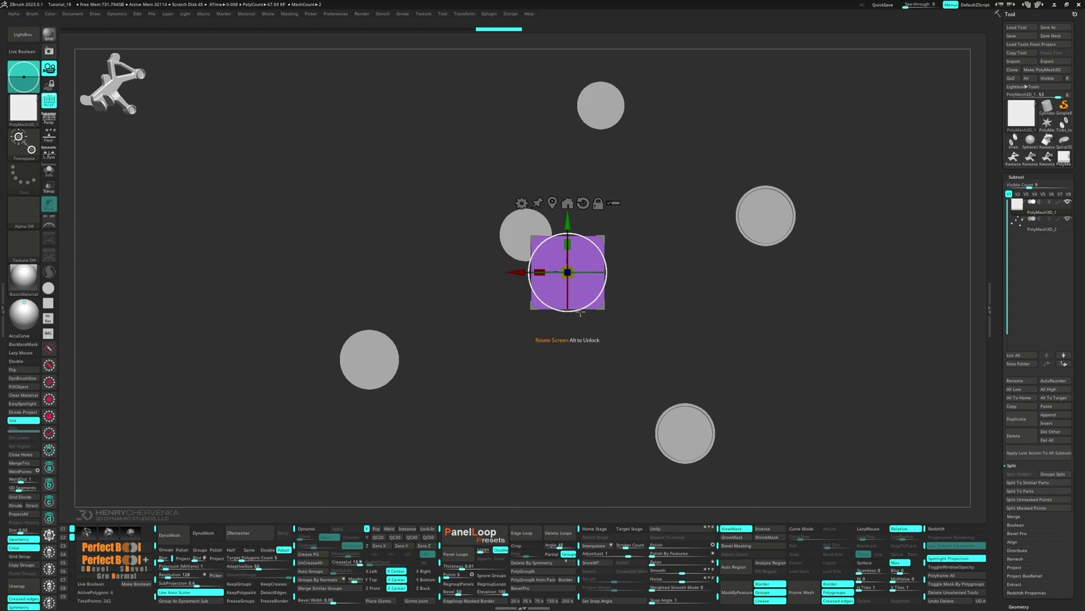
Step: Rotate the cube diagonally in the front view and reduce its depth, lining it up with the cylinders' aligned ends
{"action": "left_click_drag", "start_coordinate": [581, 311], "coordinate": [678, 315]}
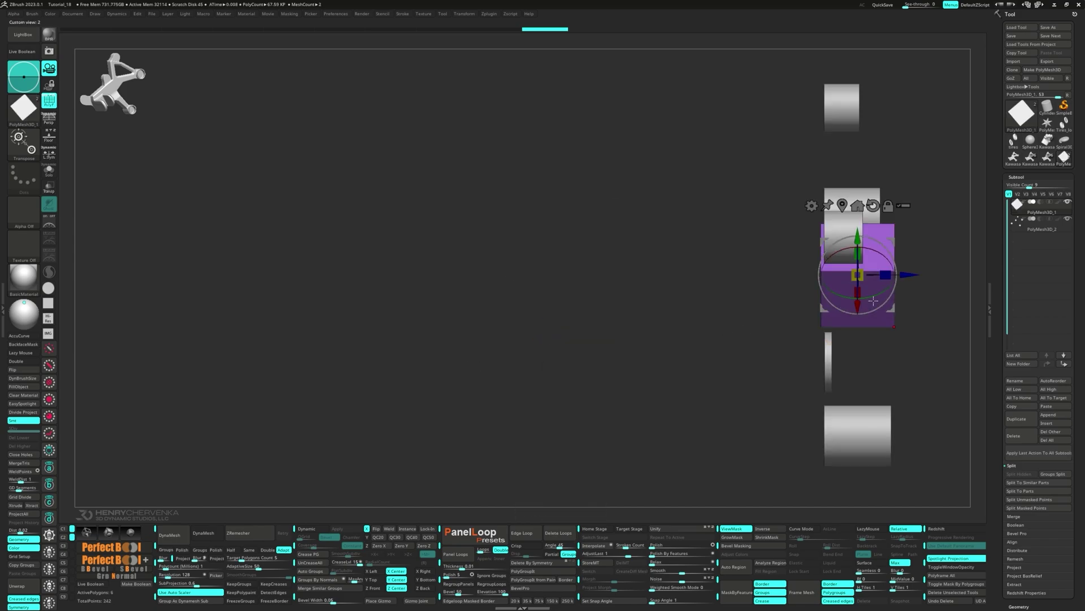
{"action": "left_click_drag", "start_coordinate": [885, 277], "coordinate": [836, 276]}
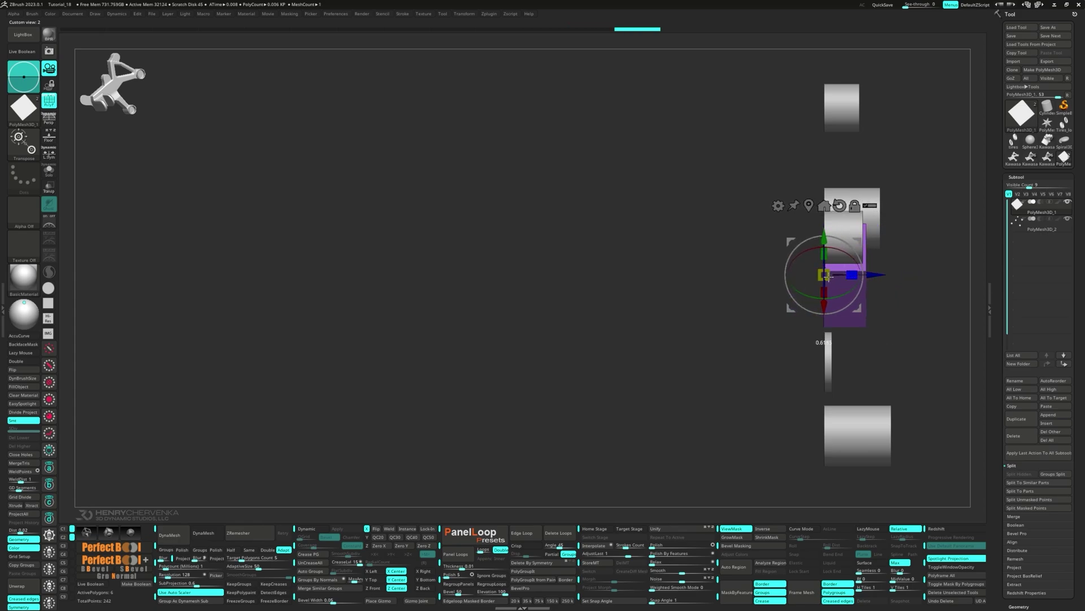
{"action": "key", "text": "1"}
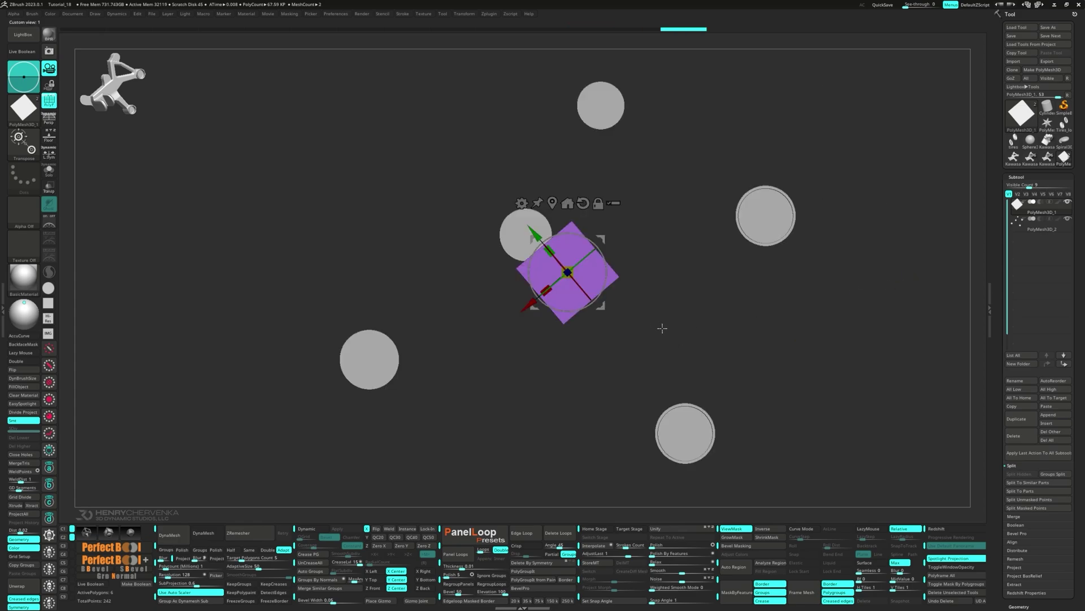
Step: Mask and move the block's left-hand points toward the lower-left cylinder to stretch it into a slanted bar
{"action": "left_click_drag", "start_coordinate": [602, 307], "coordinate": [584, 321]}
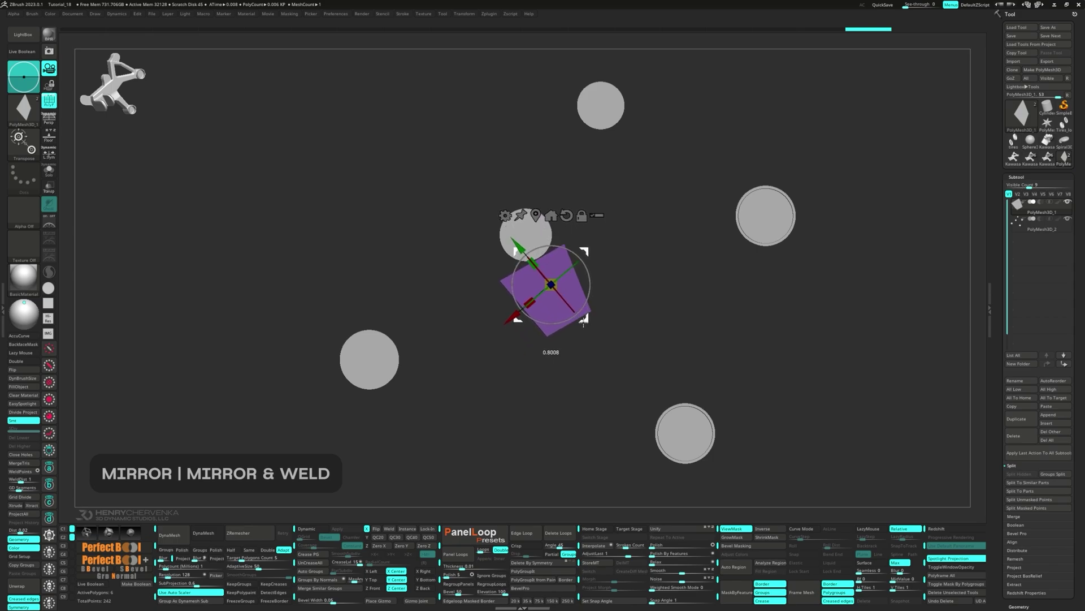
{"action": "left_click_drag", "start_coordinate": [548, 411], "coordinate": [608, 237], "text": "ctrl"}
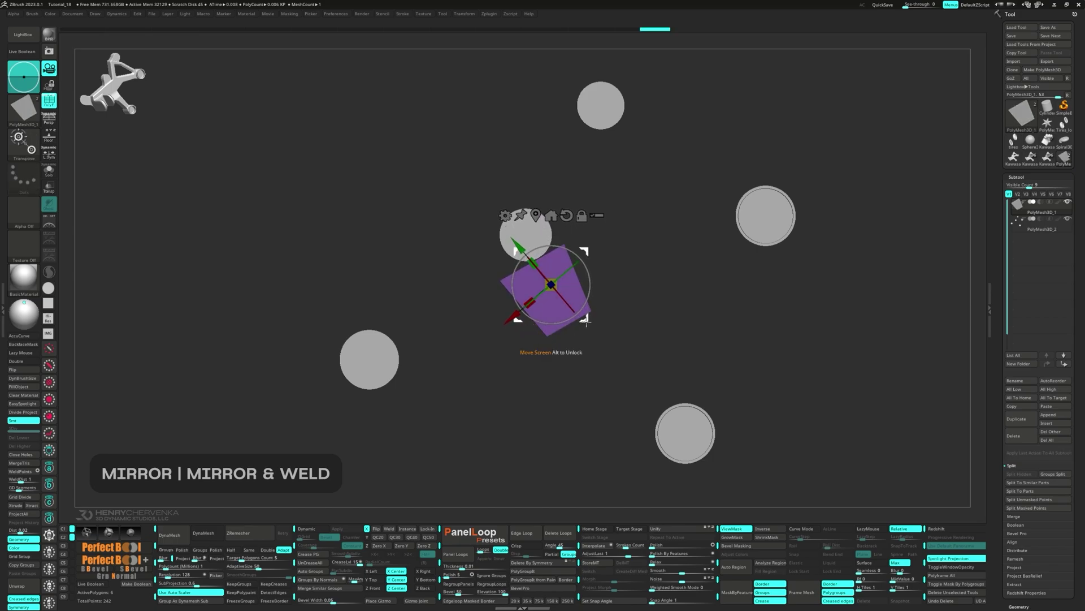
{"action": "left_click_drag", "start_coordinate": [586, 321], "coordinate": [499, 382]}
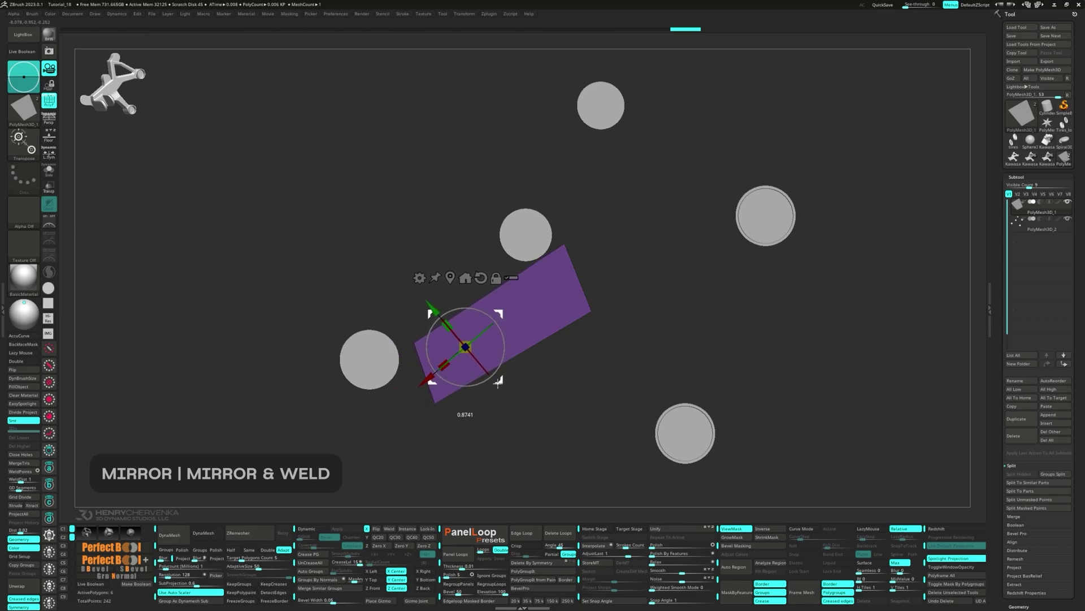
Step: Extrude the bar's lower long side downward to widen the body and adjust its lower corners
{"action": "left_click_drag", "start_coordinate": [528, 420], "coordinate": [572, 292], "text": "ctrl"}
{"action": "left_click_drag", "start_coordinate": [516, 454], "coordinate": [436, 420], "text": "ctrl"}
{"action": "left_click_drag", "start_coordinate": [498, 380], "coordinate": [515, 419]}
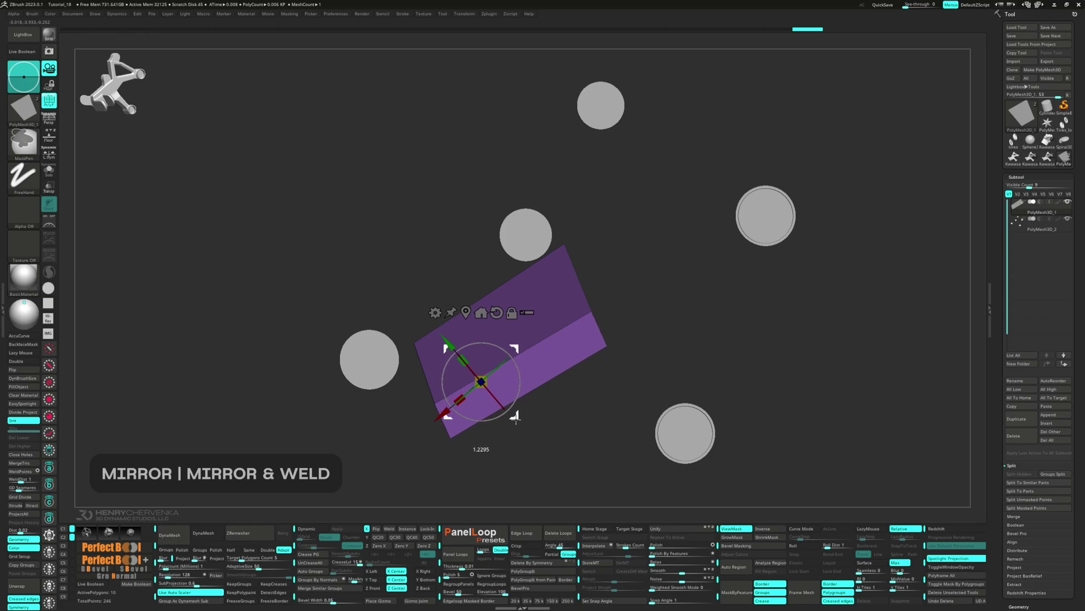
{"action": "left_click_drag", "start_coordinate": [640, 325], "coordinate": [595, 371], "text": "ctrl"}
{"action": "mouse_move", "coordinate": [514, 417]}
{"action": "left_mouse_down"}
{"action": "mouse_move", "coordinate": [526, 403]}
{"action": "mouse_move", "coordinate": [525, 417]}
{"action": "left_mouse_up"}
{"action": "left_click_drag", "start_coordinate": [391, 395], "coordinate": [397, 410], "text": "ctrl"}
{"action": "left_click_drag", "start_coordinate": [401, 444], "coordinate": [446, 386], "text": "ctrl"}
{"action": "left_click_drag", "start_coordinate": [526, 412], "coordinate": [532, 408]}
{"action": "left_click_drag", "start_coordinate": [559, 433], "coordinate": [567, 446], "text": "ctrl"}
Step: Insert a crosswise edge loop near the right end of the body with ZModeler
{"action": "key", "text": "q"}
{"action": "left_click_drag", "start_coordinate": [568, 368], "coordinate": [569, 367]}
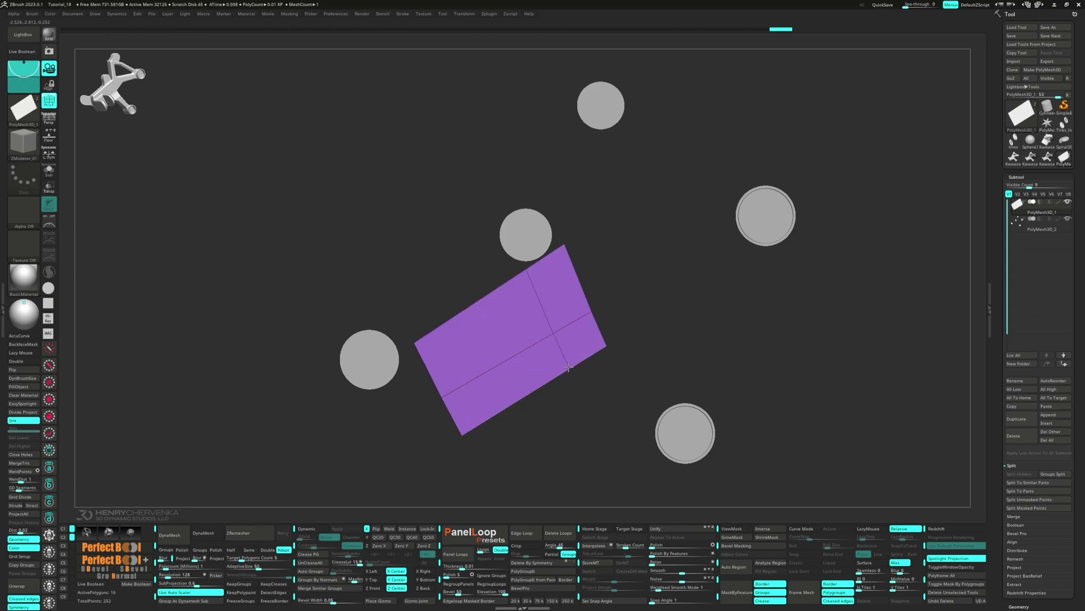
{"action": "left_click", "coordinate": [569, 366], "text": "alt"}
Step: Isolate the body's lower-right section with a mask and extrude two arm segments toward the lower-right cylinder
{"action": "left_click_drag", "start_coordinate": [557, 411], "coordinate": [618, 342], "text": "ctrl"}
{"action": "left_click", "coordinate": [626, 368], "text": "ctrl"}
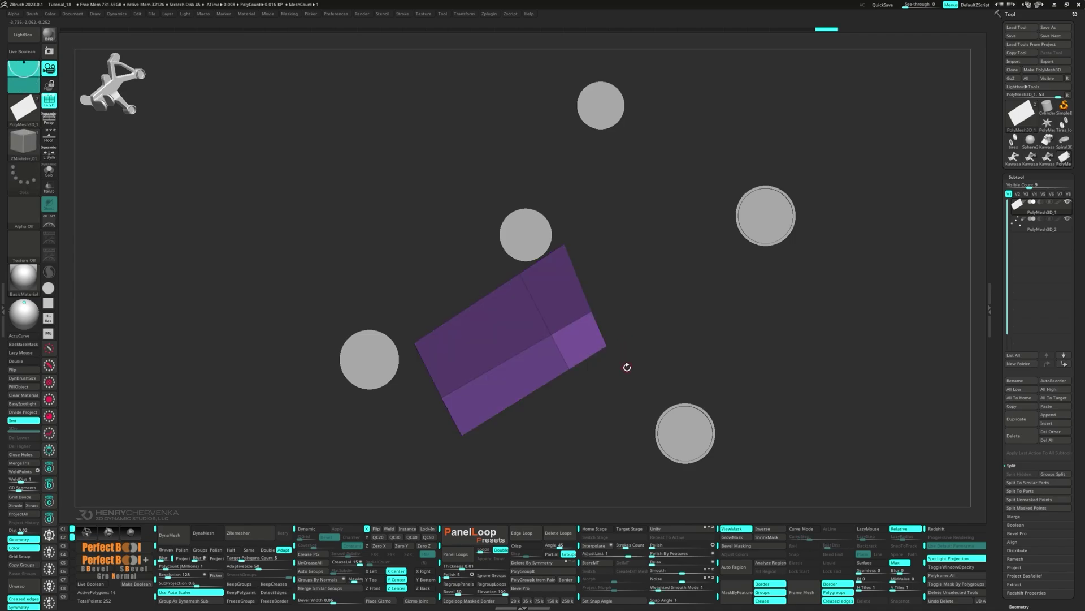
{"action": "key", "text": "w"}
{"action": "left_click_drag", "start_coordinate": [535, 409], "coordinate": [562, 411], "text": "ctrl"}
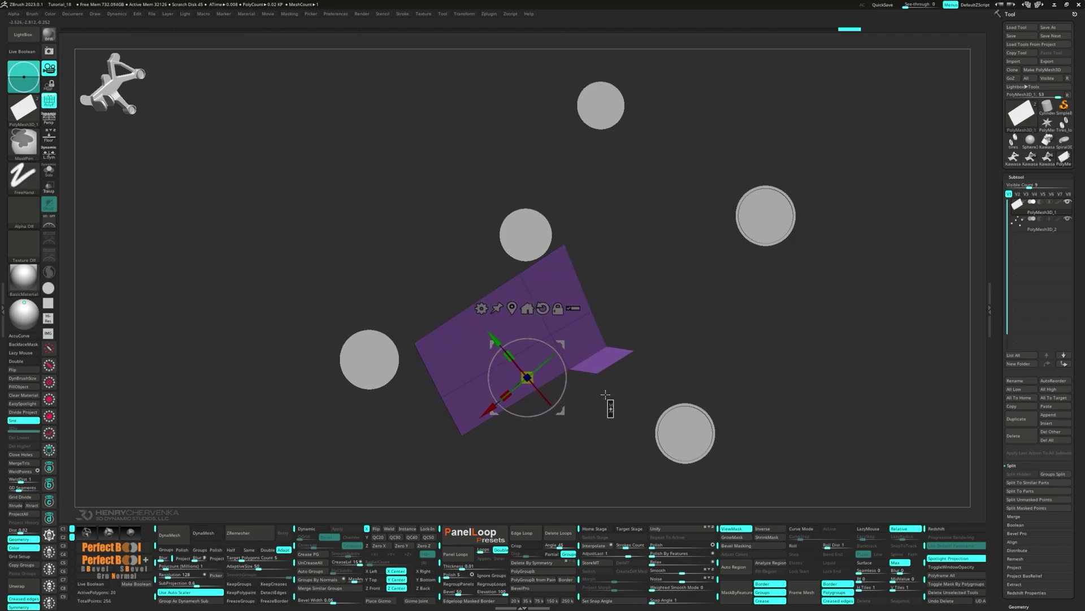
{"action": "left_click_drag", "start_coordinate": [560, 410], "coordinate": [588, 462]}
{"action": "left_click_drag", "start_coordinate": [686, 387], "coordinate": [651, 414], "text": "ctrl"}
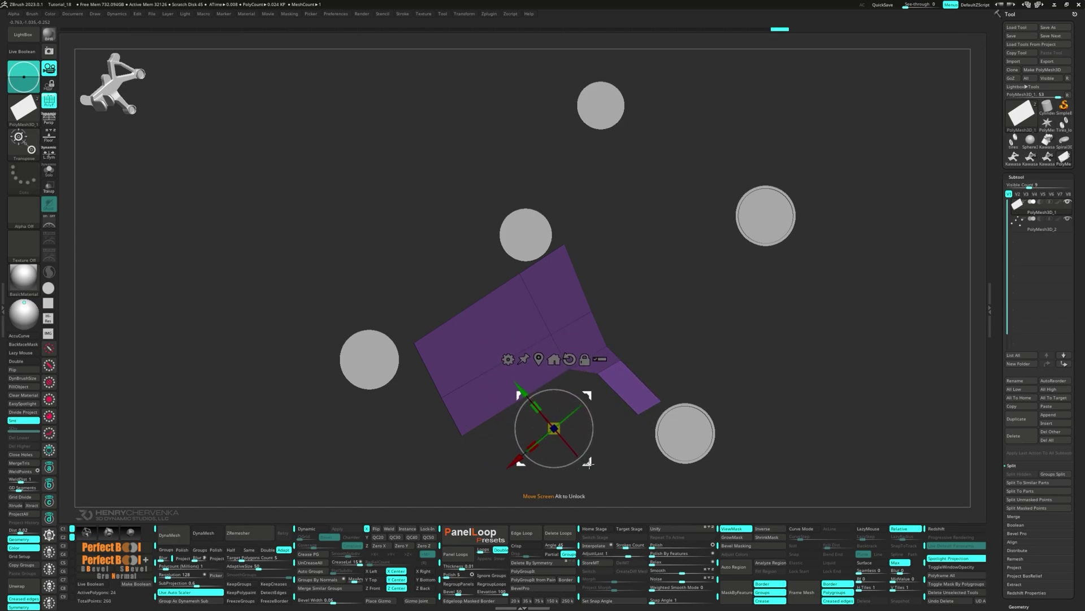
Step: Narrow the arm's end and extrude one more segment into the lower-right cylinder
{"action": "left_click_drag", "start_coordinate": [587, 462], "coordinate": [599, 461]}
{"action": "left_click_drag", "start_coordinate": [707, 373], "coordinate": [653, 417], "text": "ctrl+alt"}
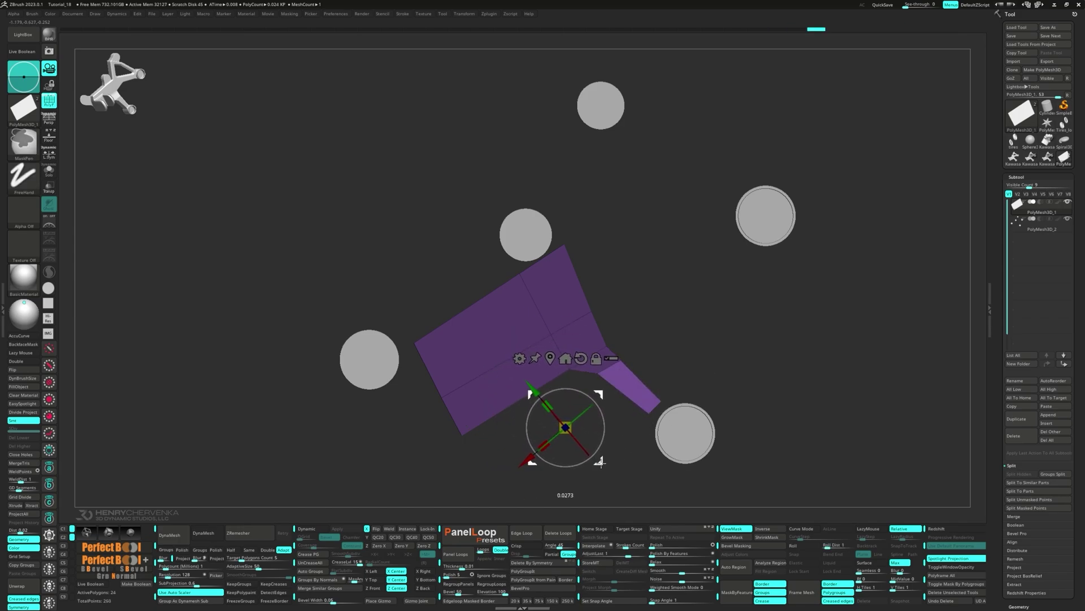
{"action": "left_click_drag", "start_coordinate": [598, 461], "coordinate": [607, 469], "text": "ctrl"}
{"action": "left_click", "coordinate": [560, 367], "text": "alt"}
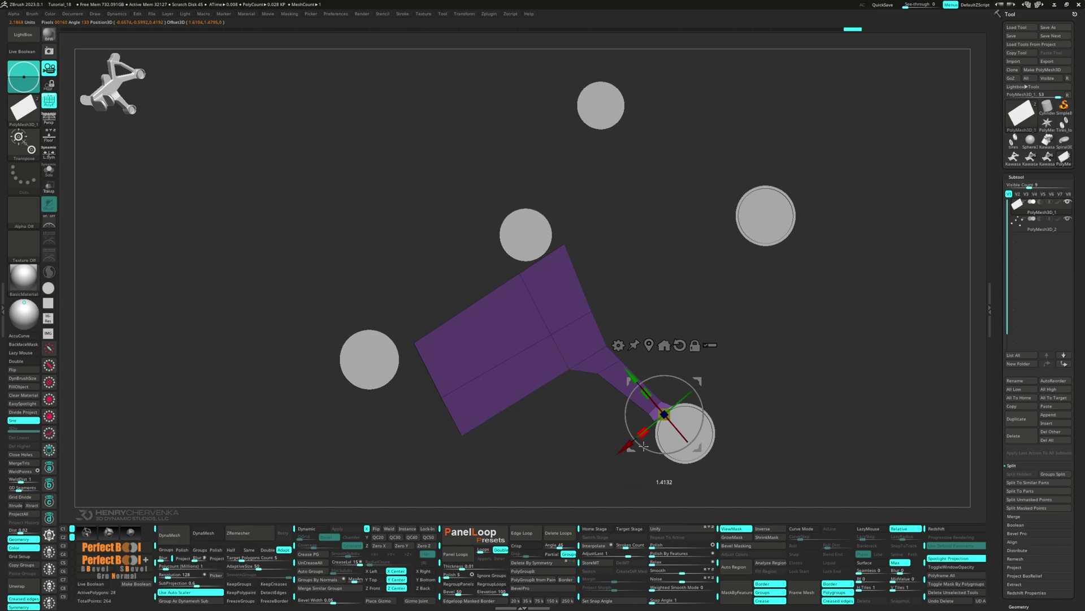
{"action": "left_click_drag", "start_coordinate": [697, 449], "coordinate": [654, 407], "text": "alt"}
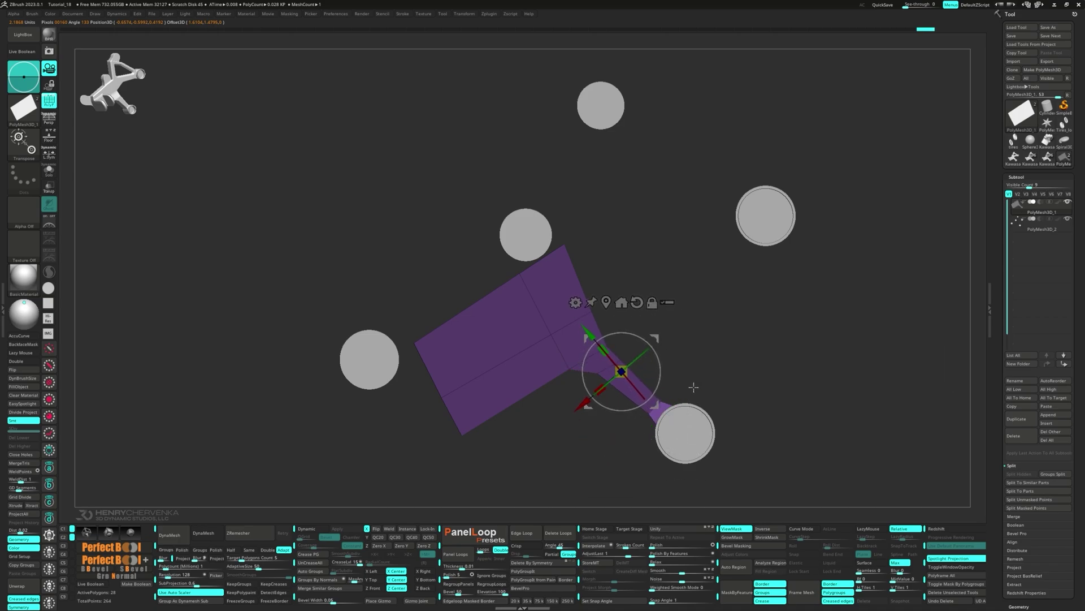
Step: Extrude the body's upper-right end outward and move its corner points to form an angled shoulder
{"action": "left_click_drag", "start_coordinate": [696, 333], "coordinate": [697, 315], "text": "ctrl"}
{"action": "left_click_drag", "start_coordinate": [516, 175], "coordinate": [682, 317], "text": "ctrl"}
{"action": "left_click", "coordinate": [649, 329], "text": "ctrl"}
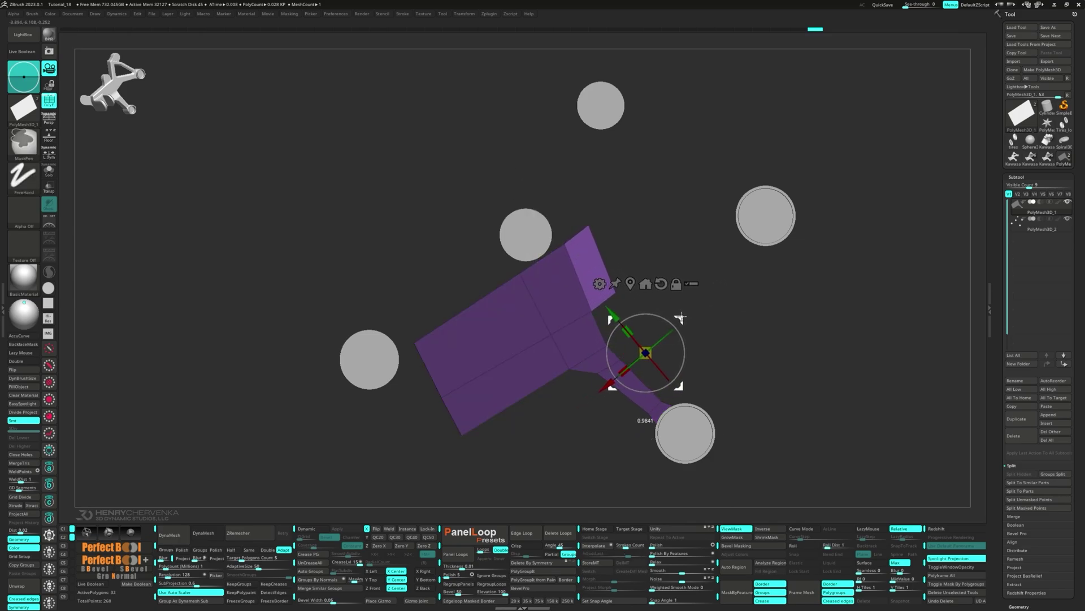
{"action": "left_click_drag", "start_coordinate": [678, 387], "coordinate": [701, 354]}
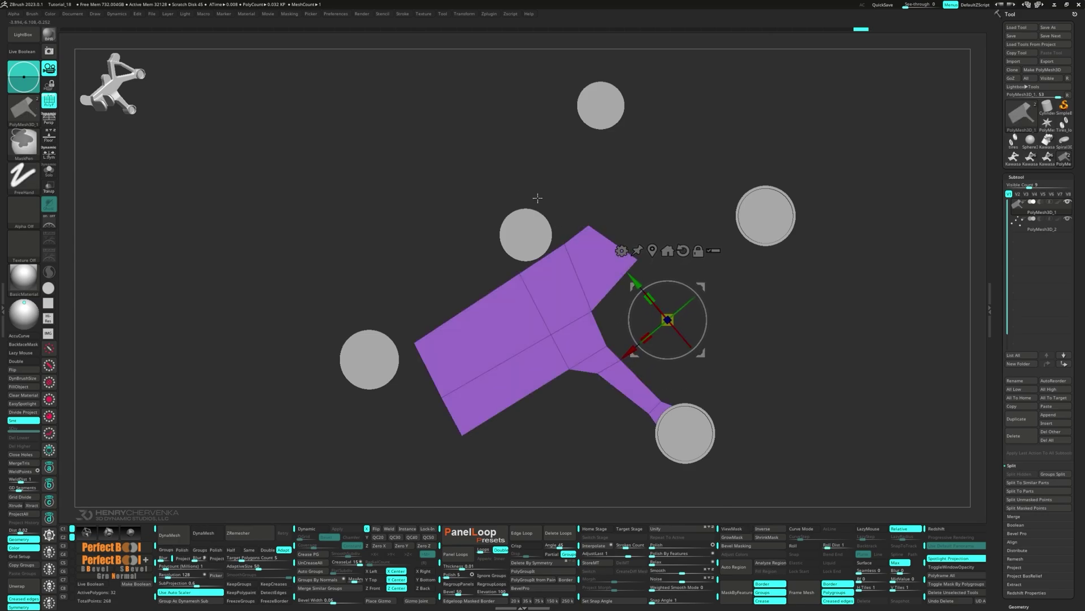
{"action": "left_click_drag", "start_coordinate": [702, 286], "coordinate": [709, 292]}
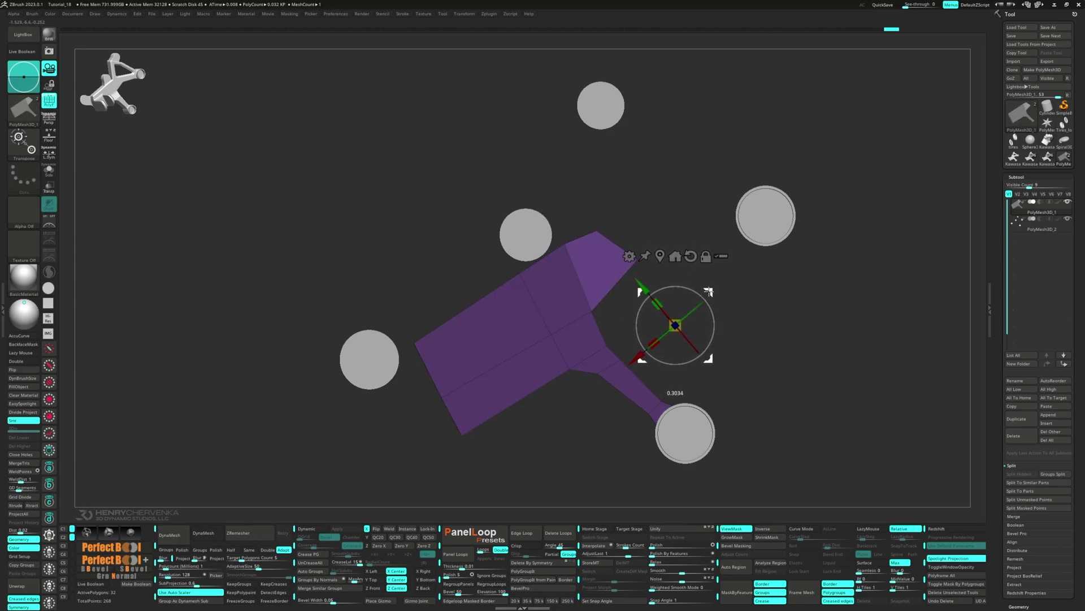
Step: Extrude a short stub from the top of the shoulder beside the middle cylinder and fine-tune its corner points
{"action": "left_click_drag", "start_coordinate": [510, 196], "coordinate": [602, 256], "text": "ctrl+alt"}
{"action": "left_click_drag", "start_coordinate": [709, 291], "coordinate": [697, 281], "text": "ctrl"}
{"action": "left_click_drag", "start_coordinate": [614, 189], "coordinate": [582, 235], "text": "ctrl"}
{"action": "left_click_drag", "start_coordinate": [696, 279], "coordinate": [707, 277]}
{"action": "left_click_drag", "start_coordinate": [620, 197], "coordinate": [566, 239], "text": "ctrl+alt"}
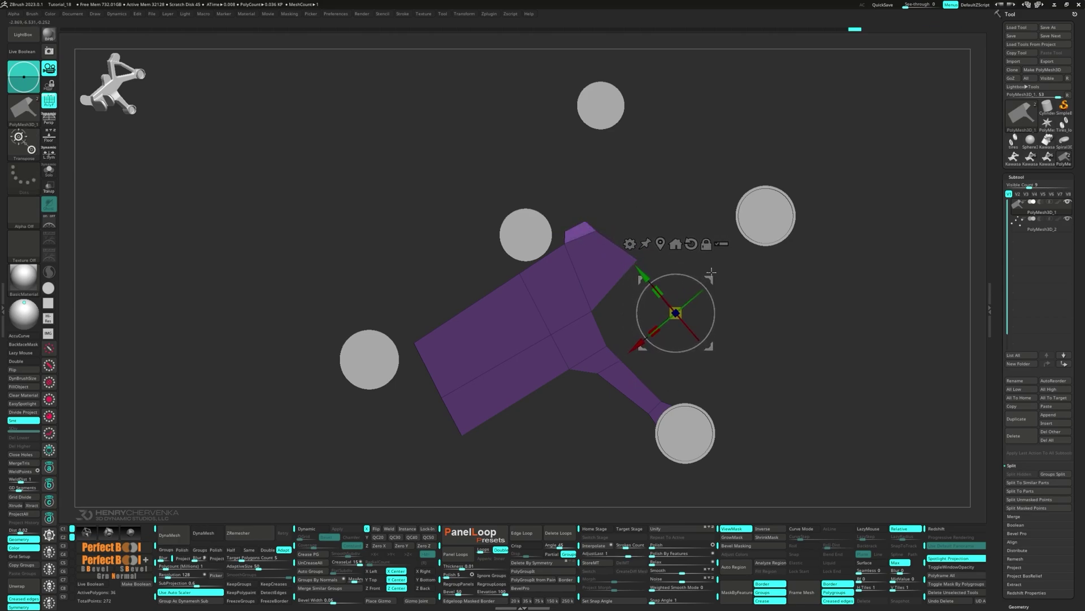
{"action": "left_click_drag", "start_coordinate": [711, 272], "coordinate": [711, 280]}
{"action": "left_click_drag", "start_coordinate": [607, 201], "coordinate": [576, 245], "text": "ctrl"}
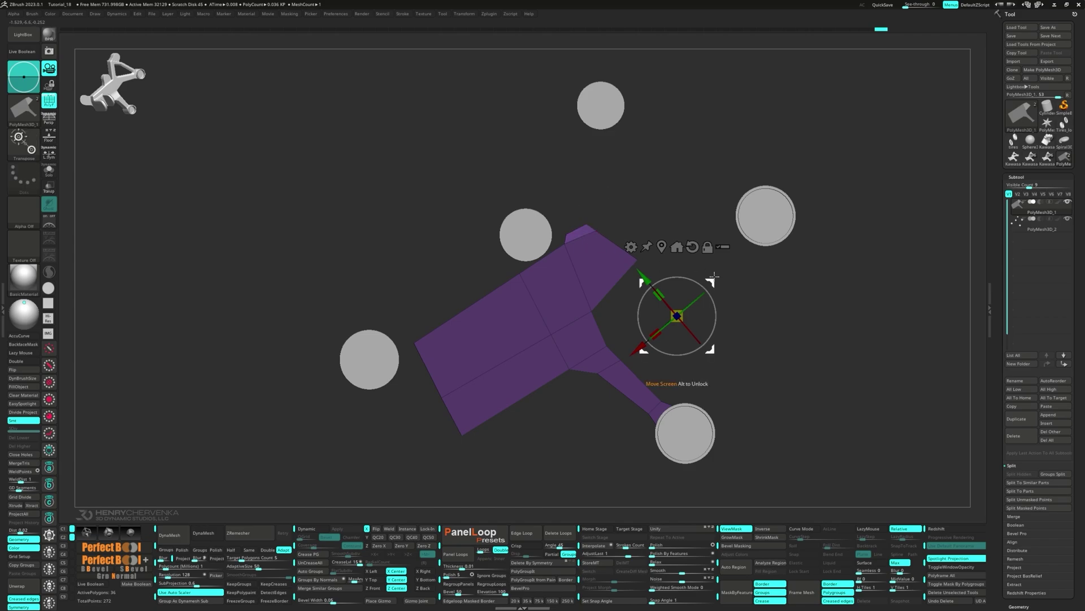
{"action": "left_click_drag", "start_coordinate": [710, 282], "coordinate": [709, 278]}
{"action": "left_click_drag", "start_coordinate": [620, 201], "coordinate": [567, 241], "text": "ctrl+alt"}
Step: Extrude a tall, narrow arm from the stub up beside the top cylinder and shape a short elbow at its end
{"action": "left_click_drag", "start_coordinate": [680, 289], "coordinate": [695, 184], "text": "ctrl"}
{"action": "left_click_drag", "start_coordinate": [596, 148], "coordinate": [569, 171], "text": "ctrl+alt"}
{"action": "left_click_drag", "start_coordinate": [695, 182], "coordinate": [707, 173], "text": "ctrl"}
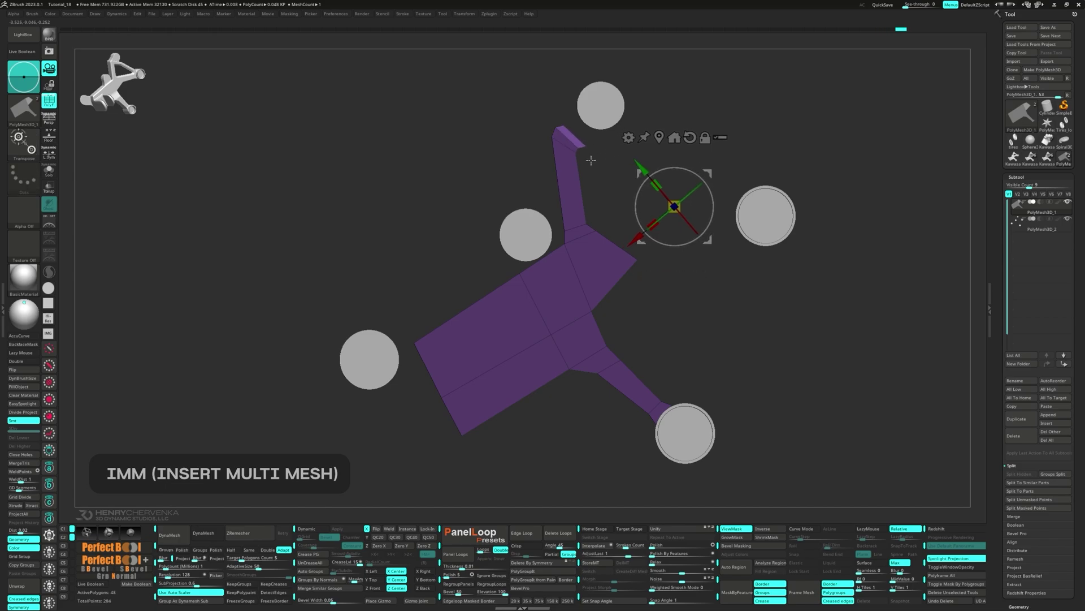
{"action": "left_click_drag", "start_coordinate": [598, 167], "coordinate": [577, 137], "text": "ctrl"}
{"action": "left_click_drag", "start_coordinate": [707, 174], "coordinate": [715, 177]}
{"action": "left_click_drag", "start_coordinate": [616, 168], "coordinate": [577, 135], "text": "ctrl"}
Step: Extrude the elbow in successive segments past the top cylinder and down into the right-hand cylinder, adjusting the end points
{"action": "left_click_drag", "start_coordinate": [717, 175], "coordinate": [763, 178], "text": "ctrl"}
{"action": "left_click_drag", "start_coordinate": [659, 178], "coordinate": [623, 146], "text": "ctrl"}
{"action": "left_click_drag", "start_coordinate": [762, 178], "coordinate": [873, 236]}
{"action": "left_click_drag", "start_coordinate": [699, 207], "coordinate": [735, 192], "text": "ctrl"}
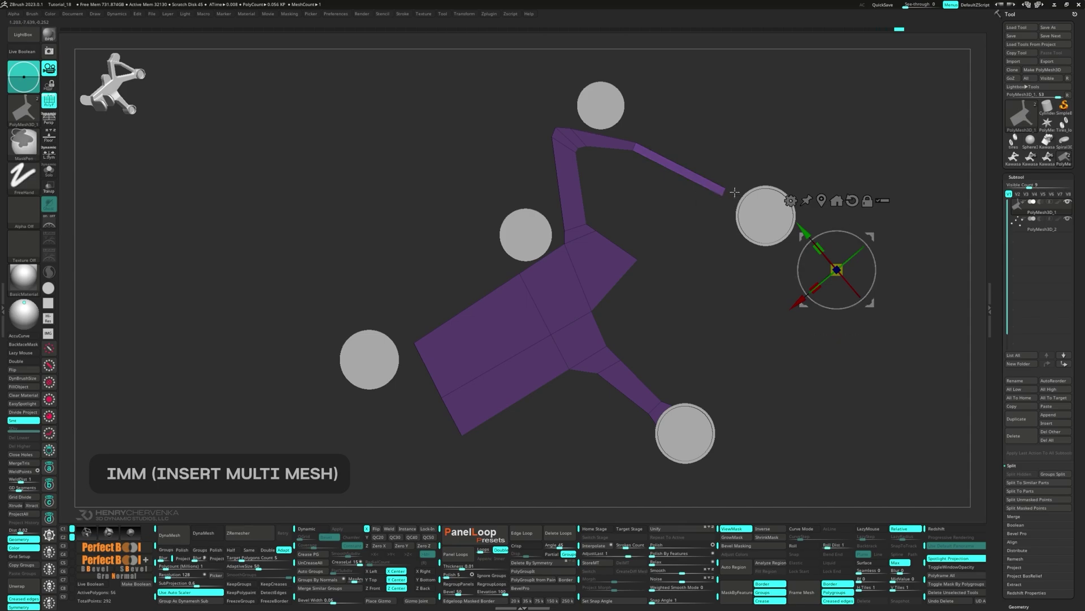
{"action": "mouse_move", "coordinate": [871, 234]}
{"action": "left_mouse_down"}
{"action": "mouse_move", "coordinate": [887, 252]}
{"action": "mouse_move", "coordinate": [893, 239]}
{"action": "left_mouse_up"}
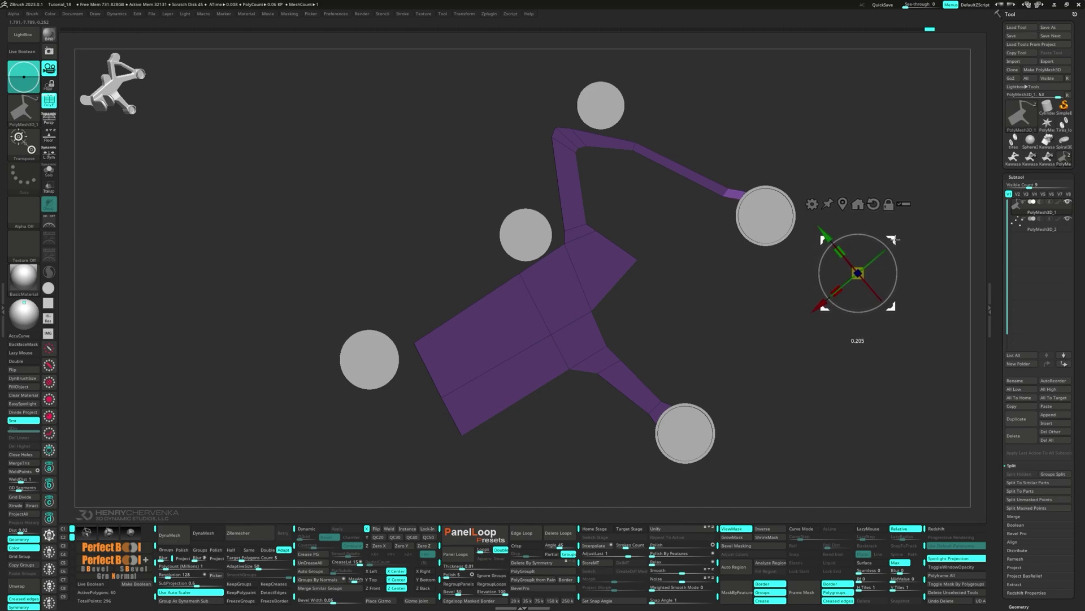
{"action": "left_click_drag", "start_coordinate": [768, 171], "coordinate": [739, 196], "text": "ctrl"}
{"action": "left_click_drag", "start_coordinate": [891, 240], "coordinate": [889, 244]}
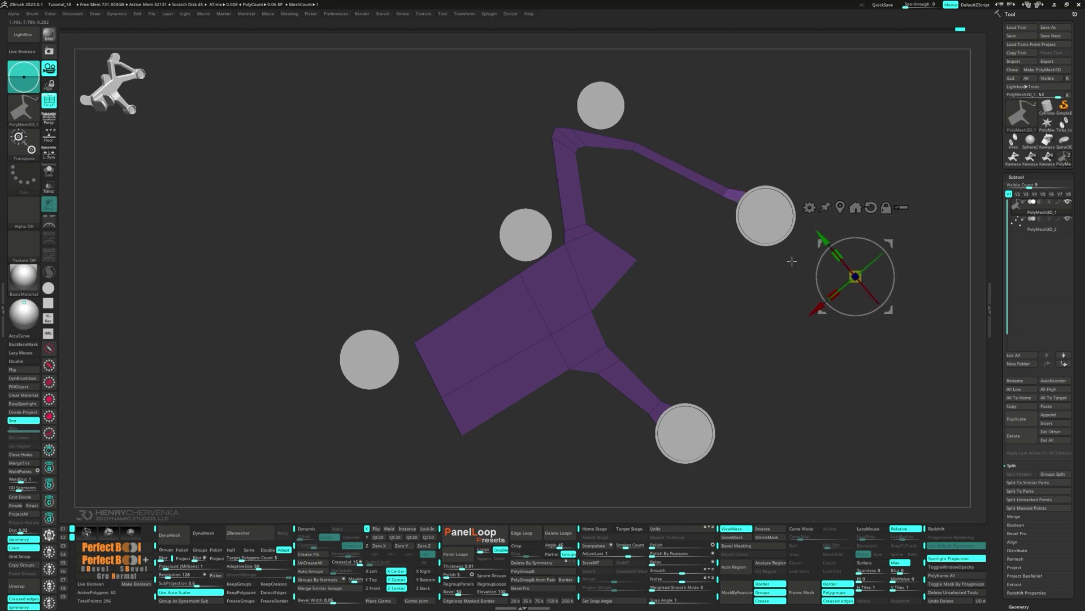
Step: Extrude the shoulder's outer end into a second arm reaching toward the right-hand cylinder, below the existing upper arm
{"action": "left_click_drag", "start_coordinate": [701, 304], "coordinate": [592, 214], "text": "ctrl"}
{"action": "left_click", "coordinate": [592, 213], "text": "ctrl"}
{"action": "left_click_drag", "start_coordinate": [894, 312], "coordinate": [757, 340], "text": "alt"}
{"action": "mouse_move", "coordinate": [756, 339]}
{"action": "left_mouse_down", "text": "ctrl"}
{"action": "mouse_move", "coordinate": [798, 328]}
{"action": "mouse_move", "coordinate": [771, 337]}
{"action": "left_mouse_up", "text": "ctrl"}
{"action": "left_click_drag", "start_coordinate": [619, 201], "coordinate": [599, 243], "text": "ctrl"}
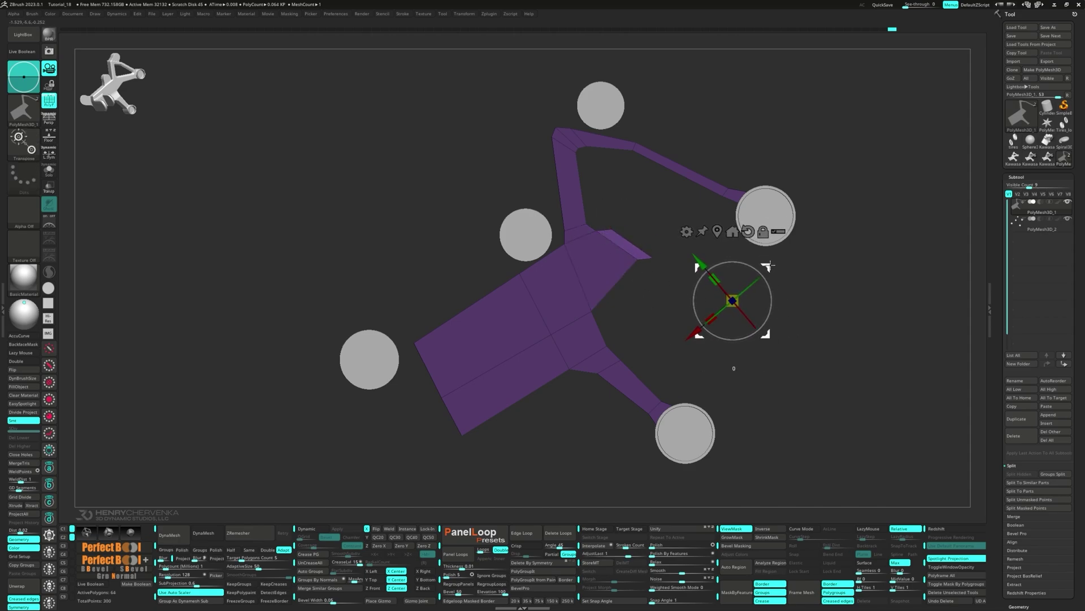
{"action": "left_click_drag", "start_coordinate": [770, 266], "coordinate": [769, 263]}
{"action": "left_click_drag", "start_coordinate": [635, 213], "coordinate": [602, 242], "text": "ctrl+alt"}
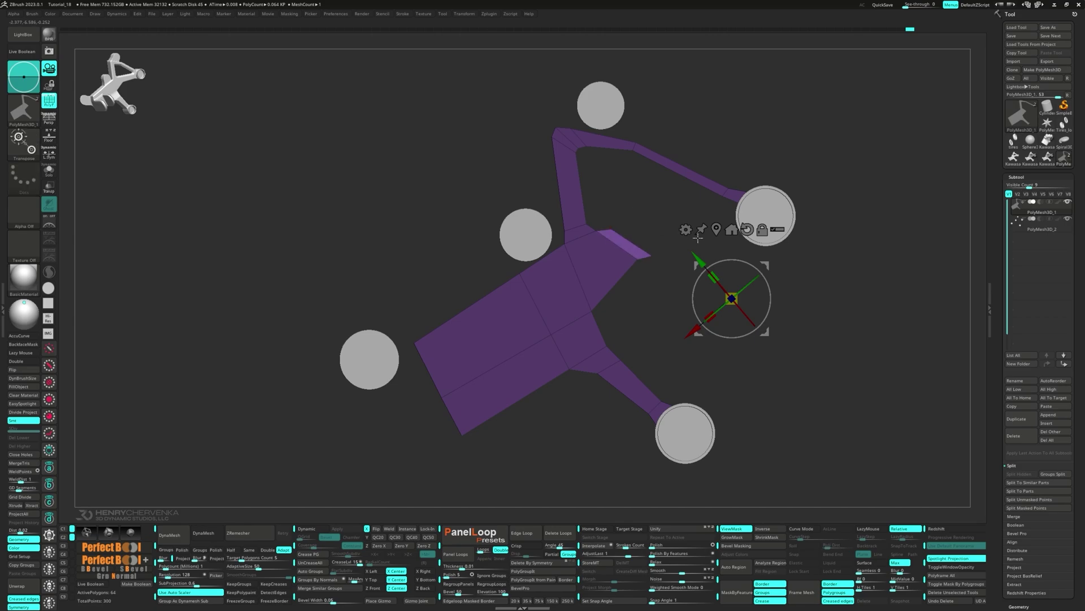
{"action": "left_click_drag", "start_coordinate": [770, 264], "coordinate": [877, 253], "text": "ctrl"}
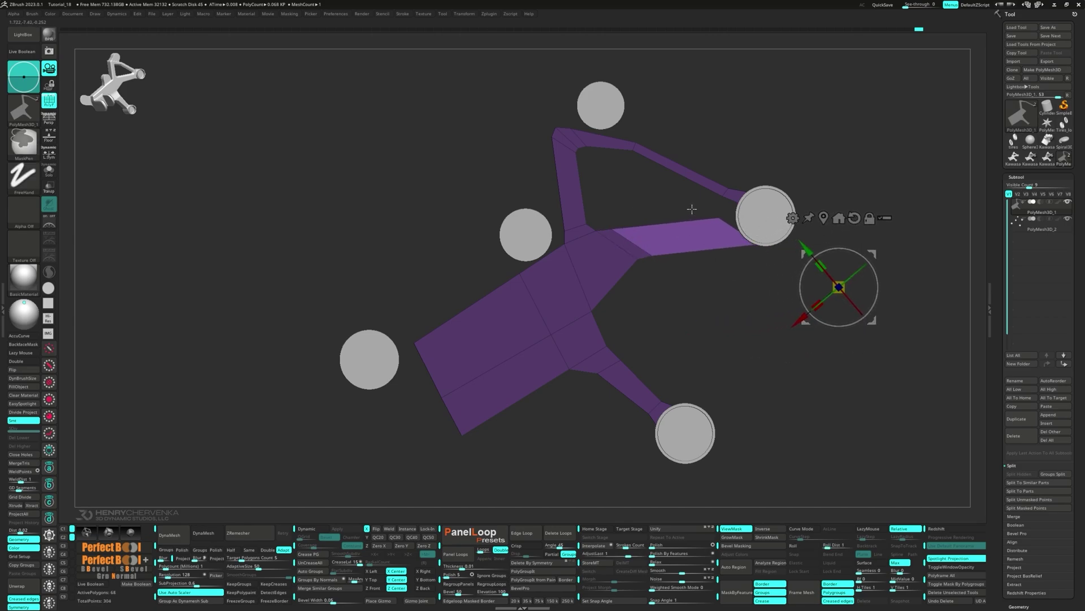
Step: Undo the last adjustment of the second arm's tip and extrude a short flared end segment into the right-hand cylinder
{"action": "key", "text": "ctrl+z"}
{"action": "key", "text": "ctrl+z"}
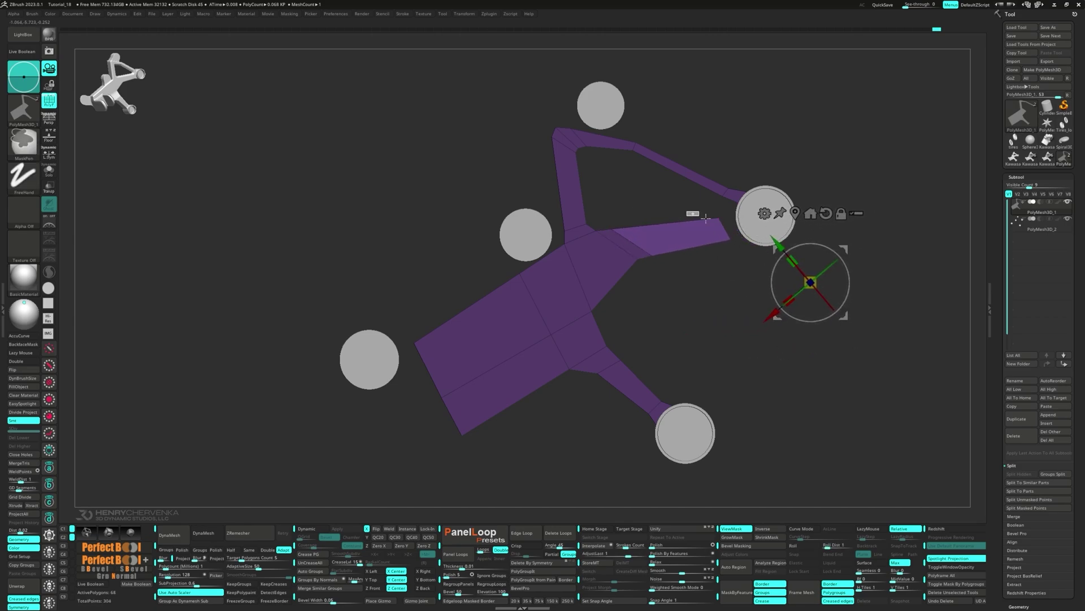
{"action": "left_click_drag", "start_coordinate": [705, 218], "coordinate": [745, 252], "text": "ctrl+alt"}
{"action": "left_click_drag", "start_coordinate": [843, 246], "coordinate": [860, 247], "text": "ctrl"}
{"action": "left_click_drag", "start_coordinate": [735, 290], "coordinate": [749, 299], "text": "ctrl"}
Step: Isolate the bracket and bridge the facing polygons at the ends of the two arms to close the triangular opening
{"action": "key", "text": "alt+s"}
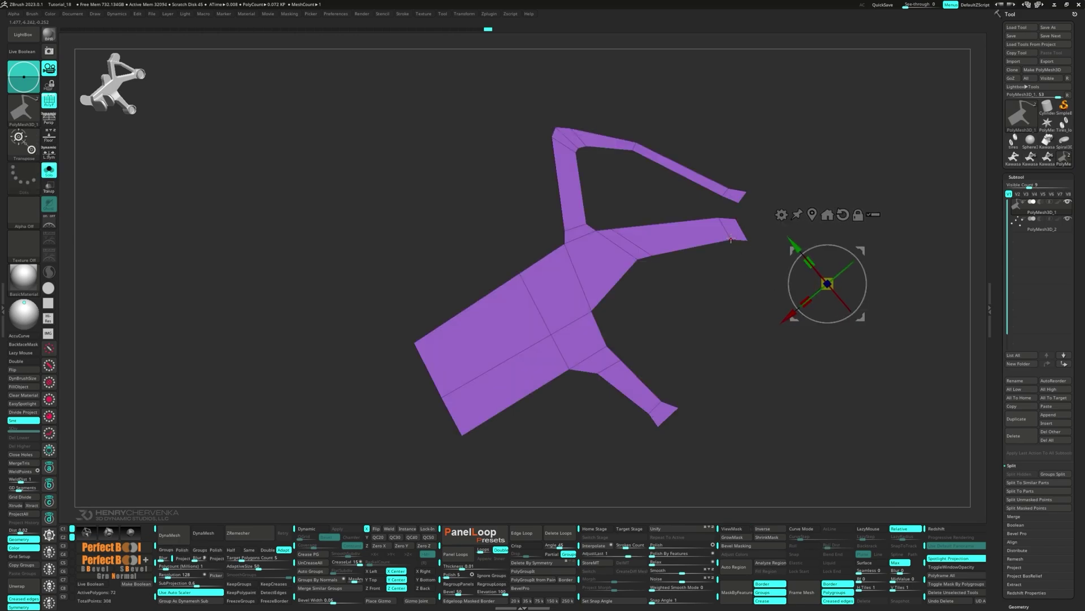
{"action": "right_click_drag", "start_coordinate": [731, 238], "coordinate": [673, 253], "text": "alt"}
{"action": "mouse_move", "coordinate": [674, 253]}
{"action": "right_mouse_down", "text": "ctrl"}
{"action": "mouse_move", "coordinate": [626, 274]}
{"action": "mouse_move", "coordinate": [649, 281]}
{"action": "right_mouse_up", "text": "ctrl"}
{"action": "key", "text": "q"}
{"action": "key", "text": "space"}
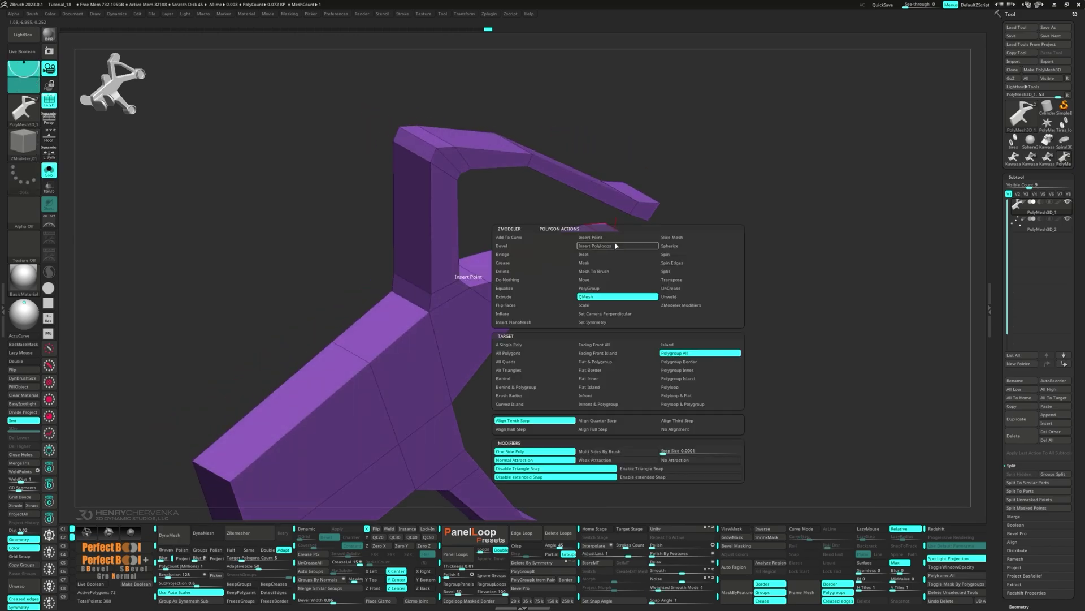
{"action": "left_click", "coordinate": [616, 246]}
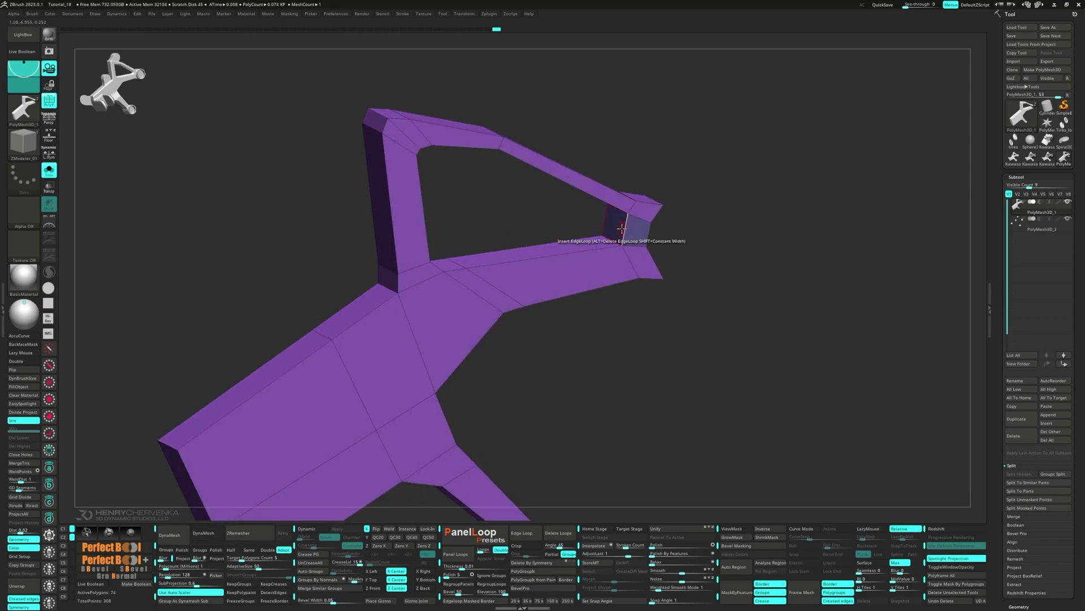
Step: Insert an edge loop through the middle of the bridge and move its points to curve the inner wall
{"action": "key", "text": "space"}
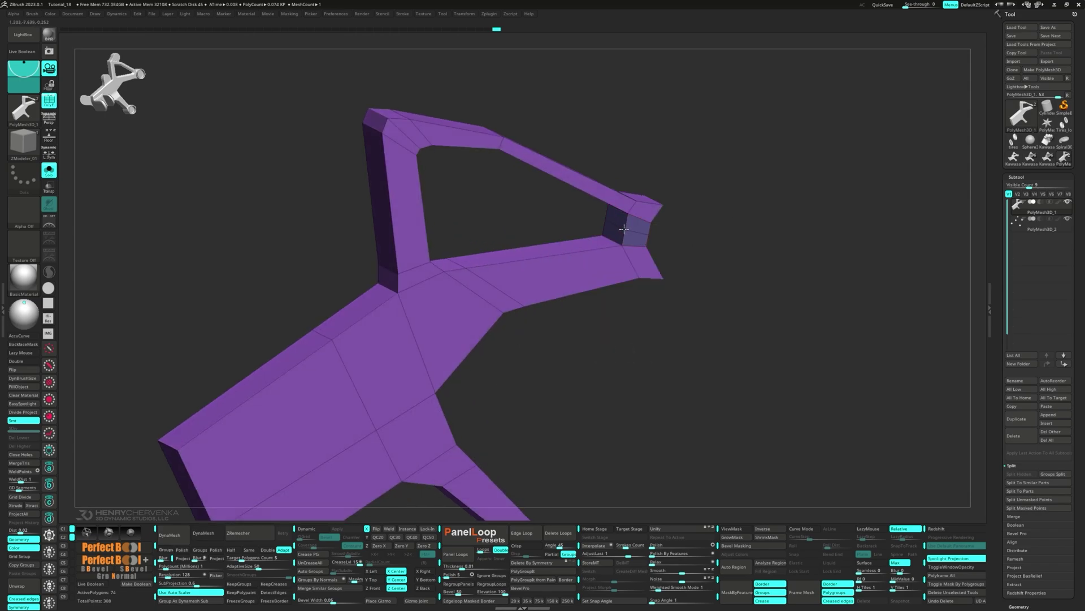
{"action": "key", "text": "space"}
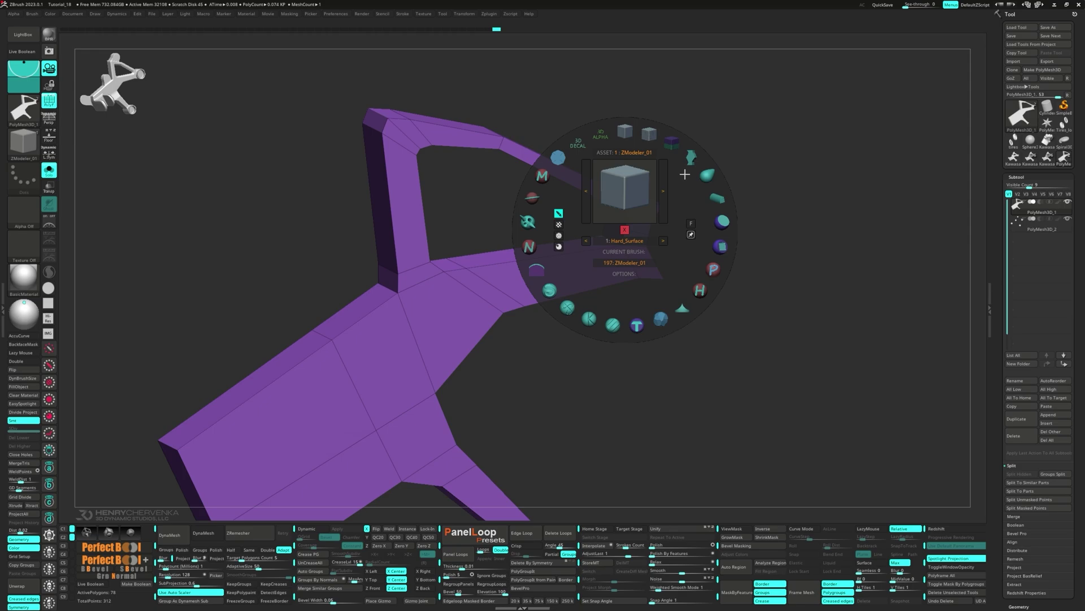
{"action": "left_click", "coordinate": [706, 175]}
{"action": "key", "text": "shift+1"}
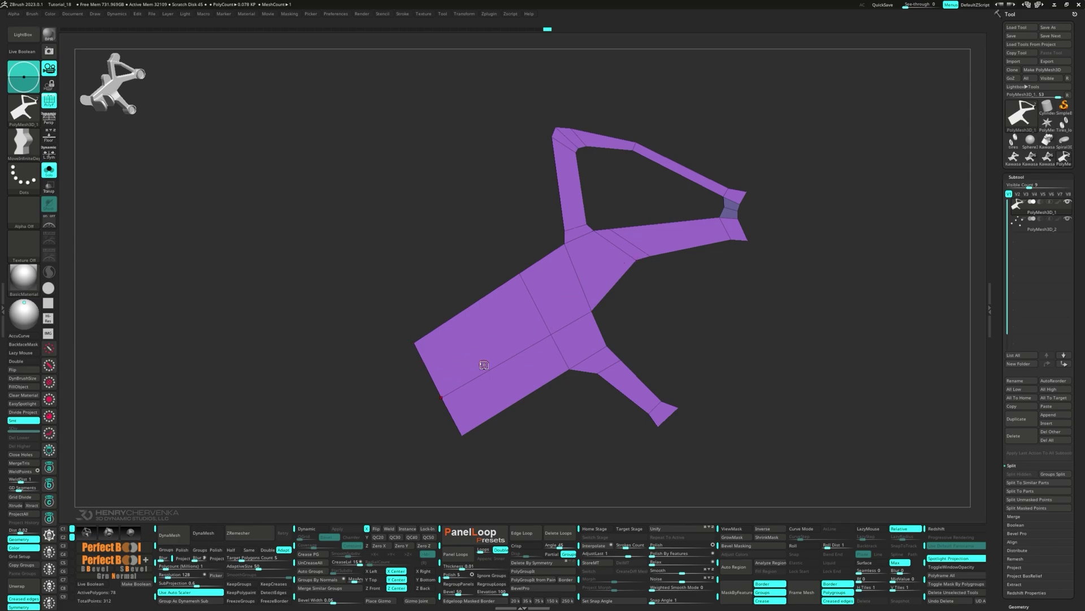
Step: Insert edge loops along the body and across its lower-left end, and move the end points to round that edge
{"action": "key", "text": "space"}
{"action": "left_click", "coordinate": [485, 267]}
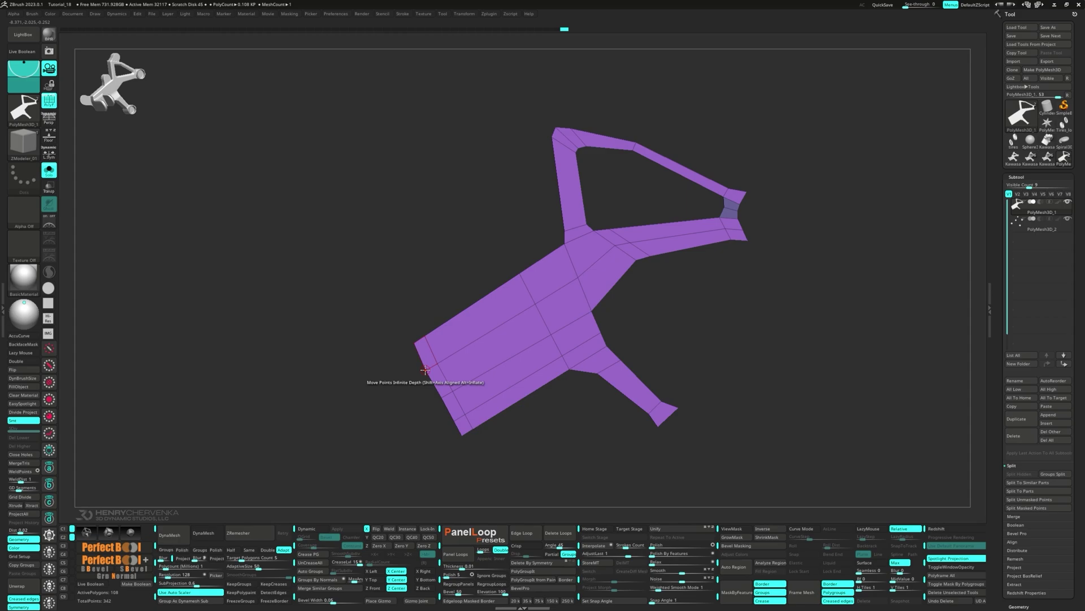
{"action": "key", "text": "space"}
{"action": "left_click", "coordinate": [452, 358]}
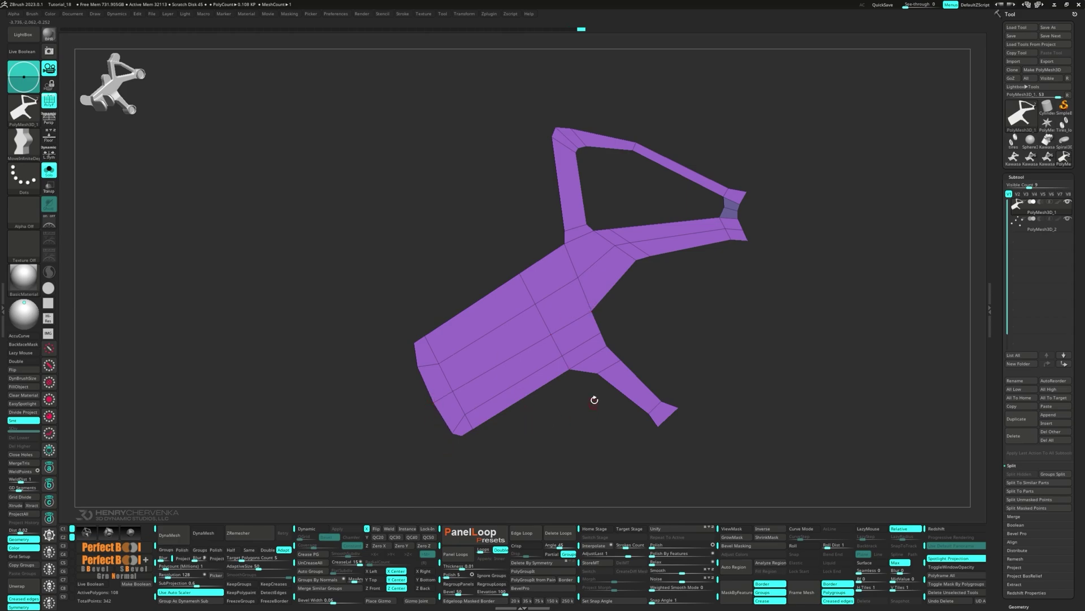
Step: Mask everything except the lower arm, centre the transform gizmo on it, and refine the masked area at its base
{"action": "mouse_move", "coordinate": [570, 369]}
{"action": "right_mouse_down"}
{"action": "mouse_move", "coordinate": [614, 367]}
{"action": "mouse_move", "coordinate": [551, 368]}
{"action": "mouse_move", "coordinate": [572, 366]}
{"action": "right_mouse_up"}
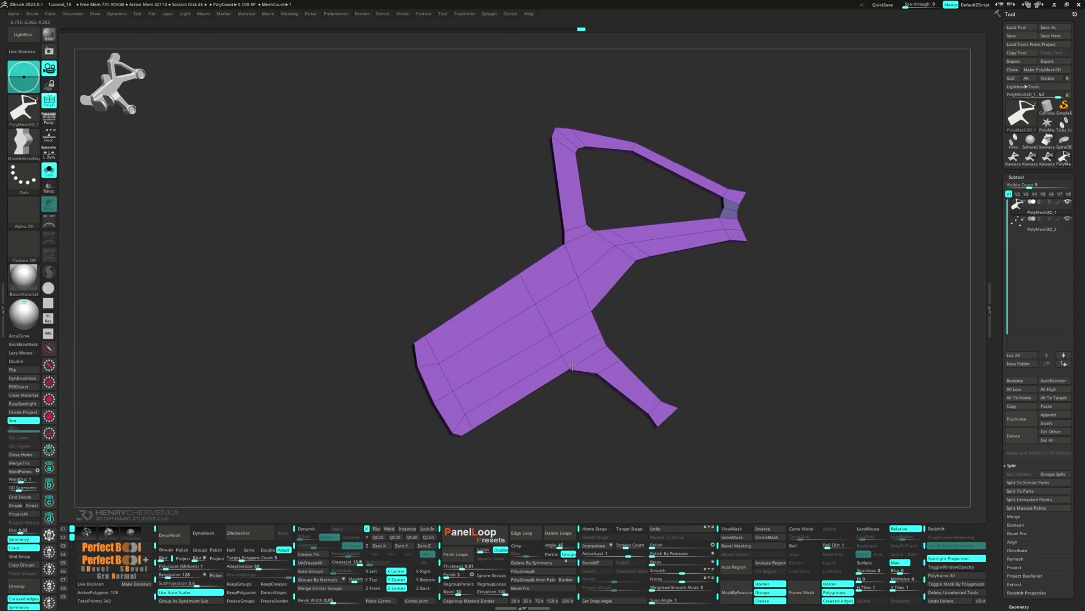
{"action": "left_click_drag", "start_coordinate": [572, 366], "coordinate": [468, 360]}
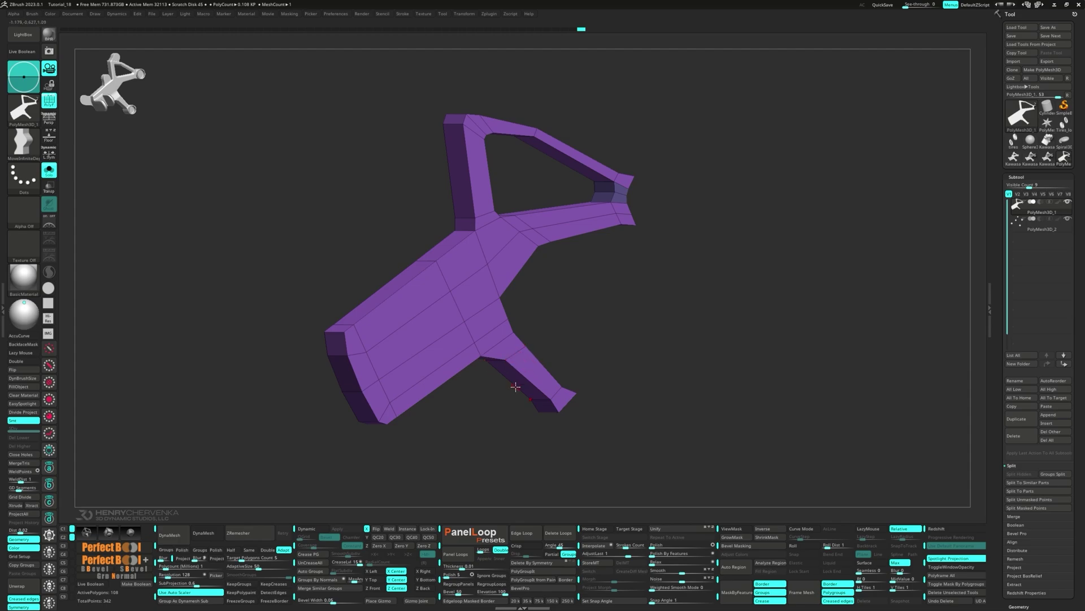
{"action": "mouse_move", "coordinate": [515, 386]}
{"action": "left_mouse_down"}
{"action": "mouse_move", "coordinate": [511, 312]}
{"action": "mouse_move", "coordinate": [531, 366]}
{"action": "mouse_move", "coordinate": [462, 386]}
{"action": "mouse_move", "coordinate": [466, 356]}
{"action": "mouse_move", "coordinate": [475, 395]}
{"action": "mouse_move", "coordinate": [463, 409]}
{"action": "mouse_move", "coordinate": [518, 397]}
{"action": "left_mouse_up"}
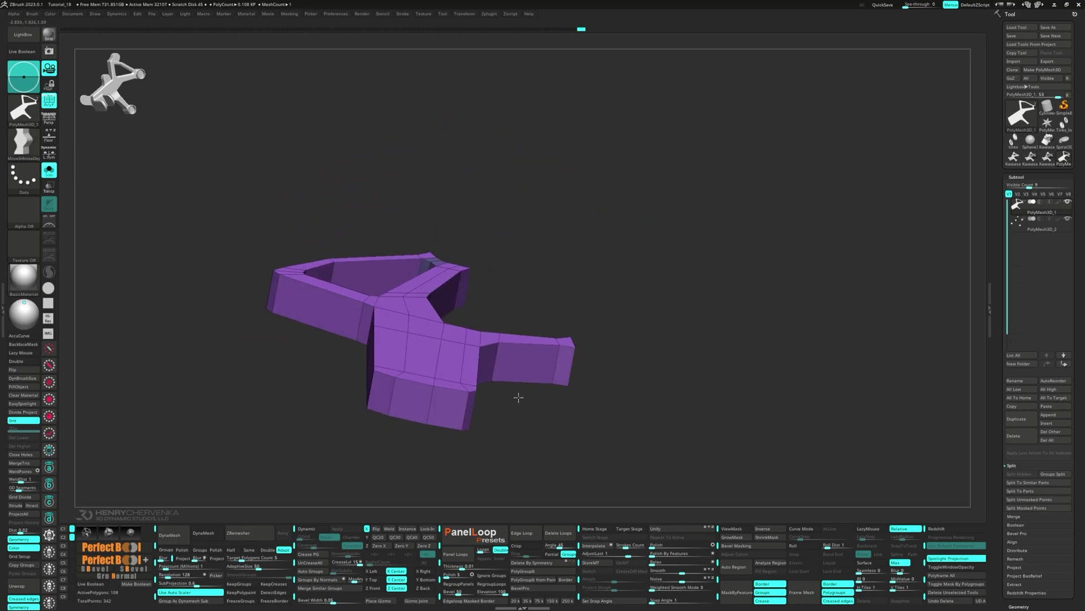
{"action": "key", "text": "w"}
{"action": "left_click", "coordinate": [542, 355], "text": "ctrl"}
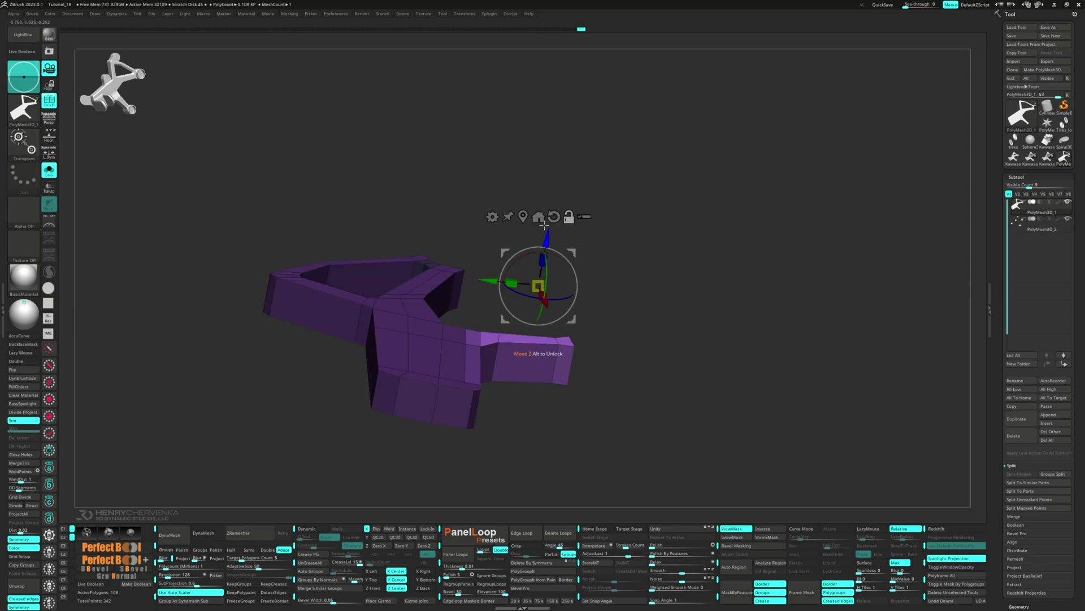
{"action": "left_click", "coordinate": [540, 218]}
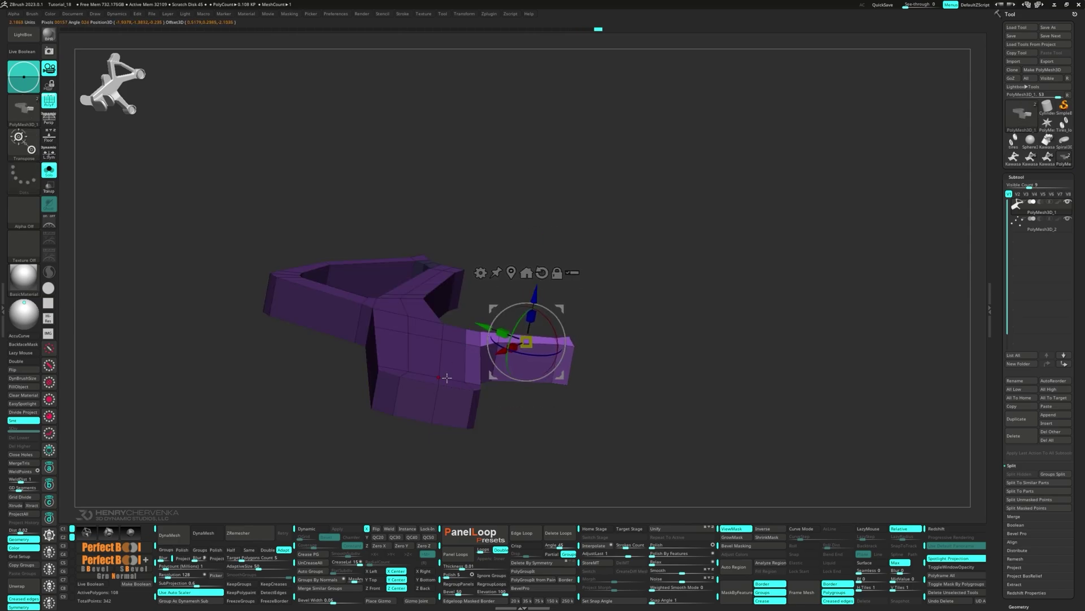
{"action": "left_click_drag", "start_coordinate": [447, 378], "coordinate": [474, 364]}
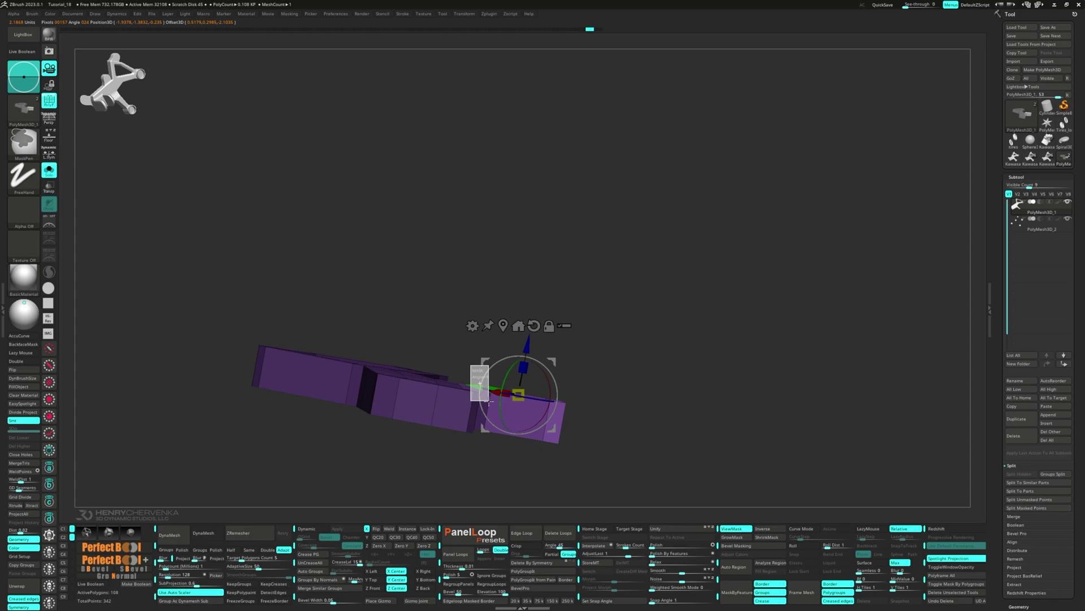
{"action": "left_click_drag", "start_coordinate": [489, 401], "coordinate": [497, 444], "text": "ctrl+alt"}
{"action": "left_click_drag", "start_coordinate": [519, 450], "coordinate": [521, 493]}
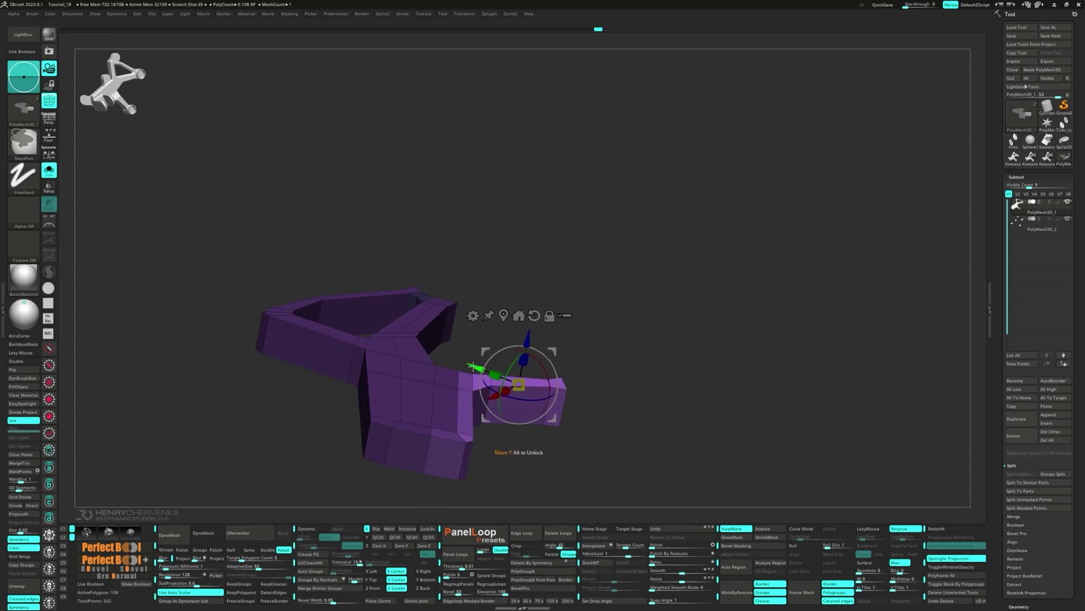
Step: Unmask the body strip beside the lower arm and raise the arm and strip together along Z
{"action": "left_click_drag", "start_coordinate": [475, 366], "coordinate": [501, 353]}
{"action": "left_click_drag", "start_coordinate": [702, 360], "coordinate": [694, 352]}
{"action": "left_click_drag", "start_coordinate": [464, 351], "coordinate": [673, 299]}
{"action": "left_click_drag", "start_coordinate": [673, 300], "coordinate": [379, 364]}
{"action": "left_click_drag", "start_coordinate": [639, 279], "coordinate": [500, 337], "text": "ctrl"}
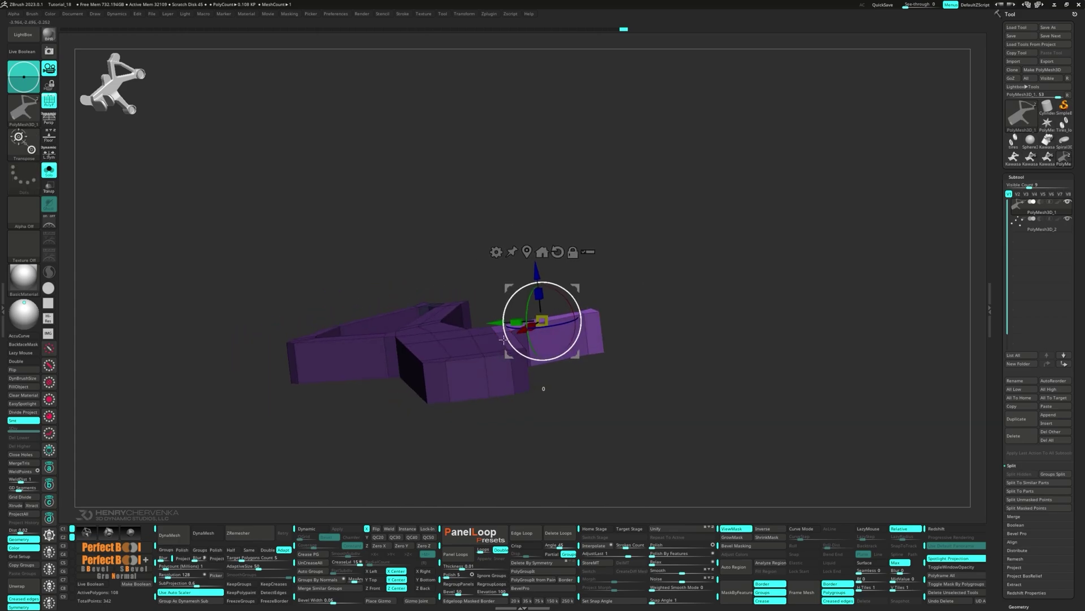
{"action": "left_click_drag", "start_coordinate": [500, 424], "coordinate": [503, 390]}
{"action": "left_click_drag", "start_coordinate": [509, 317], "coordinate": [487, 339], "text": "ctrl+alt"}
{"action": "left_click_drag", "start_coordinate": [491, 317], "coordinate": [507, 372]}
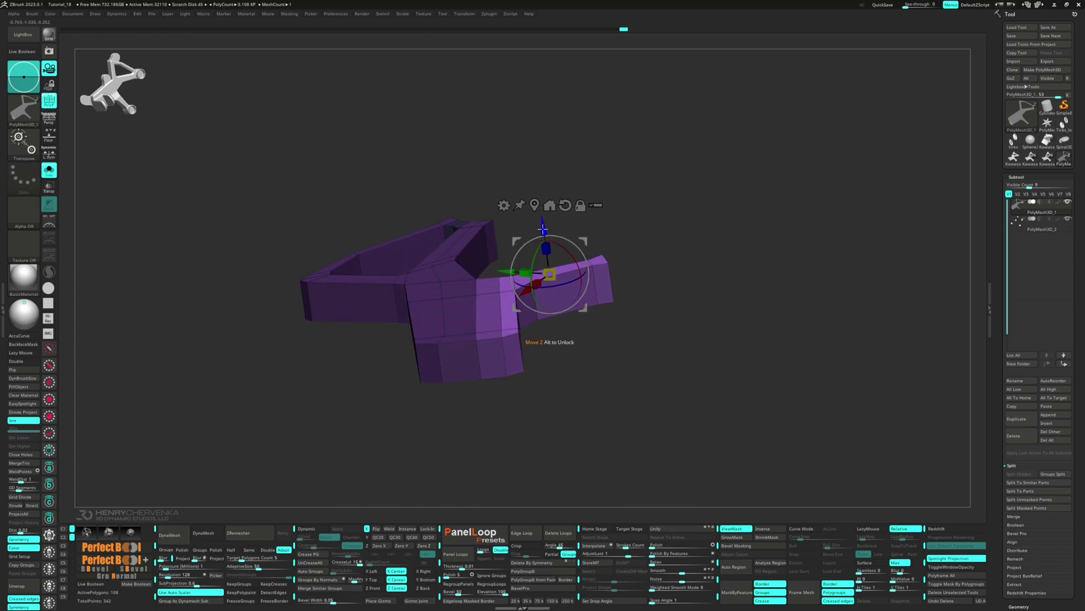
{"action": "left_click_drag", "start_coordinate": [543, 226], "coordinate": [542, 219]}
Step: Show the cylinders again, fine-tune the height of the lower arm and its body strip against them, and clear the mask
{"action": "key", "text": "shift+alt+s"}
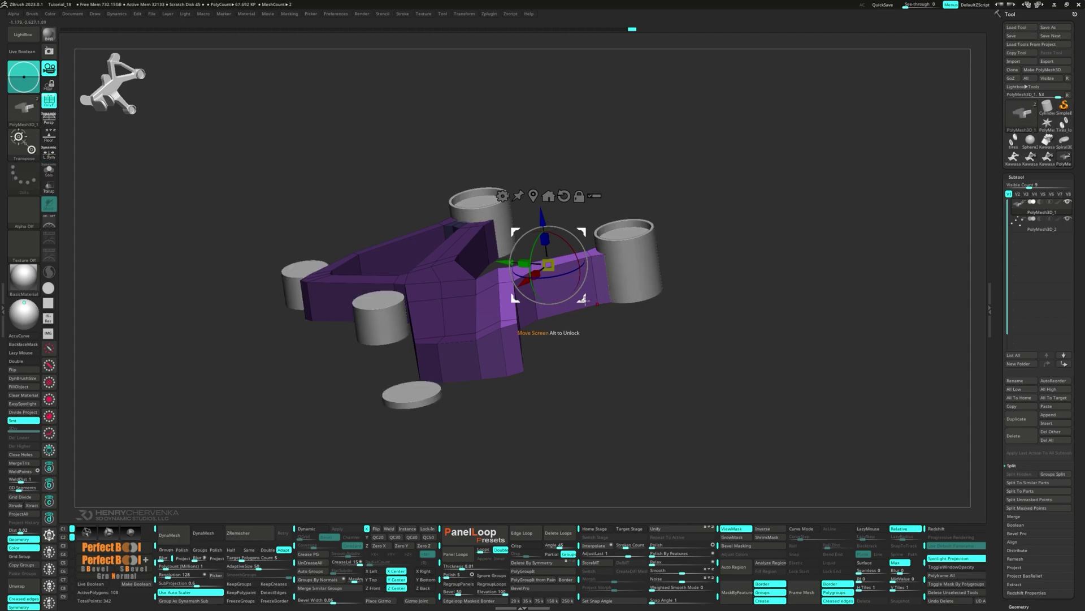
{"action": "right_click_drag", "start_coordinate": [513, 304], "coordinate": [557, 280]}
{"action": "left_click_drag", "start_coordinate": [551, 213], "coordinate": [551, 203]}
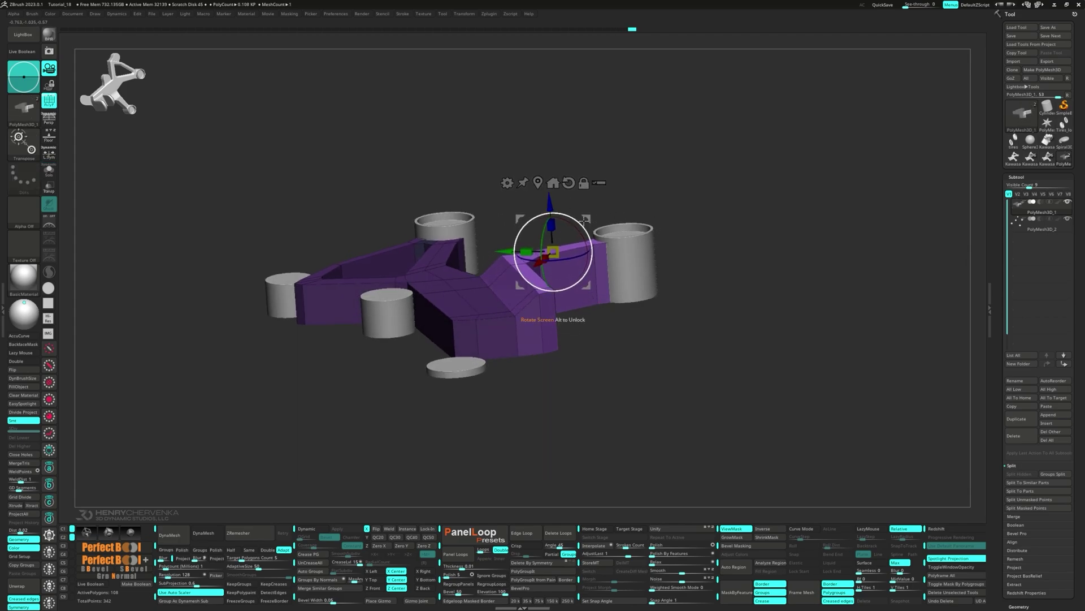
{"action": "right_click_drag", "start_coordinate": [547, 215], "coordinate": [512, 249]}
{"action": "left_click_drag", "start_coordinate": [526, 214], "coordinate": [529, 220]}
{"action": "right_click_drag", "start_coordinate": [457, 345], "coordinate": [483, 333], "text": "alt"}
{"action": "left_click_drag", "start_coordinate": [482, 333], "coordinate": [485, 375]}
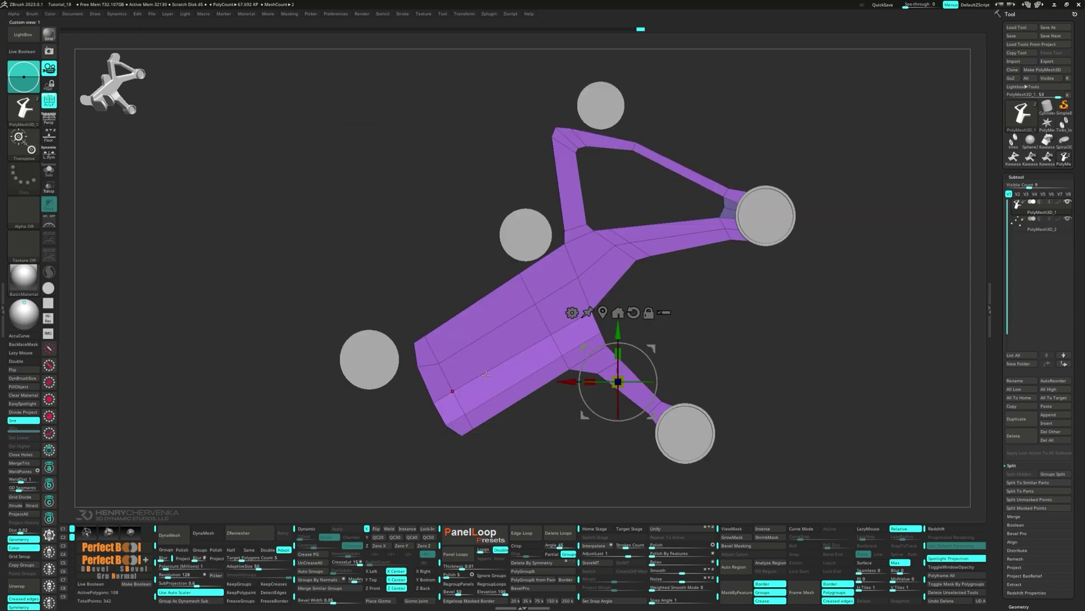
Step: Use the ZModeler Inset action on the bracket's outer side walls to create a narrow border strip along their edges
{"action": "key", "text": "shift+f"}
{"action": "key", "text": "q"}
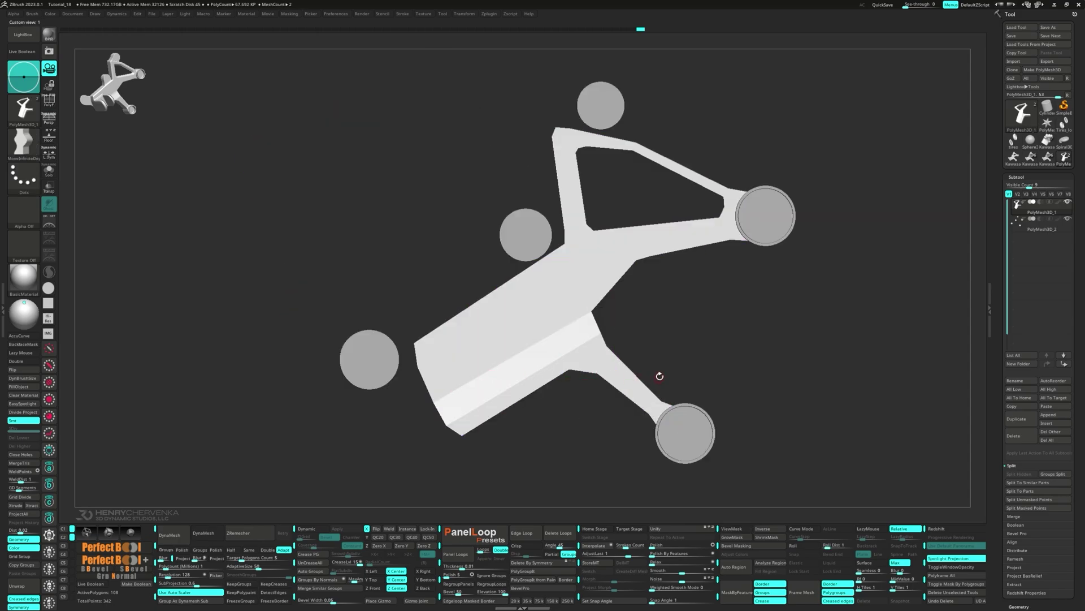
{"action": "left_click", "coordinate": [50, 365]}
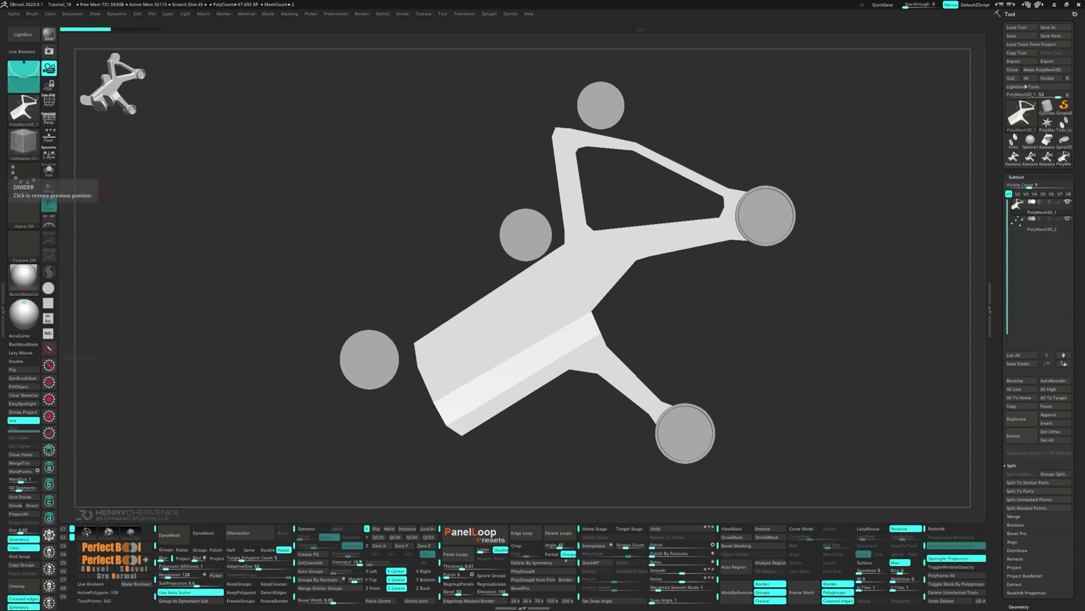
{"action": "left_click_drag", "start_coordinate": [371, 447], "coordinate": [394, 384]}
{"action": "key", "text": "shift+f"}
{"action": "scroll", "coordinate": [503, 337], "scroll_direction": "up", "scroll_amount": 3}
{"action": "key", "text": "space"}
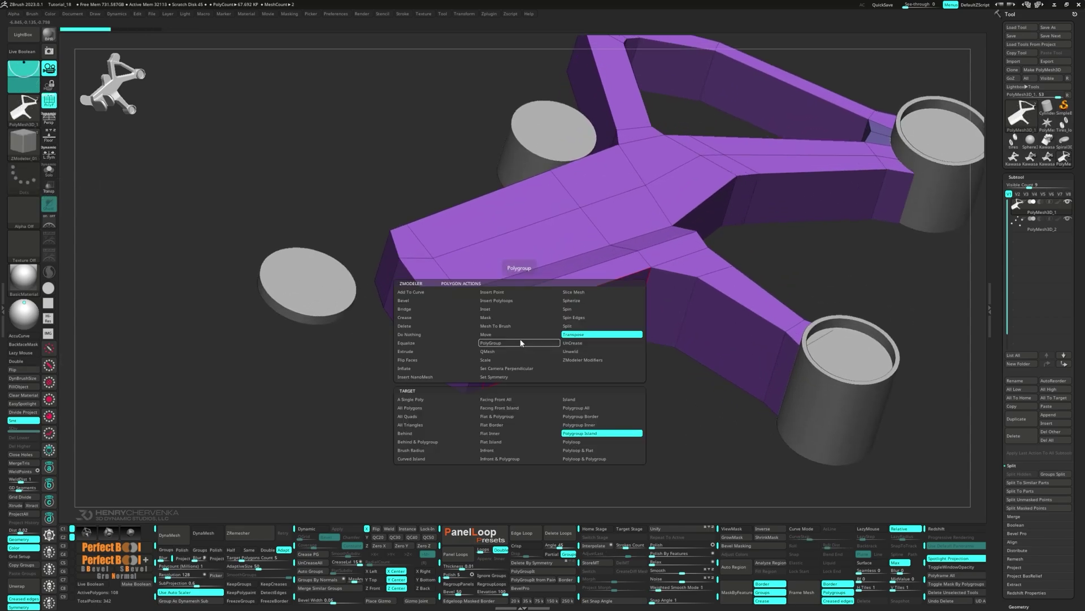
{"action": "left_click", "coordinate": [496, 311]}
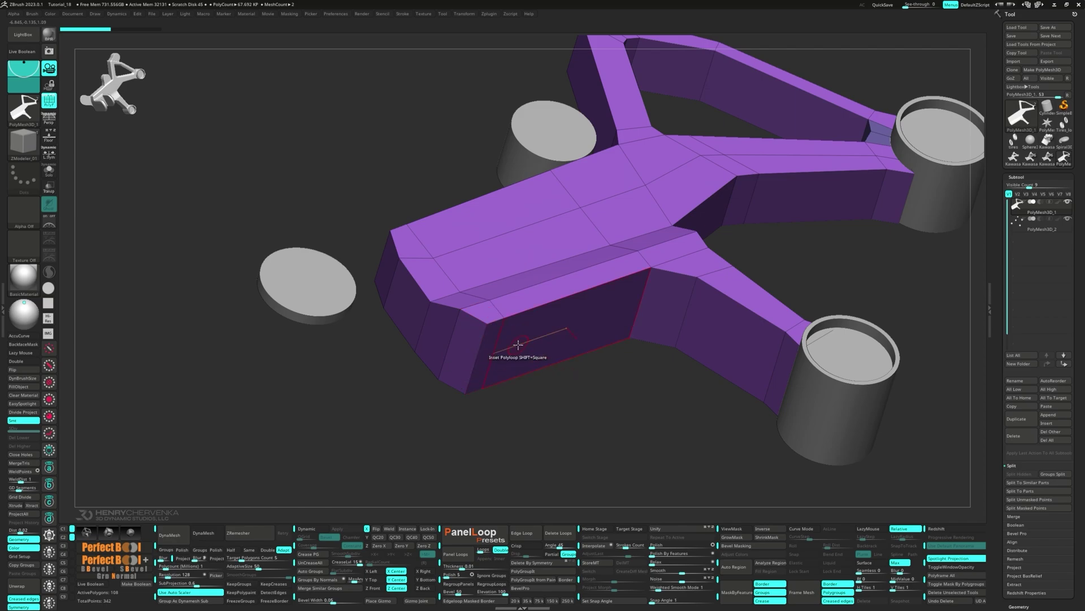
{"action": "left_click_drag", "start_coordinate": [519, 346], "coordinate": [513, 359]}
{"action": "right_click_drag", "start_coordinate": [513, 359], "coordinate": [500, 311]}
{"action": "right_click_drag", "start_coordinate": [678, 268], "coordinate": [666, 294]}
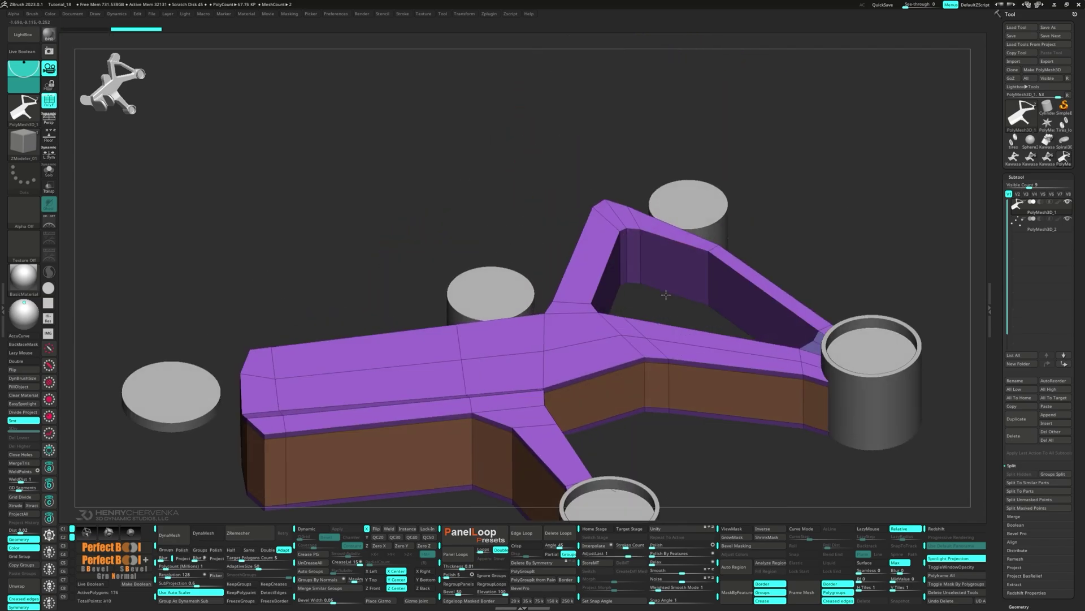
Step: Inset the inner walls of the triangular opening the same way and delete the lower border loop around the sides
{"action": "left_click", "coordinate": [678, 269]}
{"action": "left_click", "coordinate": [665, 285], "text": "alt"}
{"action": "right_click_drag", "start_coordinate": [464, 385], "coordinate": [477, 354]}
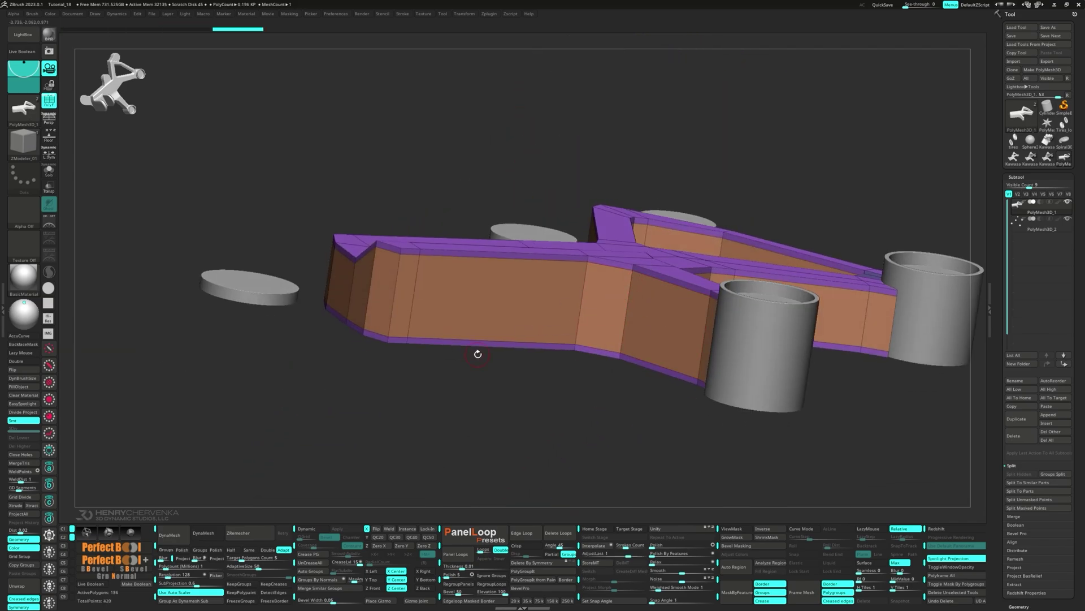
{"action": "left_click", "coordinate": [490, 341], "text": "alt"}
Step: Use QMesh on the whole side-wall polygroup to shift the walls outward and form a chamfer along the bracket's upper edges
{"action": "right_click_drag", "start_coordinate": [473, 313], "coordinate": [461, 333]}
{"action": "key", "text": "space"}
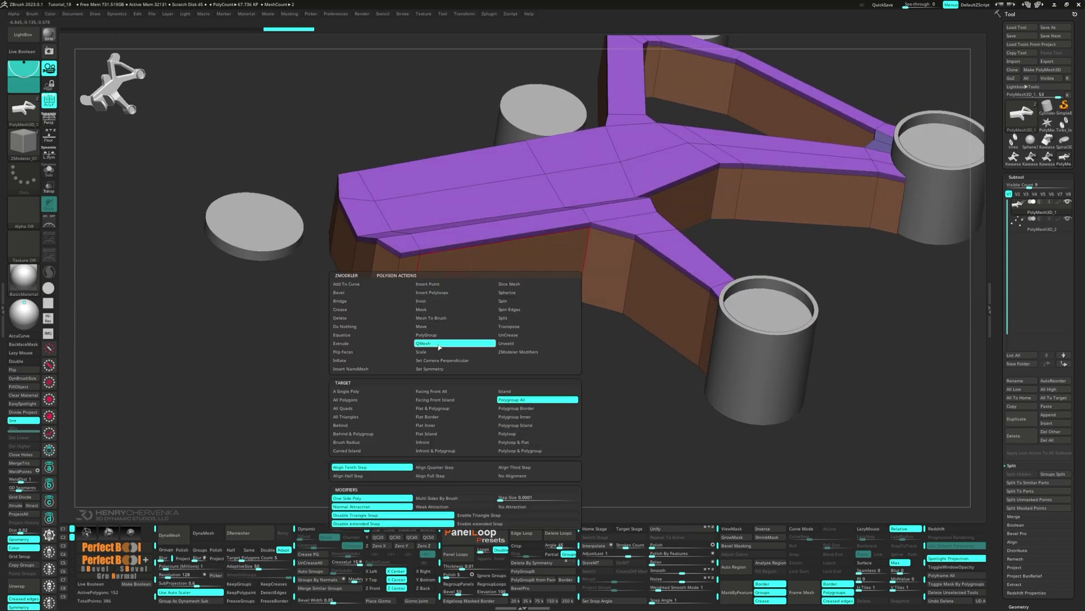
{"action": "left_click", "coordinate": [439, 344]}
{"action": "left_click_drag", "start_coordinate": [453, 278], "coordinate": [454, 285]}
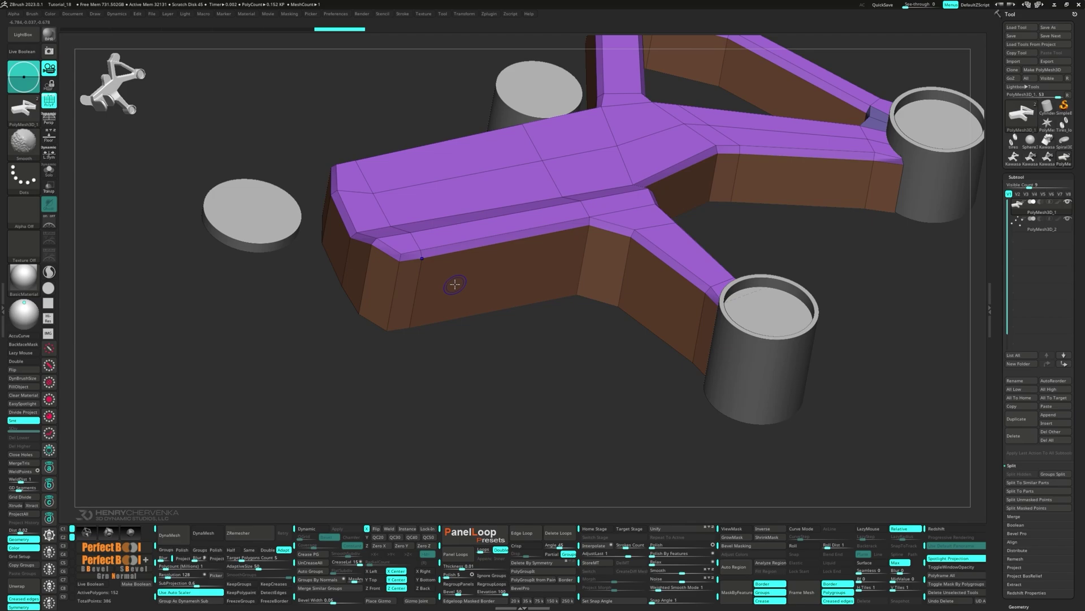
{"action": "right_click_drag", "start_coordinate": [453, 284], "coordinate": [526, 281]}
Step: Mask all but the bridge's inner wall and move it slightly into the triangular opening to match the chamfered edges
{"action": "key", "text": "space"}
{"action": "left_click", "coordinate": [589, 327]}
{"action": "key", "text": "w"}
{"action": "left_click", "coordinate": [549, 277], "text": "ctrl"}
{"action": "left_click_drag", "start_coordinate": [596, 310], "coordinate": [586, 310]}
{"action": "right_click_drag", "start_coordinate": [362, 288], "coordinate": [339, 259], "text": "ctrl"}
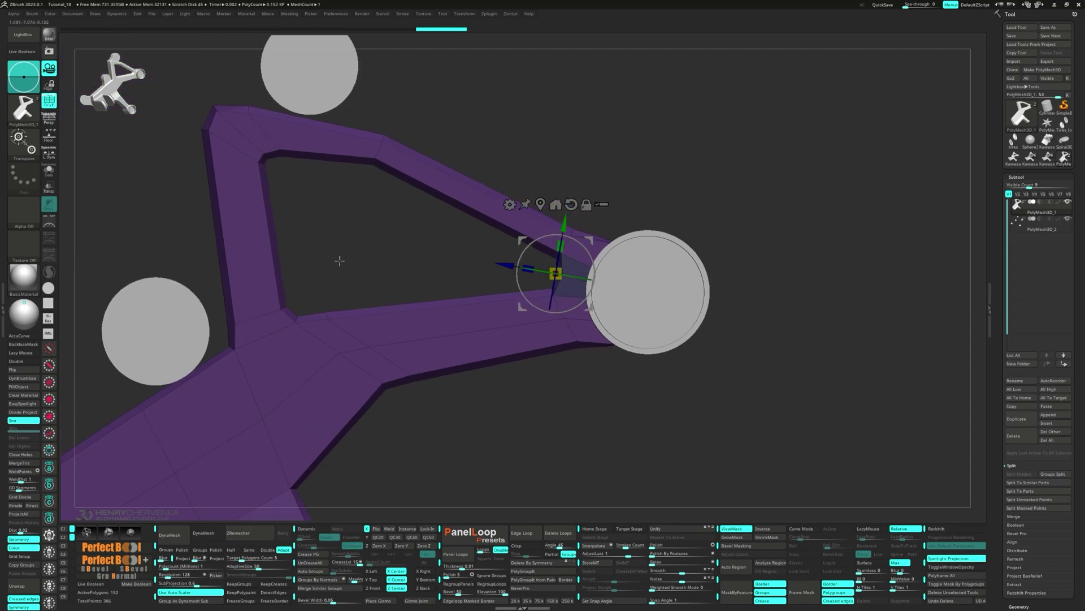
{"action": "left_click_drag", "start_coordinate": [339, 259], "coordinate": [362, 278], "text": "ctrl"}
Step: Isolate the lower part of the bridge's inner wall, nudge it toward the opening, and clear the mask
{"action": "key", "text": "q"}
{"action": "mouse_move", "coordinate": [526, 283]}
{"action": "right_mouse_down"}
{"action": "mouse_move", "coordinate": [543, 293]}
{"action": "mouse_move", "coordinate": [532, 281]}
{"action": "right_mouse_up"}
{"action": "key", "text": "w"}
{"action": "left_click", "coordinate": [543, 290], "text": "ctrl"}
{"action": "left_click_drag", "start_coordinate": [579, 313], "coordinate": [574, 309]}
{"action": "left_click_drag", "start_coordinate": [453, 243], "coordinate": [475, 262], "text": "ctrl"}
Step: Isolate the upper part of the bridge's inner wall, nudge it toward the opening, and clear the mask
{"action": "key", "text": "q"}
{"action": "key", "text": "w"}
{"action": "left_click", "coordinate": [543, 248], "text": "ctrl"}
{"action": "right_click_drag", "start_coordinate": [477, 263], "coordinate": [531, 254]}
{"action": "left_click_drag", "start_coordinate": [580, 286], "coordinate": [576, 287]}
{"action": "right_click_drag", "start_coordinate": [424, 277], "coordinate": [398, 246], "text": "ctrl"}
{"action": "left_click_drag", "start_coordinate": [399, 246], "coordinate": [418, 263], "text": "ctrl"}
Step: Refine the bracket's points around the triangular opening and shoulder in front view with the infinite-depth Move brush
{"action": "mouse_move", "coordinate": [418, 263]}
{"action": "right_mouse_down", "text": "ctrl"}
{"action": "mouse_move", "coordinate": [317, 294]}
{"action": "mouse_move", "coordinate": [424, 275]}
{"action": "right_mouse_up", "text": "ctrl"}
{"action": "key", "text": "q"}
{"action": "key", "text": "space"}
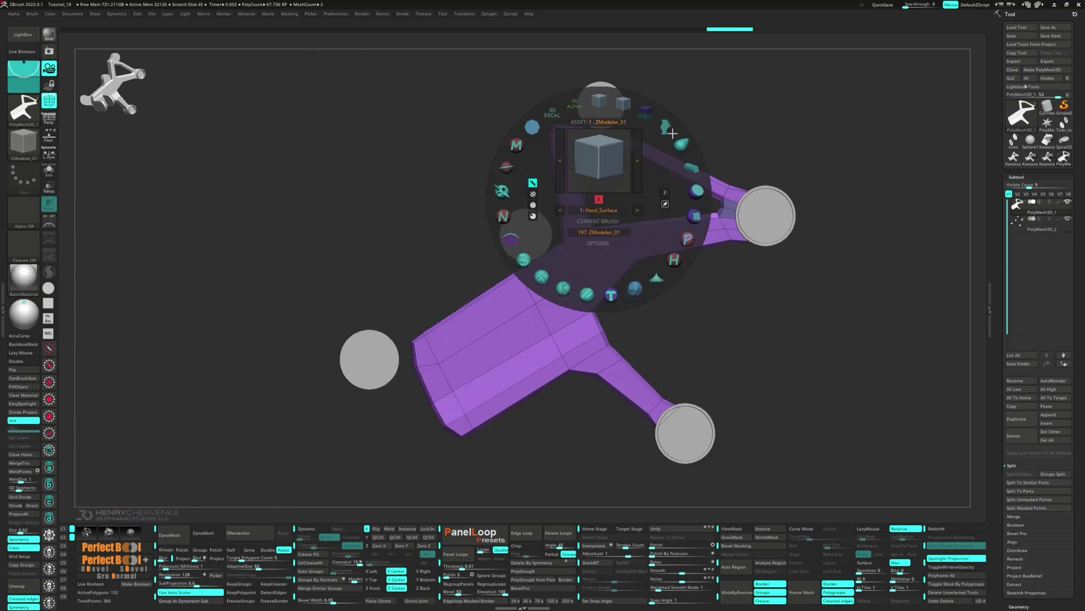
{"action": "left_click", "coordinate": [671, 130]}
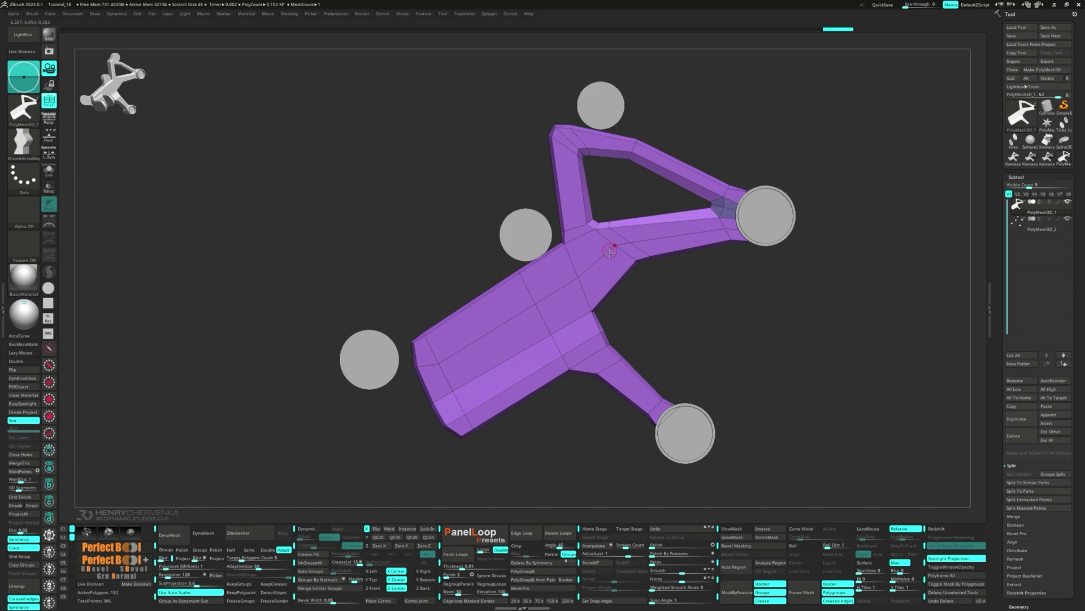
Step: Merge the bracket into a single polygroup and turn on its Dynamic Subdivision preview
{"action": "right_click_drag", "start_coordinate": [615, 340], "coordinate": [604, 336]}
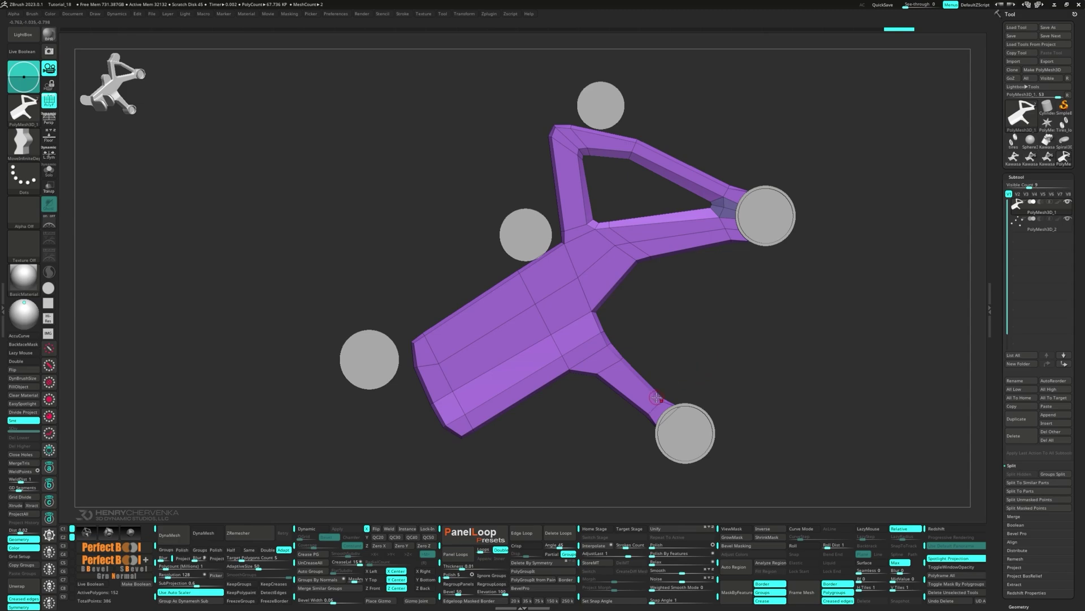
{"action": "mouse_move", "coordinate": [646, 415]}
{"action": "right_mouse_down"}
{"action": "mouse_move", "coordinate": [565, 438]}
{"action": "mouse_move", "coordinate": [641, 419]}
{"action": "right_mouse_up"}
{"action": "key", "text": "ctrl+w"}
{"action": "right_click_drag", "start_coordinate": [557, 309], "coordinate": [580, 326]}
{"action": "left_click_drag", "start_coordinate": [580, 326], "coordinate": [505, 371]}
{"action": "key", "text": "d"}
{"action": "left_click_drag", "start_coordinate": [574, 303], "coordinate": [586, 325]}
Step: Isolate the bracket and use ZModeler to crease a partial edge loop along its chamfered border
{"action": "key", "text": "space"}
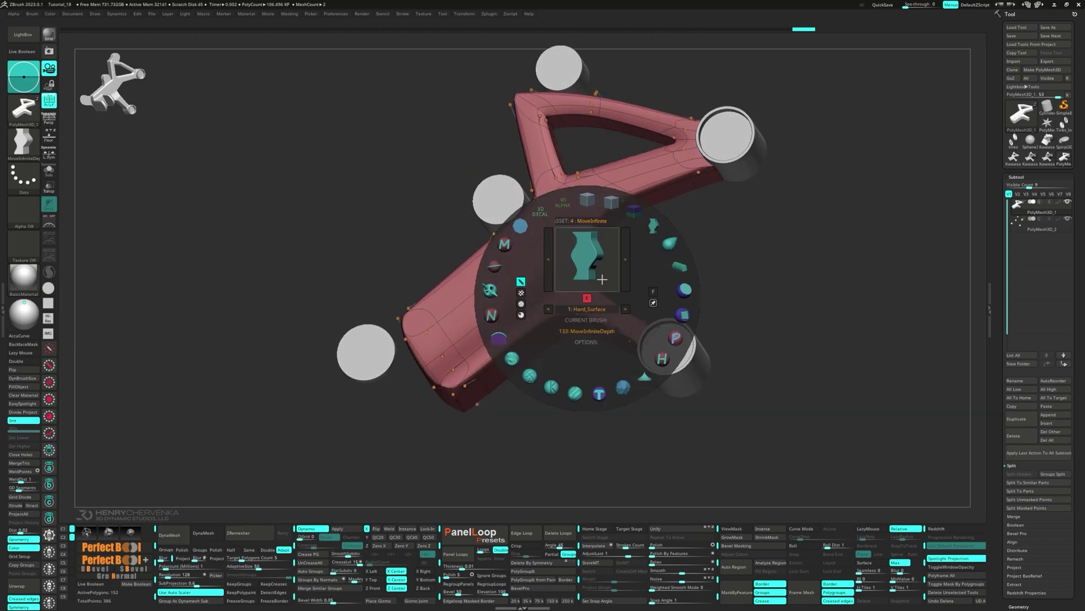
{"action": "left_click", "coordinate": [586, 202]}
{"action": "key", "text": "ctrl+shift+s"}
{"action": "right_click_drag", "start_coordinate": [584, 209], "coordinate": [560, 267], "text": "ctrl"}
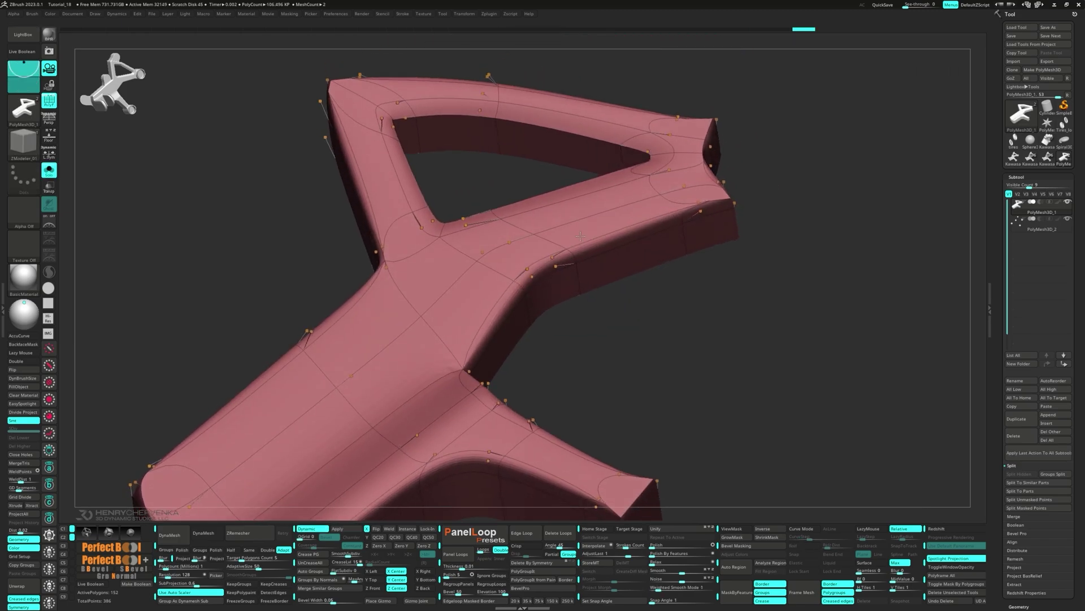
{"action": "key", "text": "space"}
{"action": "left_click", "coordinate": [463, 277]}
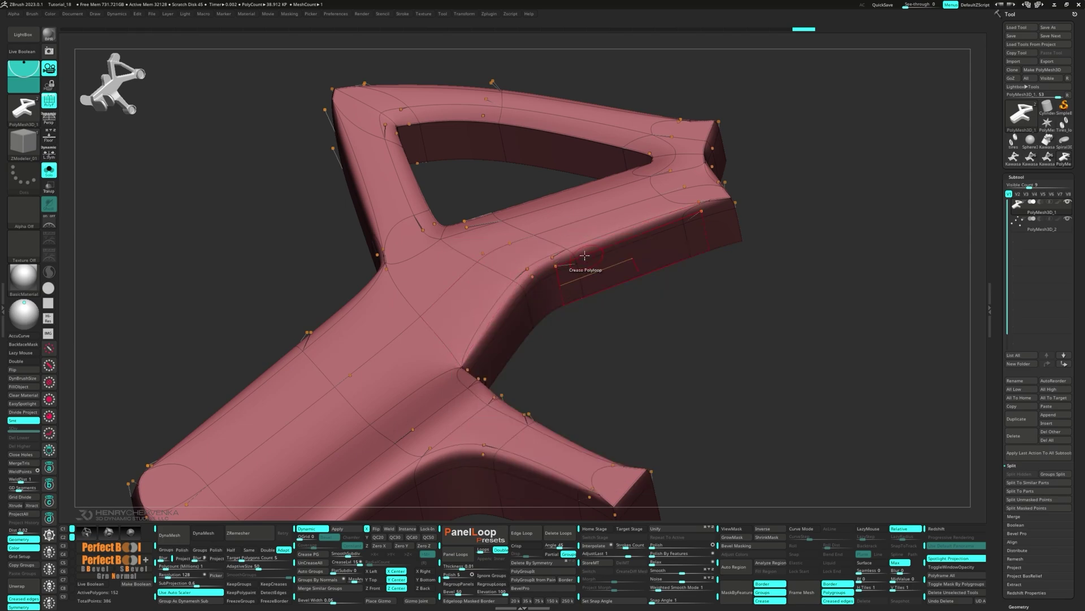
{"action": "left_click", "coordinate": [588, 250]}
Step: Crease the remaining partial edge loops bordering the bracket's chamfers
{"action": "right_click_drag", "start_coordinate": [586, 250], "coordinate": [606, 287]}
{"action": "right_click_drag", "start_coordinate": [375, 284], "coordinate": [492, 162]}
{"action": "key", "text": "space"}
{"action": "left_click", "coordinate": [334, 327]}
{"action": "left_click", "coordinate": [398, 278]}
{"action": "left_click", "coordinate": [344, 242]}
{"action": "left_click", "coordinate": [364, 246]}
{"action": "key", "text": "shift+f"}
{"action": "left_click_drag", "start_coordinate": [492, 163], "coordinate": [514, 150]}
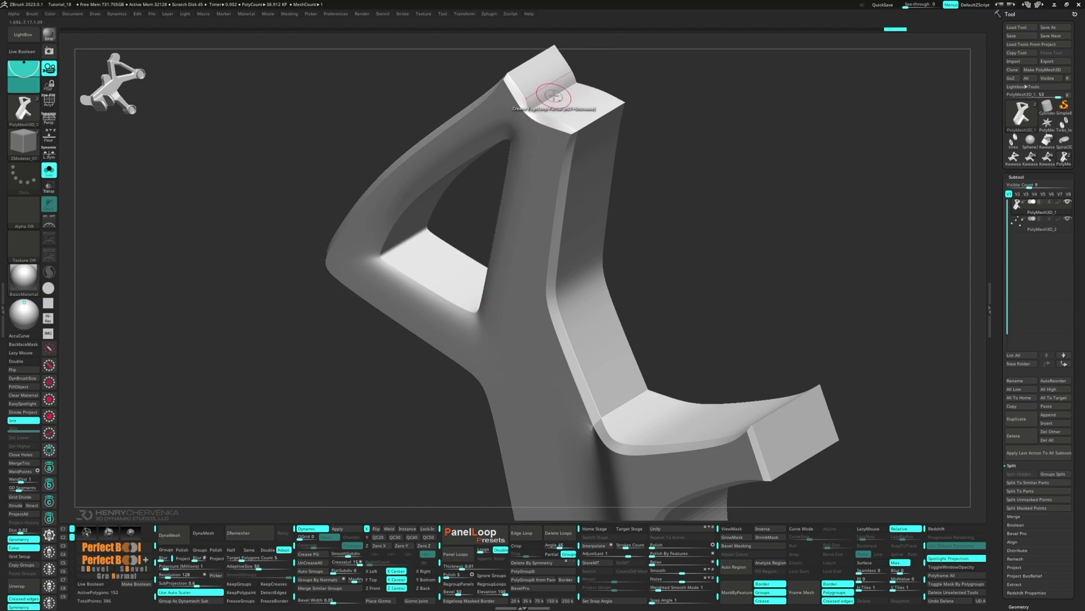
Step: Crease the partial edge loops around the end faces of the bridge and the lower arm
{"action": "right_click_drag", "start_coordinate": [555, 95], "coordinate": [569, 176], "text": "ctrl"}
{"action": "key", "text": "shift+f"}
{"action": "left_click", "coordinate": [538, 111]}
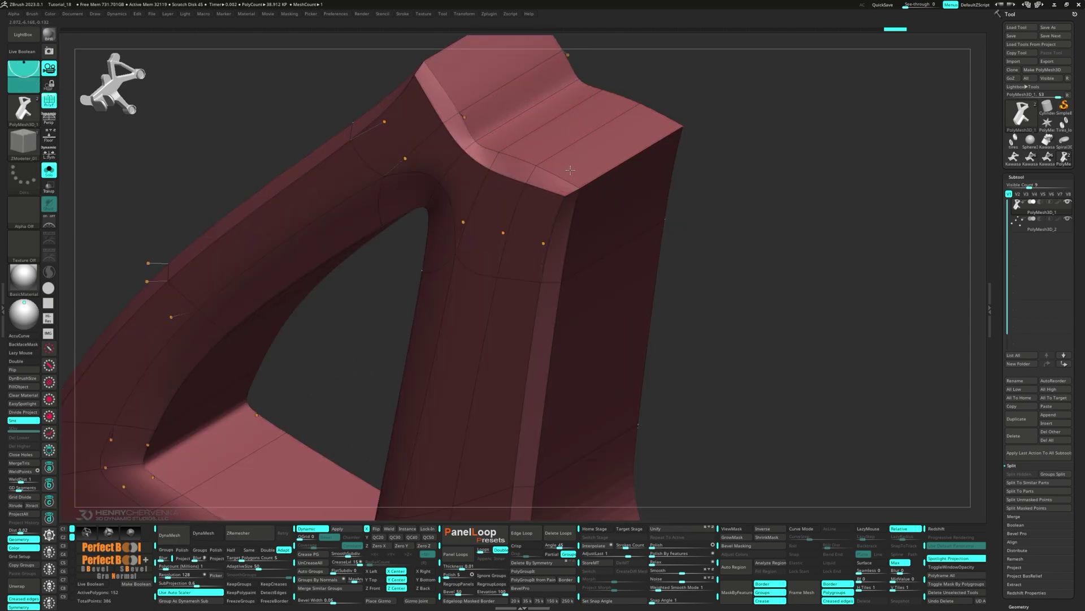
{"action": "right_click_drag", "start_coordinate": [538, 111], "coordinate": [378, 217], "text": "ctrl"}
{"action": "left_click", "coordinate": [495, 321]}
{"action": "right_click_drag", "start_coordinate": [482, 267], "coordinate": [452, 237]}
{"action": "right_click_drag", "start_coordinate": [452, 237], "coordinate": [469, 300], "text": "ctrl"}
Step: Collapse the short chamfer edges at the corners of the lower arm's end face
{"action": "key", "text": "space"}
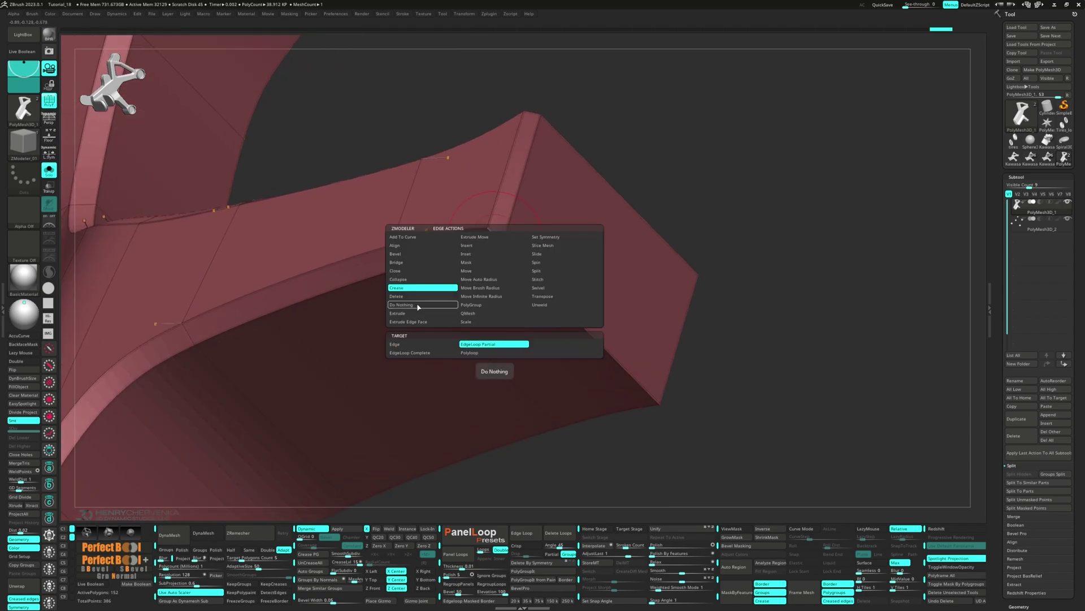
{"action": "left_click", "coordinate": [404, 281]}
{"action": "left_click", "coordinate": [496, 235]}
{"action": "right_click_drag", "start_coordinate": [496, 235], "coordinate": [538, 270]}
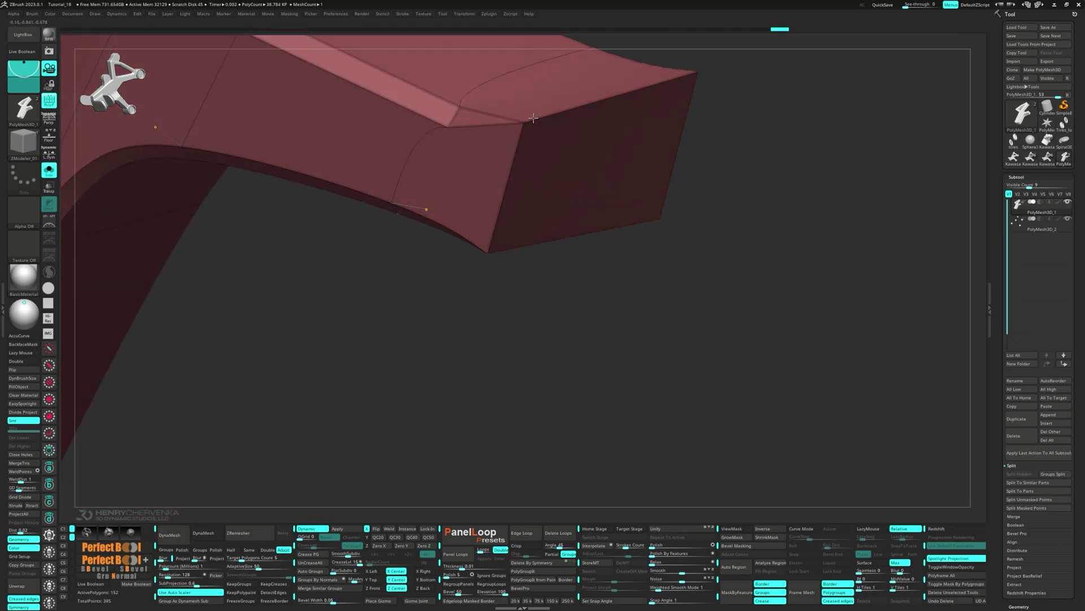
{"action": "left_click", "coordinate": [529, 116]}
{"action": "right_click_drag", "start_coordinate": [528, 116], "coordinate": [461, 223], "text": "ctrl"}
{"action": "right_click_drag", "start_coordinate": [509, 254], "coordinate": [489, 248]}
{"action": "right_click_drag", "start_coordinate": [489, 248], "coordinate": [464, 275], "text": "ctrl"}
{"action": "key", "text": "space"}
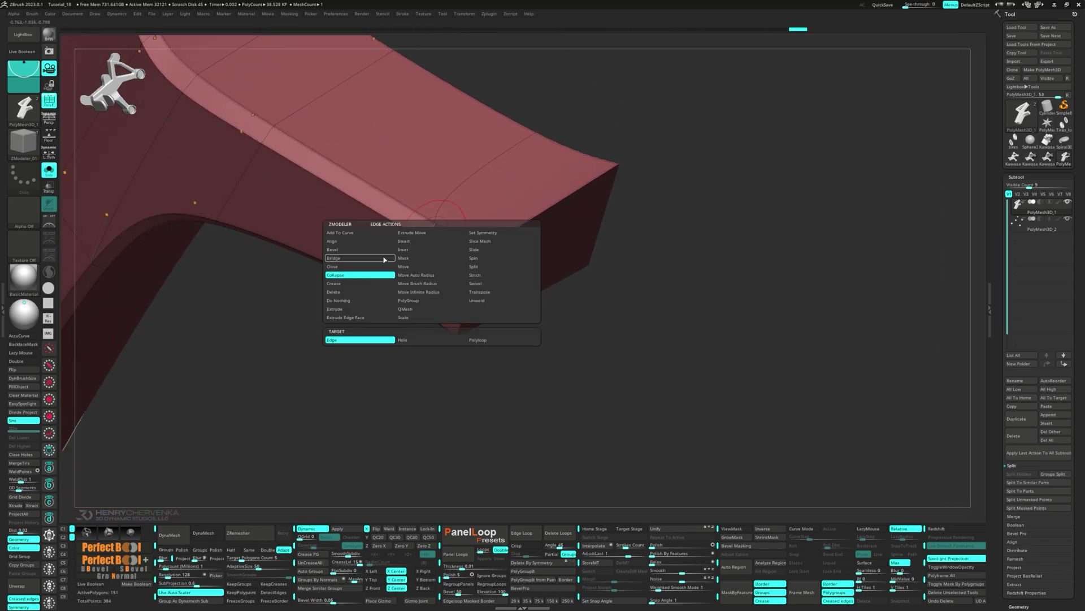
{"action": "left_click", "coordinate": [383, 260]}
{"action": "left_click", "coordinate": [443, 228]}
Step: Collapse the chamfer edges along the bridge's concave end so the chamfer closes there
{"action": "right_click_drag", "start_coordinate": [442, 228], "coordinate": [249, 261]}
{"action": "key", "text": "space"}
{"action": "left_click", "coordinate": [170, 302]}
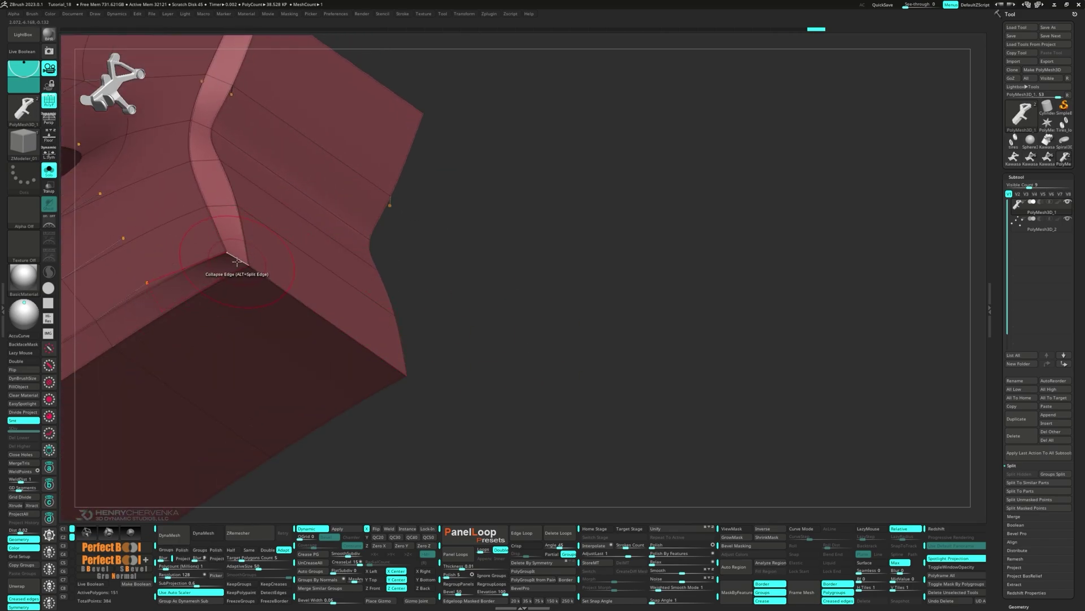
{"action": "left_click", "coordinate": [227, 207]}
{"action": "left_click", "coordinate": [207, 162]}
{"action": "right_click_drag", "start_coordinate": [227, 146], "coordinate": [254, 261]}
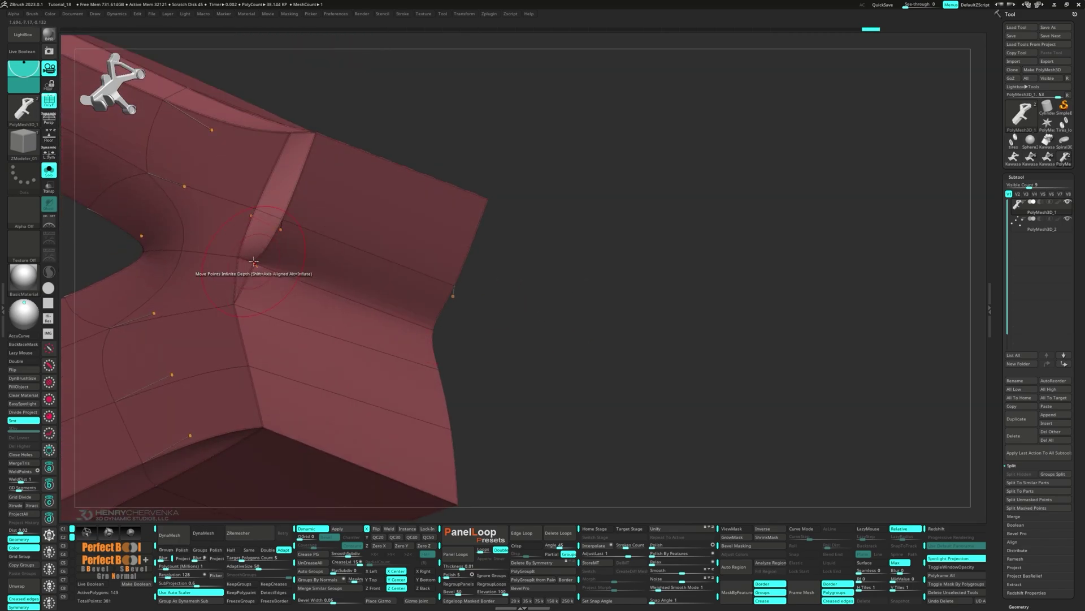
{"action": "left_click", "coordinate": [308, 134]}
Step: Crease the partial edge loop around the bridge's concave end with ZModeler
{"action": "right_click_drag", "start_coordinate": [308, 134], "coordinate": [277, 263], "text": "ctrl"}
{"action": "key", "text": "space"}
{"action": "left_click", "coordinate": [141, 184]}
{"action": "left_click", "coordinate": [291, 222]}
Step: Slide the edge on the inner wall of the triangular opening away from its upper corner
{"action": "key", "text": "space"}
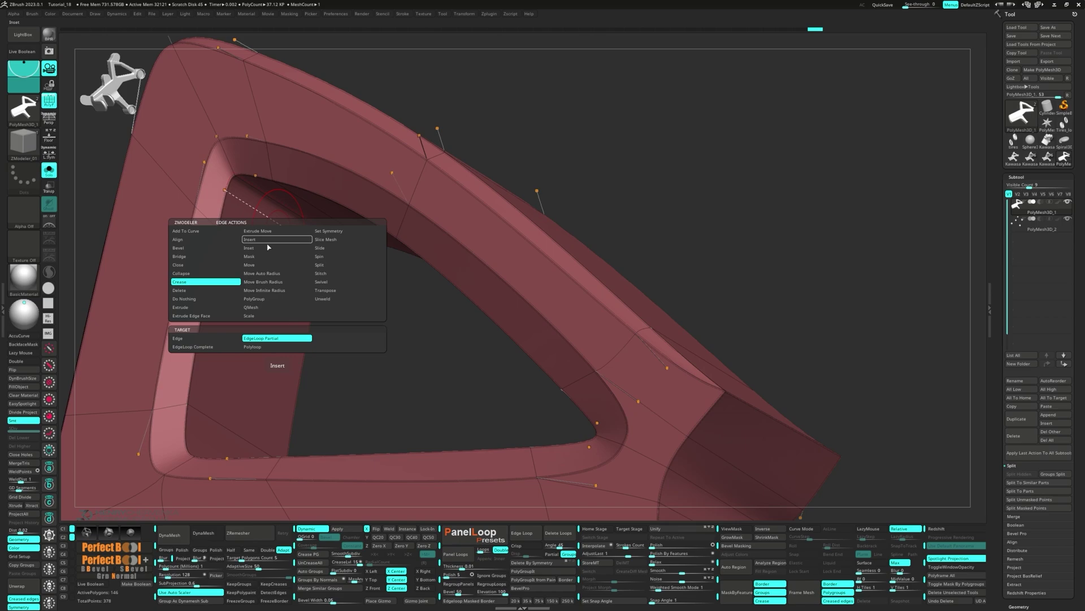
{"action": "left_click", "coordinate": [328, 249]}
{"action": "left_click", "coordinate": [227, 339]}
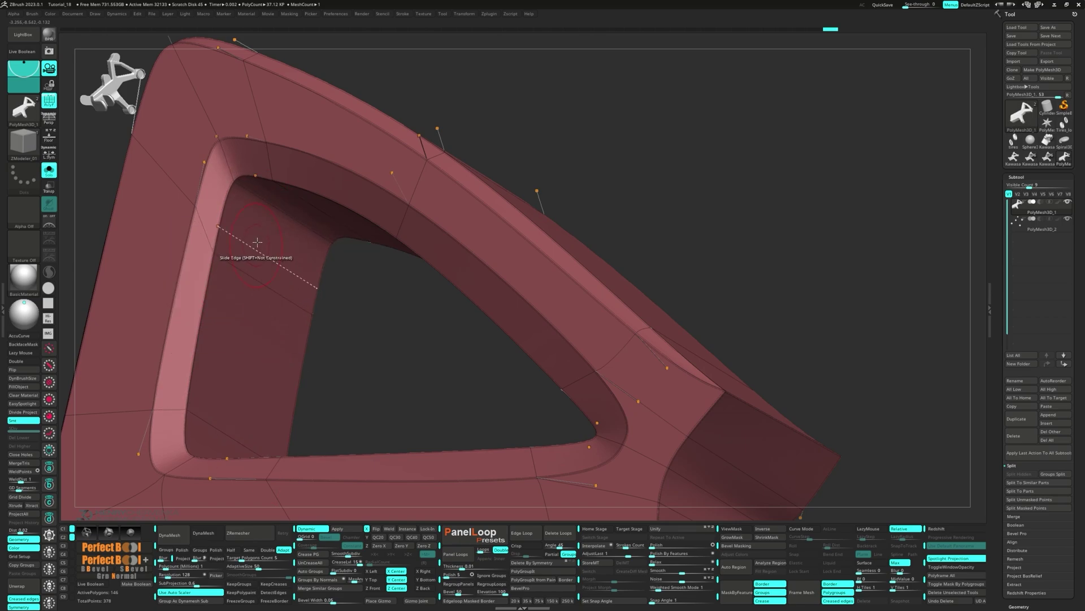
{"action": "right_click_drag", "start_coordinate": [257, 241], "coordinate": [325, 197]}
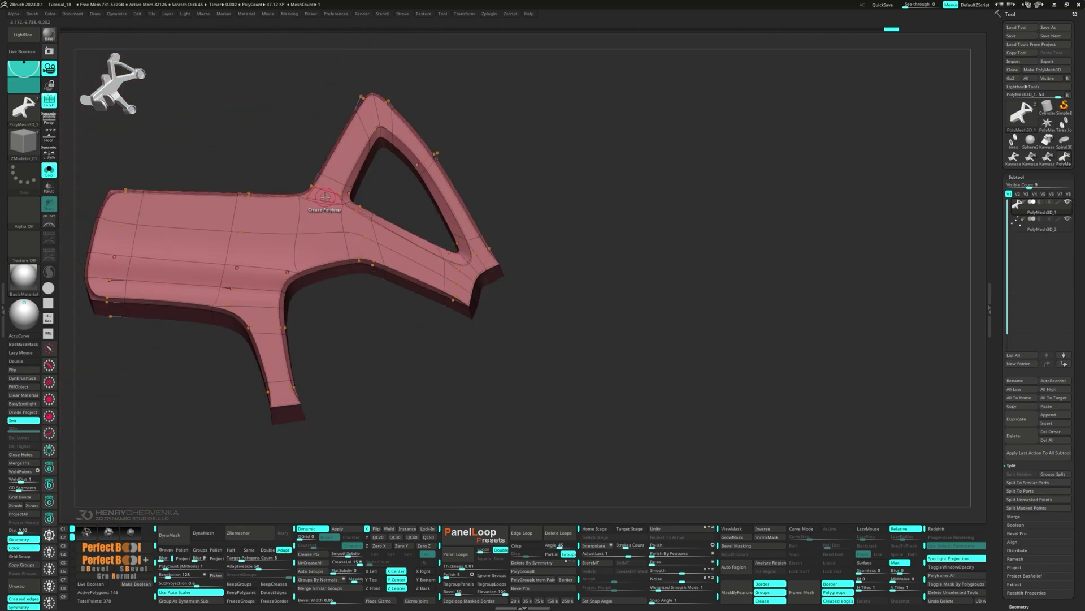
Step: Insert multiple edge loops across the length of the bracket's body
{"action": "right_click_drag", "start_coordinate": [304, 248], "coordinate": [240, 312]}
{"action": "key", "text": "space"}
{"action": "left_click", "coordinate": [147, 214]}
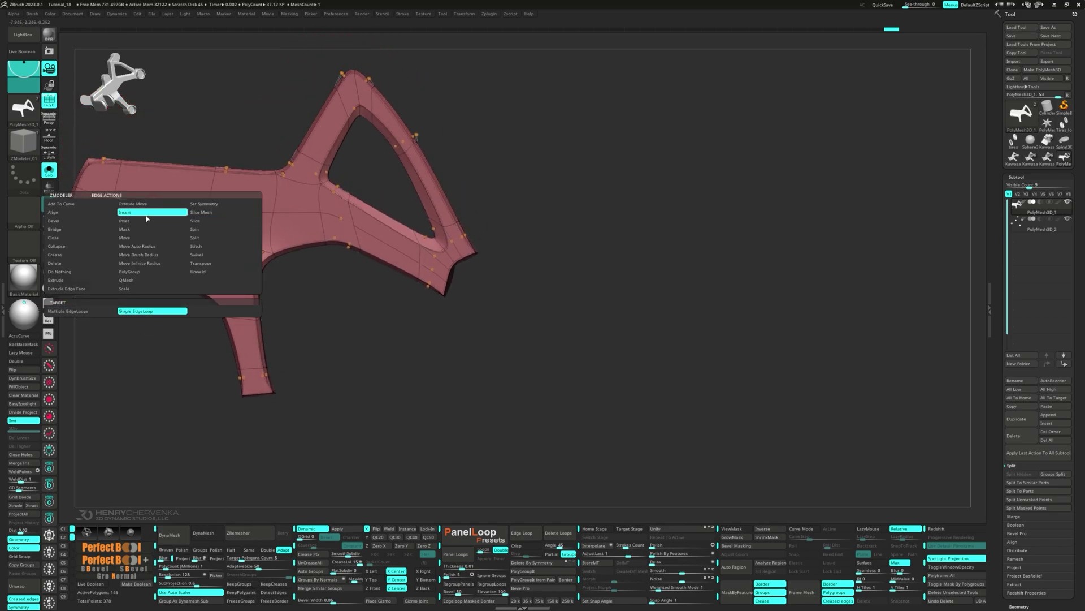
{"action": "left_click", "coordinate": [99, 312]}
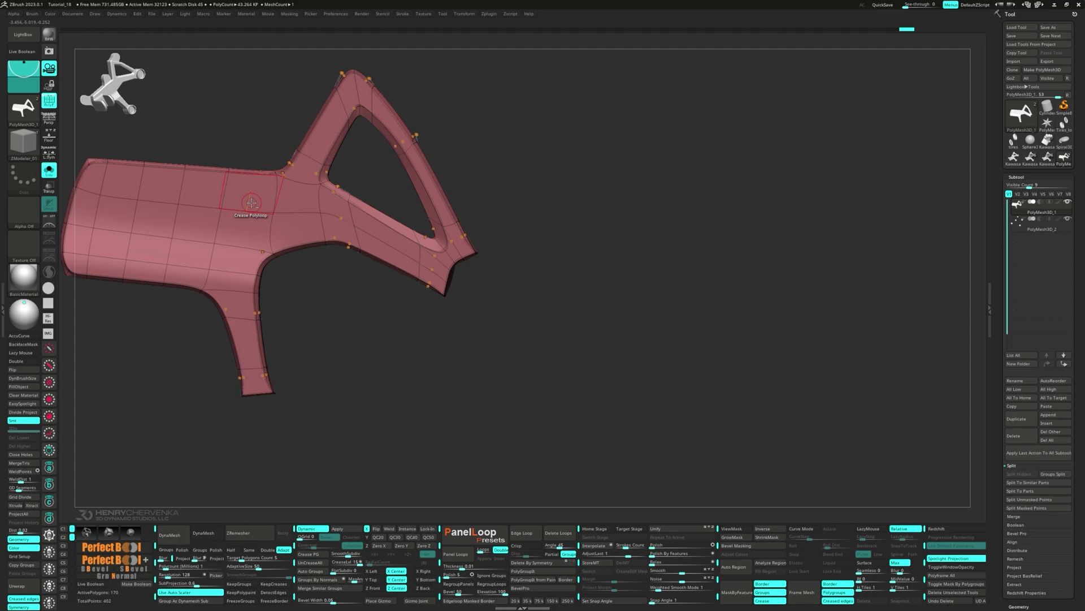
Step: Insert a single edge loop in the bracket near the lower arm's junction with the body
{"action": "right_click_drag", "start_coordinate": [251, 202], "coordinate": [274, 265]}
{"action": "key", "text": "space"}
{"action": "left_click", "coordinate": [246, 356]}
{"action": "right_click_drag", "start_coordinate": [288, 266], "coordinate": [273, 267]}
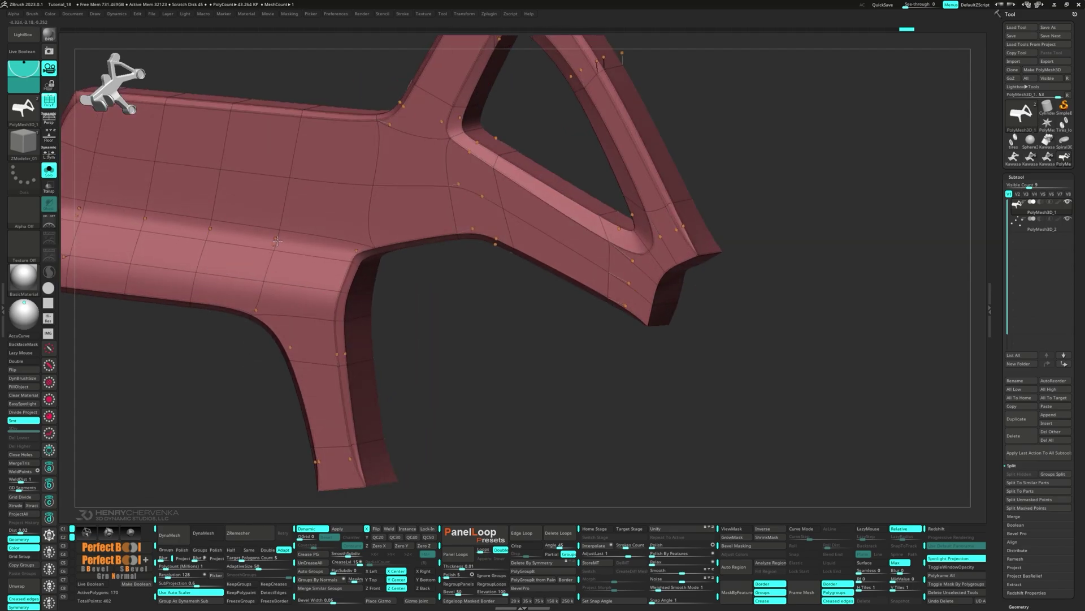
Step: With the subdivision preview off, mask all but the protruding step beside the lower arm, move it slightly inward, and clear the mask
{"action": "key", "text": "shift+d"}
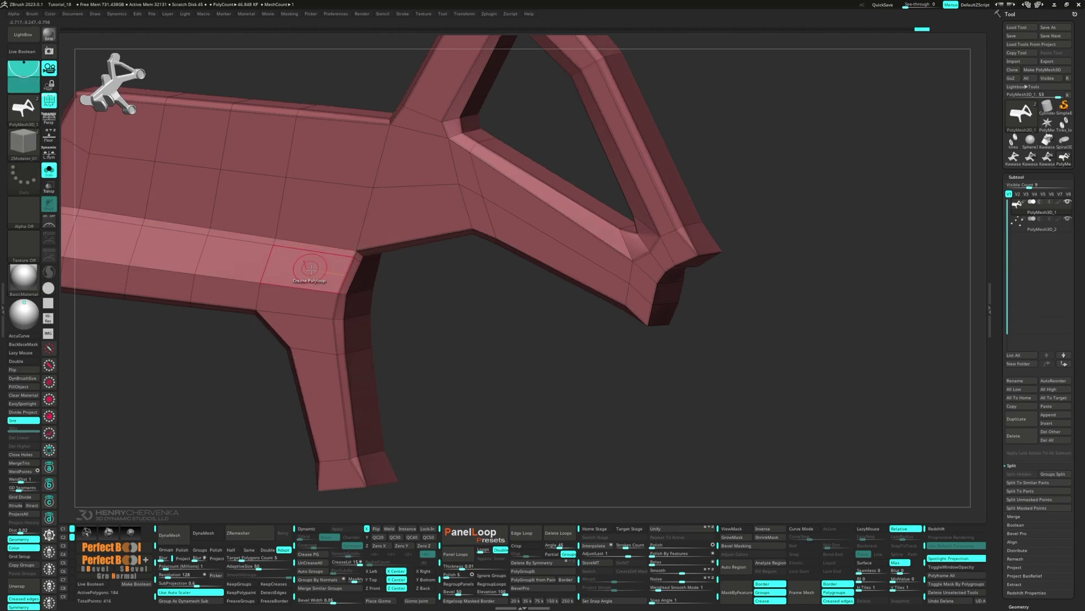
{"action": "right_click_drag", "start_coordinate": [311, 267], "coordinate": [284, 266]}
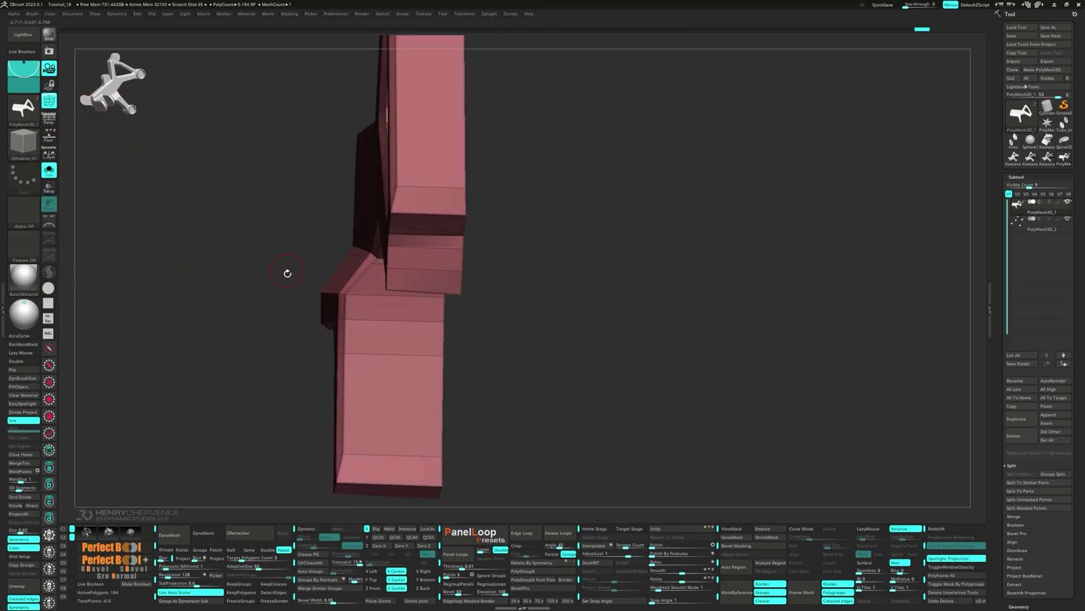
{"action": "left_click_drag", "start_coordinate": [282, 274], "coordinate": [408, 297], "text": "ctrl+alt"}
{"action": "key", "text": "w"}
{"action": "left_click", "coordinate": [346, 294], "text": "alt"}
{"action": "left_click_drag", "start_coordinate": [250, 277], "coordinate": [264, 287], "text": "ctrl"}
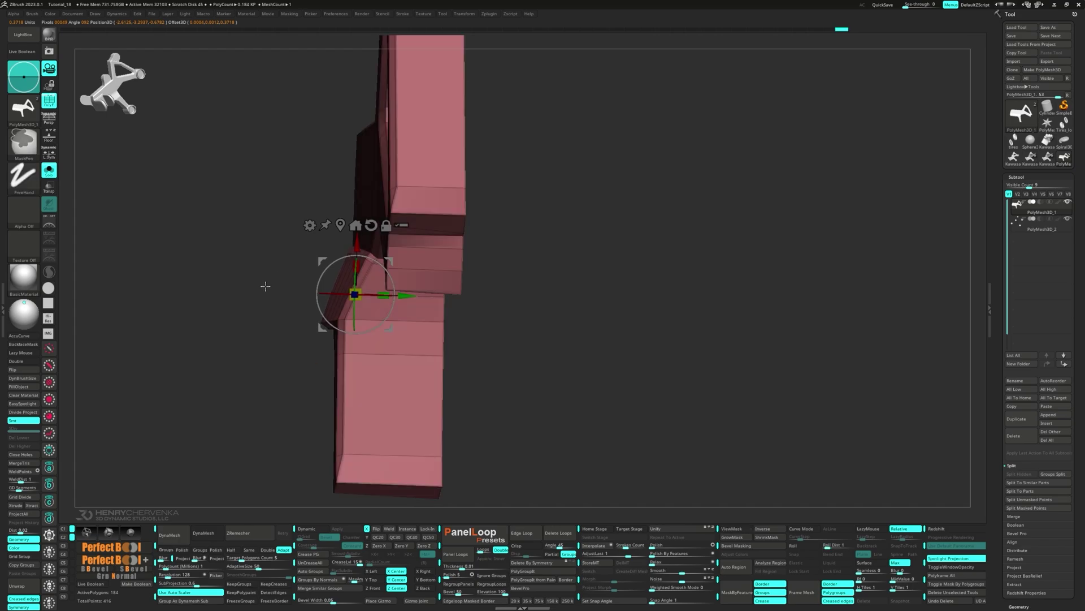
Step: Restore the Dynamic Subdivision preview and insert single edge loops along the bridge's lower and outer arms
{"action": "key", "text": "d"}
{"action": "key", "text": "shift+f"}
{"action": "mouse_move", "coordinate": [230, 266]}
{"action": "right_mouse_down"}
{"action": "mouse_move", "coordinate": [270, 285]}
{"action": "mouse_move", "coordinate": [375, 277]}
{"action": "mouse_move", "coordinate": [393, 317]}
{"action": "right_mouse_up"}
{"action": "key", "text": "q"}
{"action": "right_click_drag", "start_coordinate": [392, 317], "coordinate": [135, 391], "text": "alt"}
{"action": "left_click", "coordinate": [372, 314]}
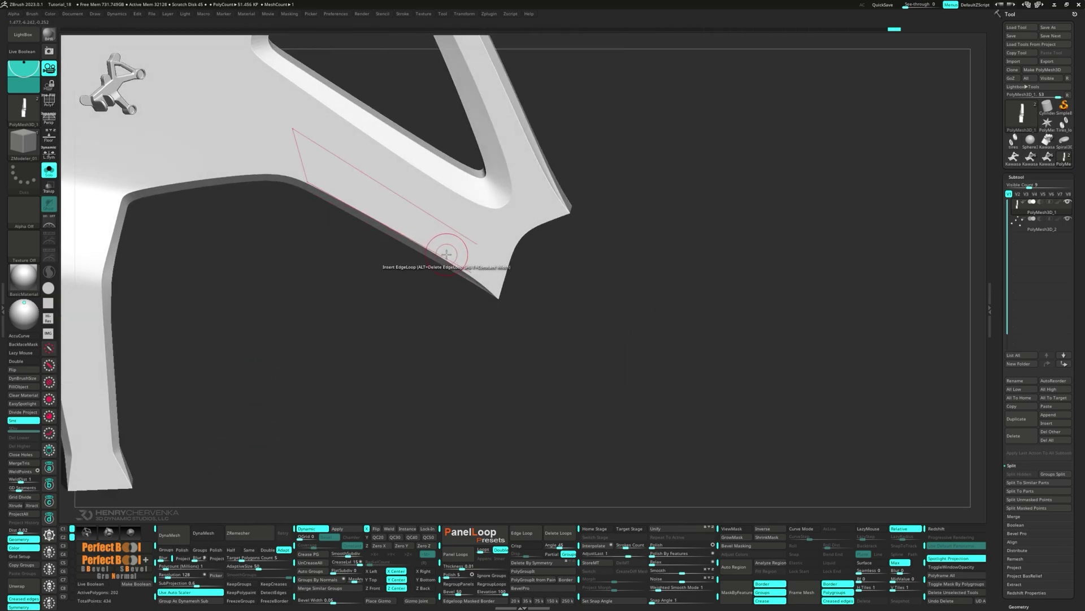
{"action": "left_click", "coordinate": [448, 223]}
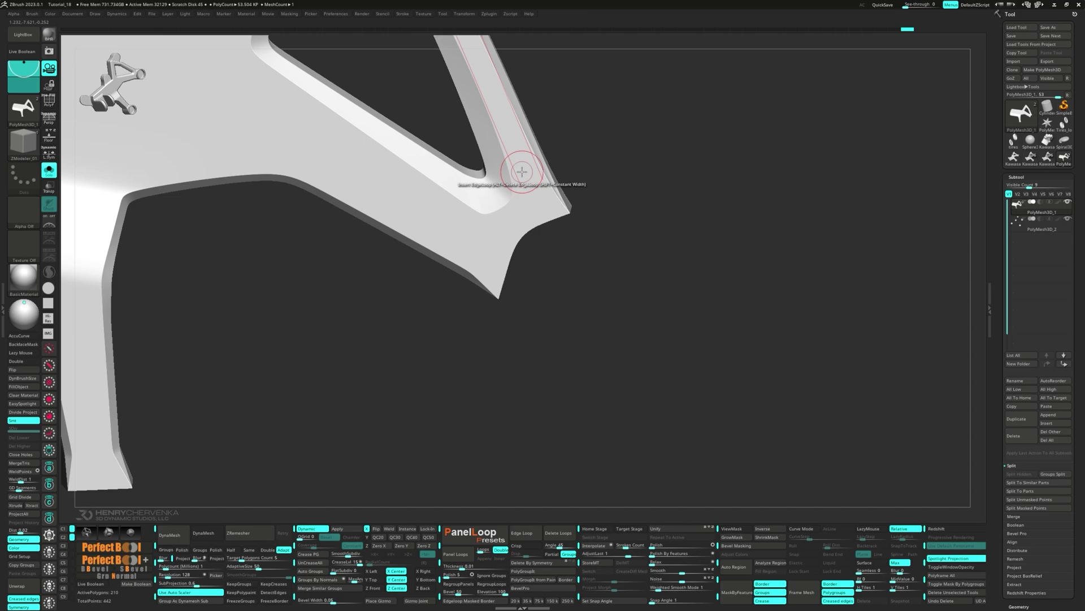
{"action": "mouse_move", "coordinate": [497, 203]}
{"action": "right_mouse_down"}
{"action": "mouse_move", "coordinate": [504, 181]}
{"action": "mouse_move", "coordinate": [485, 188]}
{"action": "mouse_move", "coordinate": [509, 212]}
{"action": "right_mouse_up"}
{"action": "left_click", "coordinate": [531, 155]}
Step: Show the polyframe and insert an edge loop across the bridge's outer arm just above its bend
{"action": "right_click_drag", "start_coordinate": [510, 213], "coordinate": [508, 350]}
{"action": "right_click_drag", "start_coordinate": [509, 350], "coordinate": [491, 316], "text": "ctrl"}
{"action": "key", "text": "shift+f"}
{"action": "left_click_drag", "start_coordinate": [454, 249], "coordinate": [448, 201]}
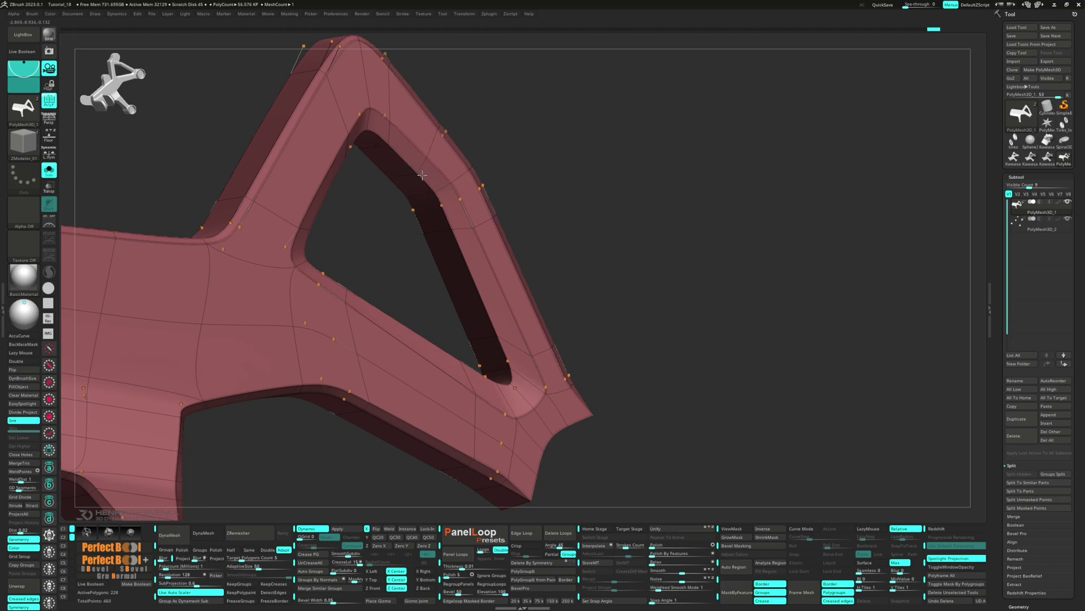
Step: Insert multiple edge loops across the bridge's arms to even out the long polygons
{"action": "key", "text": "space"}
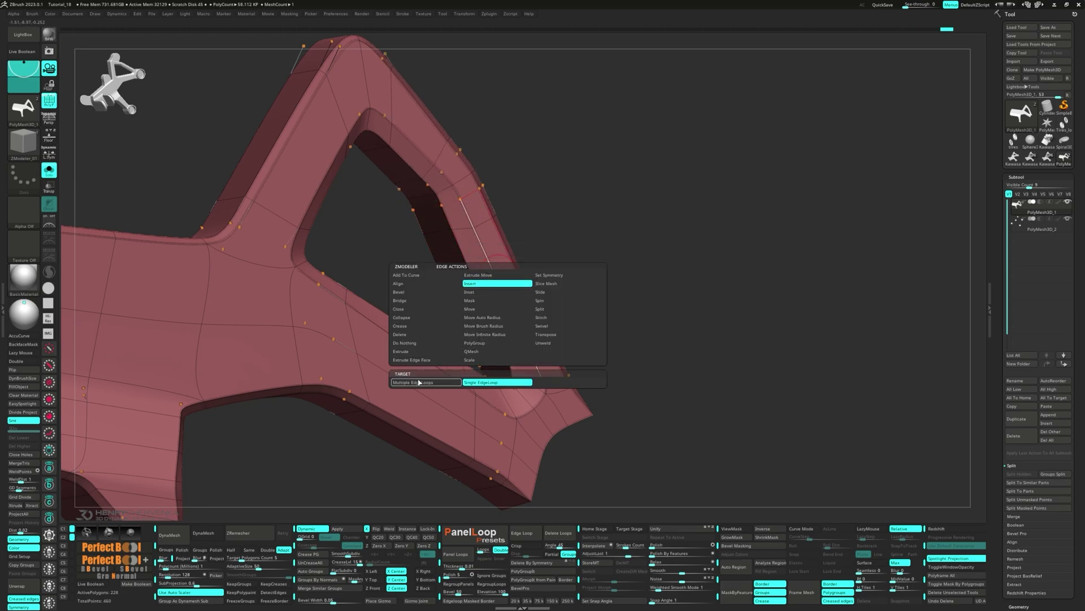
{"action": "left_click", "coordinate": [400, 326]}
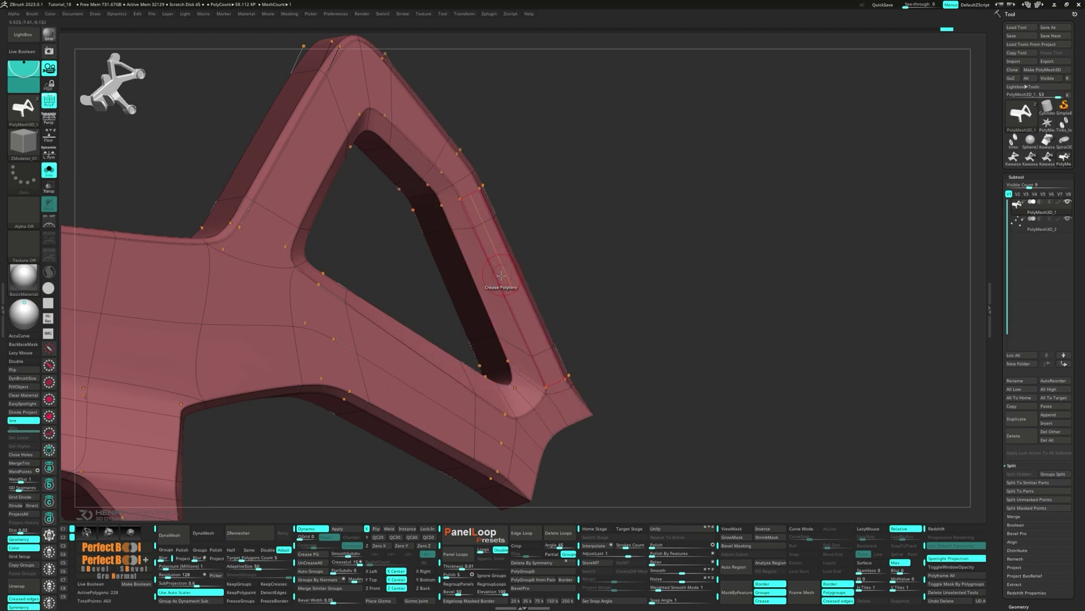
{"action": "left_click", "coordinate": [291, 151]}
{"action": "right_click_drag", "start_coordinate": [289, 158], "coordinate": [346, 212], "text": "ctrl"}
{"action": "left_click", "coordinate": [229, 188]}
{"action": "right_click_drag", "start_coordinate": [229, 189], "coordinate": [271, 170], "text": "ctrl"}
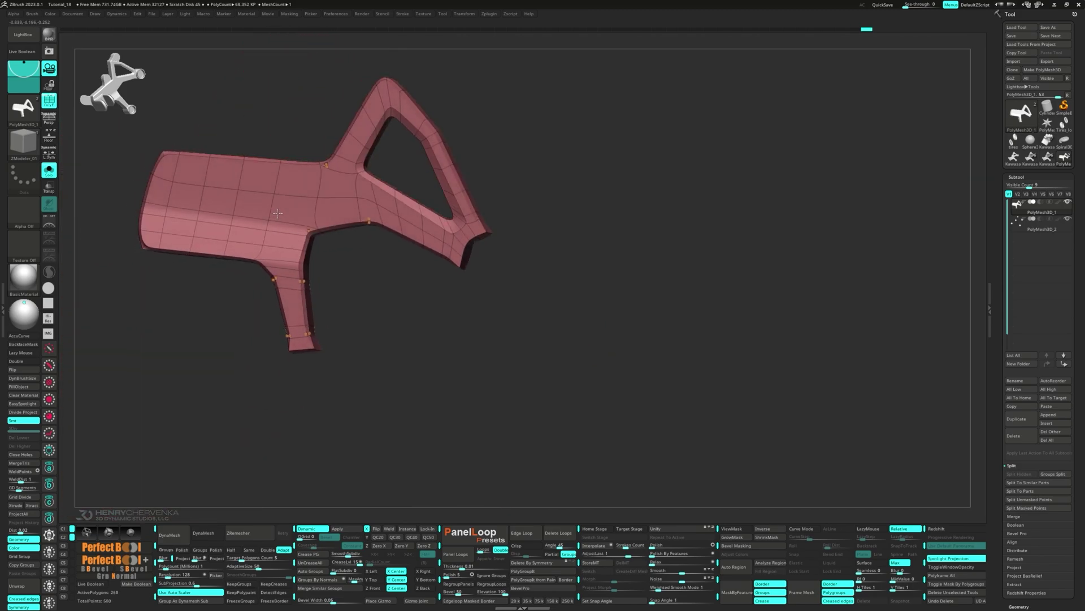
Step: Lower the crease level so the bracket's creased edges become slightly rounded, and hide the polyframe
{"action": "right_click_drag", "start_coordinate": [350, 221], "coordinate": [323, 207], "text": "alt"}
{"action": "right_click_drag", "start_coordinate": [161, 209], "coordinate": [187, 91], "text": "ctrl"}
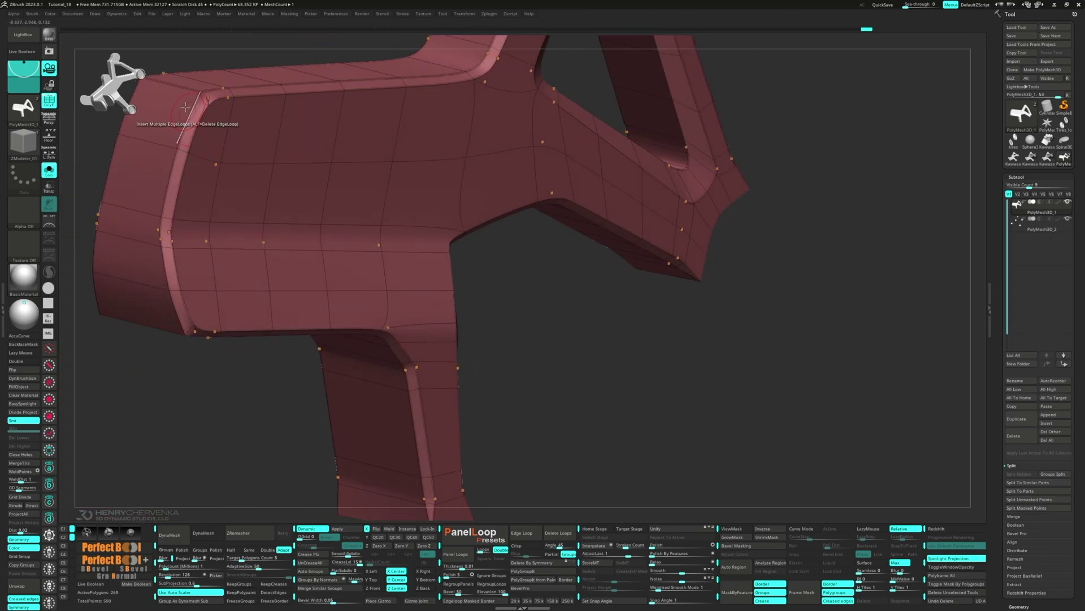
{"action": "key", "text": "space"}
{"action": "left_click", "coordinate": [108, 142]}
{"action": "right_click_drag", "start_coordinate": [164, 147], "coordinate": [195, 107]}
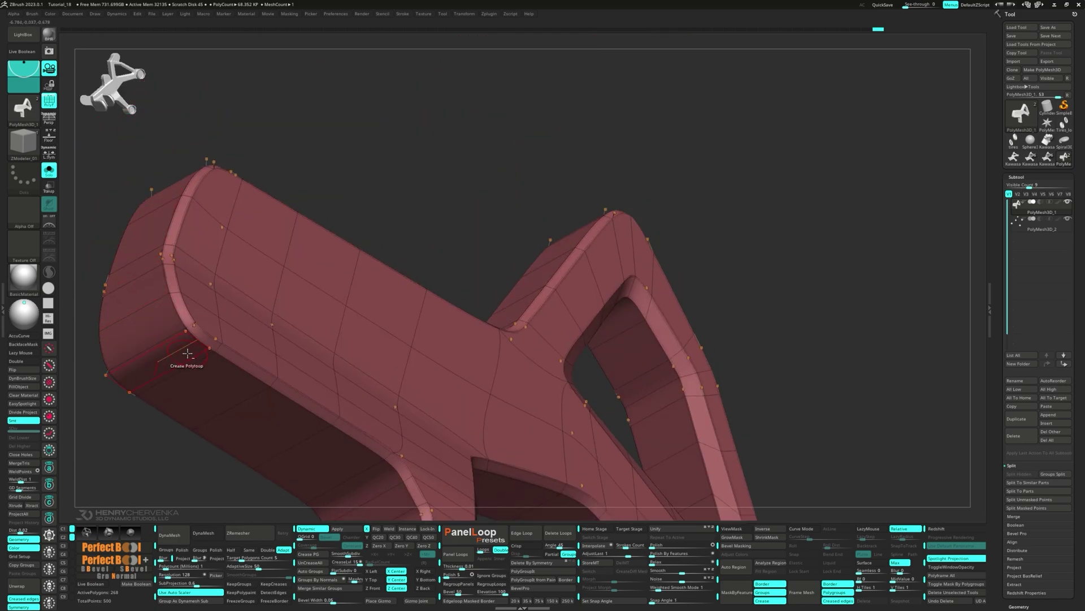
{"action": "right_click_drag", "start_coordinate": [187, 351], "coordinate": [185, 305], "text": "ctrl"}
{"action": "right_click_drag", "start_coordinate": [185, 305], "coordinate": [283, 384]}
{"action": "key", "text": "space"}
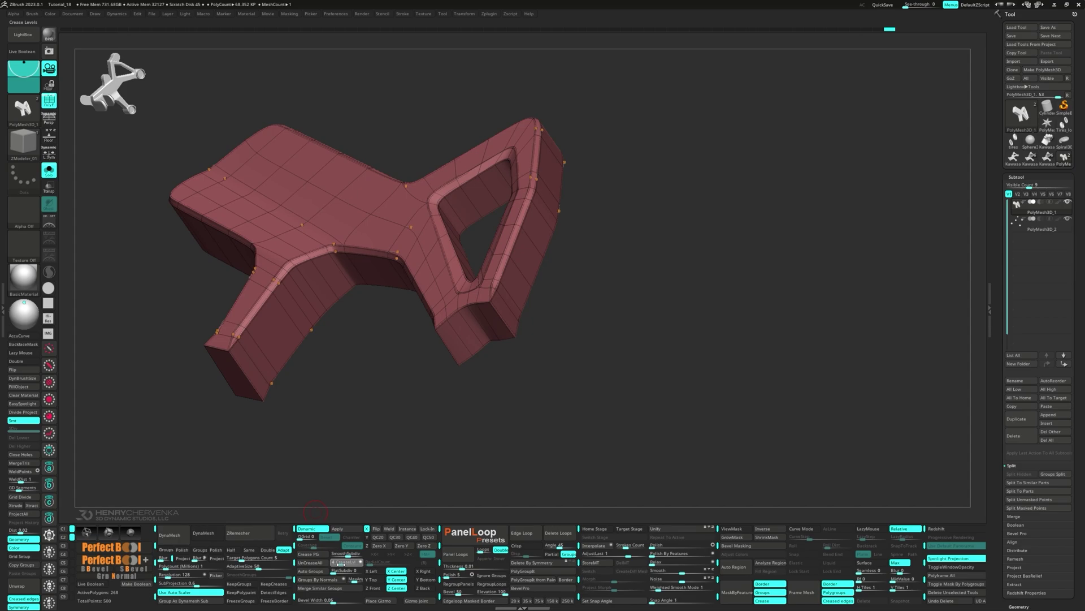
{"action": "key", "text": "shift+f"}
{"action": "right_click_drag", "start_coordinate": [311, 427], "coordinate": [305, 402]}
{"action": "right_click_drag", "start_coordinate": [305, 402], "coordinate": [271, 361], "text": "ctrl"}
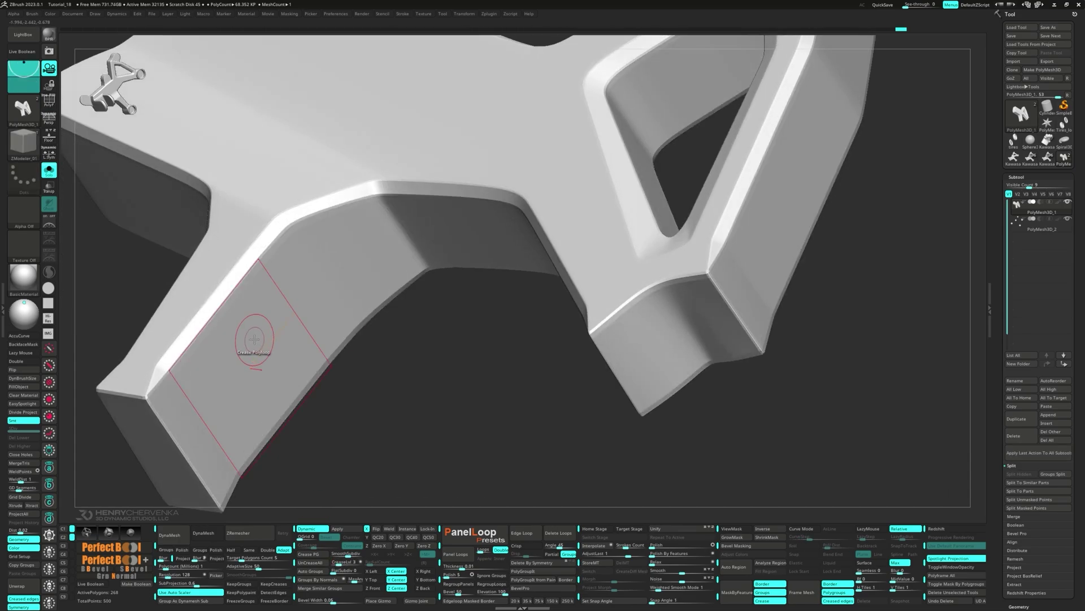
Step: Insert single edge loops around the perimeter of the bracket's side walls and show the polyframe
{"action": "key", "text": "space"}
{"action": "left_click", "coordinate": [269, 309]}
{"action": "left_click", "coordinate": [271, 407]}
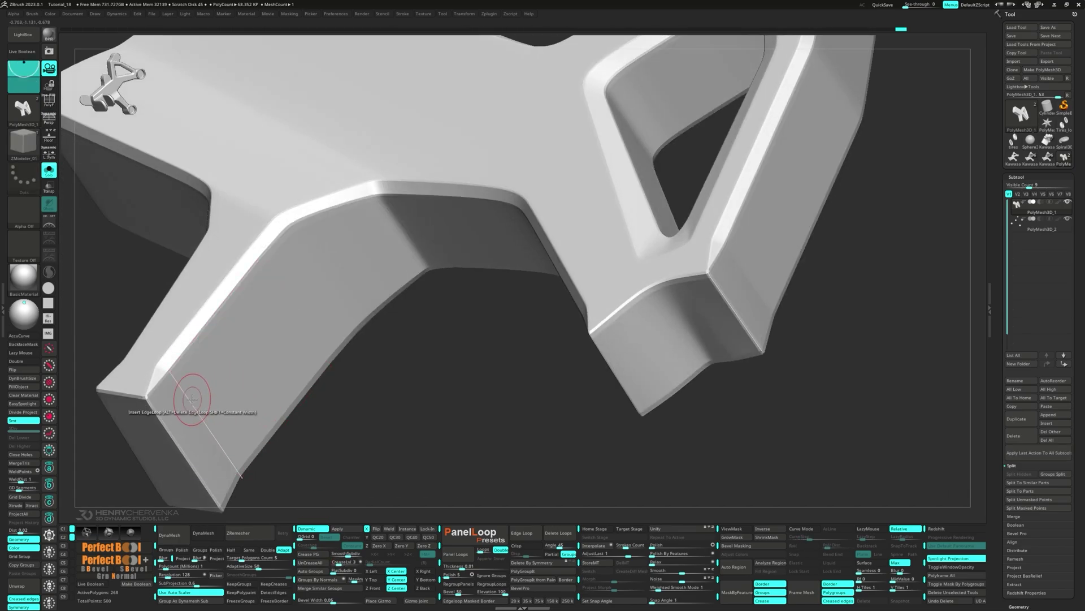
{"action": "left_click", "coordinate": [192, 399]}
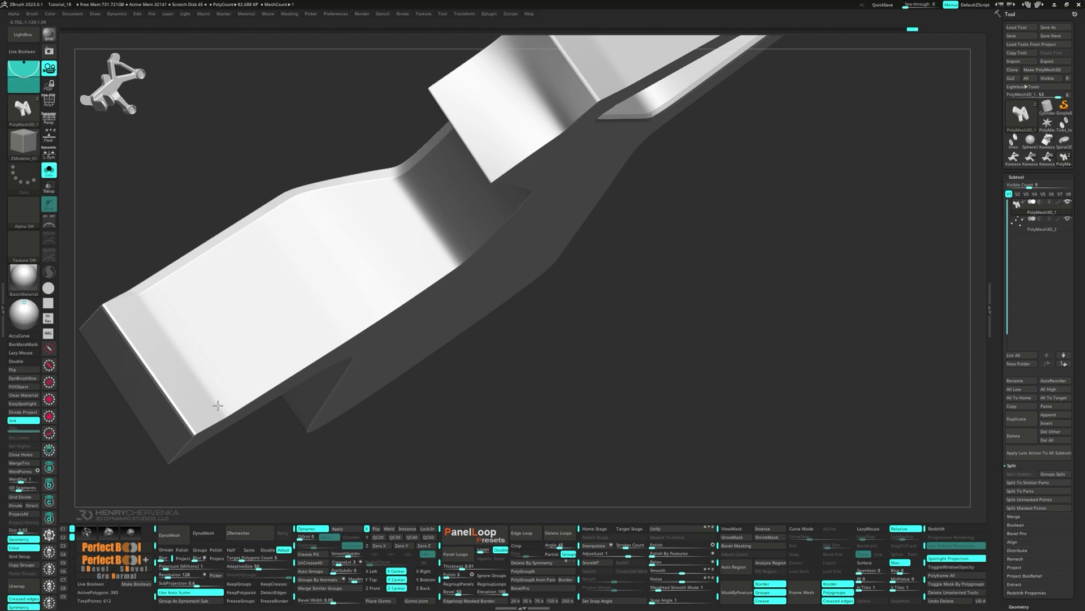
{"action": "key", "text": "shift+f"}
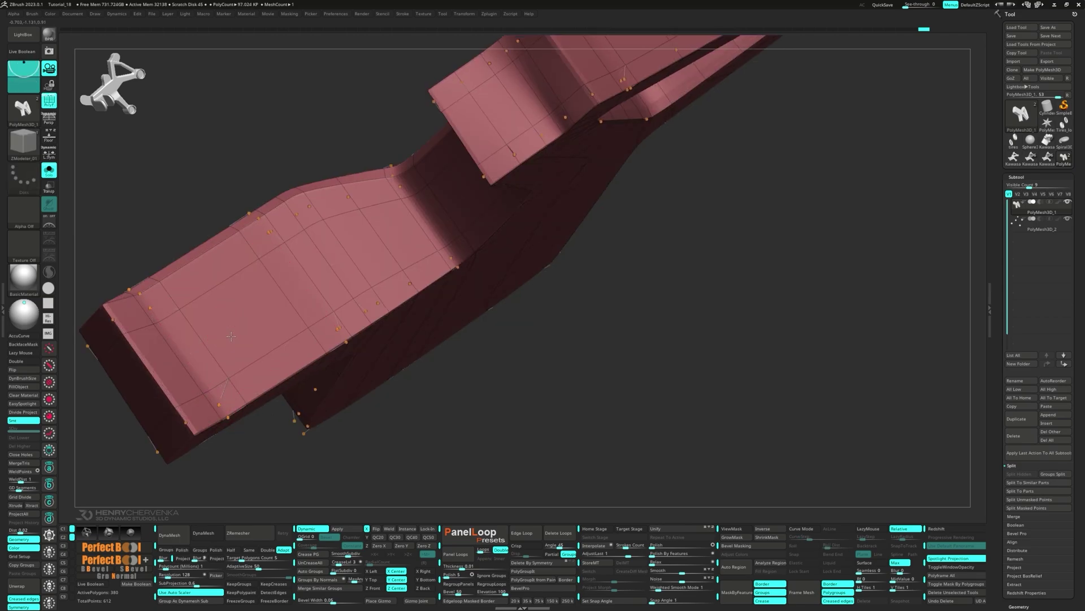
Step: Insert one more edge loop around the bracket's side walls with Insert Multiple EdgeLoops and hide the polyframe
{"action": "right_click_drag", "start_coordinate": [206, 383], "coordinate": [227, 360], "text": "ctrl"}
{"action": "right_click", "coordinate": [228, 360]}
{"action": "left_click", "coordinate": [131, 459]}
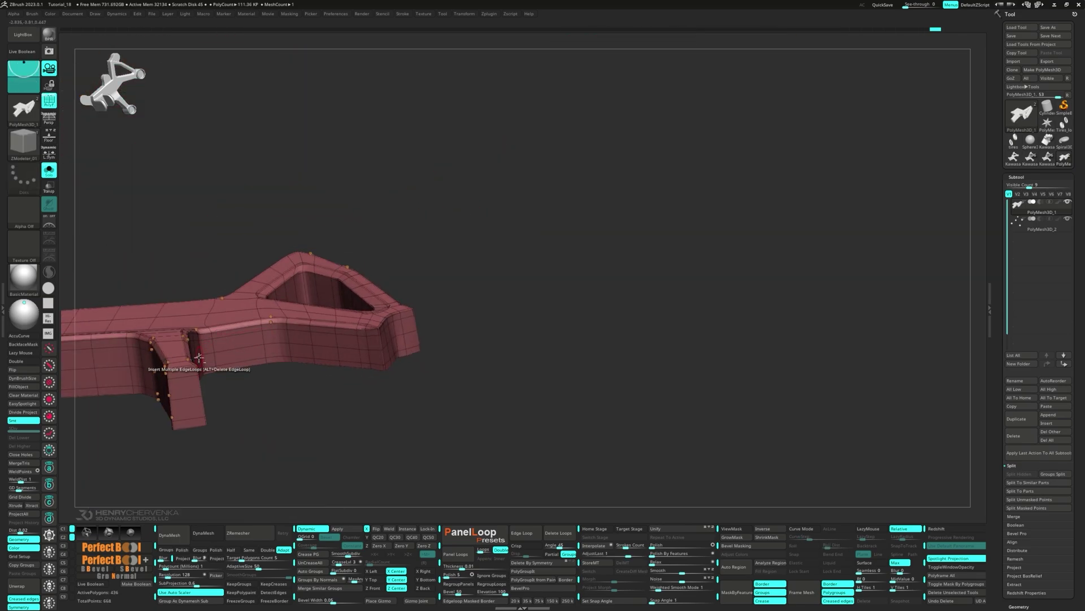
{"action": "mouse_move", "coordinate": [150, 366]}
{"action": "right_mouse_down"}
{"action": "mouse_move", "coordinate": [266, 327]}
{"action": "mouse_move", "coordinate": [255, 345]}
{"action": "mouse_move", "coordinate": [228, 351]}
{"action": "mouse_move", "coordinate": [322, 359]}
{"action": "right_mouse_up"}
{"action": "key", "text": "shift+f"}
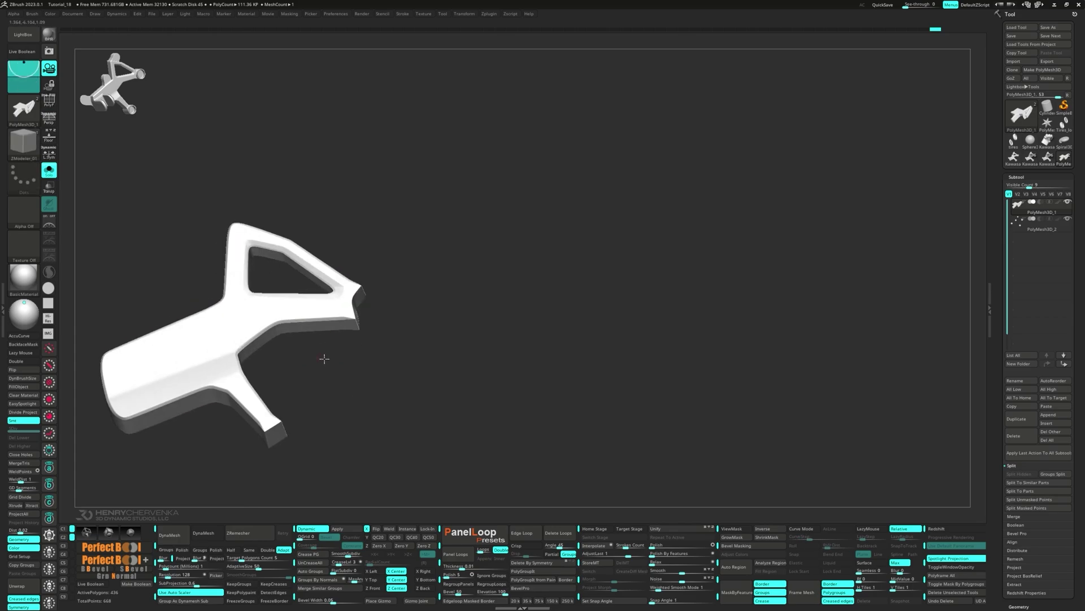
Step: Bring the cylinders back into view alongside the bracket and show the bracket's polyframe
{"action": "key", "text": "shift+grave"}
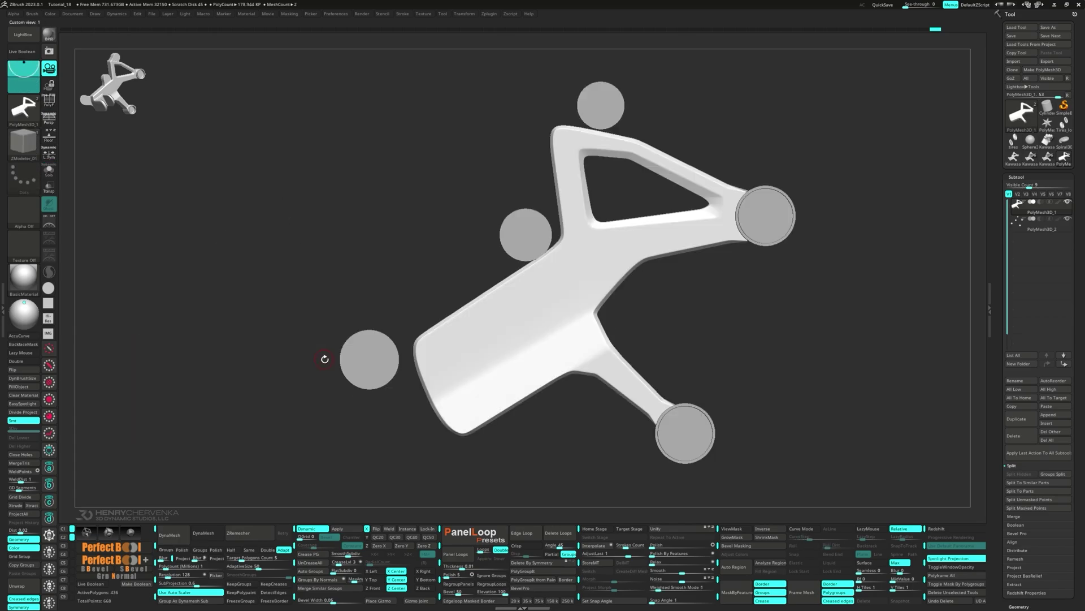
{"action": "key", "text": "shift+f"}
{"action": "key", "text": "shift+f"}
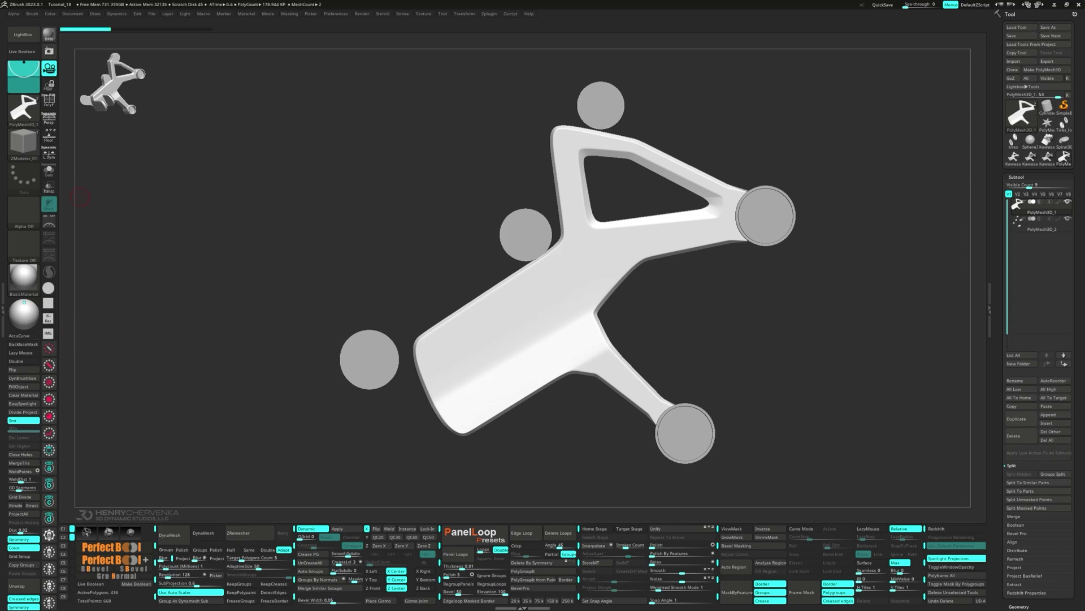
{"action": "right_click_drag", "start_coordinate": [80, 197], "coordinate": [105, 212]}
{"action": "key", "text": "shift+f"}
{"action": "right_click_drag", "start_coordinate": [727, 195], "coordinate": [698, 254], "text": "ctrl"}
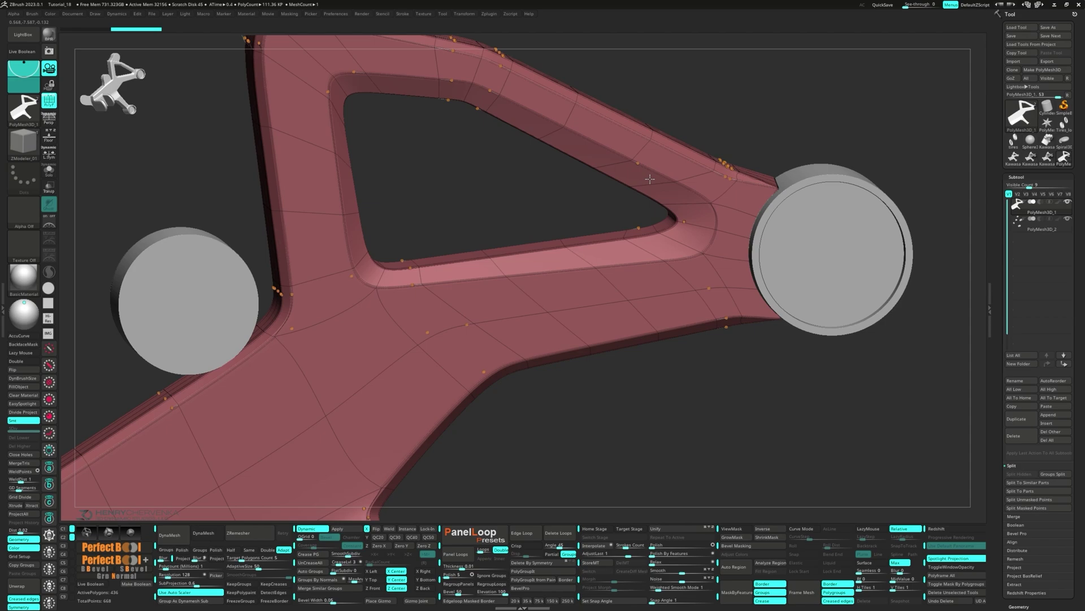
{"action": "right_click_drag", "start_coordinate": [666, 253], "coordinate": [658, 218], "text": "ctrl"}
{"action": "right_click_drag", "start_coordinate": [658, 218], "coordinate": [409, 373]}
Step: Insert a single edge loop across the bracket's wide free end with the ZModeler edge Insert action
{"action": "key", "text": "space"}
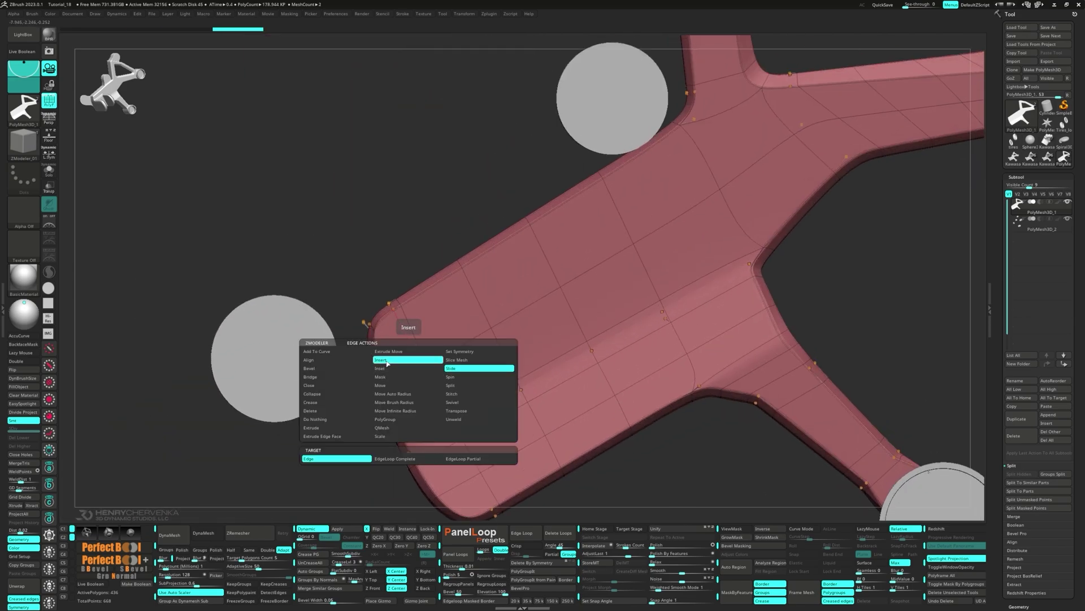
{"action": "left_click", "coordinate": [388, 361]}
{"action": "key", "text": "space"}
{"action": "left_click", "coordinate": [376, 459]}
{"action": "left_click", "coordinate": [402, 375]}
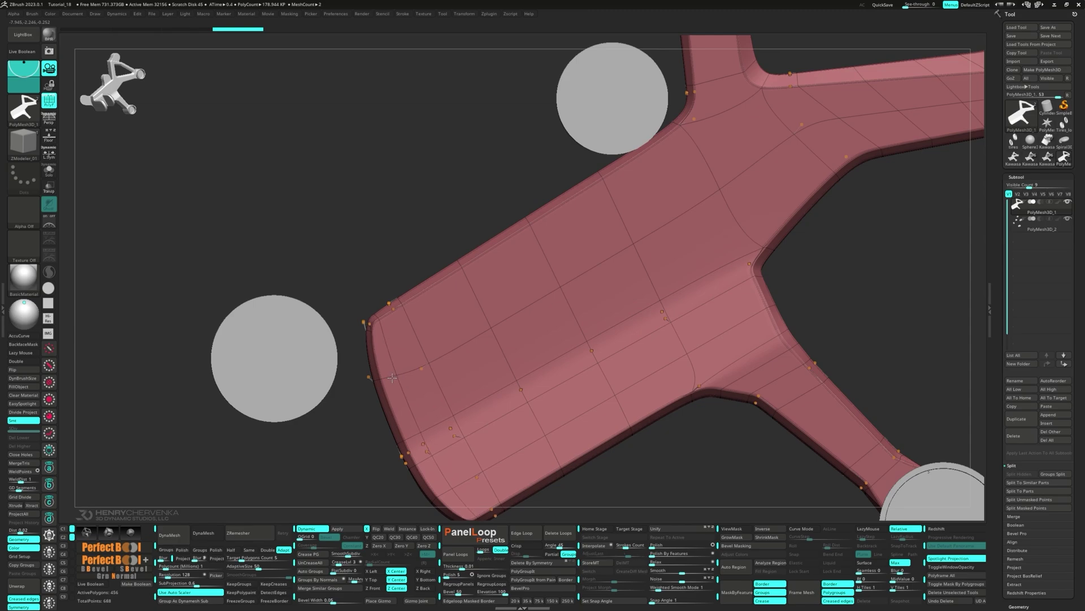
{"action": "right_click_drag", "start_coordinate": [480, 418], "coordinate": [475, 368], "text": "ctrl"}
{"action": "right_click_drag", "start_coordinate": [475, 367], "coordinate": [425, 372]}
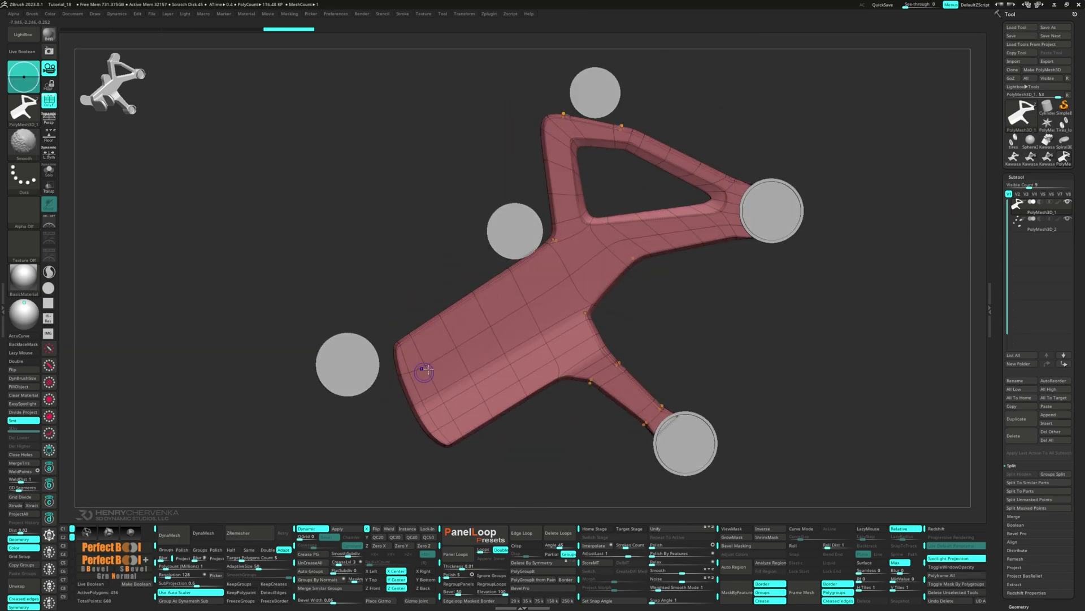
Step: Select the cylinders' subtool and use MaskLasso to mask all but the bracket-facing half of the uppermost cylinder
{"action": "left_click", "coordinate": [595, 87], "text": "alt"}
{"action": "key", "text": "f"}
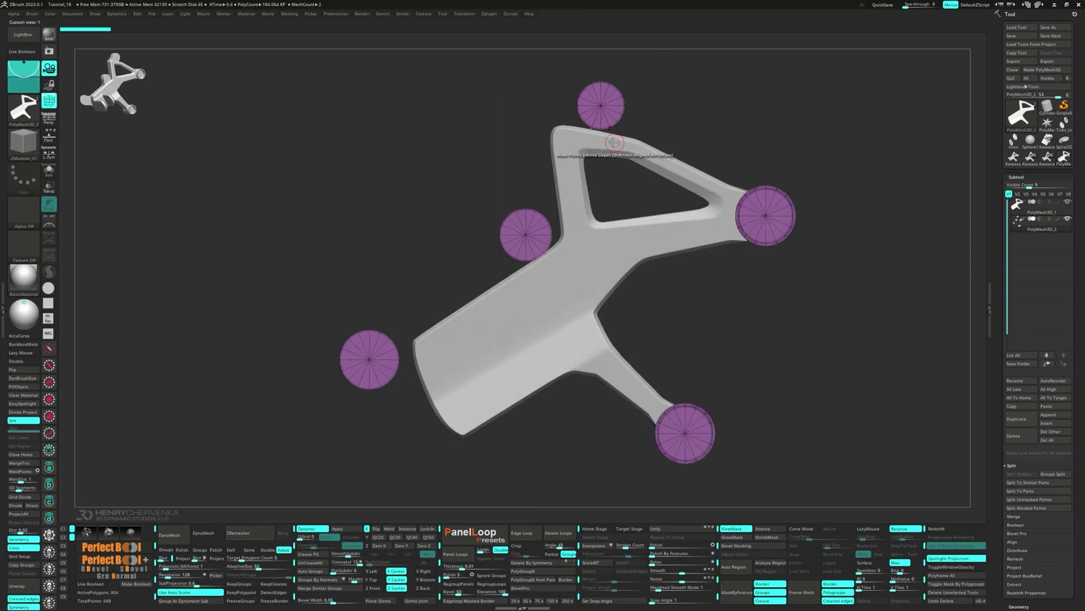
{"action": "key", "text": "m"}
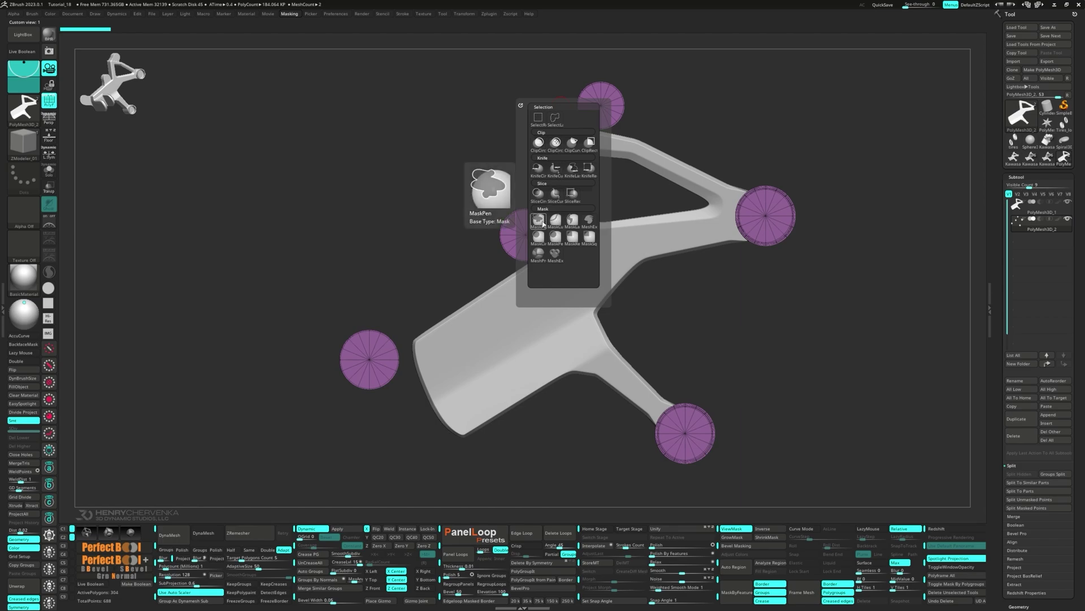
{"action": "left_click", "coordinate": [539, 221]}
{"action": "mouse_move", "coordinate": [529, 122]}
{"action": "left_mouse_down", "text": "ctrl"}
{"action": "mouse_move", "coordinate": [548, 136]}
{"action": "mouse_move", "coordinate": [628, 109]}
{"action": "mouse_move", "coordinate": [565, 93]}
{"action": "left_mouse_up", "text": "ctrl"}
{"action": "left_click", "coordinate": [484, 137], "text": "ctrl"}
Step: Extrude the unmasked half of the uppermost cylinder into the bracket's upper corner and adjust its end with the gizmo
{"action": "key", "text": "w"}
{"action": "left_click_drag", "start_coordinate": [600, 239], "coordinate": [593, 259], "text": "ctrl"}
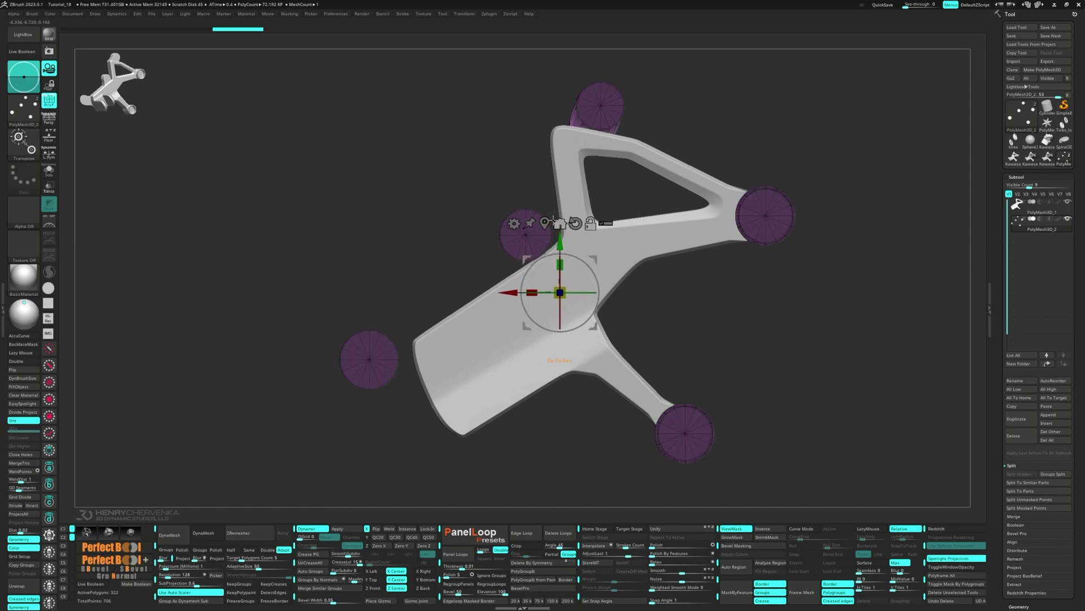
{"action": "left_click", "coordinate": [545, 223]}
{"action": "left_click_drag", "start_coordinate": [573, 171], "coordinate": [559, 165], "text": "alt"}
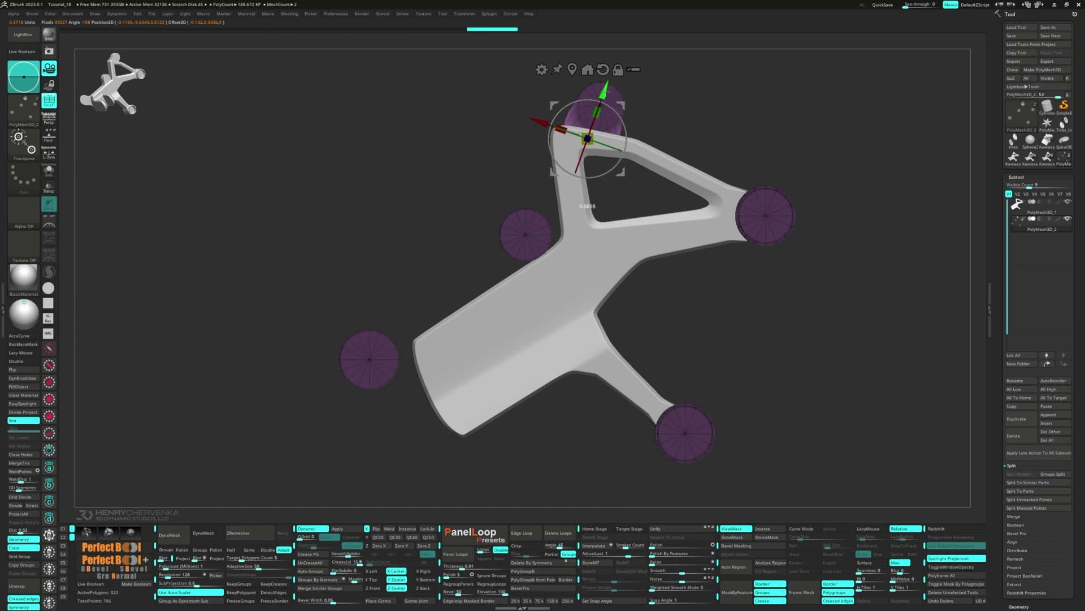
{"action": "left_click_drag", "start_coordinate": [626, 174], "coordinate": [623, 176]}
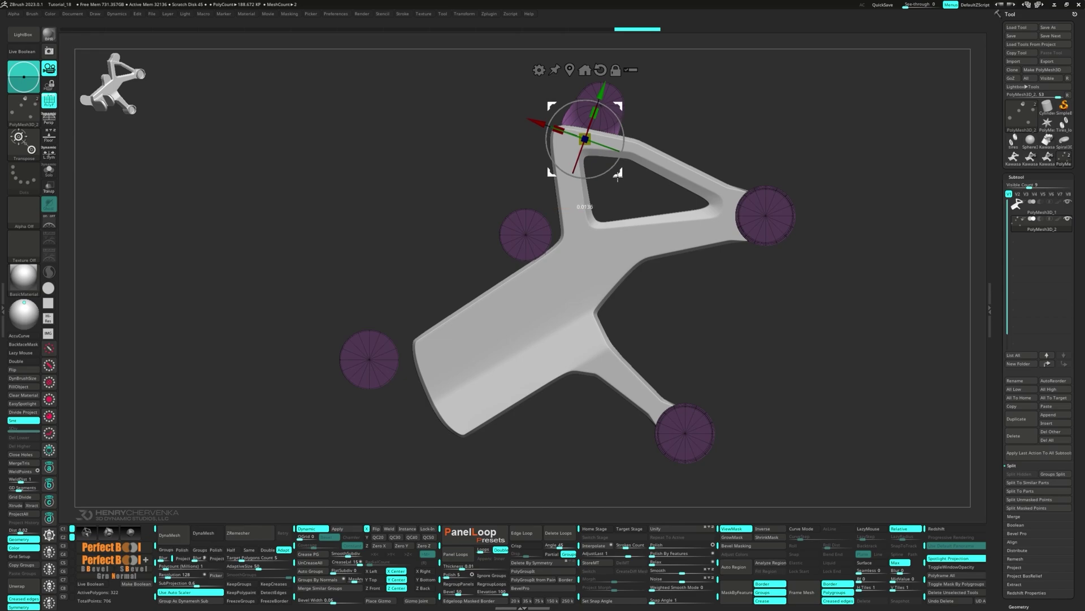
{"action": "left_click_drag", "start_coordinate": [618, 177], "coordinate": [614, 178]}
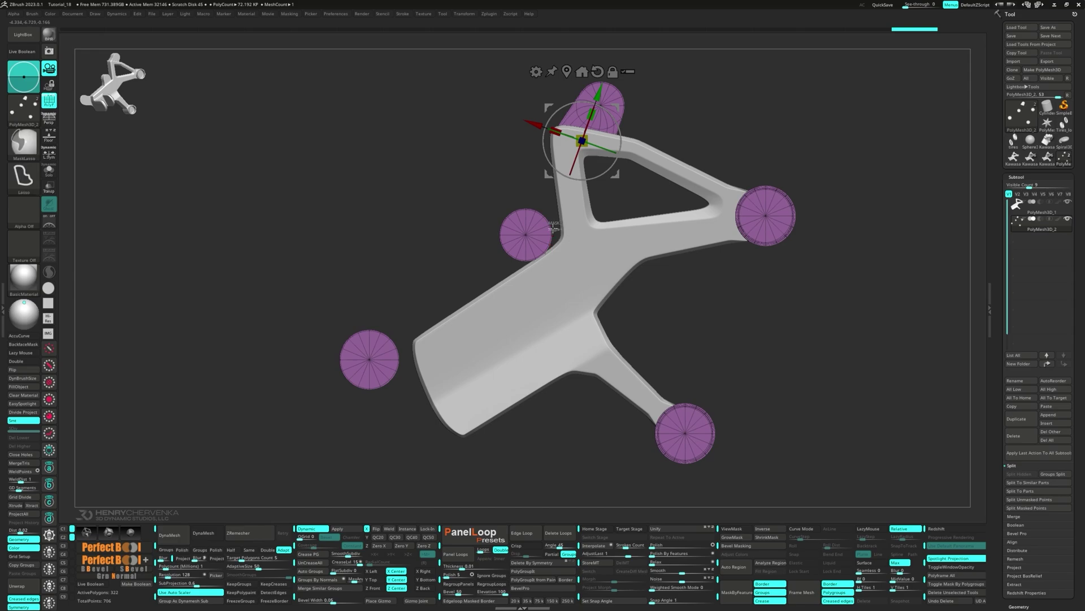
Step: Isolate the bracket-facing half of the middle cylinder with a mask and extrude it into the bracket's upper edge
{"action": "mouse_move", "coordinate": [512, 244]}
{"action": "left_mouse_down", "text": "ctrl"}
{"action": "mouse_move", "coordinate": [552, 283]}
{"action": "mouse_move", "coordinate": [576, 255]}
{"action": "left_mouse_up", "text": "ctrl"}
{"action": "left_click_drag", "start_coordinate": [613, 176], "coordinate": [619, 192], "text": "ctrl"}
{"action": "left_click", "coordinate": [573, 88]}
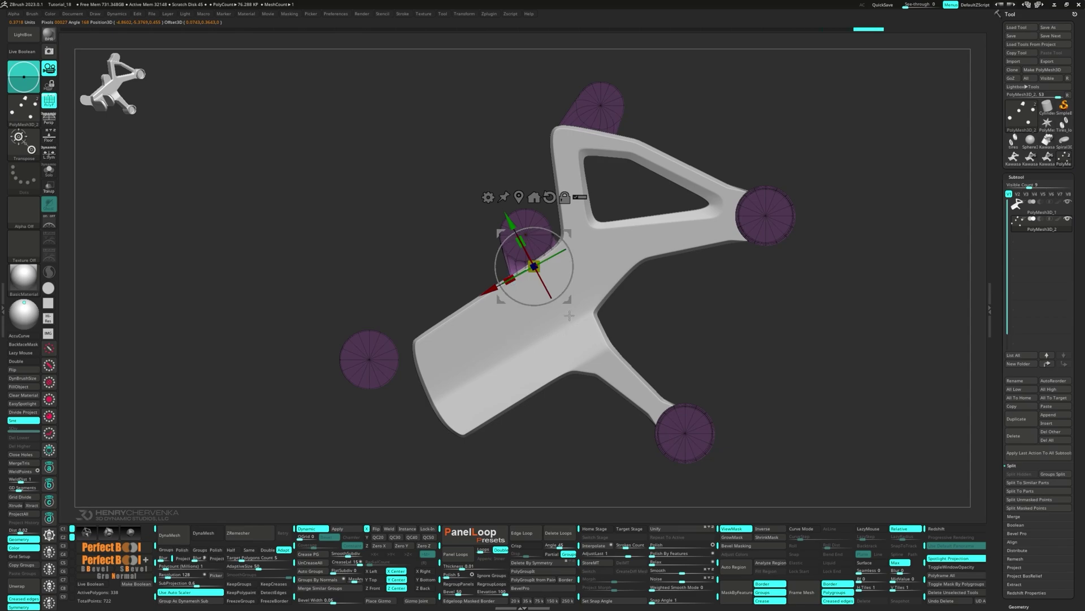
{"action": "left_click_drag", "start_coordinate": [567, 298], "coordinate": [564, 301]}
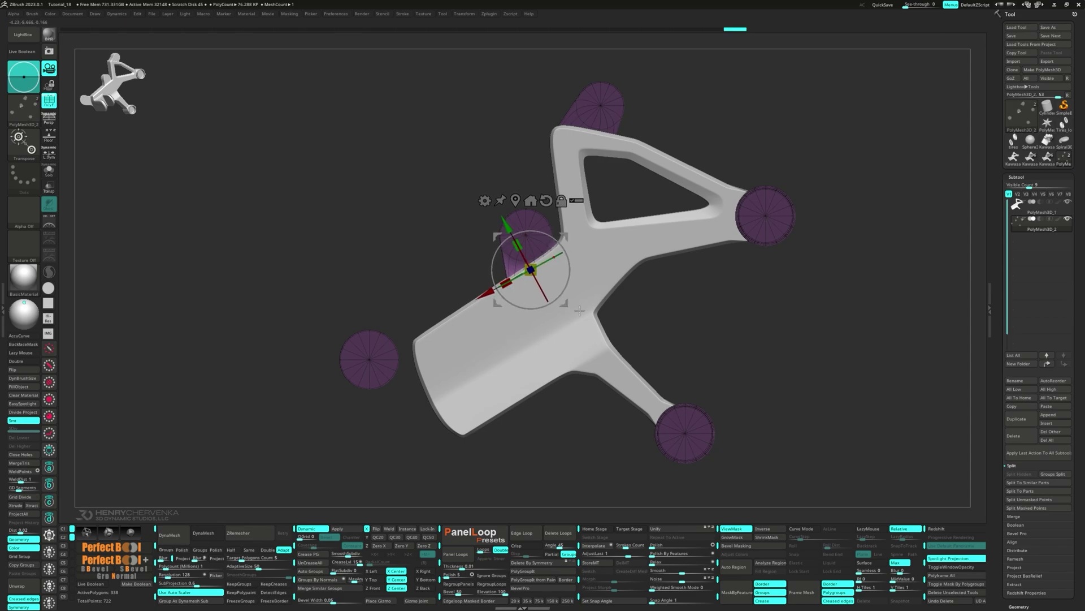
Step: Isolate the lowest outer cylinder's bracket-facing side, extrude it in two bent segments into the bracket's wide end, and clear the mask
{"action": "left_click_drag", "start_coordinate": [403, 303], "coordinate": [375, 333], "text": "ctrl"}
{"action": "left_click_drag", "start_coordinate": [360, 384], "coordinate": [393, 408], "text": "ctrl"}
{"action": "left_click", "coordinate": [394, 408], "text": "ctrl"}
{"action": "mouse_move", "coordinate": [564, 306]}
{"action": "left_mouse_down", "text": "ctrl"}
{"action": "mouse_move", "coordinate": [606, 312]}
{"action": "mouse_move", "coordinate": [454, 407]}
{"action": "left_mouse_up", "text": "ctrl"}
{"action": "left_click_drag", "start_coordinate": [461, 369], "coordinate": [460, 354], "text": "alt"}
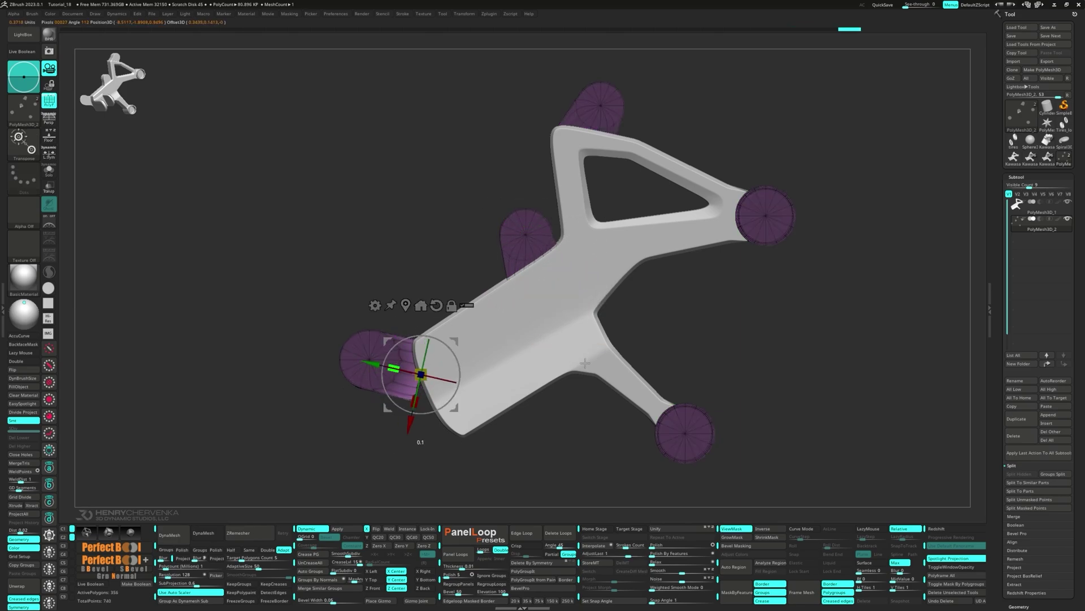
{"action": "left_click_drag", "start_coordinate": [453, 408], "coordinate": [453, 377]}
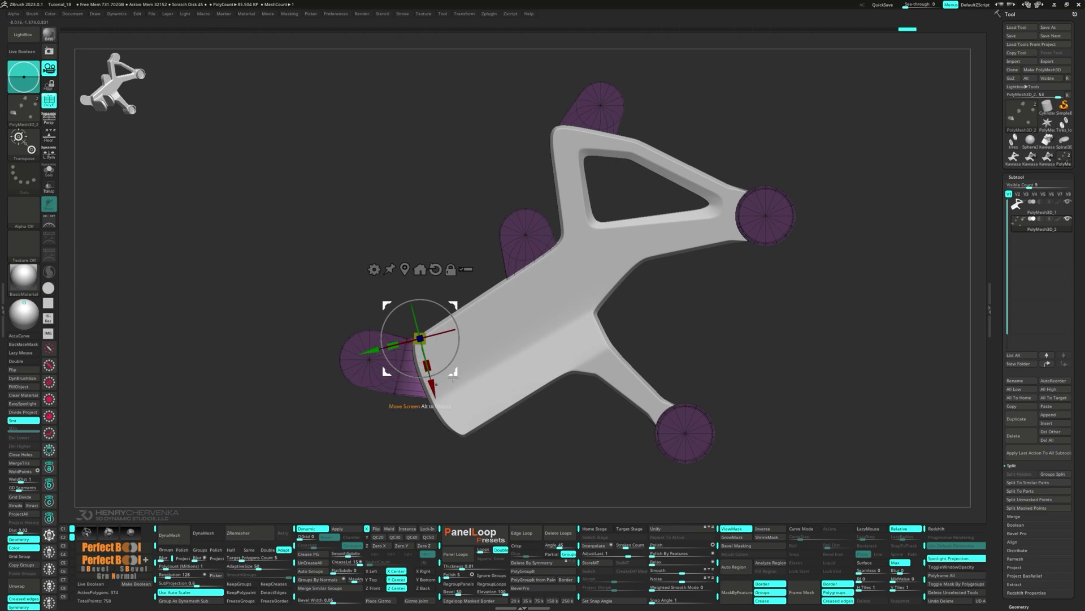
{"action": "key", "text": "q"}
{"action": "left_click_drag", "start_coordinate": [410, 412], "coordinate": [339, 412]}
{"action": "left_click_drag", "start_coordinate": [272, 384], "coordinate": [295, 392], "text": "ctrl"}
{"action": "left_click_drag", "start_coordinate": [386, 390], "coordinate": [363, 411]}
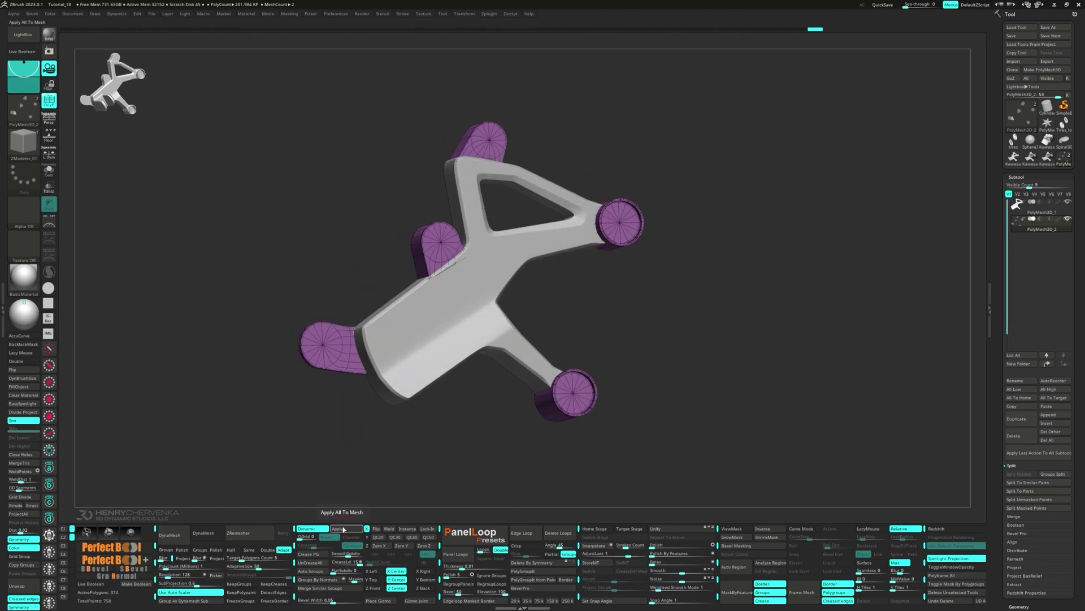
Step: Apply dynamic subdivision to the cylinders and the bracket, and delete their lower subdivision levels
{"action": "left_click", "coordinate": [343, 529]}
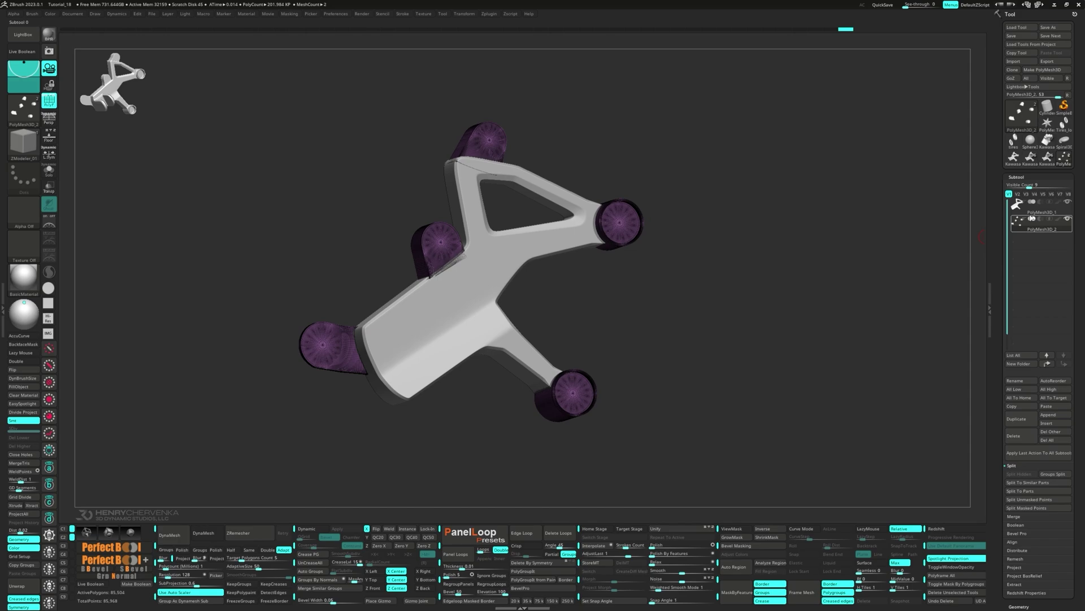
{"action": "left_click", "coordinate": [1035, 207]}
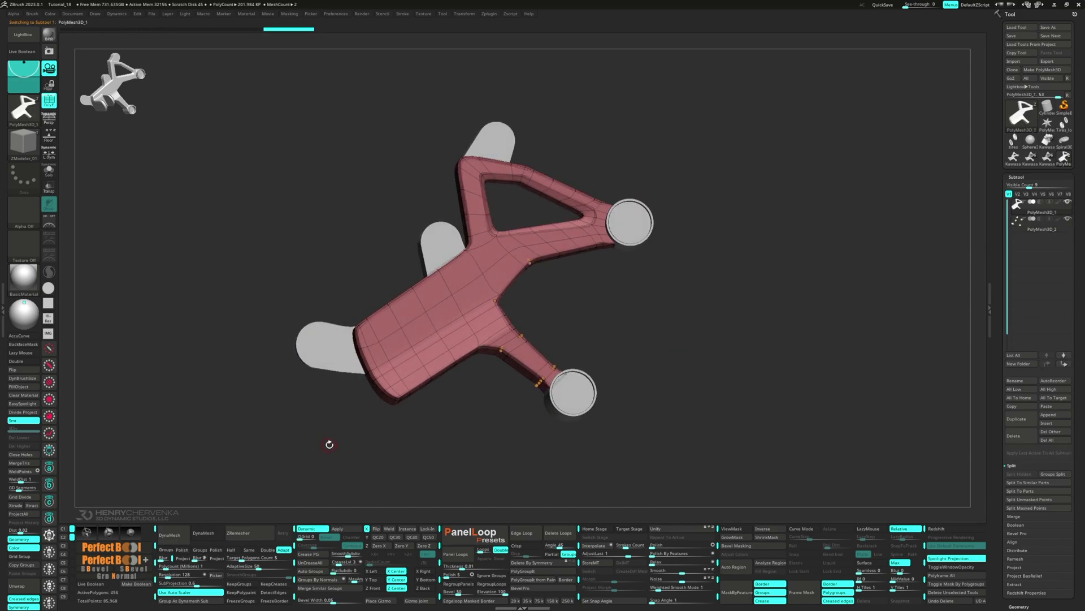
{"action": "left_click", "coordinate": [338, 529]}
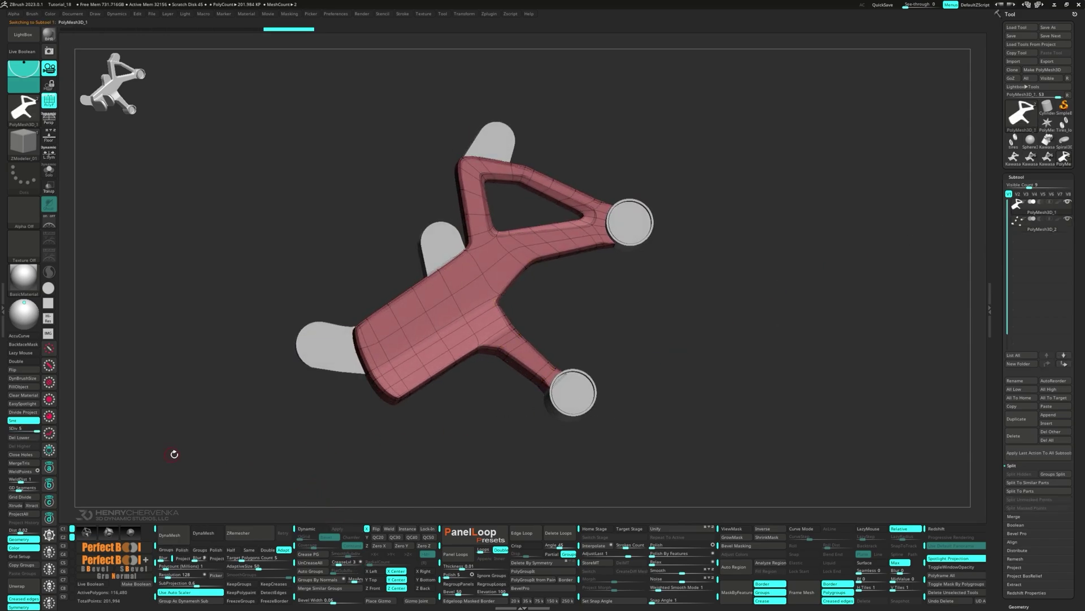
{"action": "left_click", "coordinate": [29, 439]}
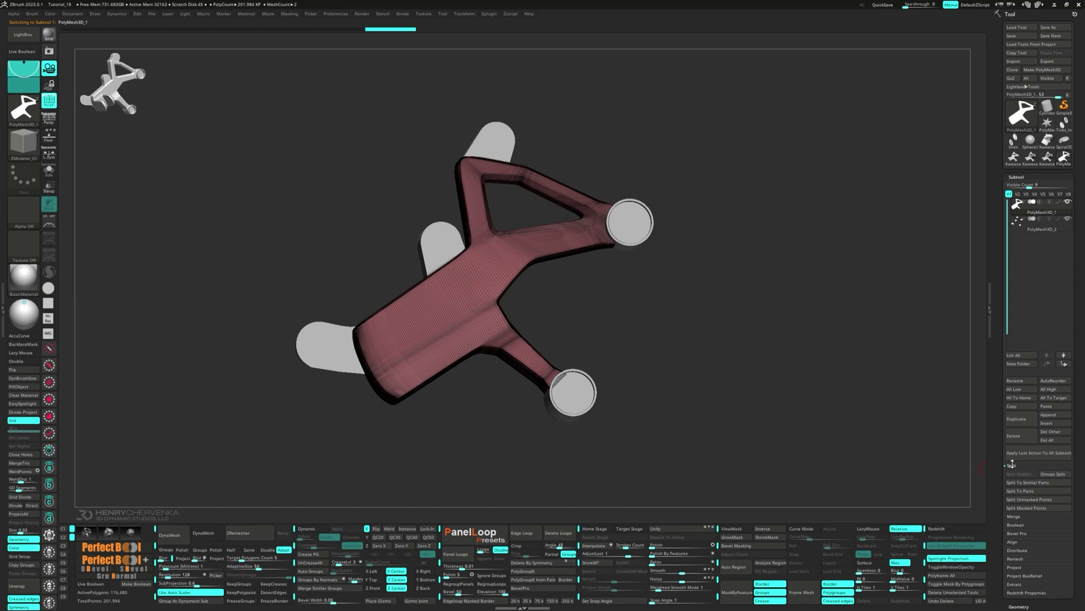
Step: Merge the bracket down with the cylinders into one subtool and hide the polyframe
{"action": "left_click", "coordinate": [1016, 516]}
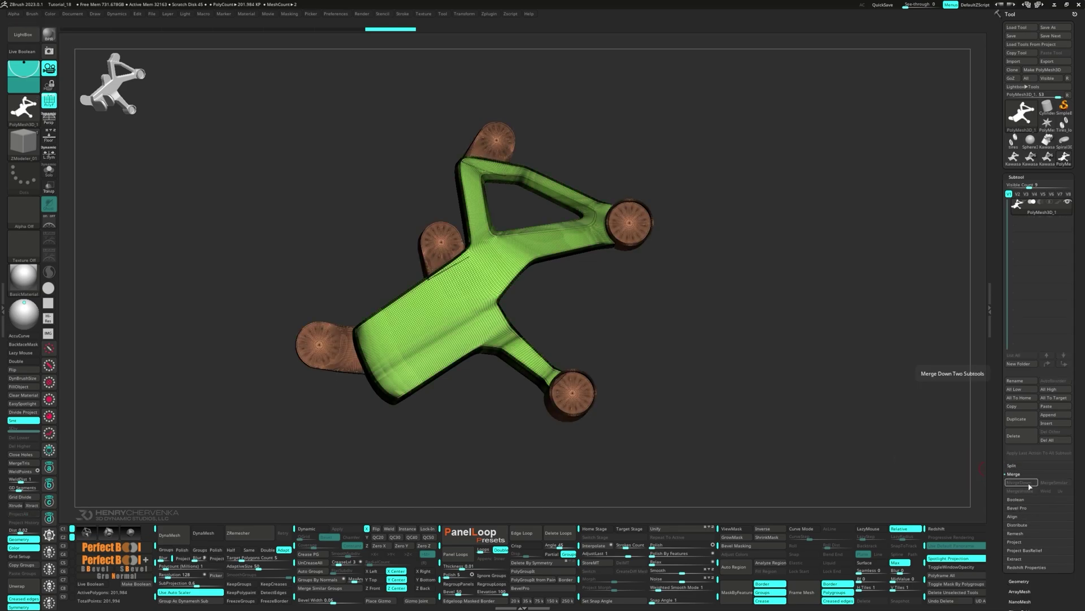
{"action": "mouse_move", "coordinate": [676, 323]}
{"action": "left_mouse_down"}
{"action": "mouse_move", "coordinate": [691, 358]}
{"action": "mouse_move", "coordinate": [668, 324]}
{"action": "left_mouse_up"}
{"action": "key", "text": "f"}
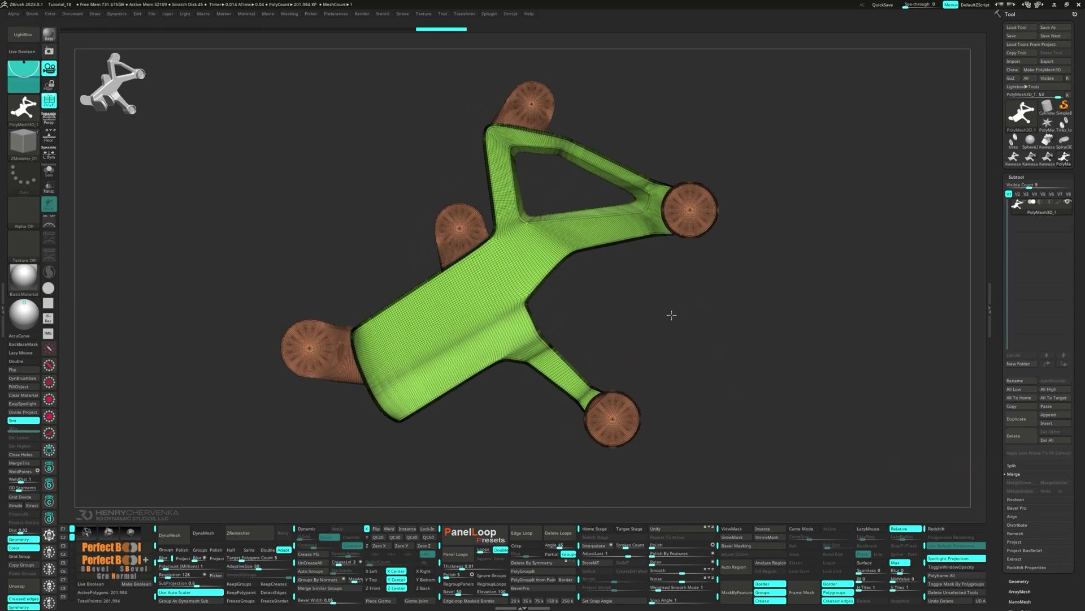
{"action": "key", "text": "shift+f"}
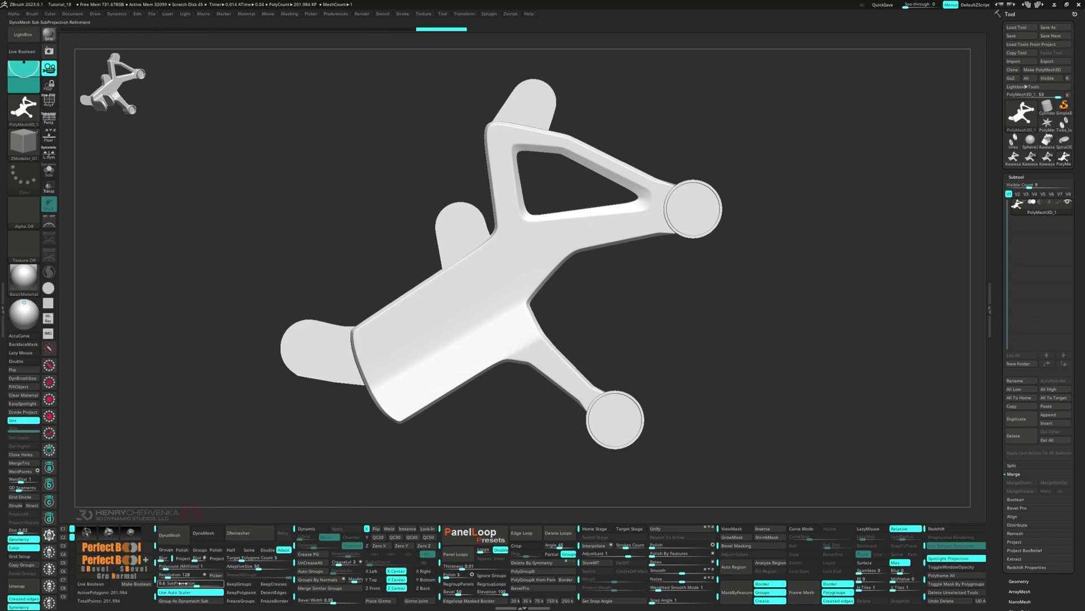
Step: Convert the merged bracket and cylinders to a high-resolution DynaMesh
{"action": "left_click", "coordinate": [168, 539]}
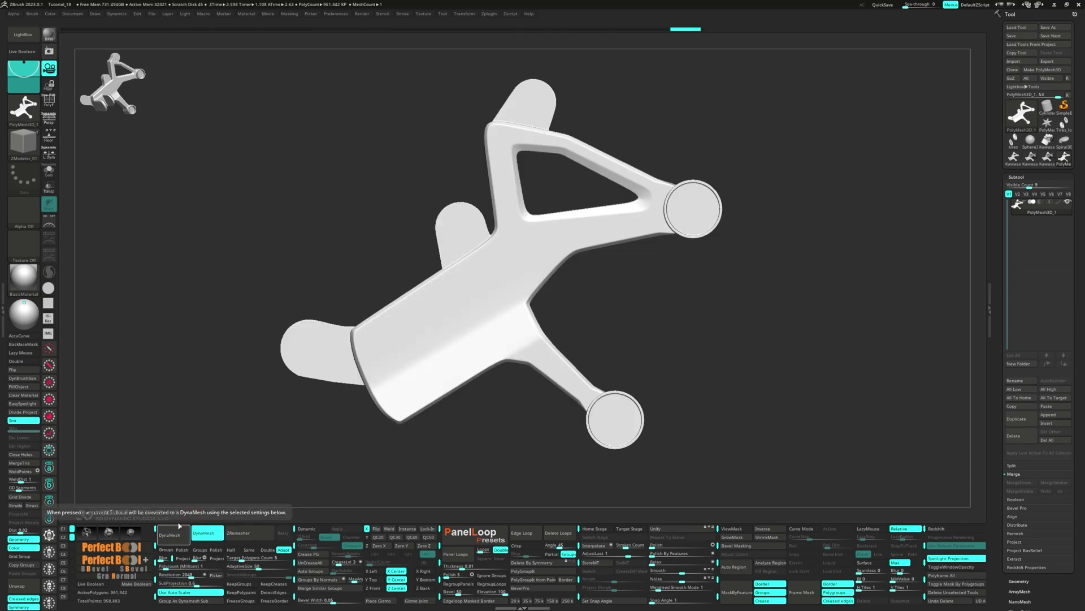
{"action": "right_click_drag", "start_coordinate": [377, 353], "coordinate": [406, 367]}
{"action": "left_click_drag", "start_coordinate": [603, 501], "coordinate": [607, 513]}
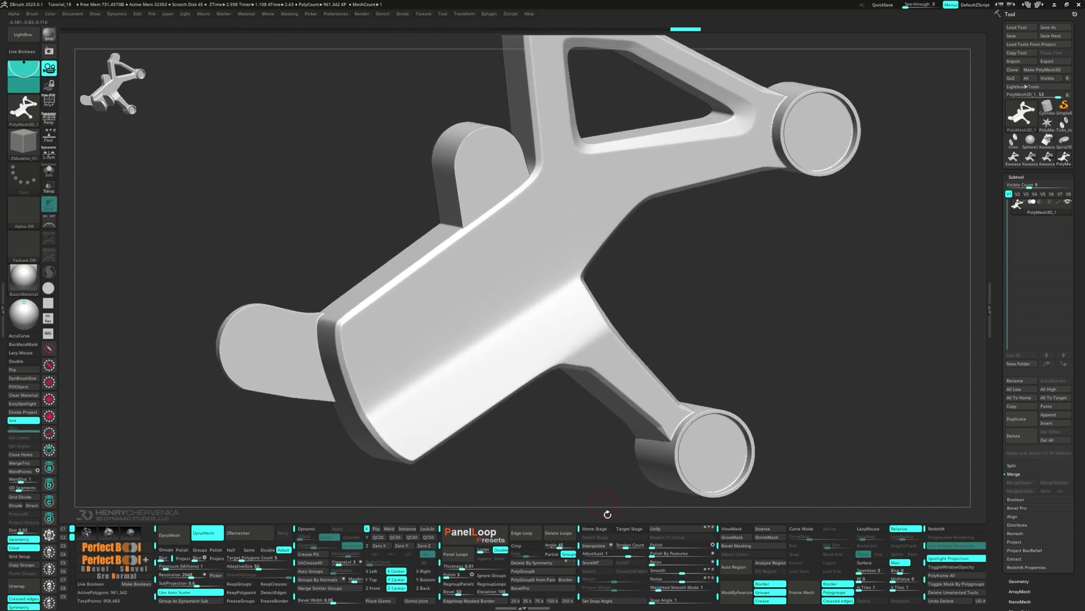
Step: Polish the DynaMesh to soften the edges and junctions, and inspect the bracket around the cylinder connections
{"action": "left_click", "coordinate": [659, 544]}
{"action": "right_click_drag", "start_coordinate": [586, 369], "coordinate": [557, 352], "text": "ctrl"}
{"action": "right_click_drag", "start_coordinate": [562, 226], "coordinate": [579, 262], "text": "ctrl"}
{"action": "scroll", "coordinate": [579, 261], "scroll_direction": "up", "scroll_amount": 3}
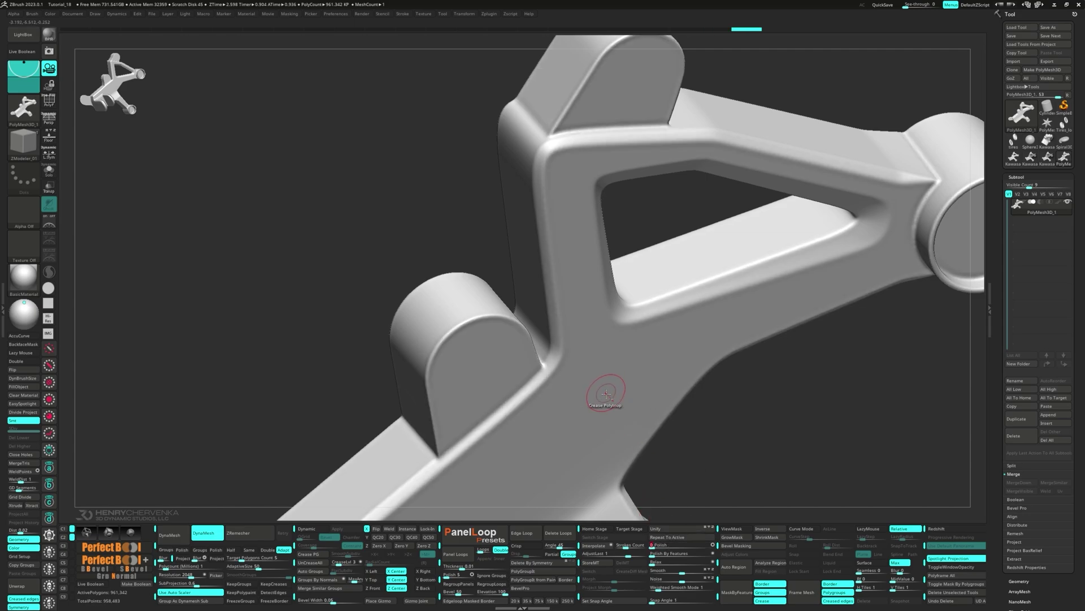
{"action": "scroll", "coordinate": [552, 376], "scroll_direction": "down", "scroll_amount": 3}
{"action": "key", "text": "shift"}
{"action": "right_click_drag", "start_coordinate": [557, 370], "coordinate": [566, 364], "text": "shift"}
{"action": "key", "text": "f"}
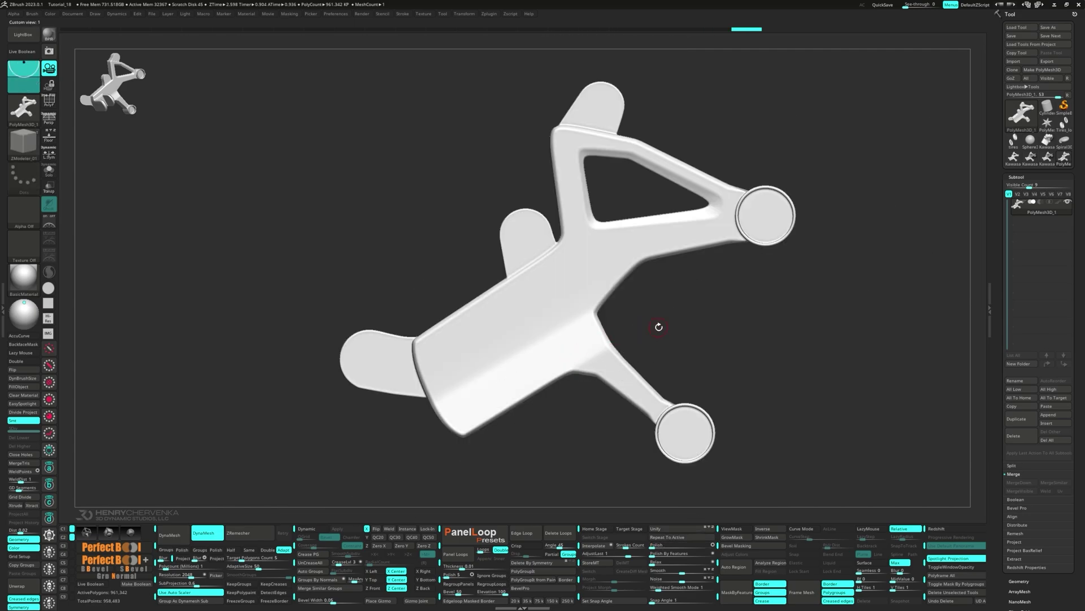
{"action": "key", "text": "shift+f"}
{"action": "key", "text": "shift+f"}
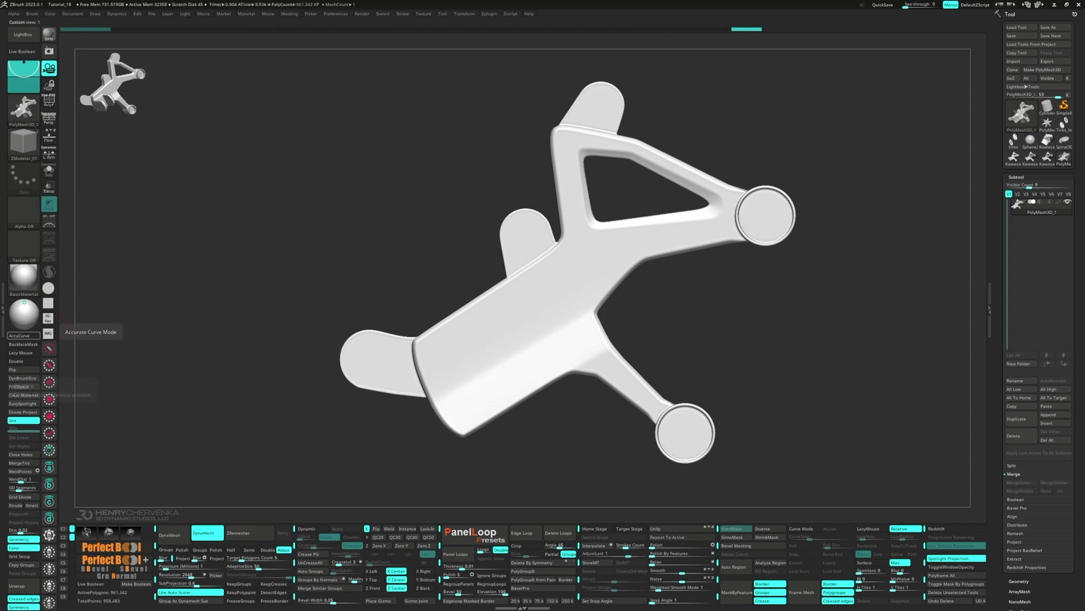
Step: Mask the bracket, add a PolyCube at its wide end from the gizmo, and separate the cube into its own subtool
{"action": "key", "text": "w"}
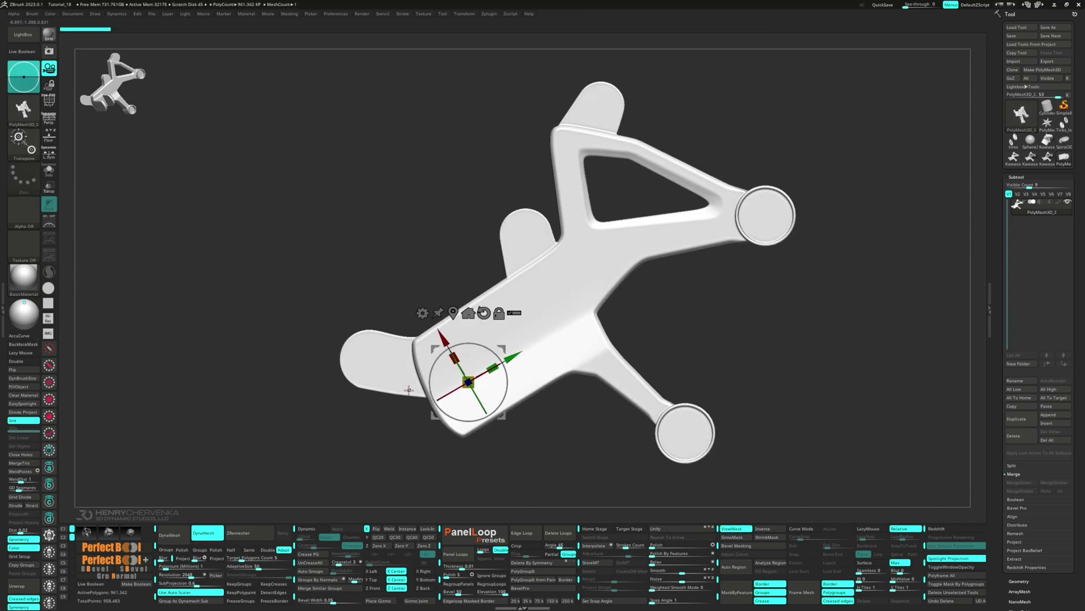
{"action": "left_click", "coordinate": [366, 307], "text": "ctrl"}
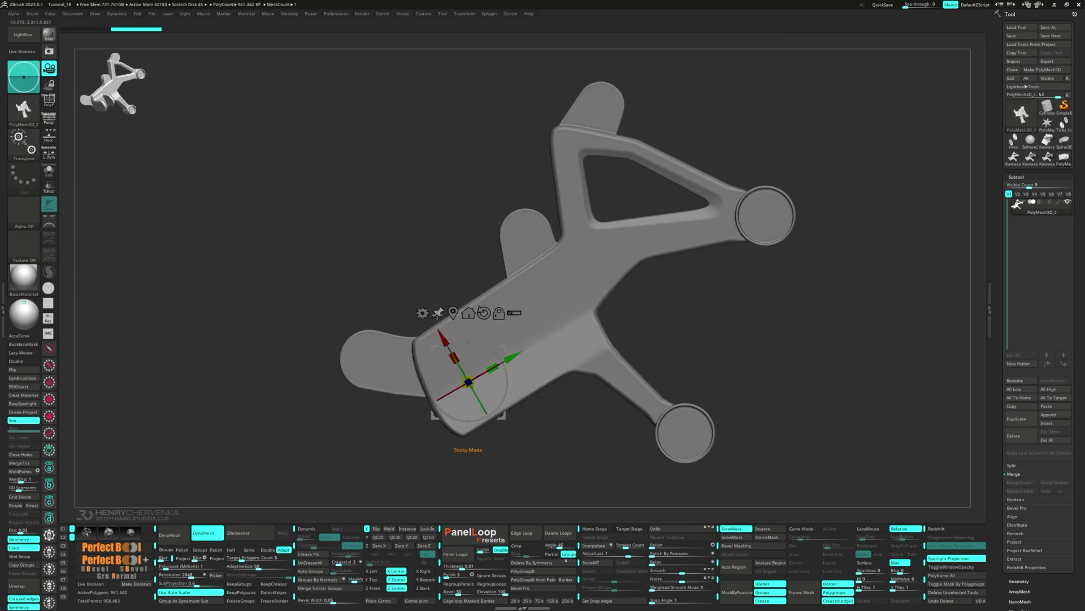
{"action": "left_click", "coordinate": [422, 313]}
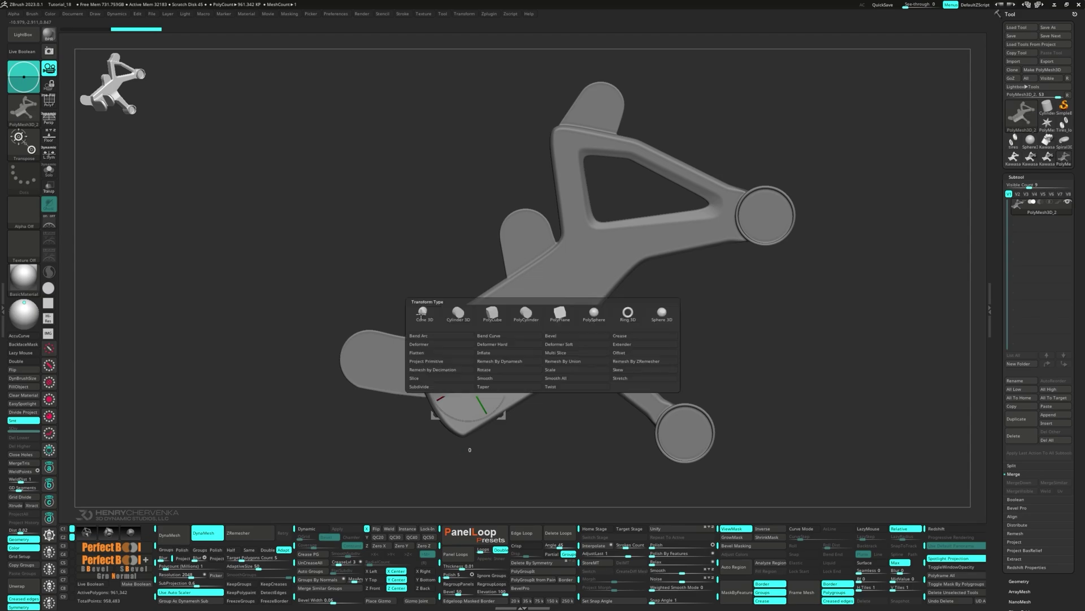
{"action": "left_click", "coordinate": [491, 314]}
{"action": "left_click", "coordinate": [226, 322], "text": "ctrl"}
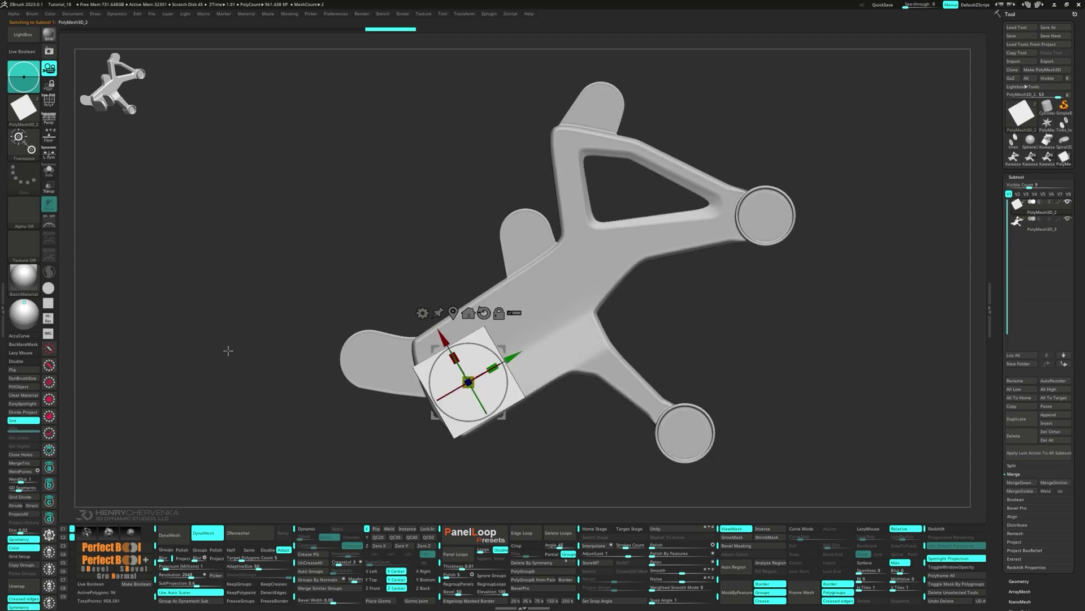
Step: Move the cube outward from the bracket's face in side view and strip its extra edge loops, with the polyframe shown
{"action": "mouse_move", "coordinate": [227, 347]}
{"action": "left_mouse_down"}
{"action": "mouse_move", "coordinate": [250, 376]}
{"action": "mouse_move", "coordinate": [260, 322]}
{"action": "mouse_move", "coordinate": [245, 352]}
{"action": "left_mouse_up"}
{"action": "mouse_move", "coordinate": [773, 301]}
{"action": "left_mouse_down", "text": "ctrl"}
{"action": "mouse_move", "coordinate": [781, 450]}
{"action": "mouse_move", "coordinate": [854, 325]}
{"action": "left_mouse_up", "text": "ctrl"}
{"action": "left_click_drag", "start_coordinate": [916, 384], "coordinate": [941, 385]}
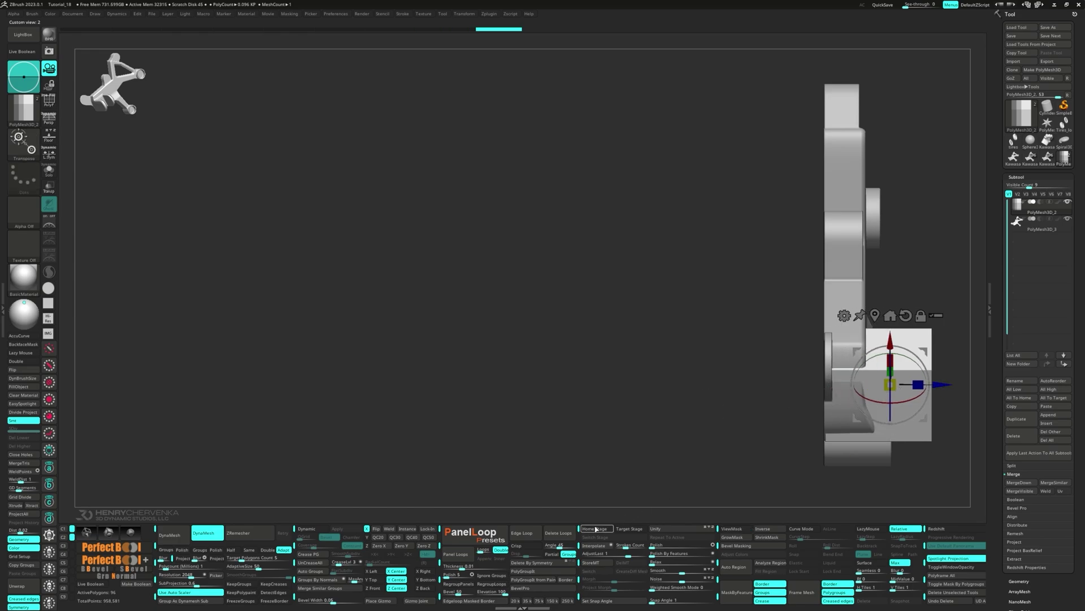
{"action": "key", "text": "shift+f"}
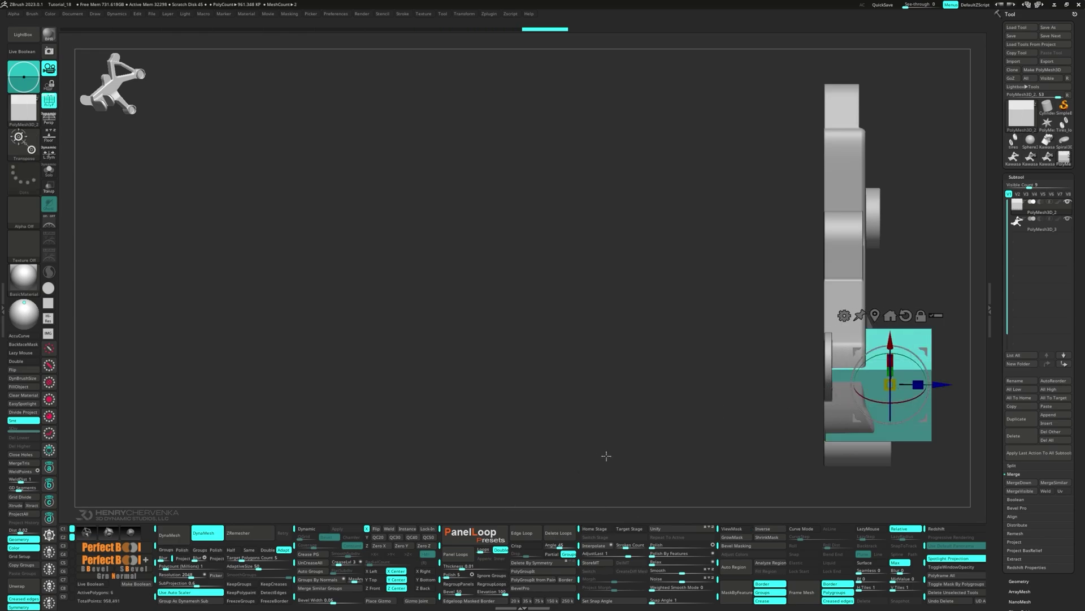
Step: Nudge the cube along the bracket's length in front view so it lines up with the wide end
{"action": "key", "text": "1"}
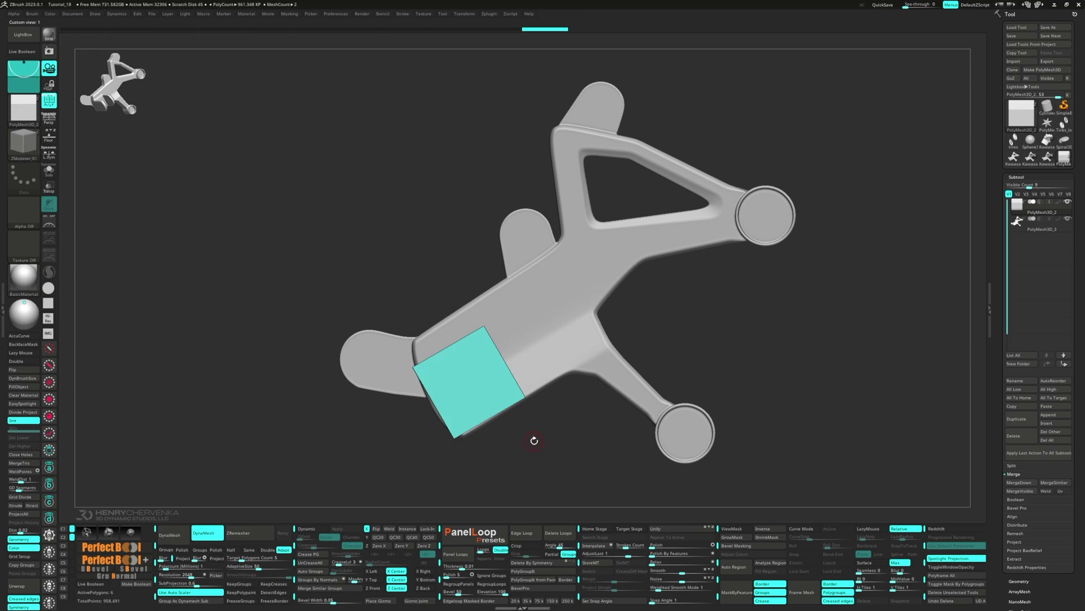
{"action": "left_click_drag", "start_coordinate": [501, 416], "coordinate": [532, 441]}
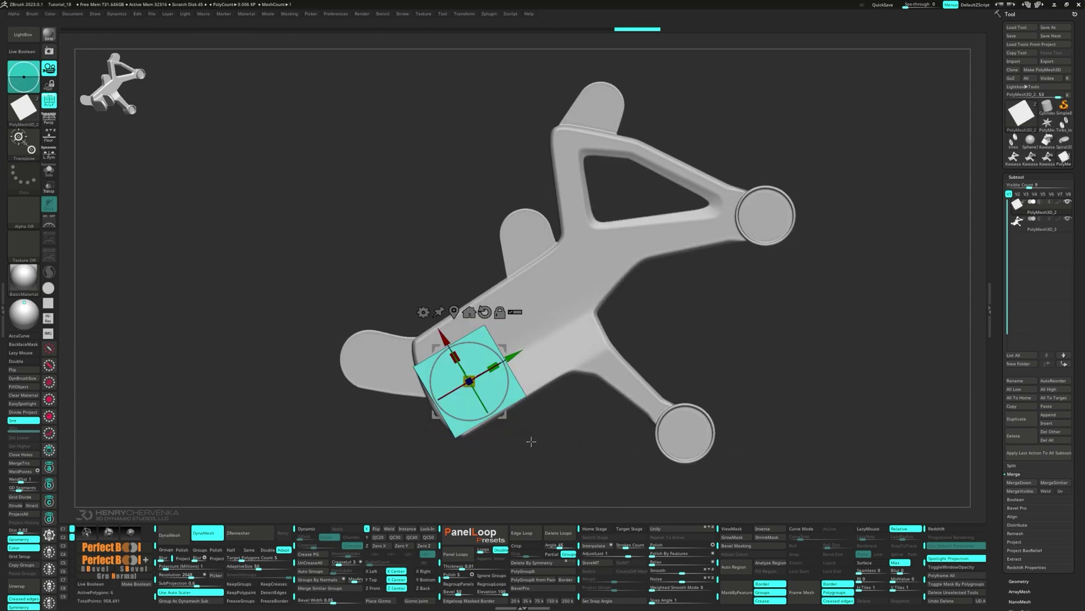
{"action": "left_click_drag", "start_coordinate": [515, 356], "coordinate": [517, 355]}
{"action": "mouse_move", "coordinate": [513, 445]}
{"action": "left_mouse_down"}
{"action": "mouse_move", "coordinate": [526, 422]}
{"action": "mouse_move", "coordinate": [535, 444]}
{"action": "left_mouse_up"}
{"action": "key", "text": "q"}
{"action": "left_click_drag", "start_coordinate": [534, 444], "coordinate": [548, 390]}
{"action": "key", "text": "shift+Left"}
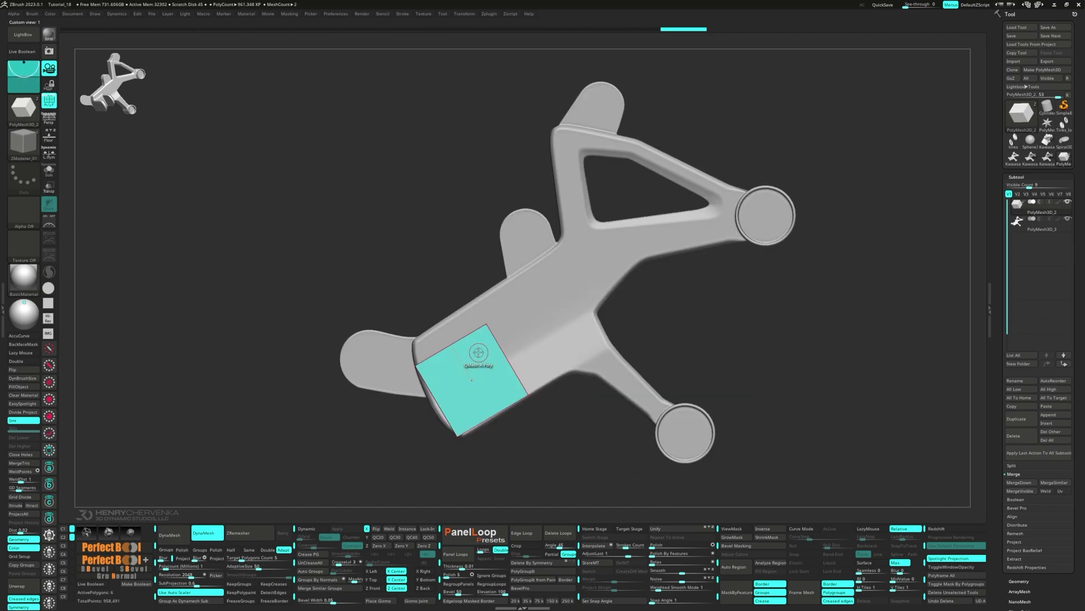
Step: Insert two single edge loops across the cube and push its middle section down, leaving two upright plates on a thin base
{"action": "left_click", "coordinate": [469, 341]}
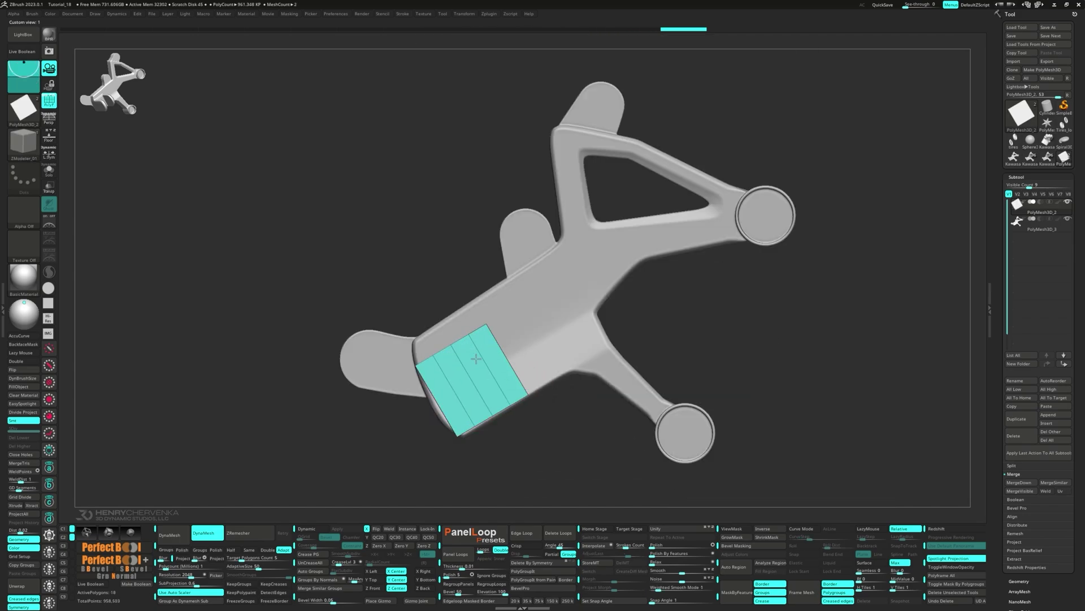
{"action": "key", "text": "ctrl+z"}
{"action": "key", "text": "space"}
{"action": "right_click_drag", "start_coordinate": [431, 364], "coordinate": [494, 392]}
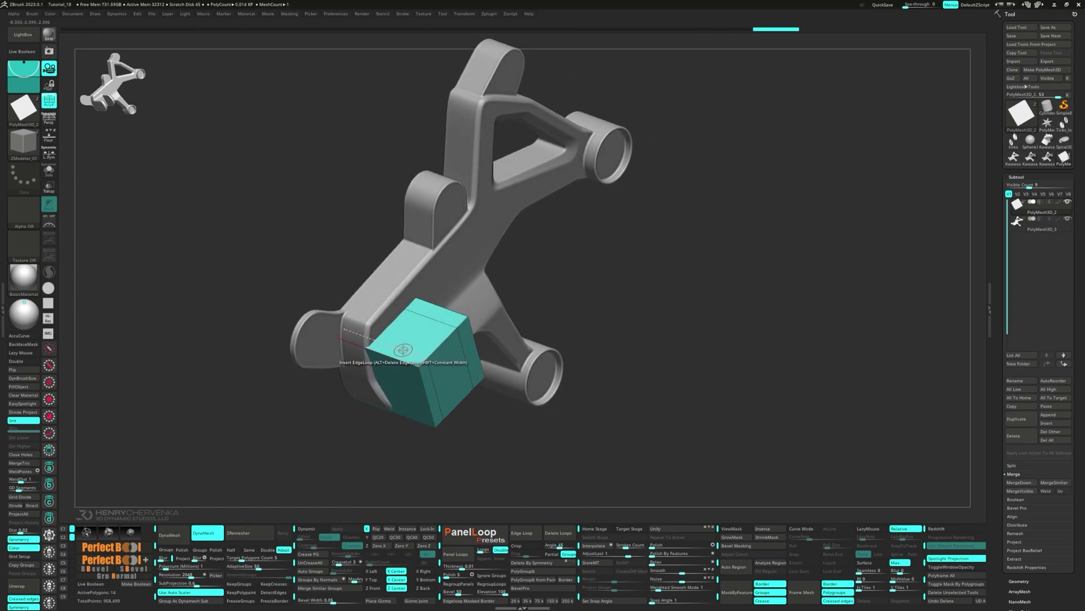
{"action": "left_click_drag", "start_coordinate": [417, 347], "coordinate": [480, 424]}
{"action": "right_click_drag", "start_coordinate": [480, 424], "coordinate": [435, 283]}
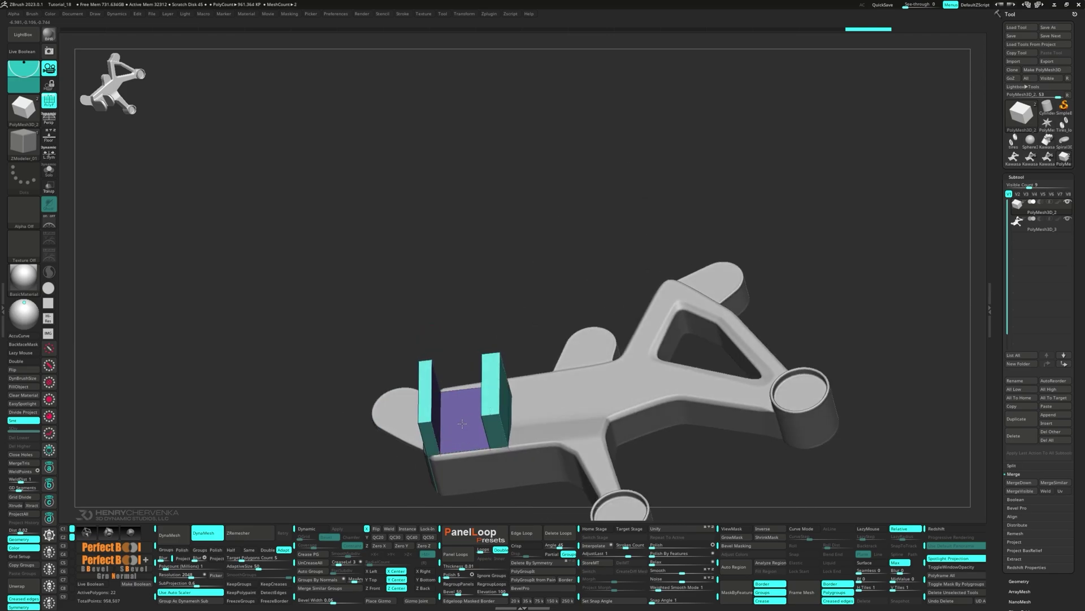
Step: Insert multiple edge loops across the plates, shape their outer corners into a rounded profile, and apply the creased dynamic subdivision
{"action": "right_click_drag", "start_coordinate": [462, 423], "coordinate": [517, 398]}
{"action": "key", "text": "space"}
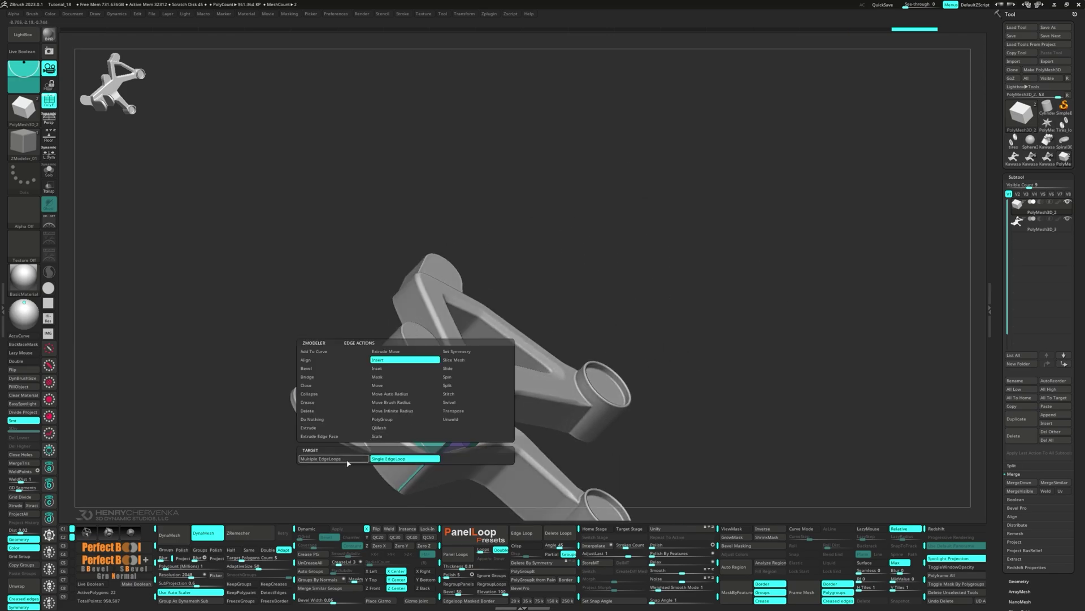
{"action": "left_click", "coordinate": [346, 460]}
{"action": "right_click_drag", "start_coordinate": [413, 433], "coordinate": [421, 404]}
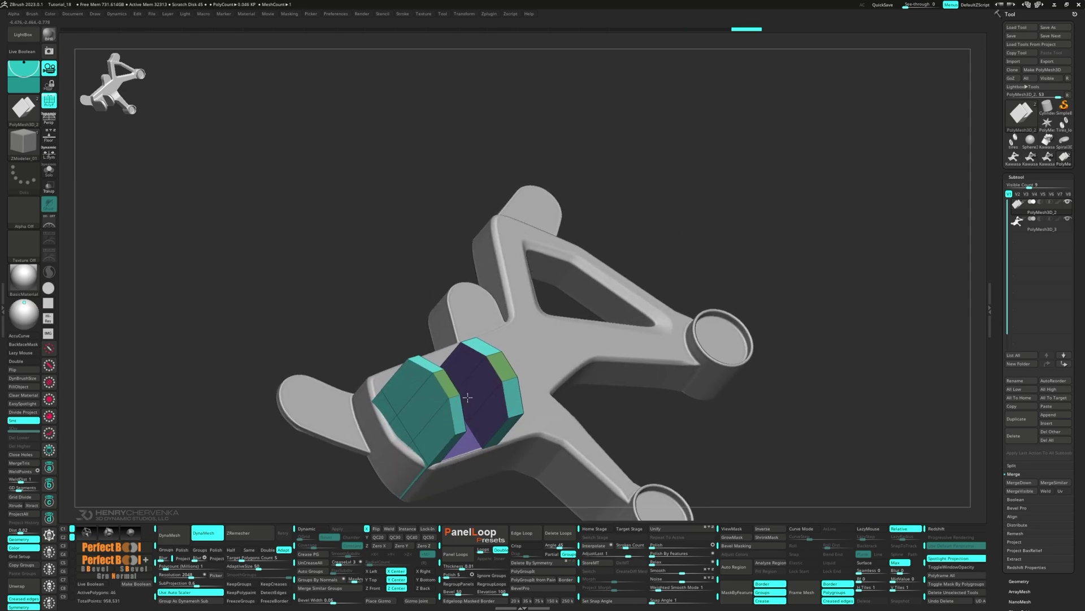
{"action": "left_click", "coordinate": [468, 366]}
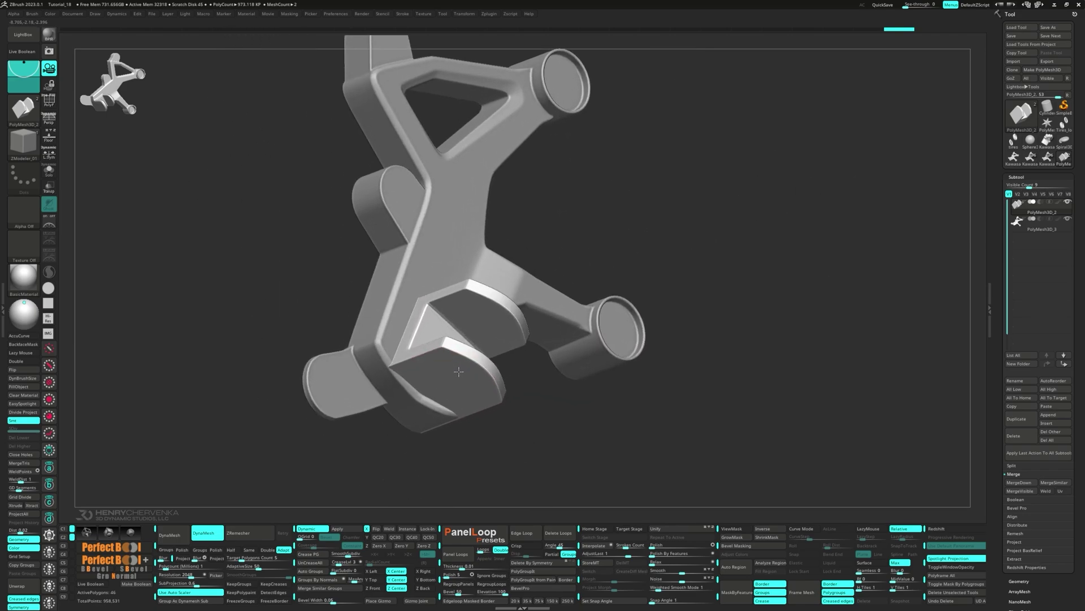
{"action": "right_click_drag", "start_coordinate": [485, 404], "coordinate": [458, 384], "text": "ctrl"}
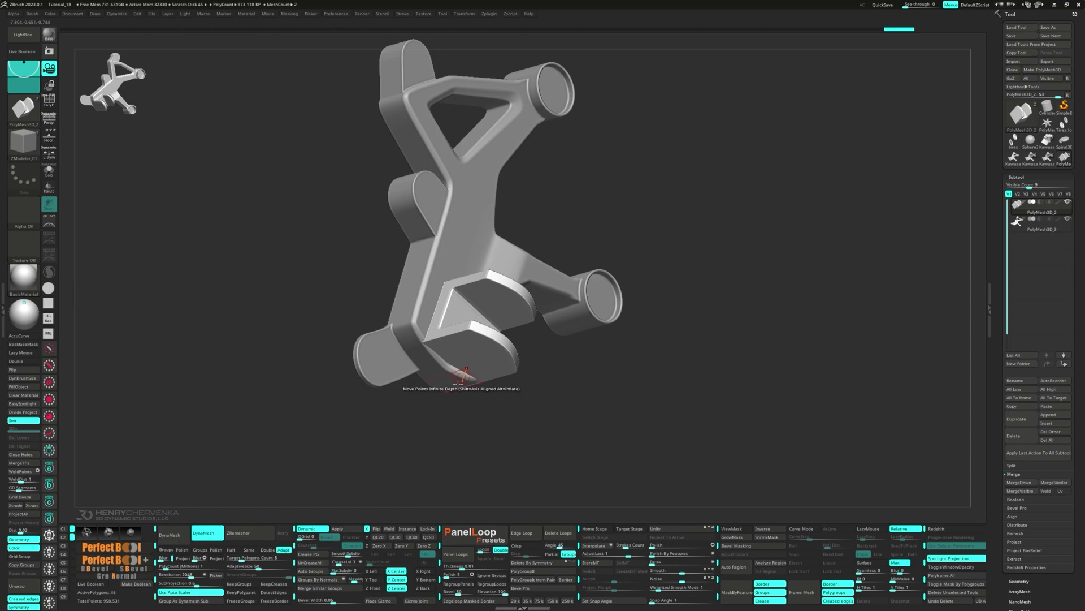
{"action": "left_click", "coordinate": [344, 528]}
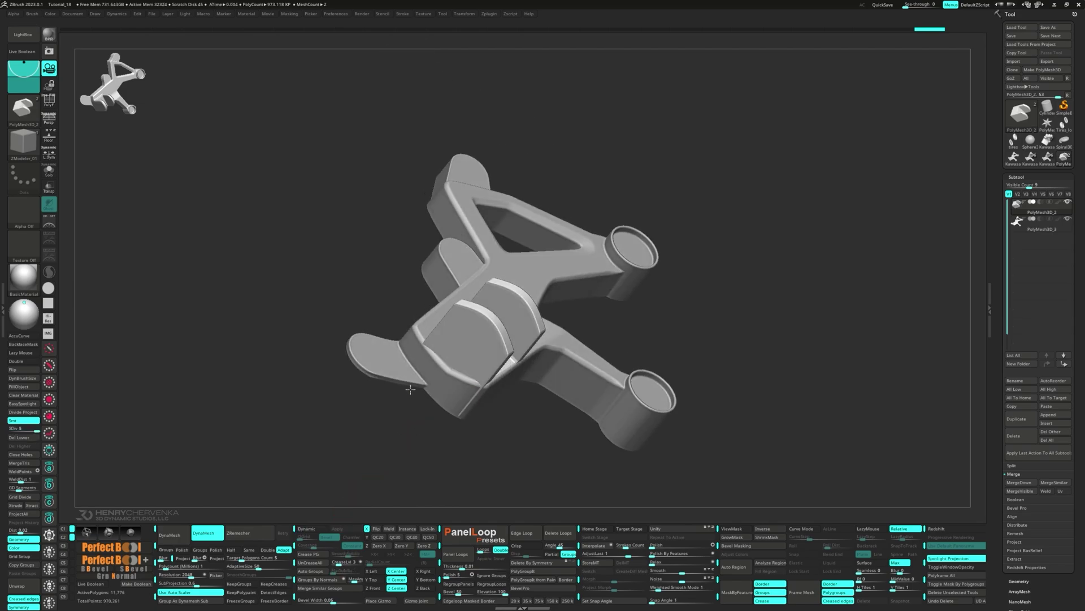
{"action": "left_click", "coordinate": [48, 438]}
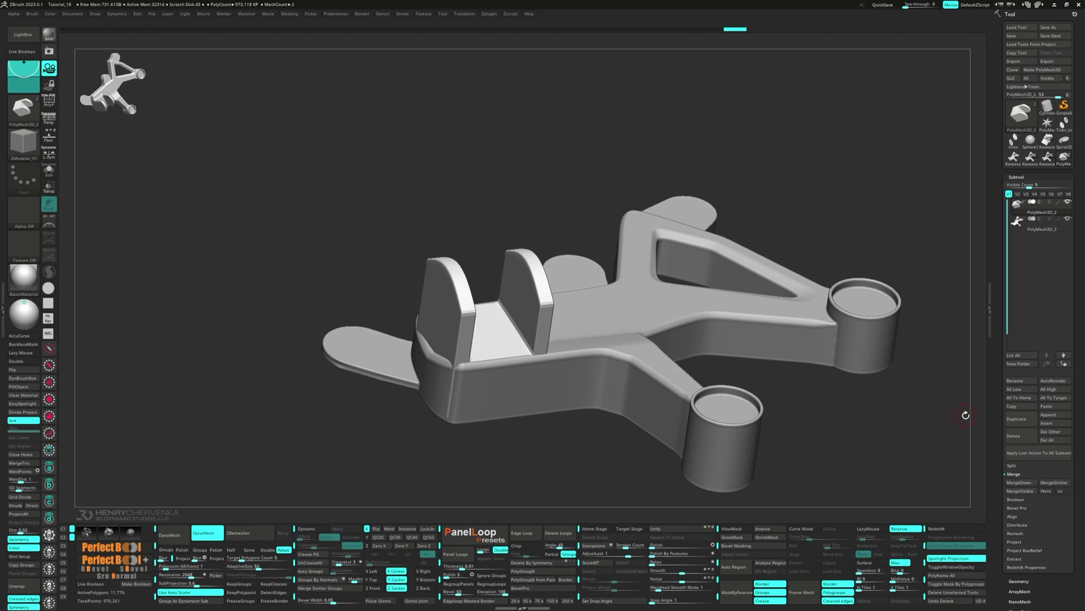
Step: Reorder the subtools, merge the bracket down with the plates, and update the DynaMesh to fuse them
{"action": "left_click", "coordinate": [1046, 389]}
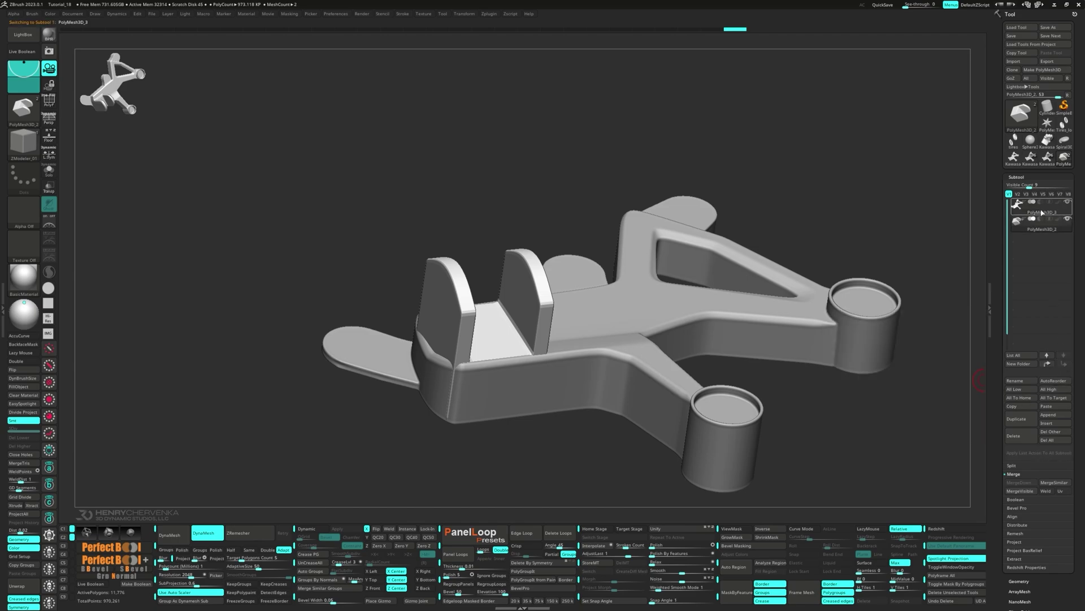
{"action": "left_click", "coordinate": [1030, 481]}
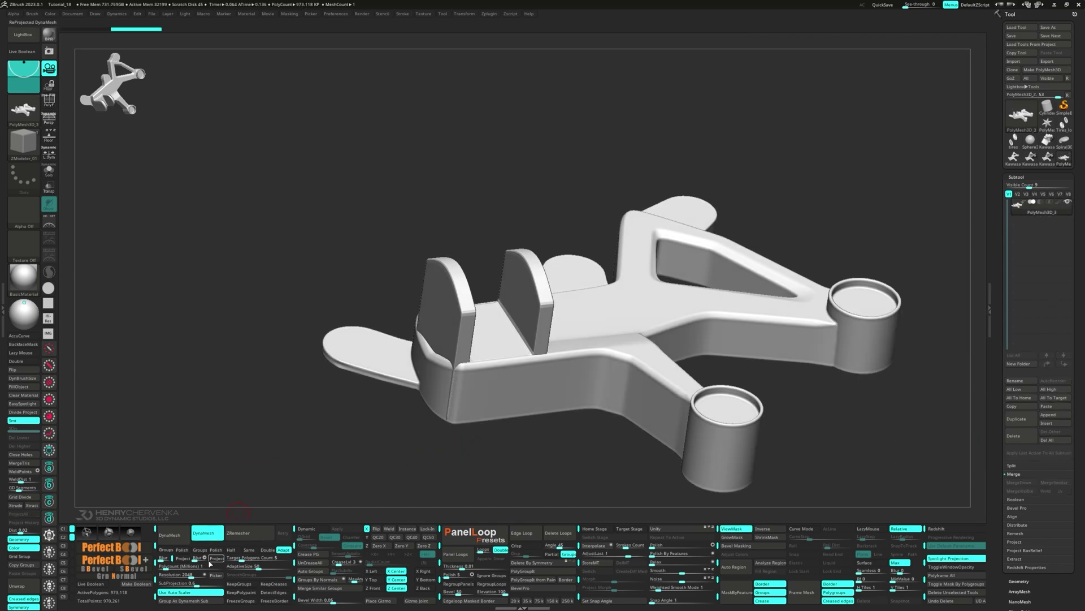
{"action": "left_click_drag", "start_coordinate": [539, 454], "coordinate": [474, 442], "text": "alt"}
{"action": "left_click_drag", "start_coordinate": [191, 362], "coordinate": [222, 433], "text": "ctrl"}
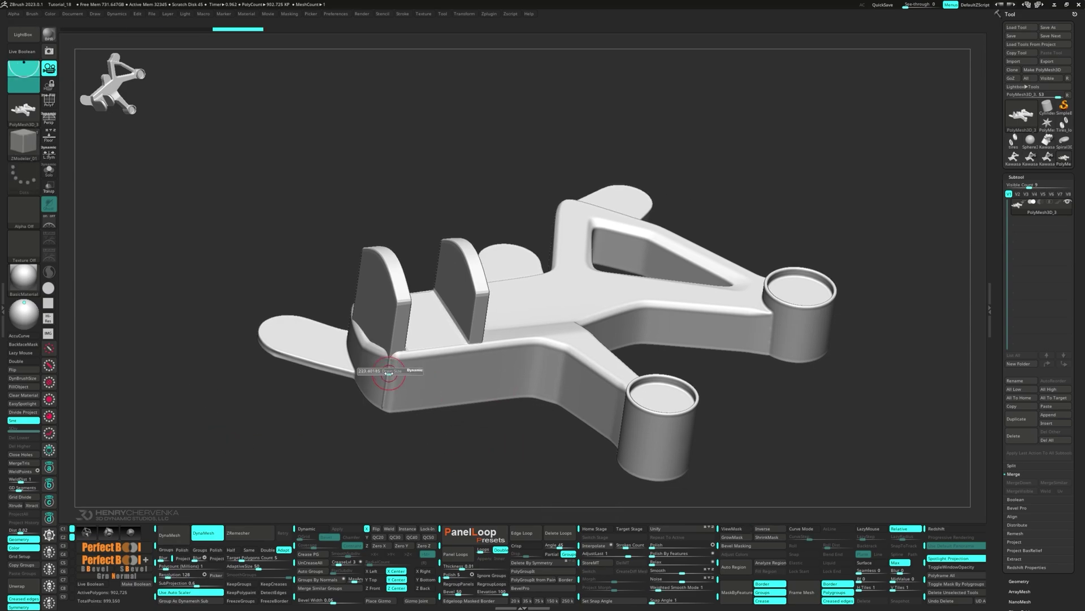
Step: Smooth the seam at the bracket's end corner below the plate and polish the fused mesh
{"action": "mouse_move", "coordinate": [385, 372]}
{"action": "right_mouse_down", "text": "ctrl"}
{"action": "mouse_move", "coordinate": [390, 418]}
{"action": "mouse_move", "coordinate": [400, 390]}
{"action": "right_mouse_up", "text": "ctrl"}
{"action": "left_click_drag", "start_coordinate": [396, 398], "coordinate": [393, 333], "text": "shift"}
{"action": "key", "text": "space"}
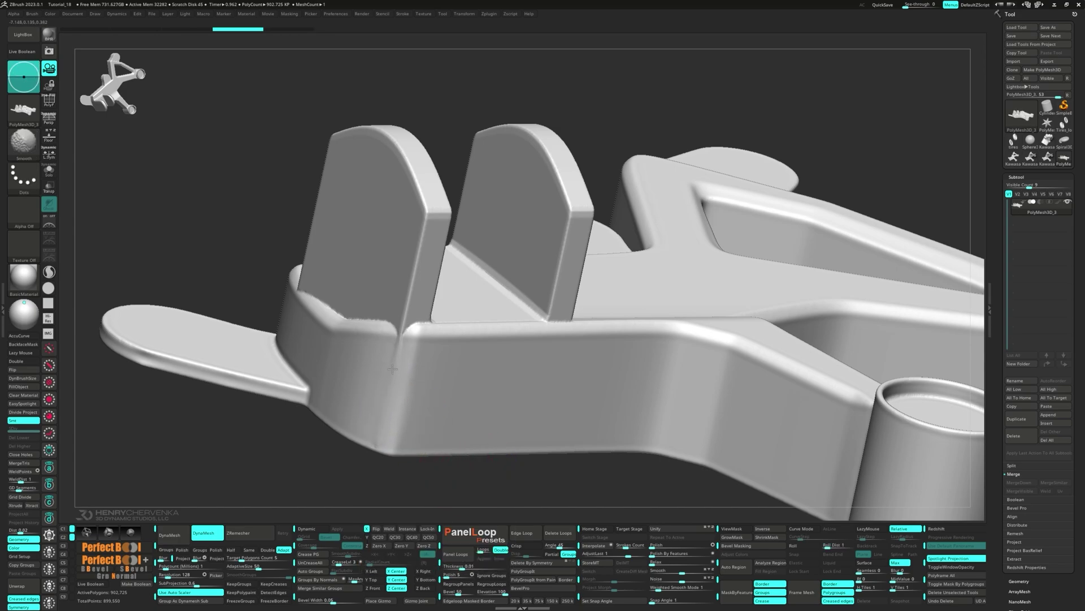
{"action": "left_click_drag", "start_coordinate": [486, 480], "coordinate": [424, 379]}
{"action": "mouse_move", "coordinate": [443, 416]}
{"action": "left_mouse_down"}
{"action": "mouse_move", "coordinate": [494, 370]}
{"action": "mouse_move", "coordinate": [509, 371]}
{"action": "left_mouse_up"}
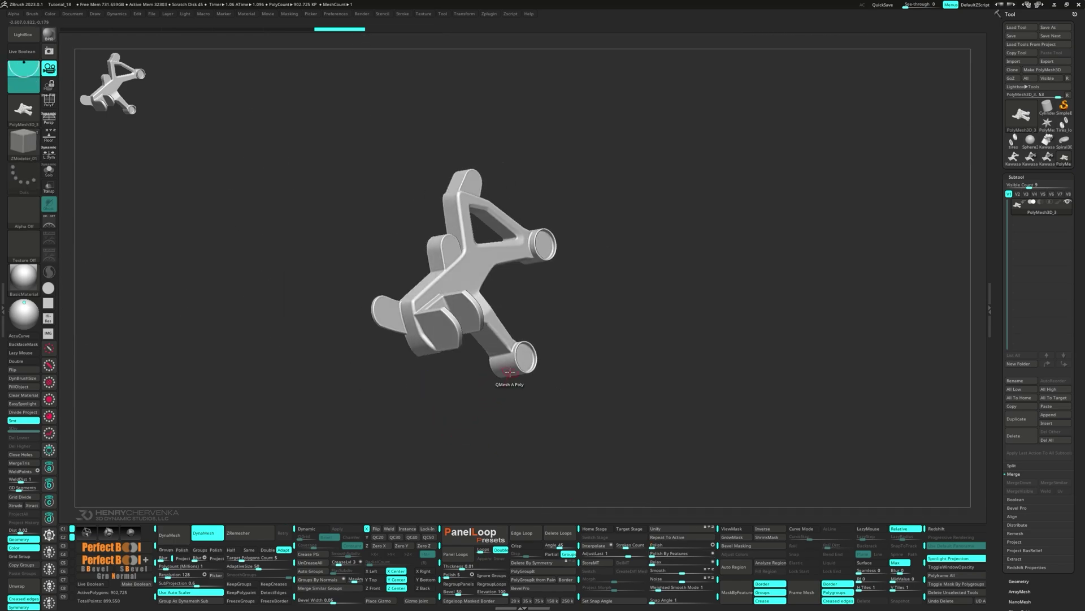
{"action": "key", "text": "shift+1"}
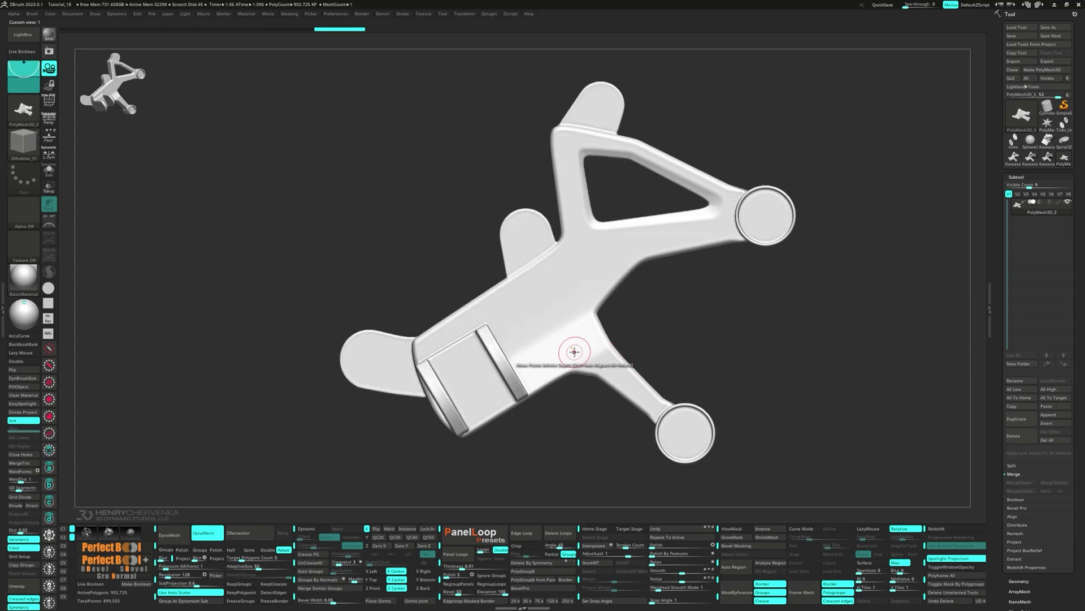
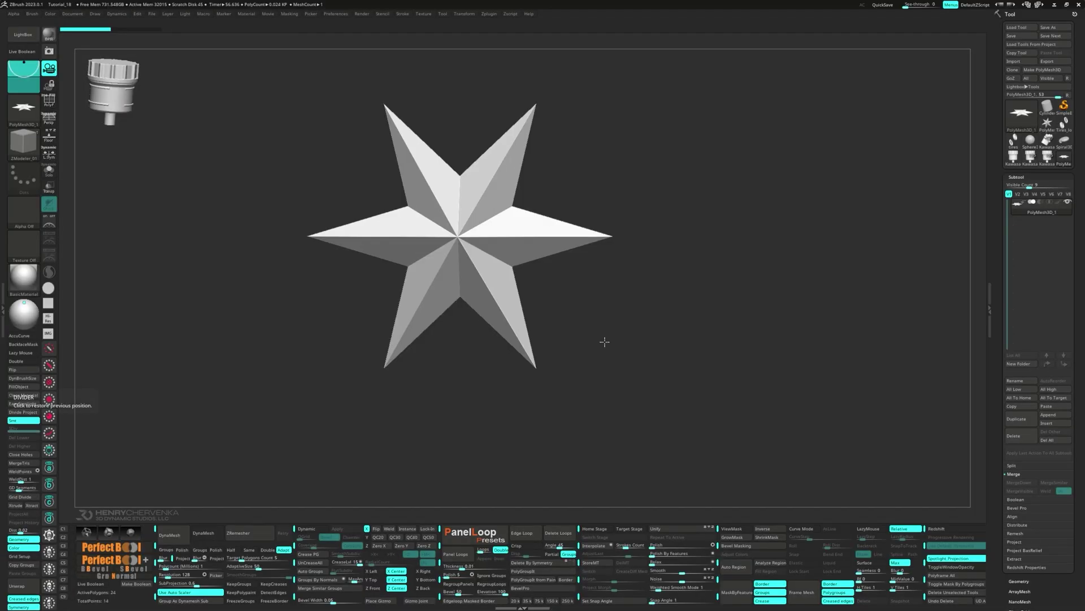
Step: Replace the star mesh with a cylinder from the gizmo's primitives and turn on its dynamic subdivision
{"action": "left_click_drag", "start_coordinate": [605, 341], "coordinate": [577, 341]}
{"action": "key", "text": "w"}
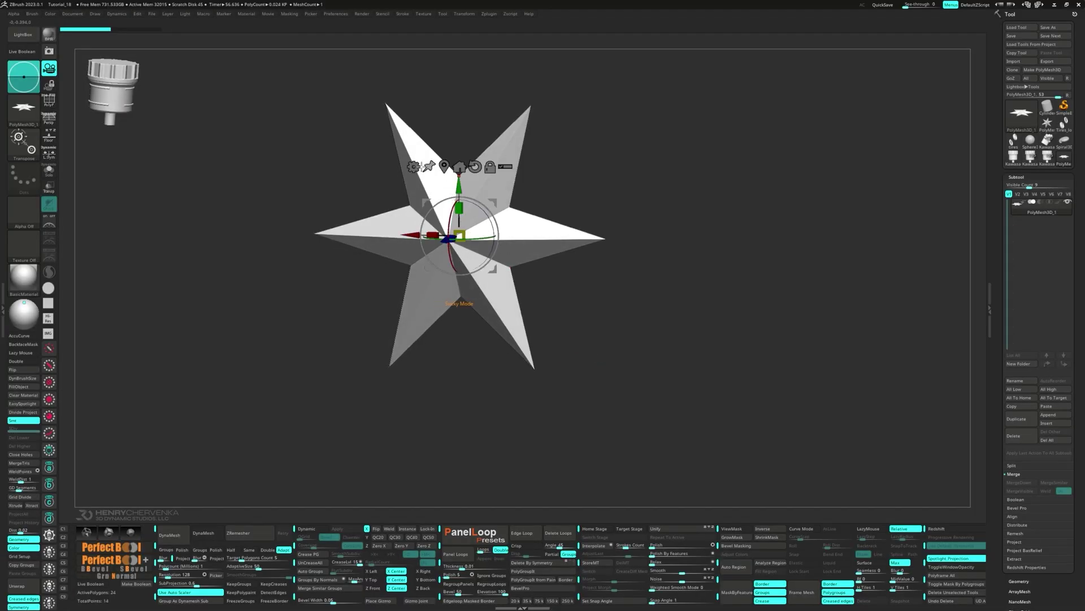
{"action": "left_click", "coordinate": [416, 167]}
{"action": "left_click", "coordinate": [456, 166]}
{"action": "left_click_drag", "start_coordinate": [216, 341], "coordinate": [228, 320]}
{"action": "left_click_drag", "start_coordinate": [228, 320], "coordinate": [521, 339], "text": "alt"}
{"action": "key", "text": "shift+d"}
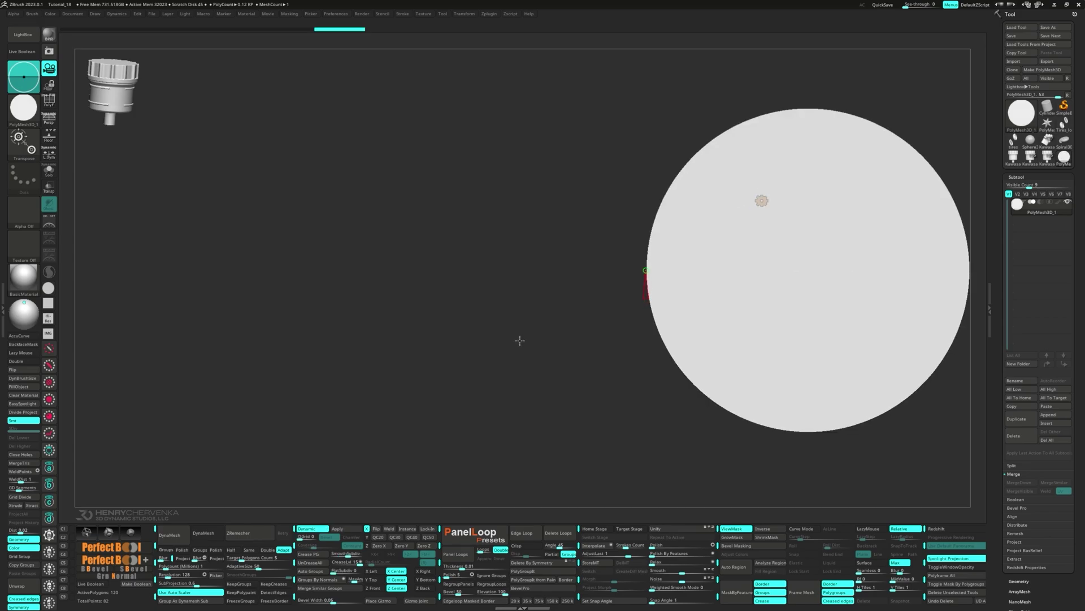
Step: Flatten the cylinder along its height into a thick disc and apply its dynamic subdivision with the polyframe shown
{"action": "left_click_drag", "start_coordinate": [520, 342], "coordinate": [258, 270]}
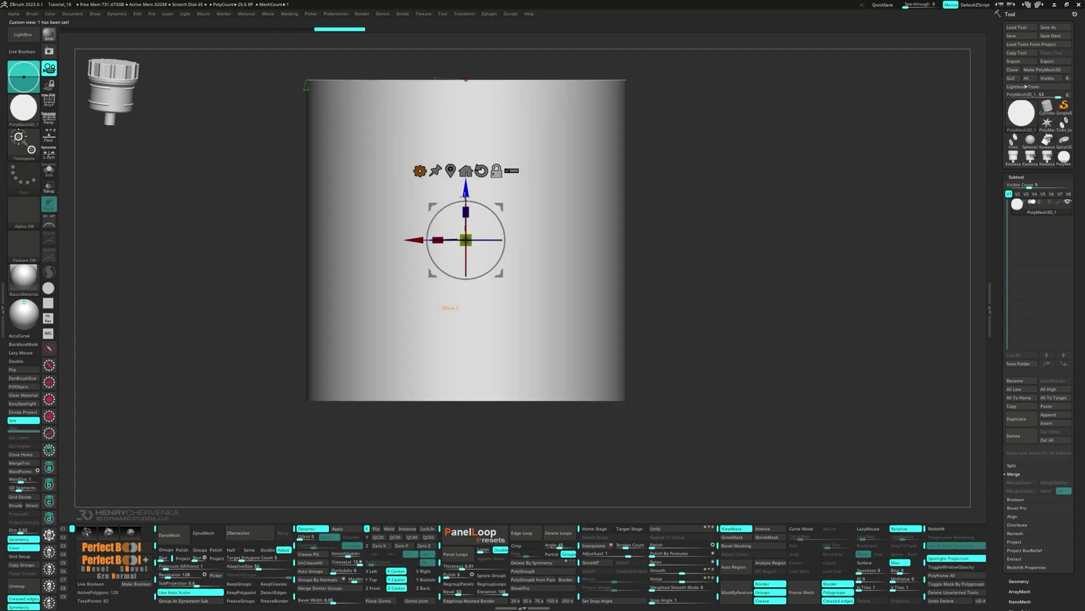
{"action": "left_click_drag", "start_coordinate": [466, 192], "coordinate": [496, 200], "text": "alt"}
{"action": "mouse_move", "coordinate": [622, 244]}
{"action": "left_mouse_down", "text": "alt"}
{"action": "mouse_move", "coordinate": [604, 351]}
{"action": "mouse_move", "coordinate": [552, 376]}
{"action": "mouse_move", "coordinate": [552, 391]}
{"action": "left_mouse_up", "text": "alt"}
{"action": "key", "text": "q"}
{"action": "key", "text": "shift+f"}
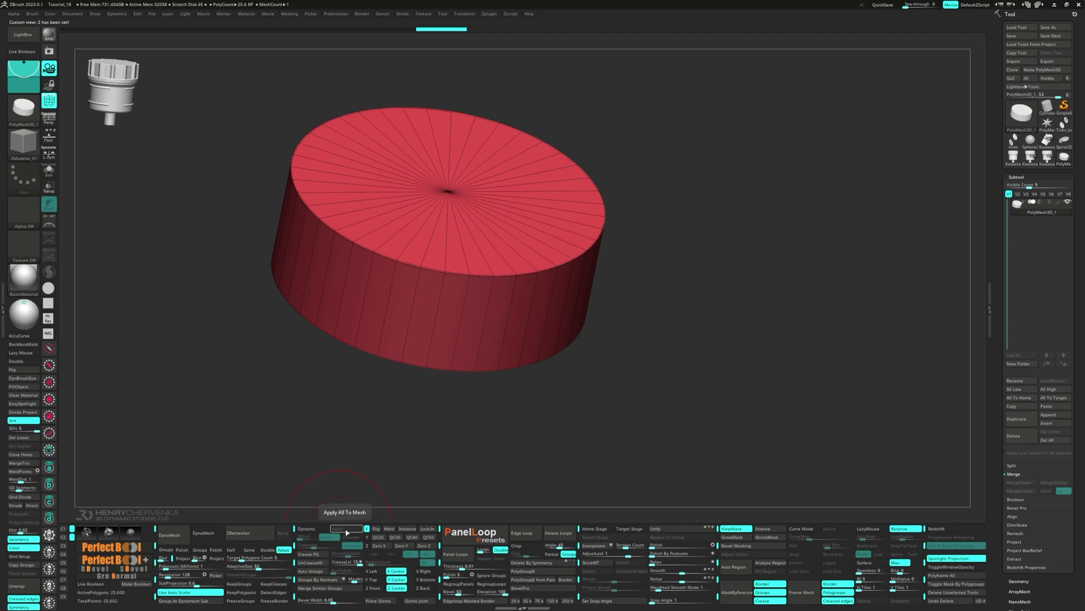
Step: Convert the disc to a high-resolution DynaMesh, and polish it lightly with the polyframe hidden
{"action": "left_click", "coordinate": [170, 534]}
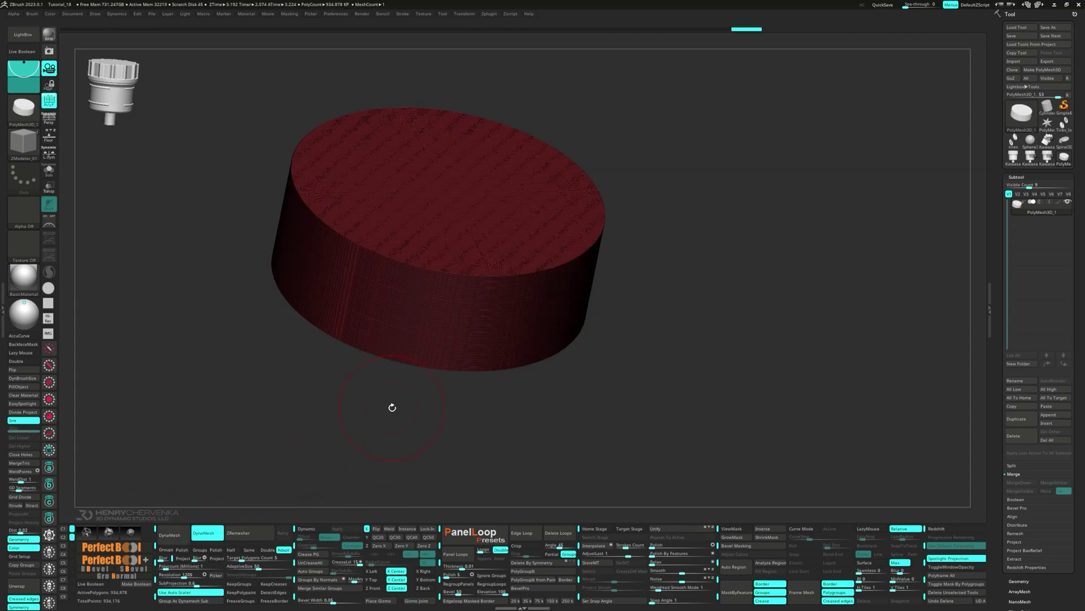
{"action": "key", "text": "shift+f"}
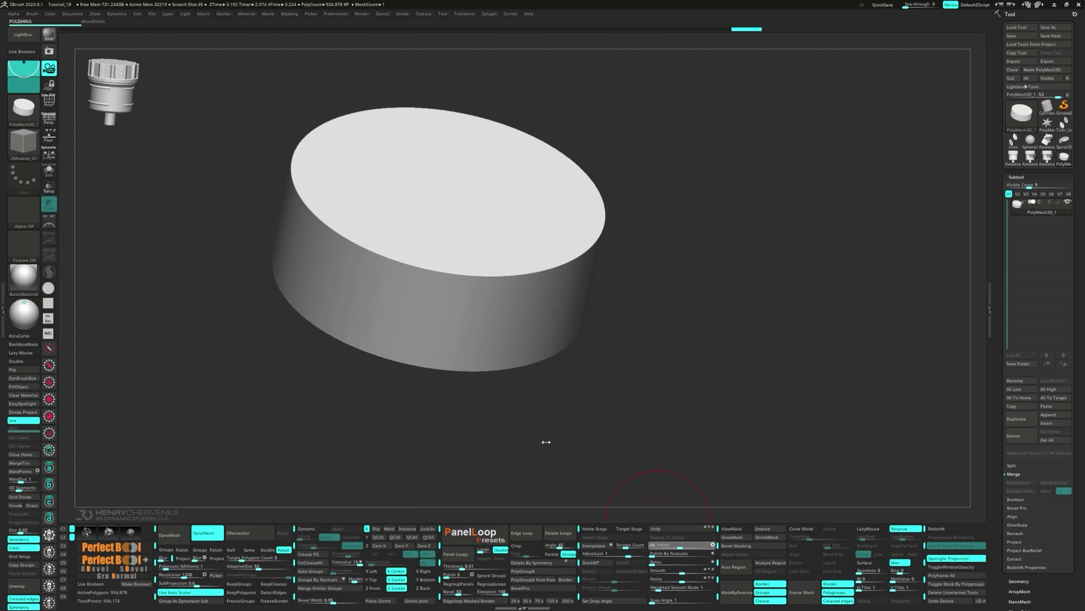
{"action": "mouse_move", "coordinate": [545, 441]}
{"action": "left_mouse_down"}
{"action": "mouse_move", "coordinate": [538, 424]}
{"action": "mouse_move", "coordinate": [556, 432]}
{"action": "left_mouse_up"}
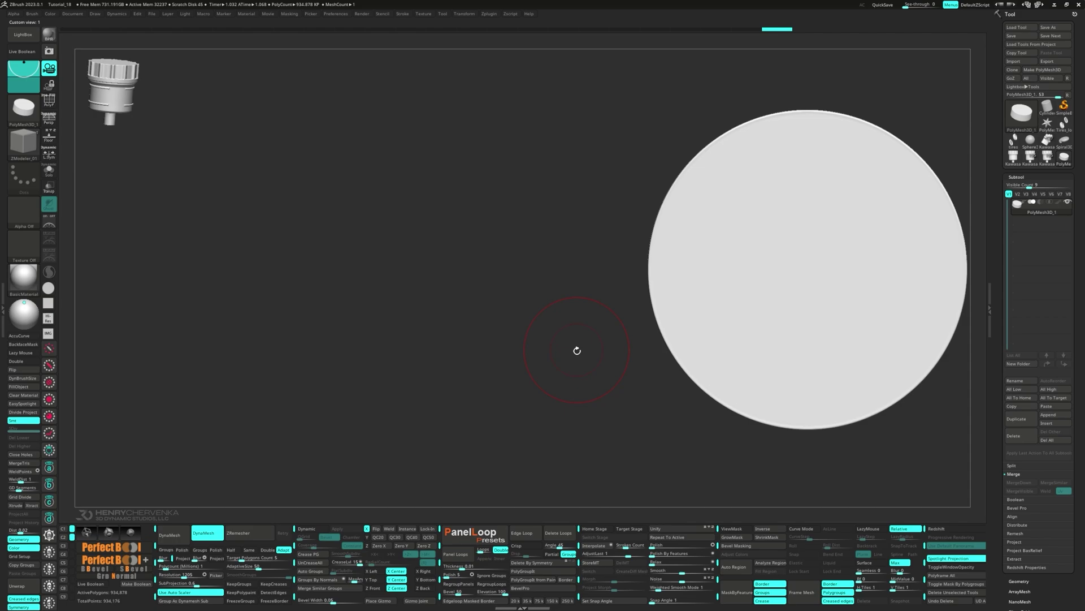
Step: Turn on radial symmetry about Z with a count of 12 and mask curved scallops around the disc's rim
{"action": "key", "text": "x"}
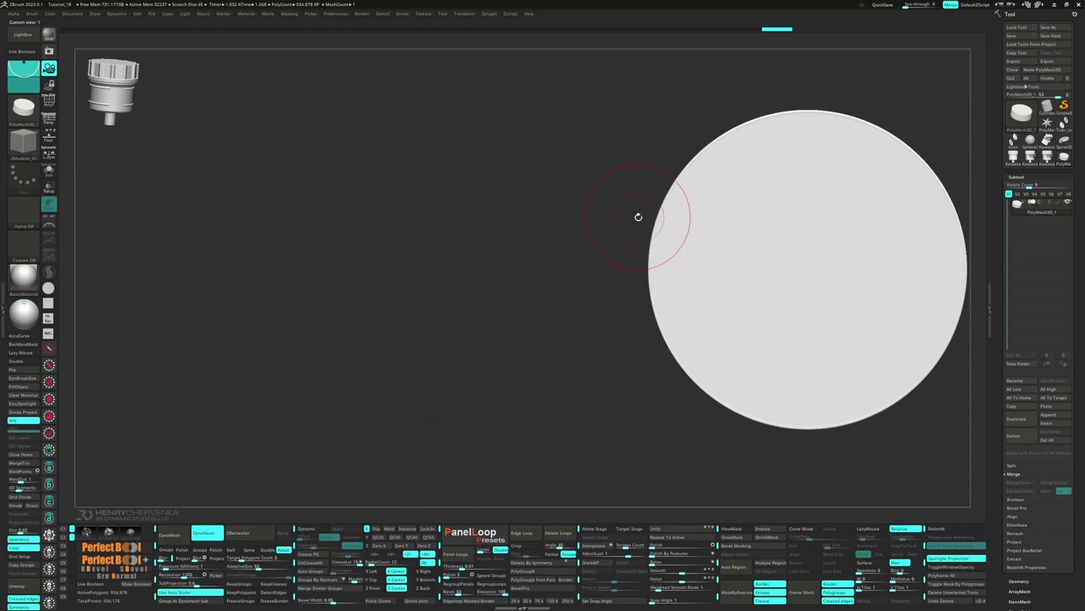
{"action": "key", "text": "ctrl"}
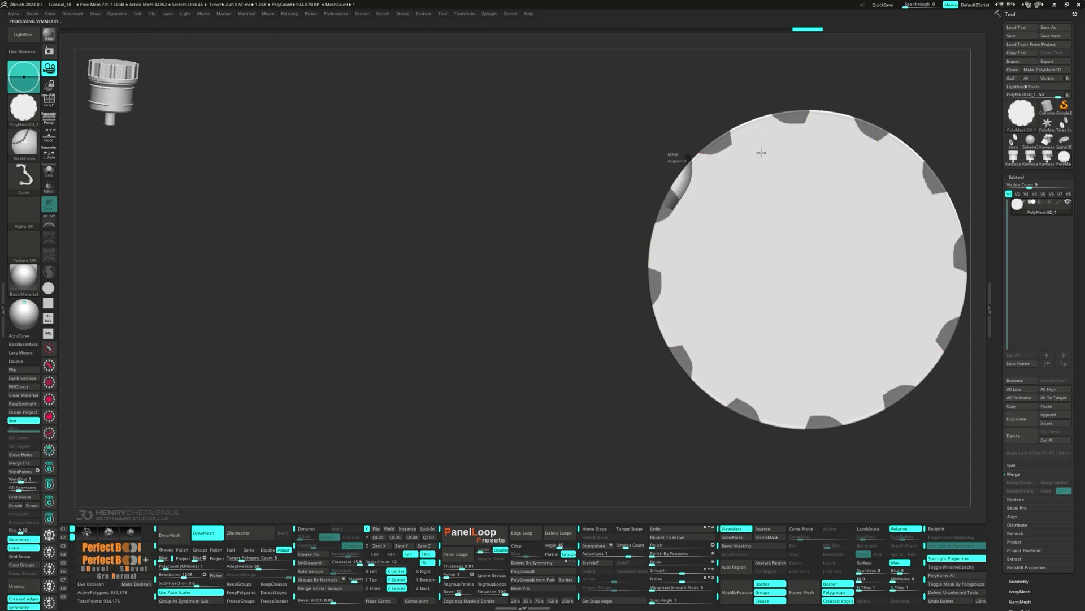
{"action": "mouse_move", "coordinate": [752, 241]}
{"action": "right_mouse_down"}
{"action": "mouse_move", "coordinate": [731, 246]}
{"action": "mouse_move", "coordinate": [695, 222]}
{"action": "mouse_move", "coordinate": [526, 239]}
{"action": "right_mouse_up"}
Step: Refine the scallop masks with further mask curves along the rim and check them on the disc's side
{"action": "right_click_drag", "start_coordinate": [526, 239], "coordinate": [515, 242], "text": "ctrl"}
{"action": "left_click_drag", "start_coordinate": [520, 245], "coordinate": [546, 200], "text": "ctrl"}
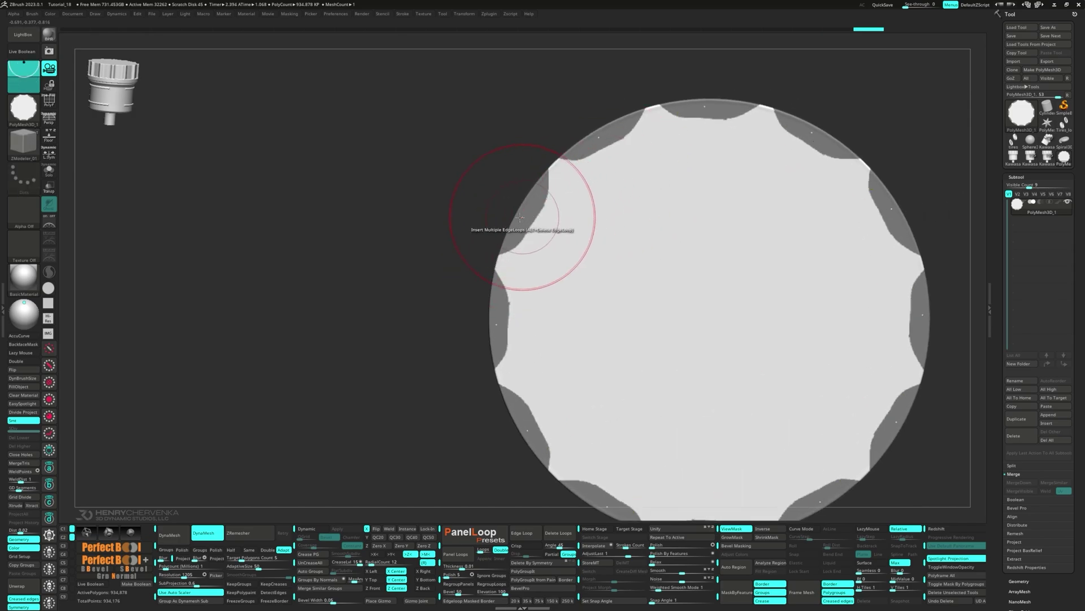
{"action": "mouse_move", "coordinate": [523, 224]}
{"action": "right_mouse_down"}
{"action": "mouse_move", "coordinate": [599, 252]}
{"action": "mouse_move", "coordinate": [497, 230]}
{"action": "right_mouse_up"}
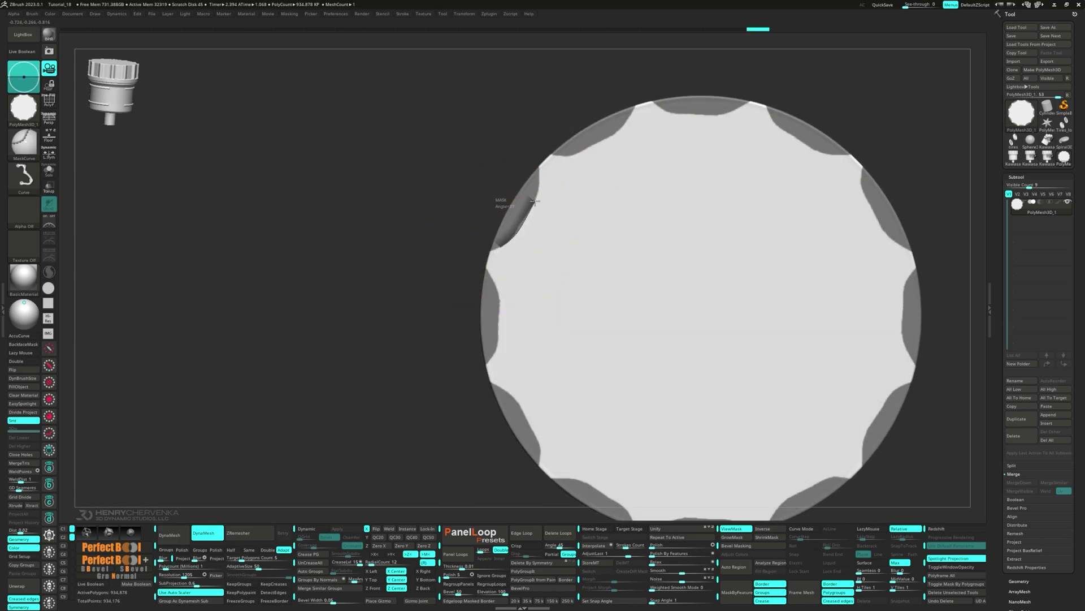
{"action": "right_click_drag", "start_coordinate": [560, 247], "coordinate": [613, 261]}
{"action": "right_click_drag", "start_coordinate": [613, 262], "coordinate": [585, 274], "text": "ctrl"}
{"action": "key", "text": "m"}
{"action": "left_click", "coordinate": [562, 390]}
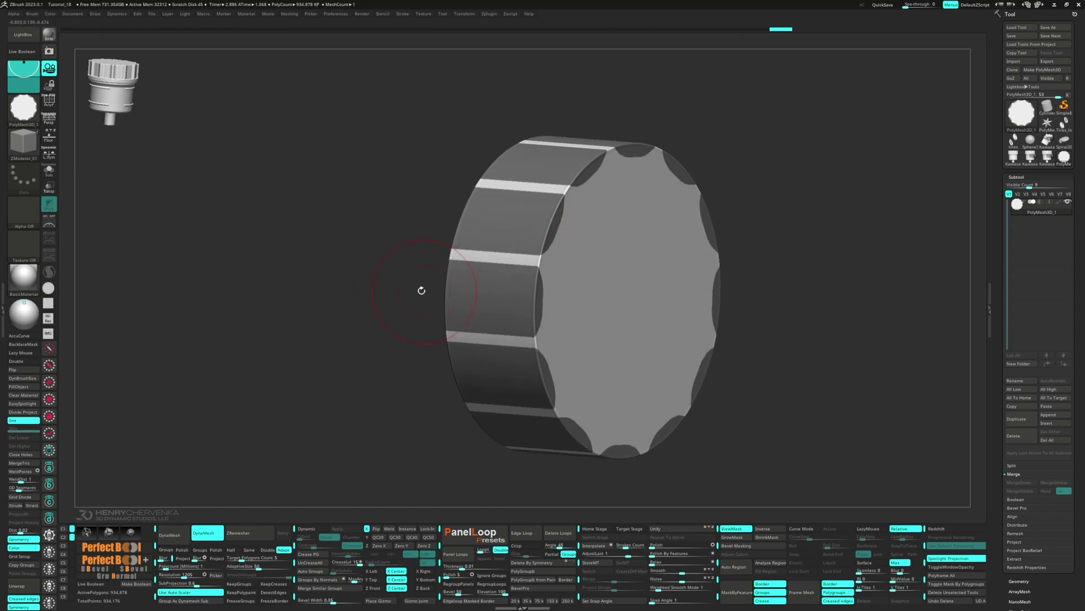
Step: Mask everything except the scallops, including a band along the disc's base, and clip the scallops down to that band in side view
{"action": "key", "text": "ctrl+2"}
{"action": "mouse_move", "coordinate": [236, 243]}
{"action": "left_mouse_down", "text": "ctrl"}
{"action": "mouse_move", "coordinate": [588, 242]}
{"action": "mouse_move", "coordinate": [686, 164]}
{"action": "mouse_move", "coordinate": [481, 223]}
{"action": "mouse_move", "coordinate": [576, 285]}
{"action": "mouse_move", "coordinate": [533, 272]}
{"action": "left_mouse_up", "text": "ctrl"}
{"action": "left_click", "coordinate": [578, 295], "text": "ctrl"}
{"action": "mouse_move", "coordinate": [534, 272]}
{"action": "left_mouse_down", "text": "alt"}
{"action": "mouse_move", "coordinate": [528, 263]}
{"action": "mouse_move", "coordinate": [530, 278]}
{"action": "left_mouse_up", "text": "alt"}
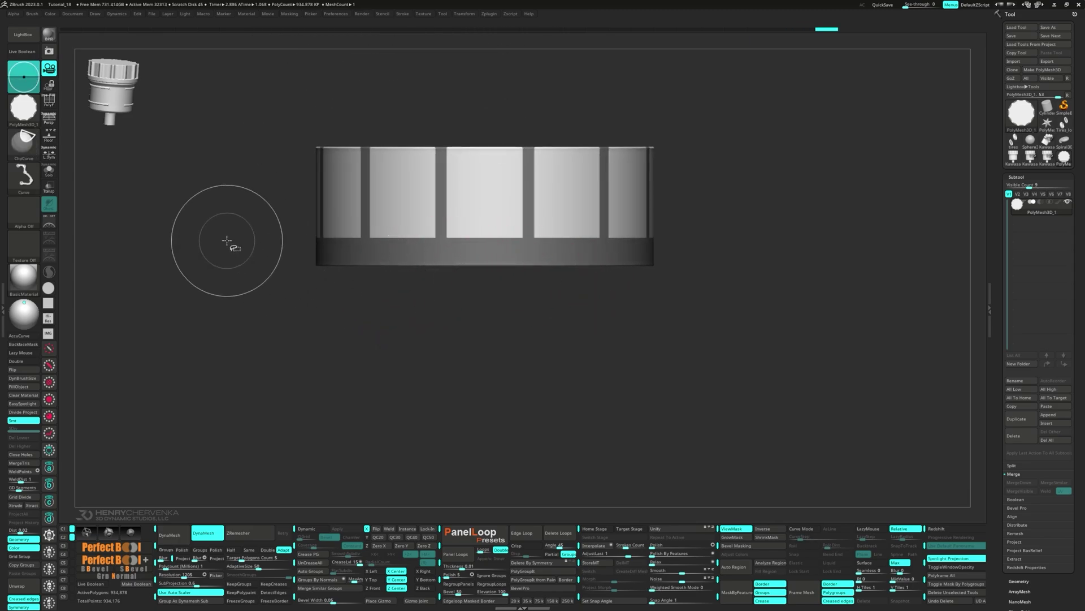
{"action": "mouse_move", "coordinate": [207, 234]}
{"action": "left_mouse_down", "text": "ctrl+shift"}
{"action": "mouse_move", "coordinate": [771, 233]}
{"action": "mouse_move", "coordinate": [746, 241]}
{"action": "left_mouse_up", "text": "ctrl+shift"}
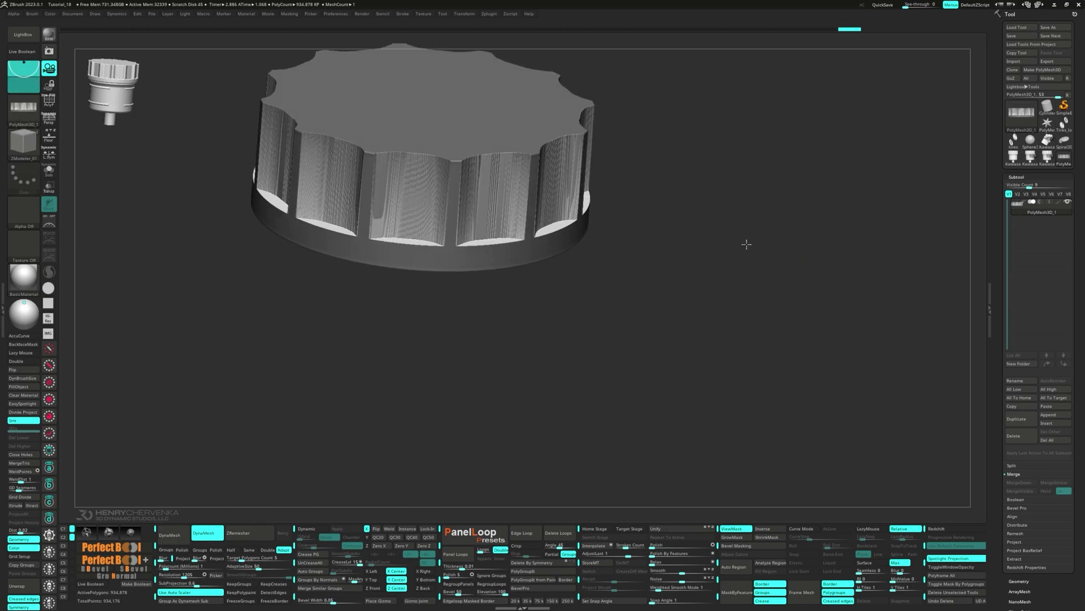
Step: Polish the scalloped cap, re-DynaMesh it at a resolution sampled from its own surface, and polish it again
{"action": "left_click", "coordinate": [653, 545]}
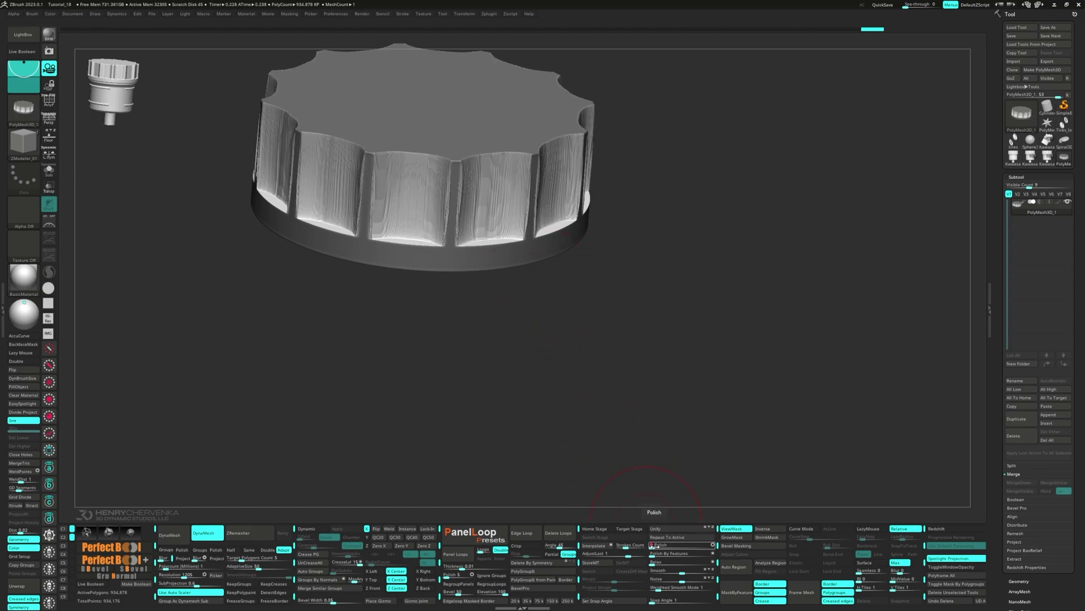
{"action": "left_click_drag", "start_coordinate": [498, 317], "coordinate": [553, 394], "text": "alt"}
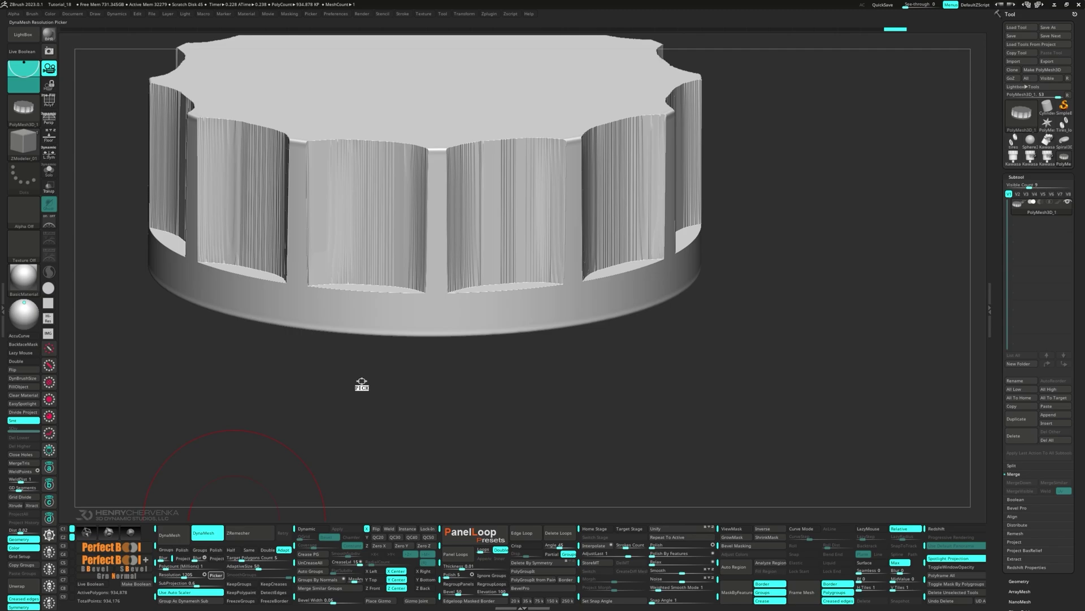
{"action": "left_click", "coordinate": [257, 305]}
{"action": "left_click_drag", "start_coordinate": [193, 380], "coordinate": [246, 429], "text": "ctrl"}
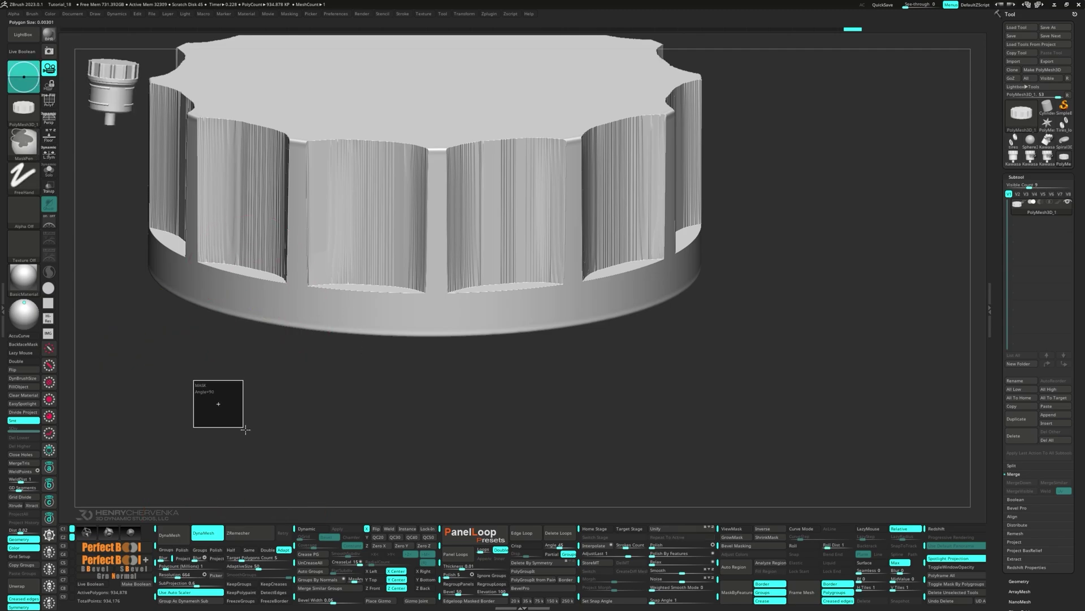
{"action": "left_click_drag", "start_coordinate": [249, 359], "coordinate": [233, 416]}
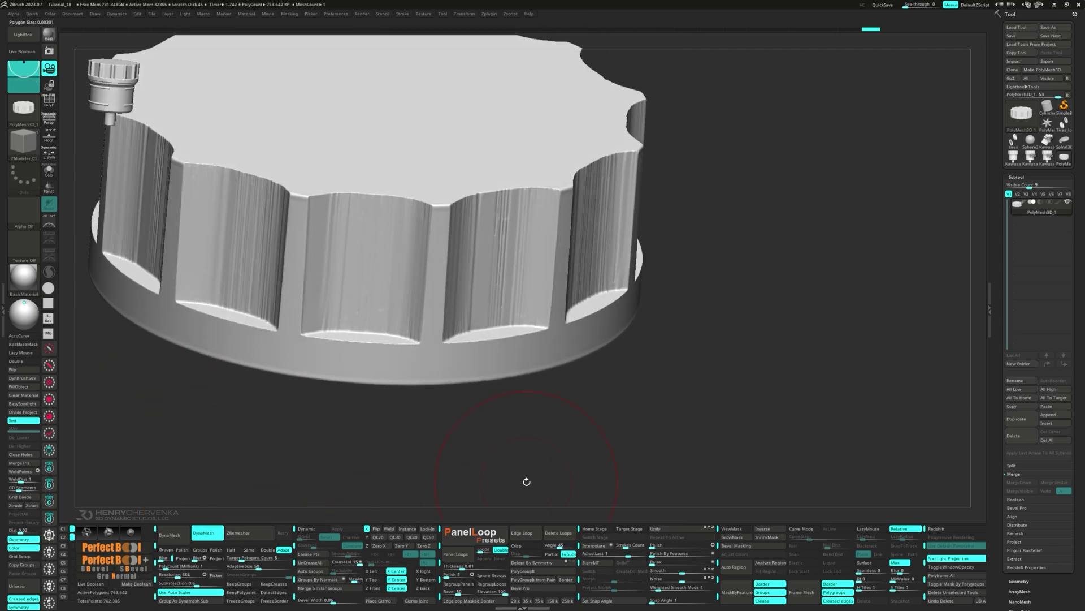
{"action": "left_click_drag", "start_coordinate": [683, 548], "coordinate": [684, 548]}
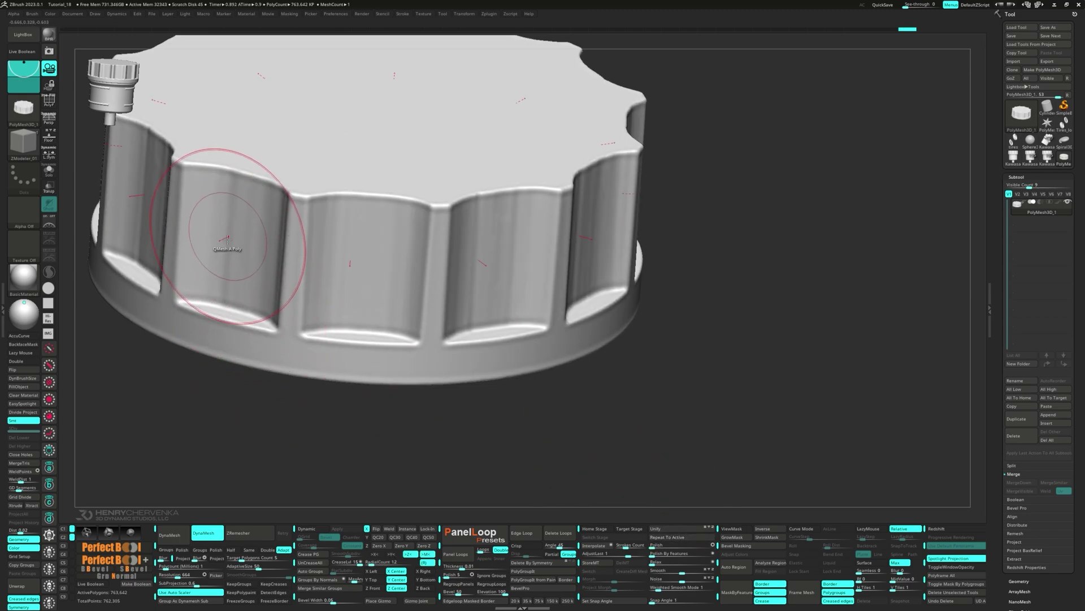
Step: Smooth the scallop walls around the cap with radial symmetry on, and turn symmetry off
{"action": "left_click_drag", "start_coordinate": [226, 235], "coordinate": [222, 239], "text": "shift"}
{"action": "right_click_drag", "start_coordinate": [222, 242], "coordinate": [257, 264]}
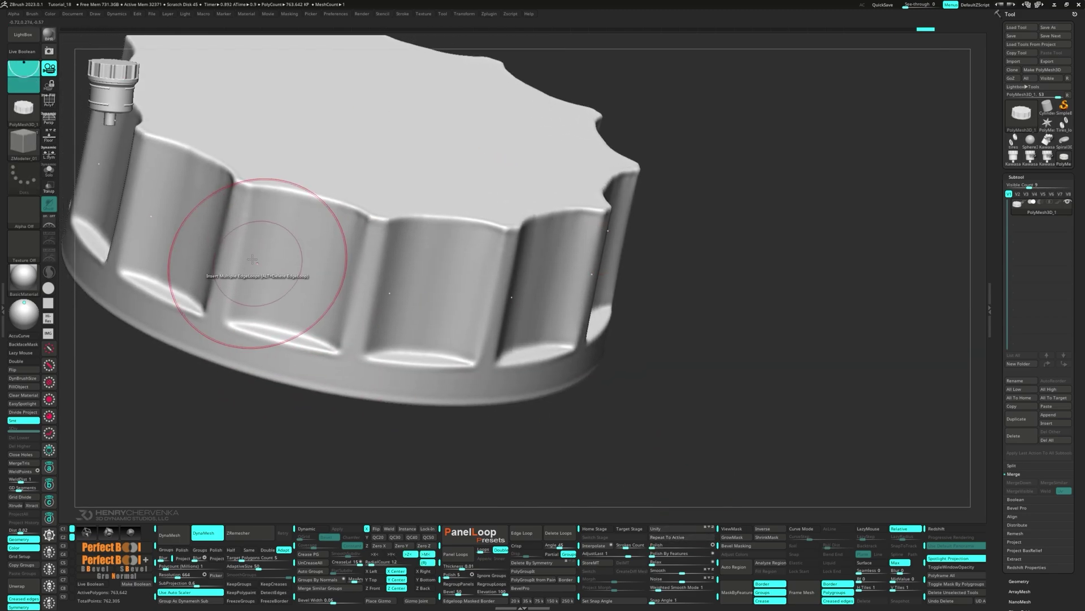
{"action": "mouse_move", "coordinate": [257, 264]}
{"action": "left_mouse_down", "text": "shift"}
{"action": "mouse_move", "coordinate": [243, 217]}
{"action": "mouse_move", "coordinate": [352, 229]}
{"action": "left_mouse_up", "text": "shift"}
{"action": "right_click_drag", "start_coordinate": [293, 287], "coordinate": [360, 301], "text": "ctrl"}
{"action": "key", "text": "x"}
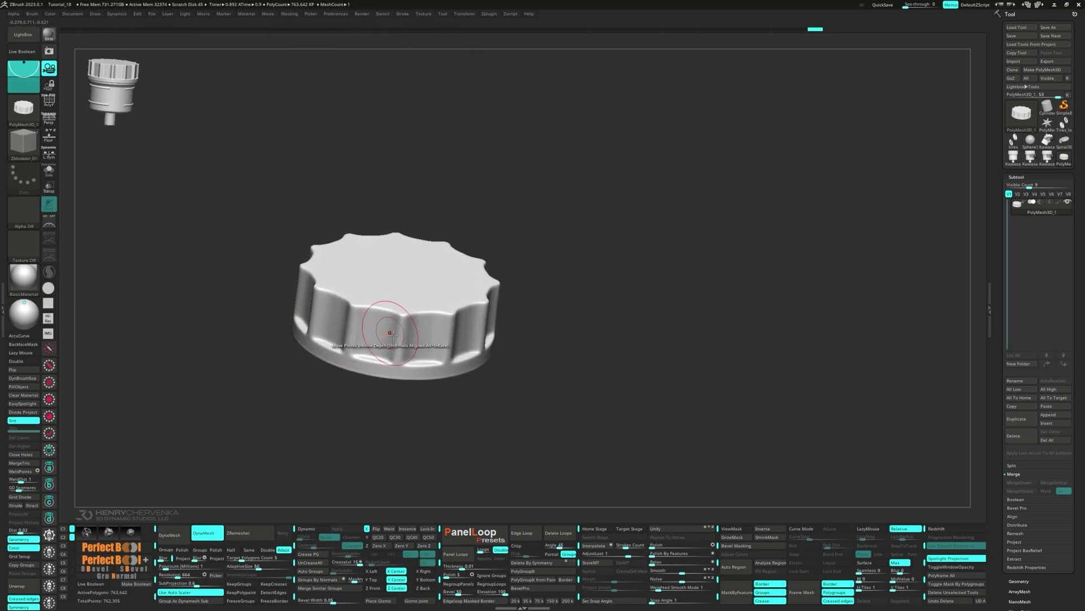
Step: Insert a cylinder beneath the scalloped cap in side view, centred on the cap's axis
{"action": "right_click_drag", "start_coordinate": [387, 328], "coordinate": [389, 345]}
{"action": "key", "text": "2"}
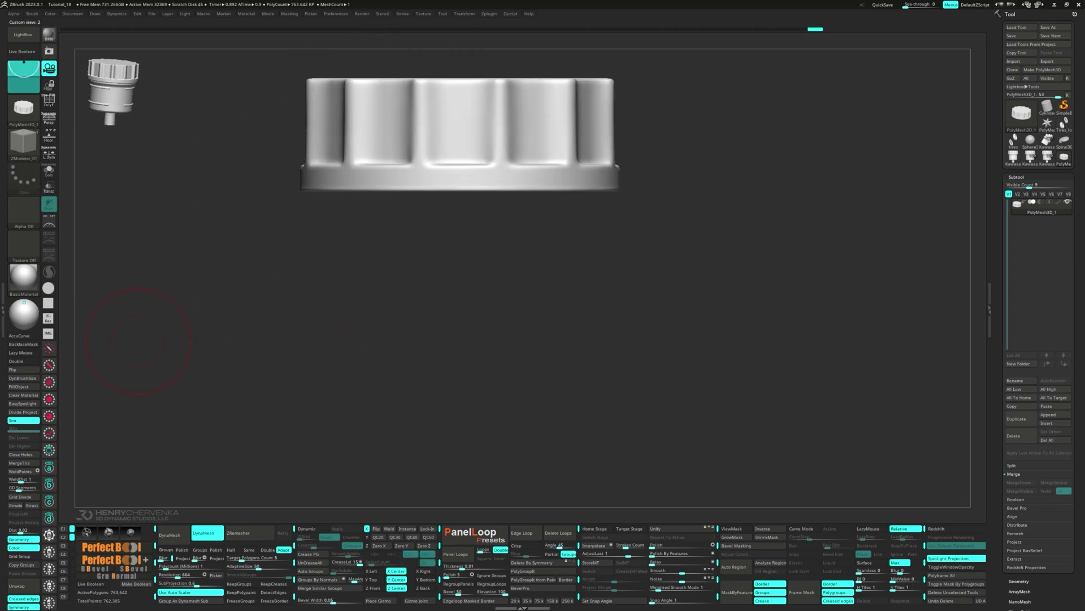
{"action": "right_click_drag", "start_coordinate": [458, 311], "coordinate": [461, 286]}
{"action": "key", "text": "w"}
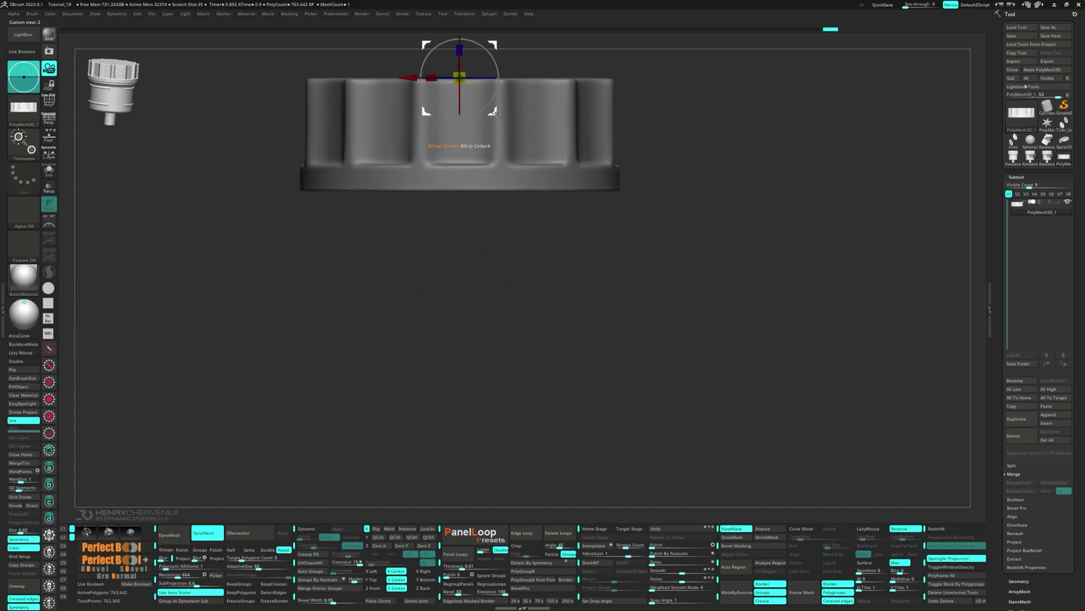
{"action": "left_click_drag", "start_coordinate": [497, 114], "coordinate": [488, 271], "text": "alt"}
{"action": "left_click", "coordinate": [435, 166]}
{"action": "left_click_drag", "start_coordinate": [459, 85], "coordinate": [459, 234], "text": "alt"}
{"action": "left_click", "coordinate": [414, 215]}
{"action": "left_click", "coordinate": [450, 215]}
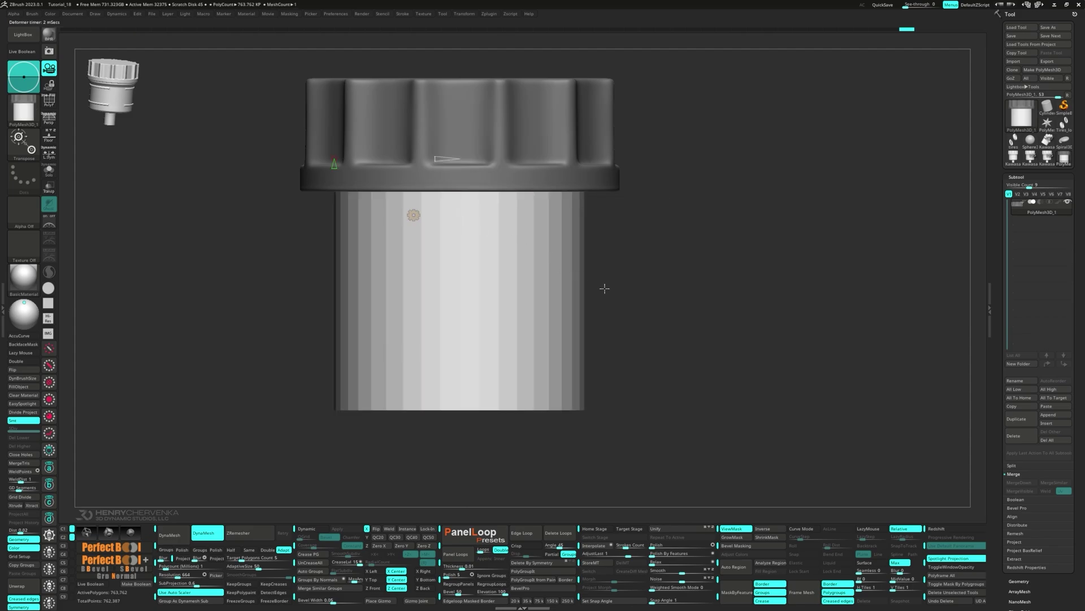
Step: Split the cylinder into its own subtool, widen and shorten it, and seat it against the cap's base
{"action": "left_click", "coordinate": [653, 337], "text": "ctrl"}
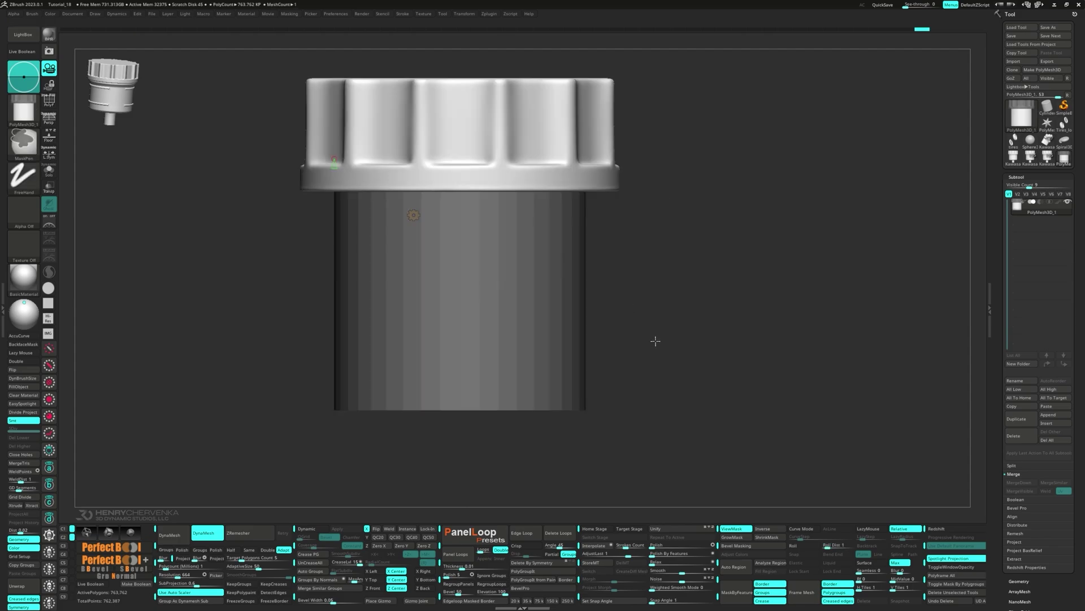
{"action": "left_click_drag", "start_coordinate": [460, 258], "coordinate": [475, 321], "text": "alt"}
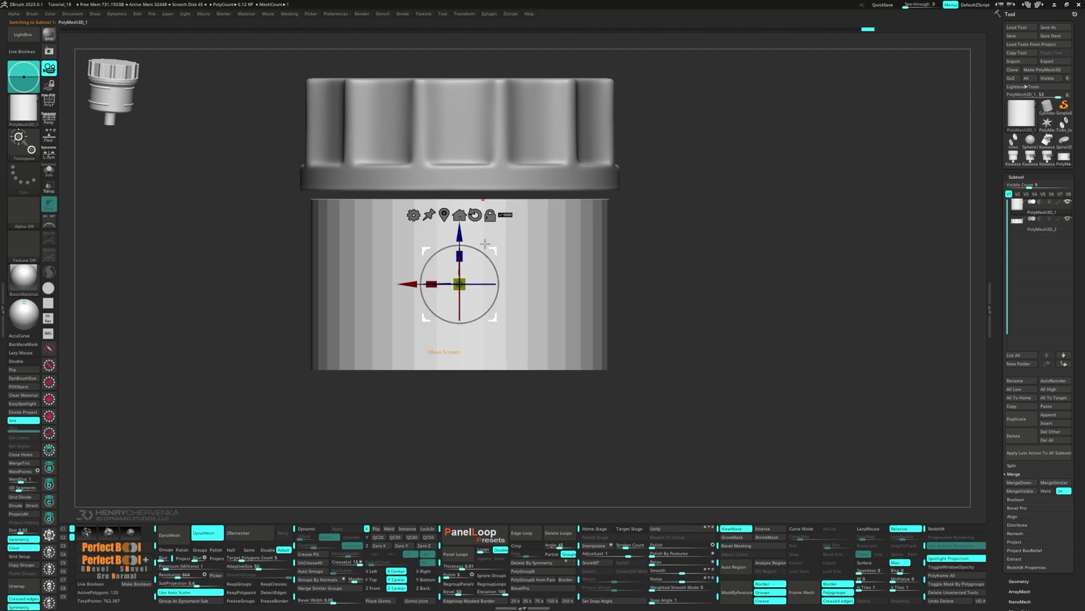
{"action": "left_click_drag", "start_coordinate": [459, 255], "coordinate": [461, 228]}
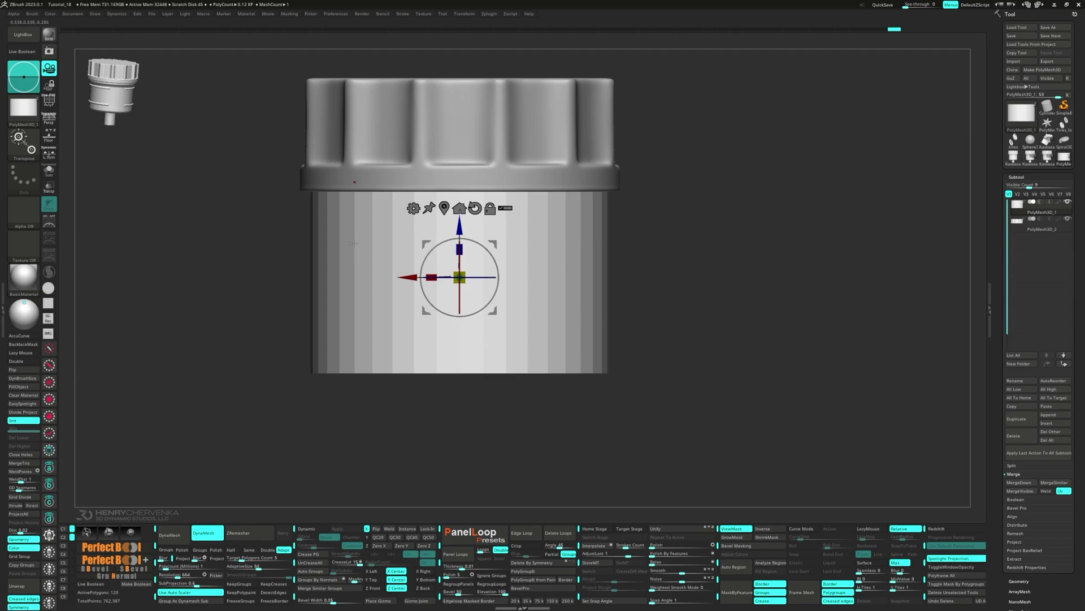
Step: Insert two edge loops around the cylinder just below the cap with the ZModeler brush
{"action": "key", "text": "b"}
{"action": "key", "text": "z"}
{"action": "key", "text": "m"}
{"action": "key", "text": "space"}
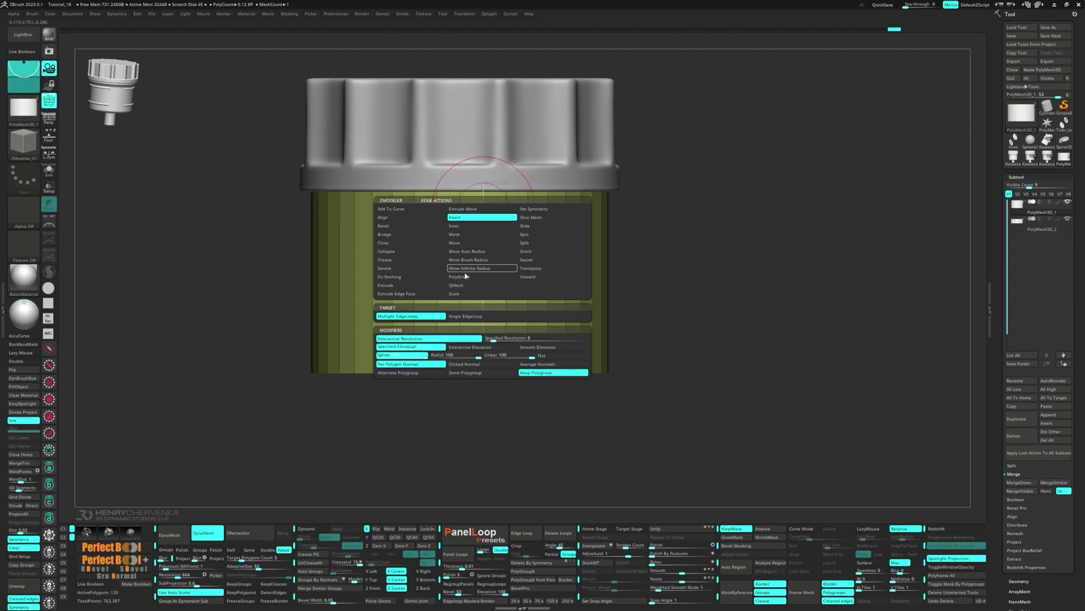
{"action": "left_click", "coordinate": [484, 202]}
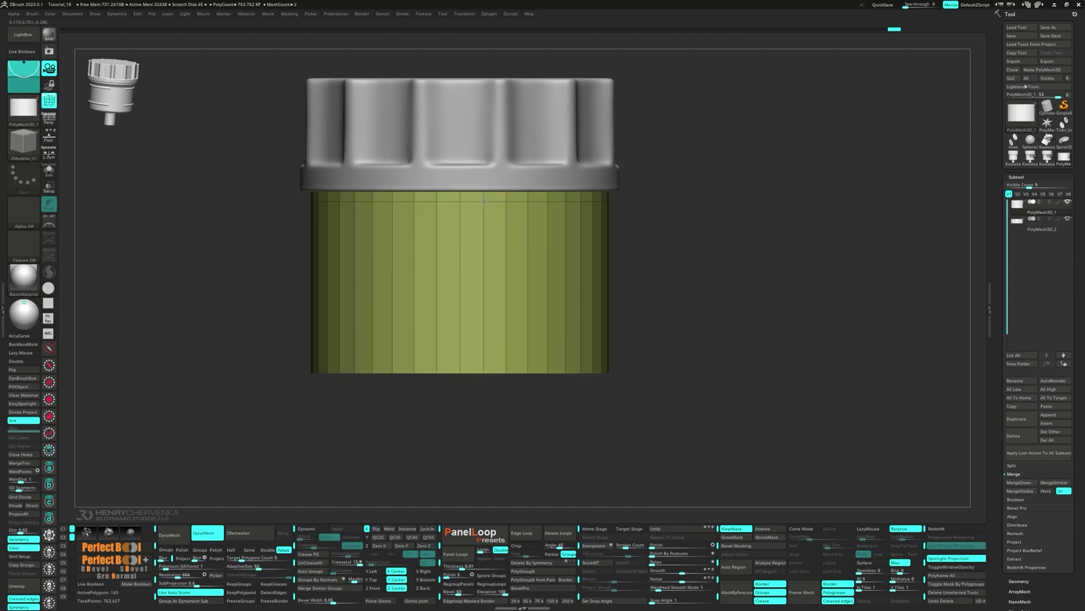
{"action": "left_click", "coordinate": [484, 222]}
Step: Push the polygons below the lower edge loop inward with QMesh on Polyloop to form a tapered shoulder
{"action": "key", "text": "space"}
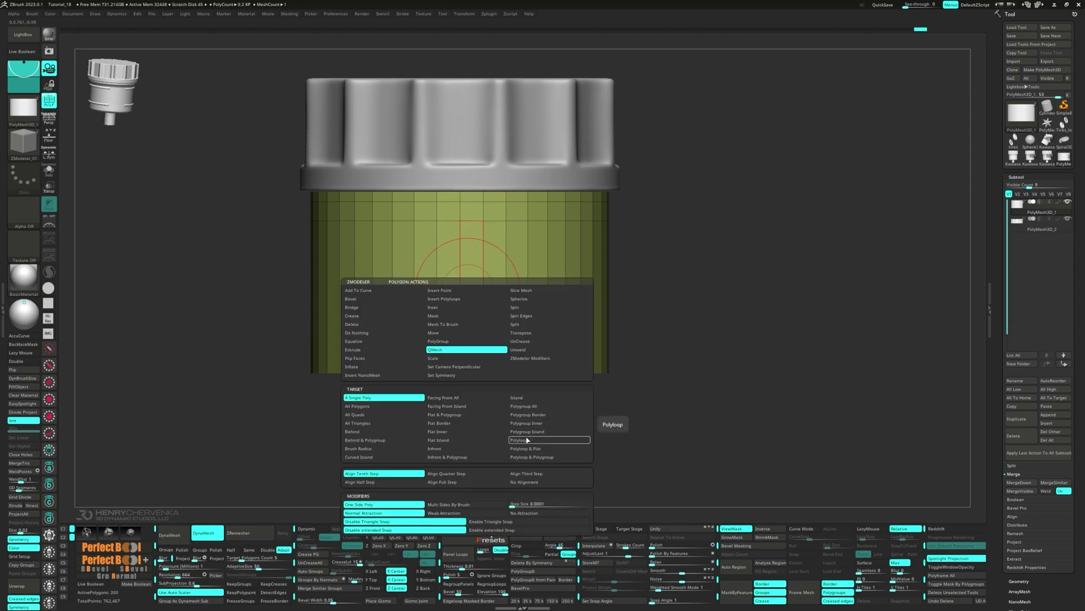
{"action": "left_click", "coordinate": [527, 439]}
{"action": "left_click_drag", "start_coordinate": [467, 295], "coordinate": [289, 279]}
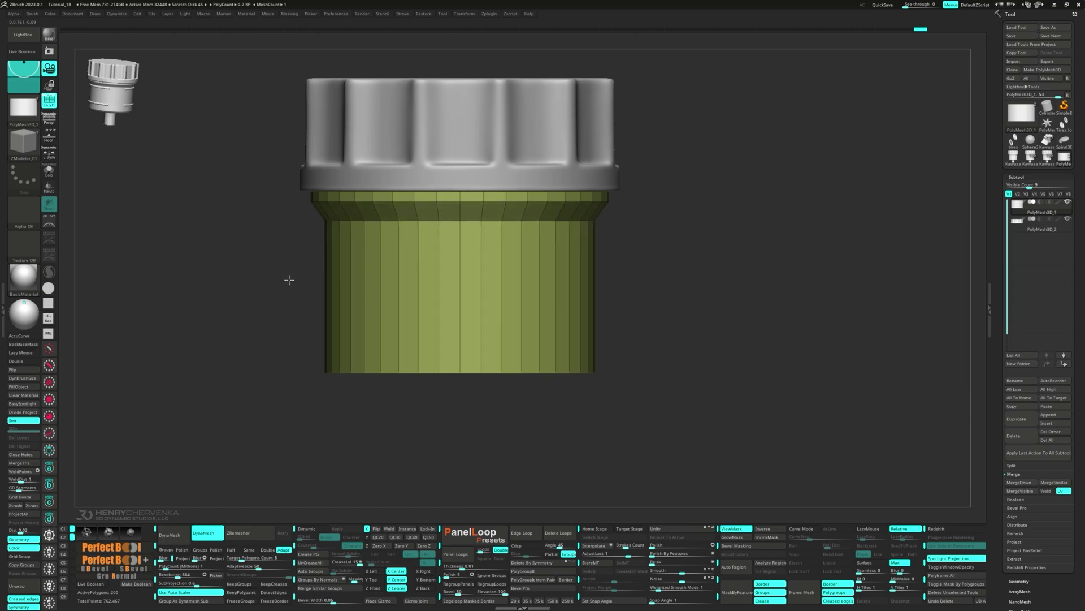
Step: Extrude the cylinder's end face downward a little and scale it in to form a chamfered bottom edge
{"action": "key", "text": "w"}
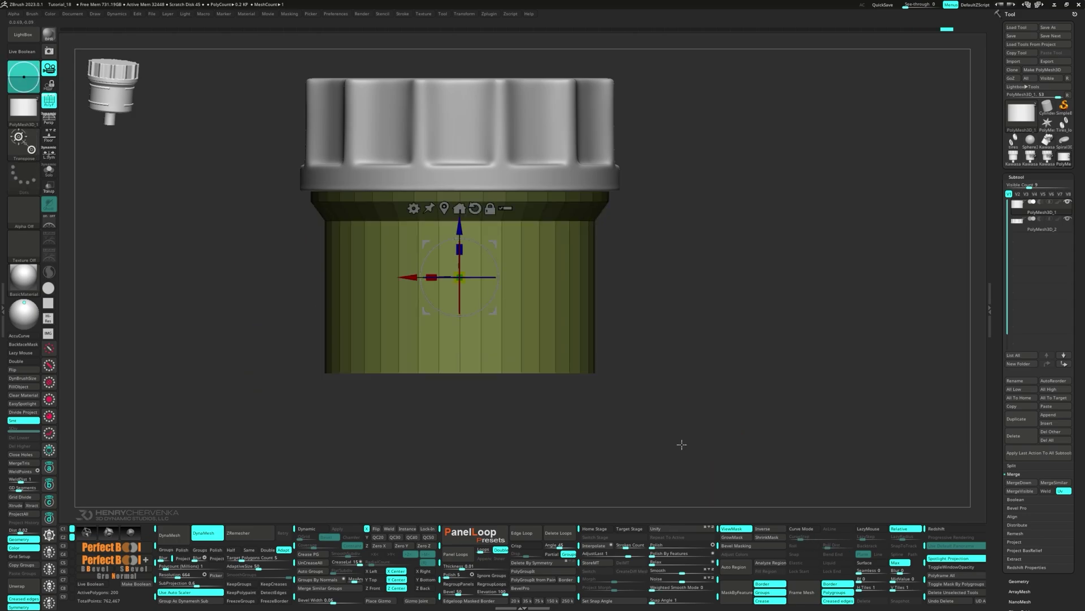
{"action": "left_click_drag", "start_coordinate": [460, 224], "coordinate": [459, 238], "text": "ctrl"}
{"action": "left_click", "coordinate": [445, 222]}
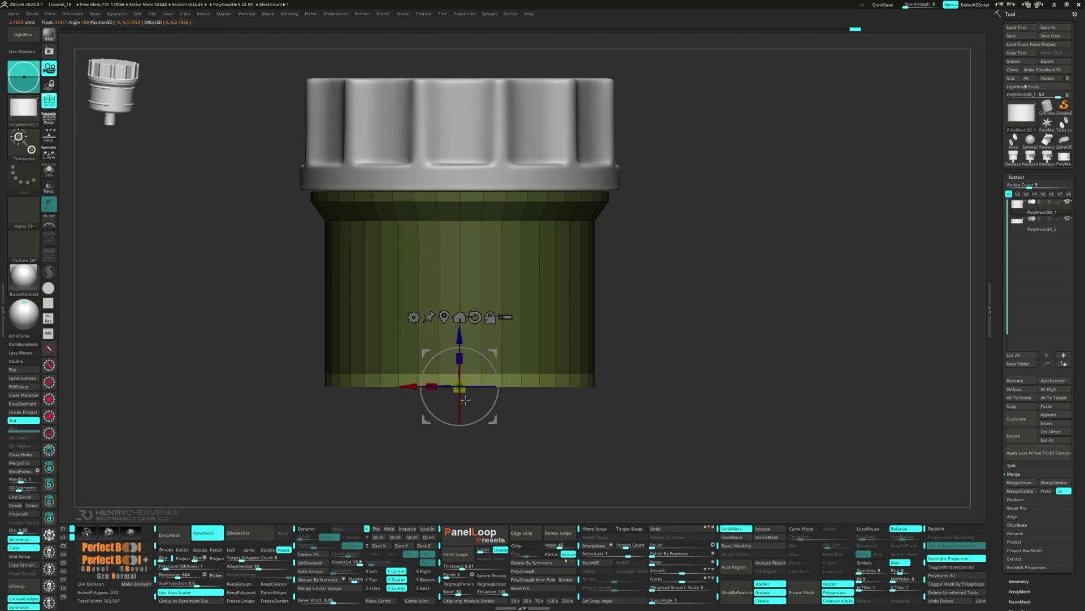
{"action": "left_click_drag", "start_coordinate": [459, 386], "coordinate": [447, 384]}
{"action": "key", "text": "q"}
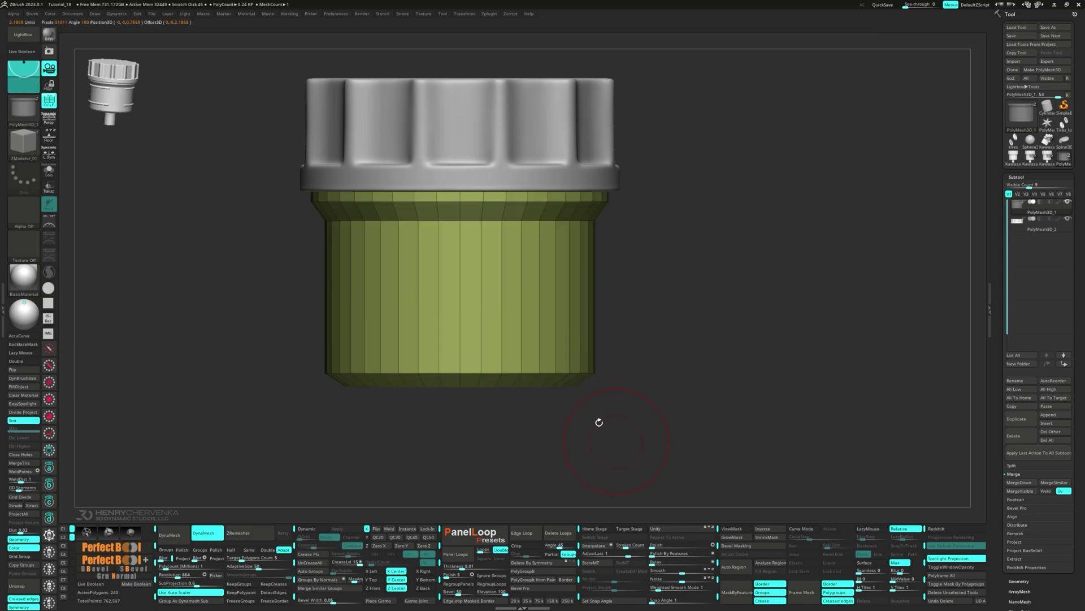
Step: Insert single edge loops around the body to outline a narrow band near its upper end and another near its lower end
{"action": "key", "text": "space"}
{"action": "left_click", "coordinate": [414, 265]}
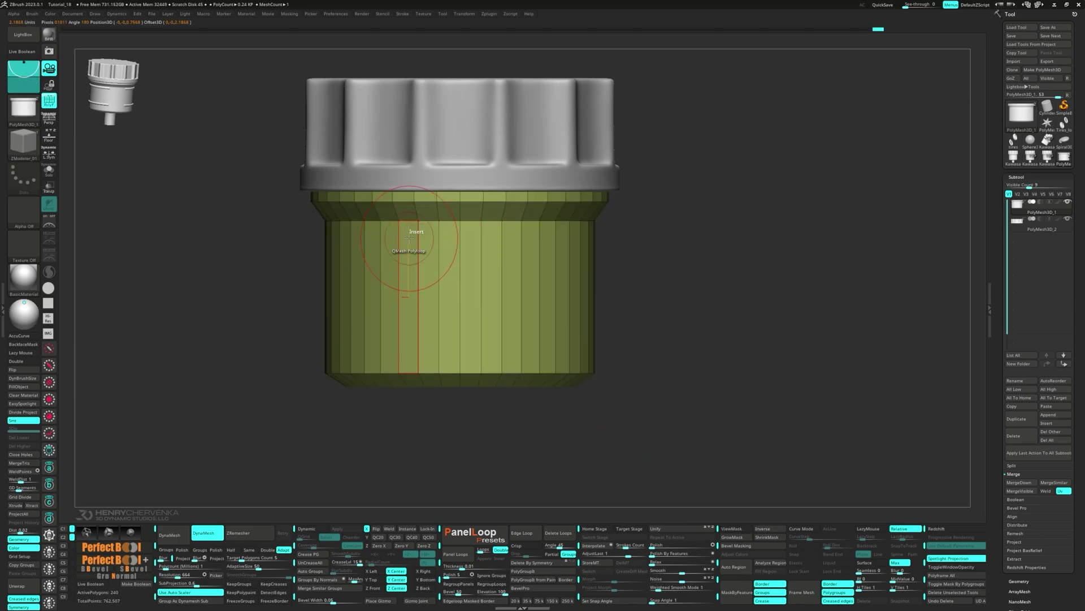
{"action": "left_click", "coordinate": [420, 247]}
{"action": "left_click", "coordinate": [417, 252]}
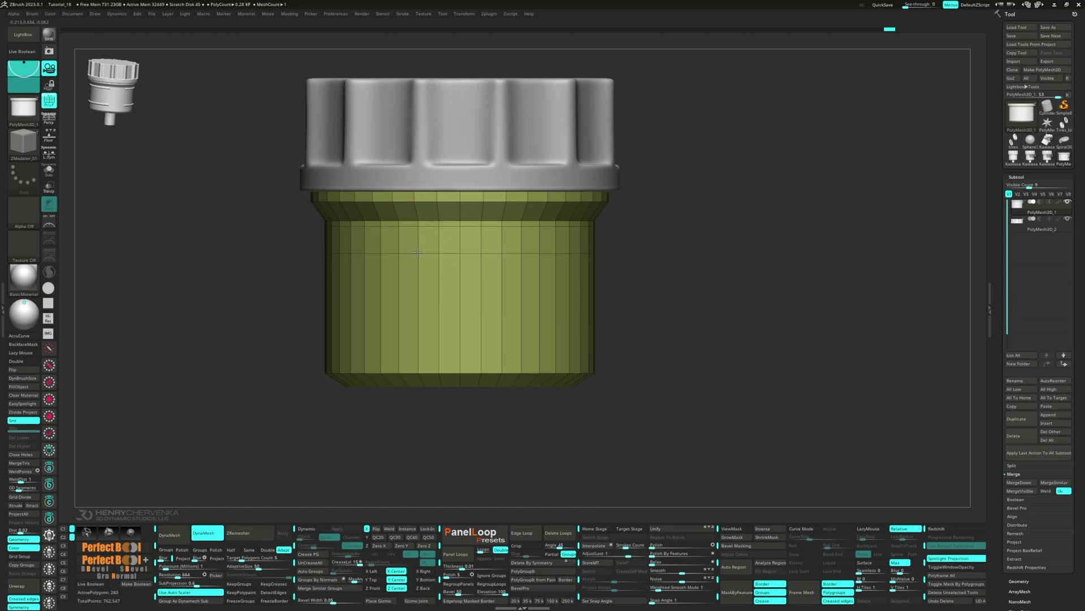
{"action": "left_click", "coordinate": [420, 323]}
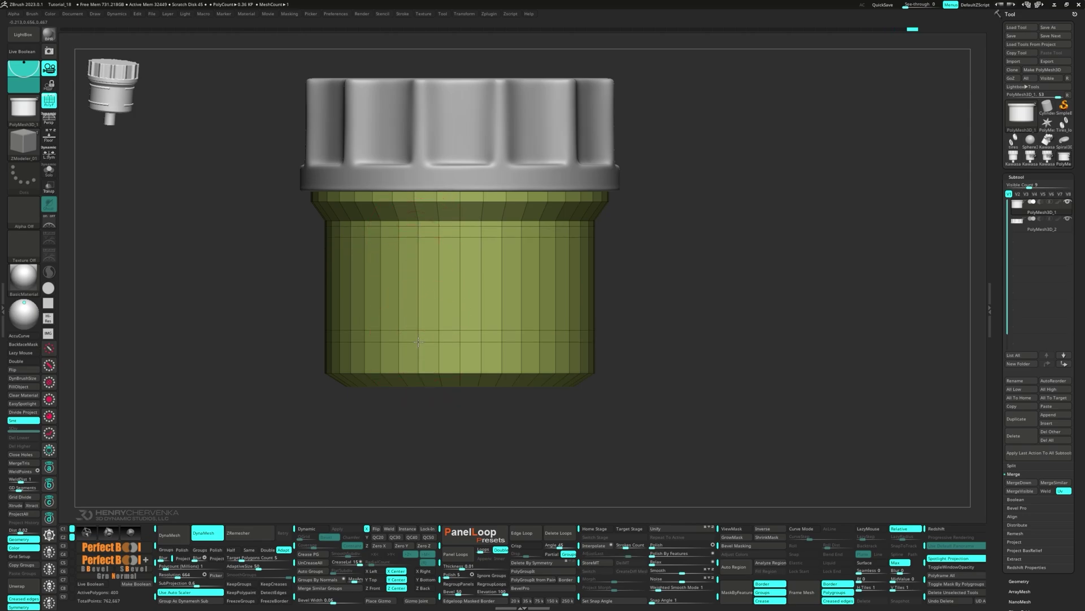
Step: Assign a polygroup to the two bands, leaving a gap at the front, and raise them outward with QMesh on Polygroup All
{"action": "key", "text": "ctrl+shift+space"}
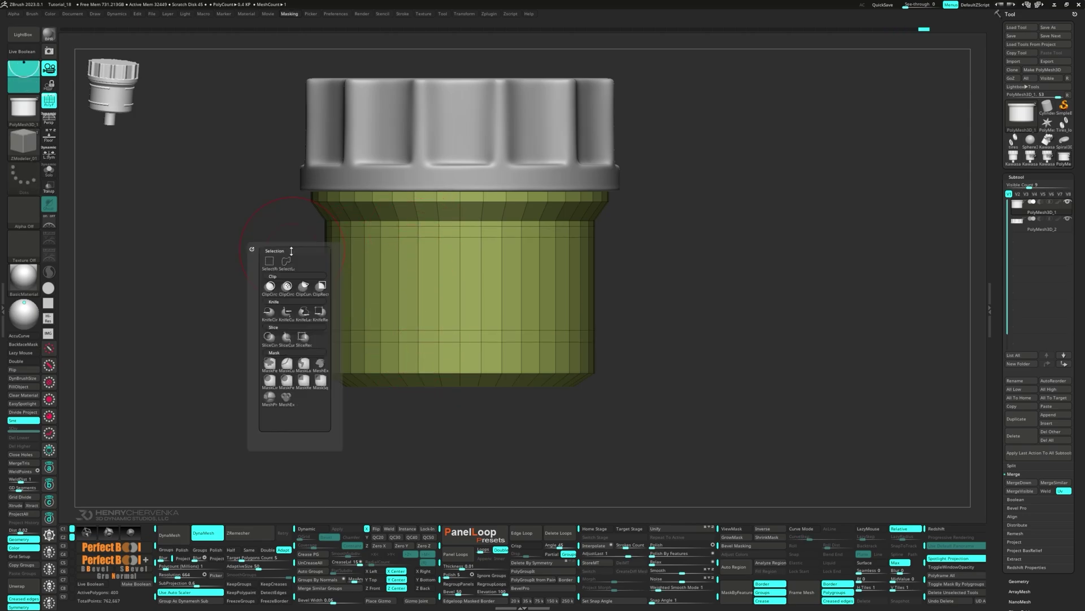
{"action": "left_click", "coordinate": [271, 285]}
{"action": "left_click_drag", "start_coordinate": [286, 219], "coordinate": [625, 351], "text": "ctrl+shift"}
{"action": "left_click_drag", "start_coordinate": [290, 269], "coordinate": [605, 307], "text": "ctrl+alt+shift"}
{"action": "left_click_drag", "start_coordinate": [419, 396], "coordinate": [521, 215], "text": "ctrl+alt+shift"}
{"action": "key", "text": "ctrl+w"}
{"action": "left_click", "coordinate": [619, 399], "text": "ctrl+shift"}
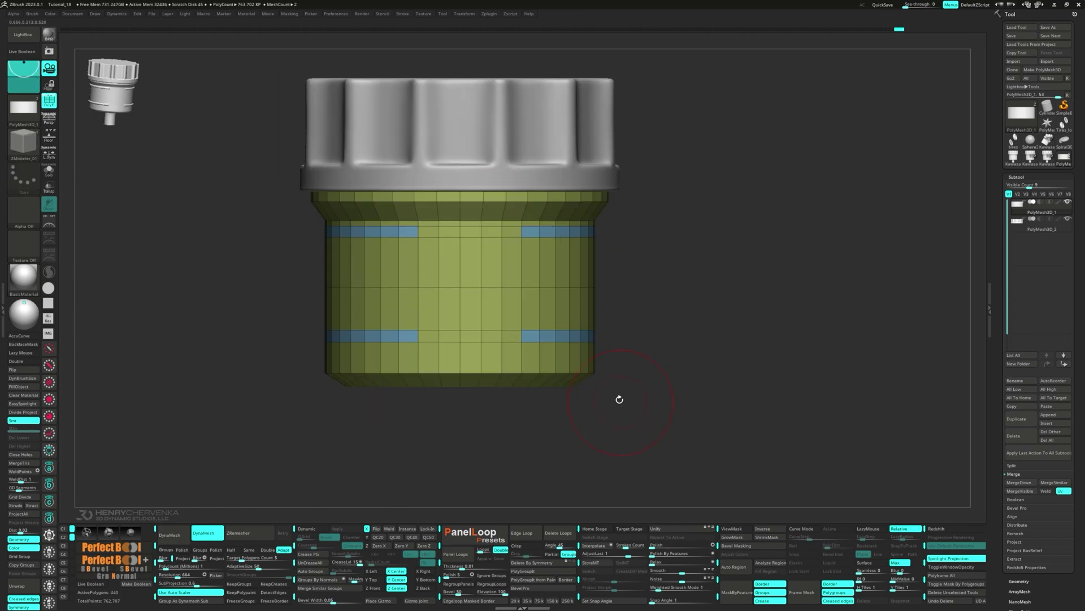
{"action": "key", "text": "space"}
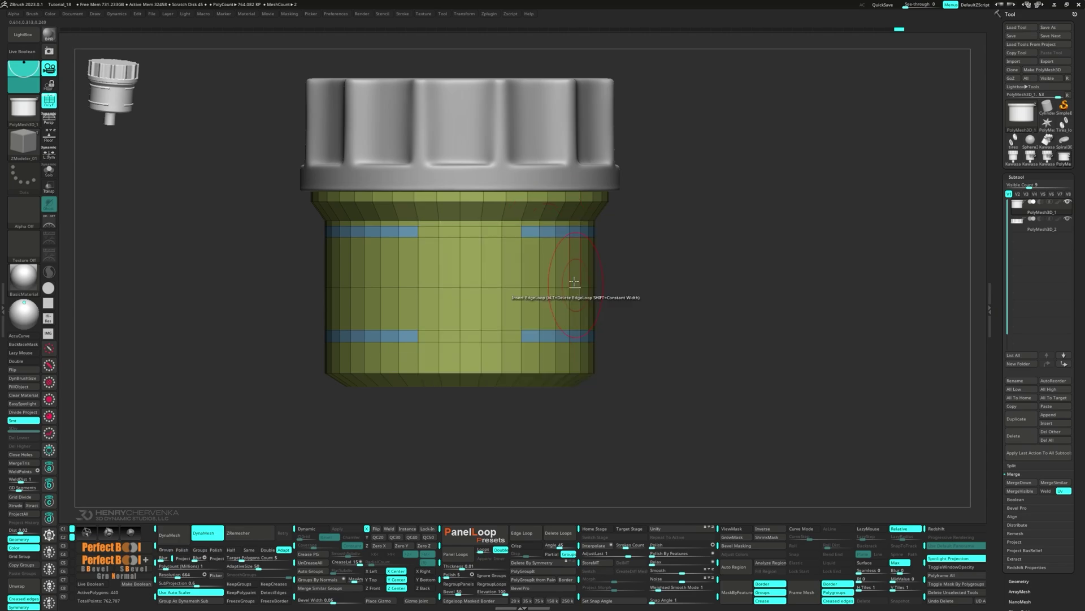
{"action": "left_click_drag", "start_coordinate": [563, 232], "coordinate": [572, 232]}
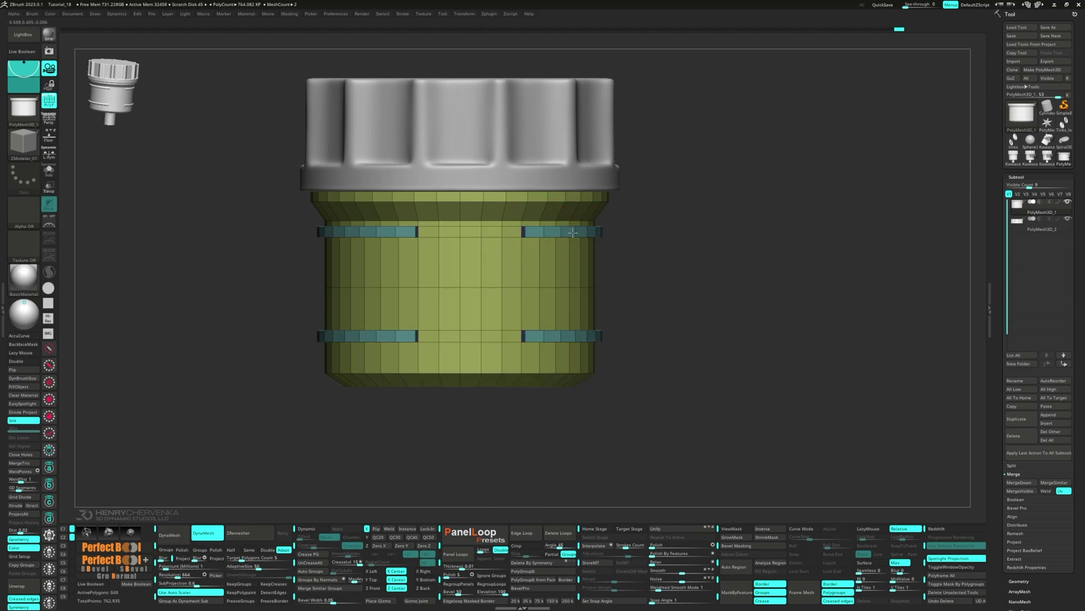
Step: Set the ZModeler polygon action to Inset on Flat Island and inset the body's bottom face
{"action": "right_click_drag", "start_coordinate": [569, 237], "coordinate": [451, 395]}
{"action": "key", "text": "space"}
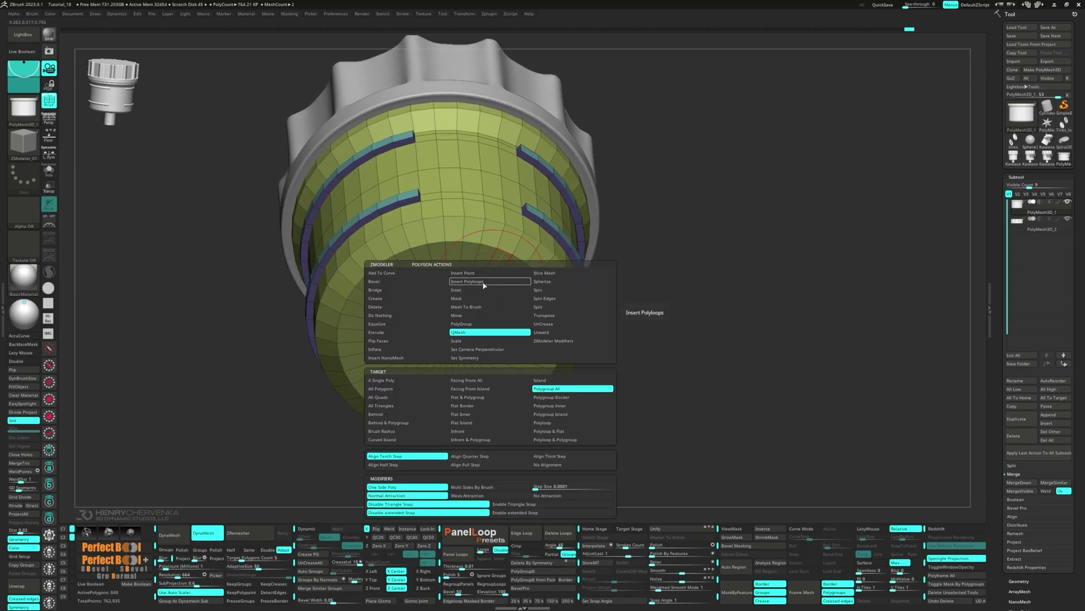
{"action": "left_click", "coordinate": [468, 290]}
{"action": "left_click", "coordinate": [471, 422]}
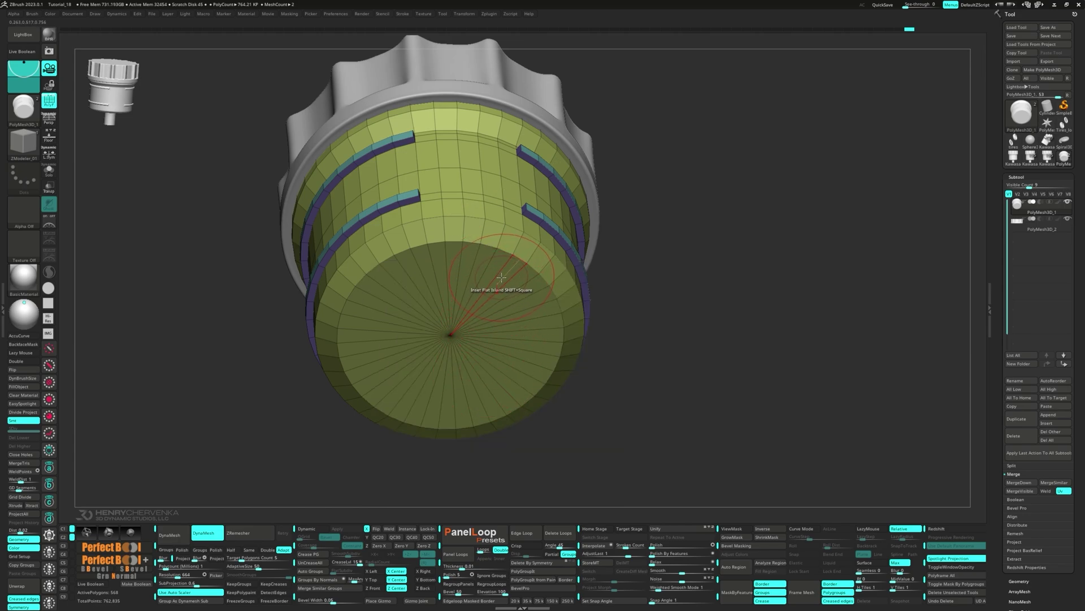
Step: Extrude the inset bottom face into a stem with QMesh on Polygroup Island, and narrow the stem
{"action": "key", "text": "space"}
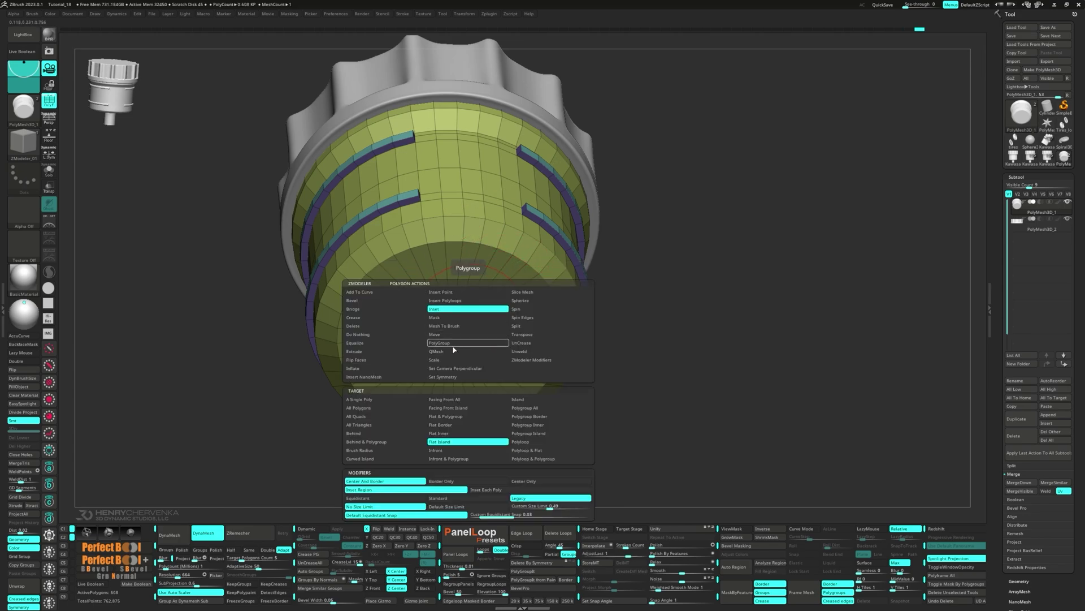
{"action": "left_click", "coordinate": [454, 350]}
{"action": "left_click", "coordinate": [521, 432]}
{"action": "left_click_drag", "start_coordinate": [458, 303], "coordinate": [456, 420]}
{"action": "right_click_drag", "start_coordinate": [530, 424], "coordinate": [561, 421], "text": "shift"}
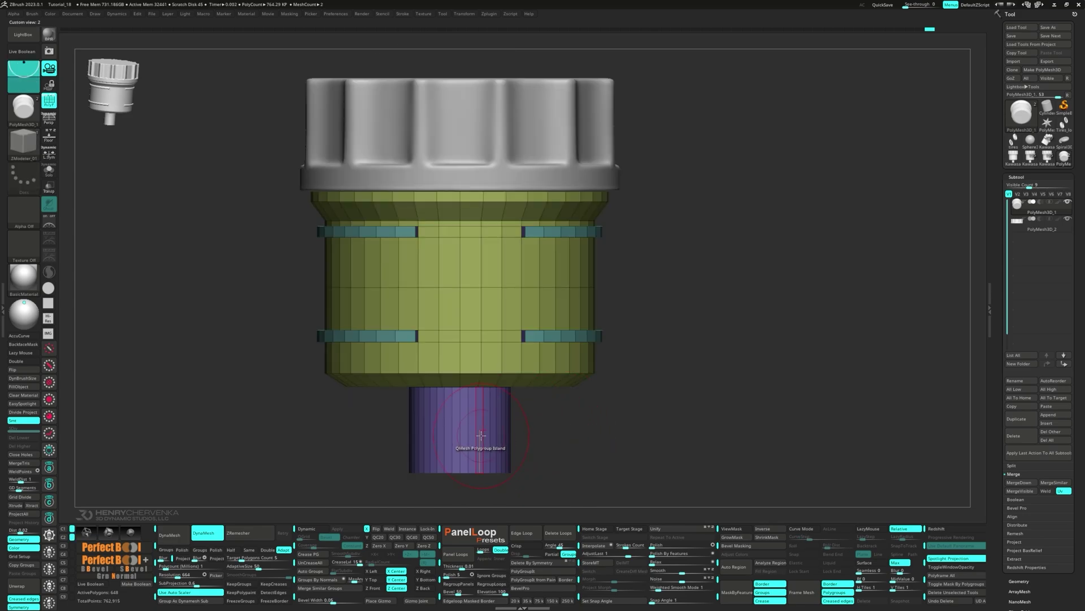
{"action": "key", "text": "space"}
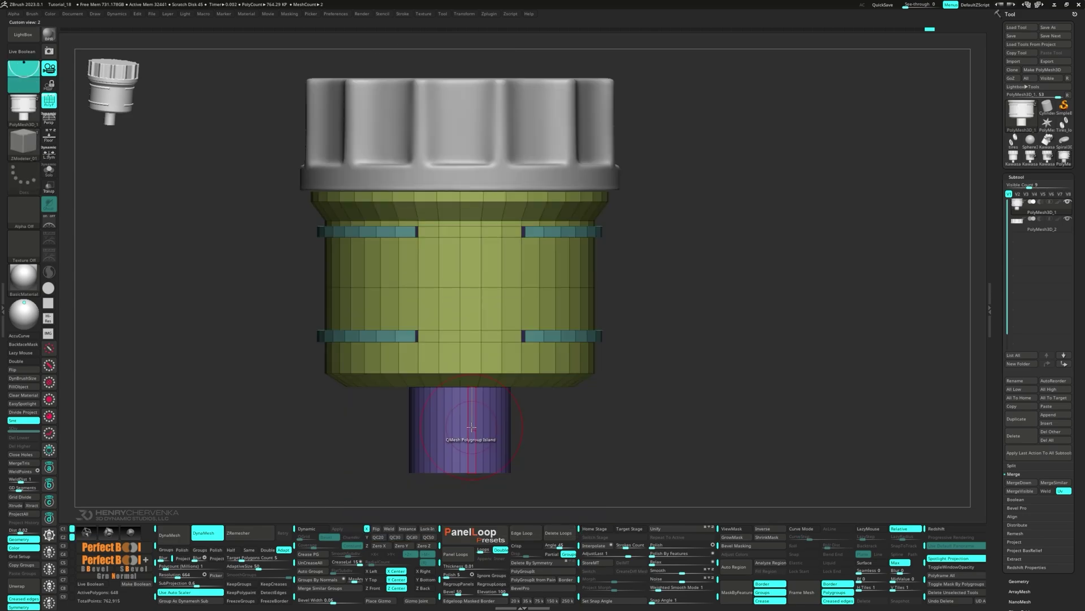
{"action": "left_click_drag", "start_coordinate": [464, 425], "coordinate": [402, 411]}
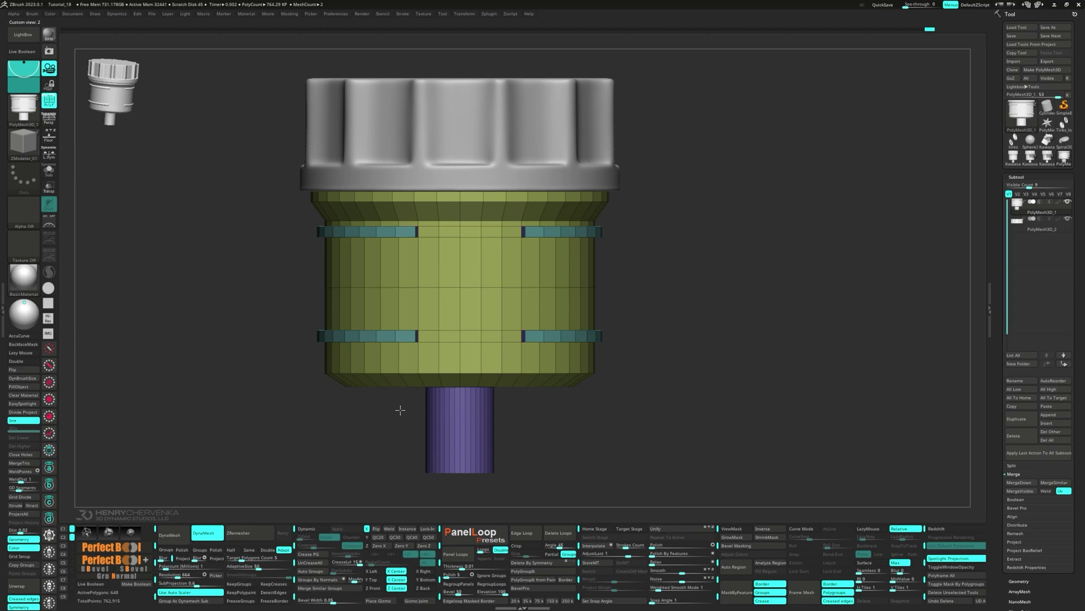
Step: Preview the body with dynamic subdivision and crease the edges of its raised bands
{"action": "right_click_drag", "start_coordinate": [442, 426], "coordinate": [467, 338]}
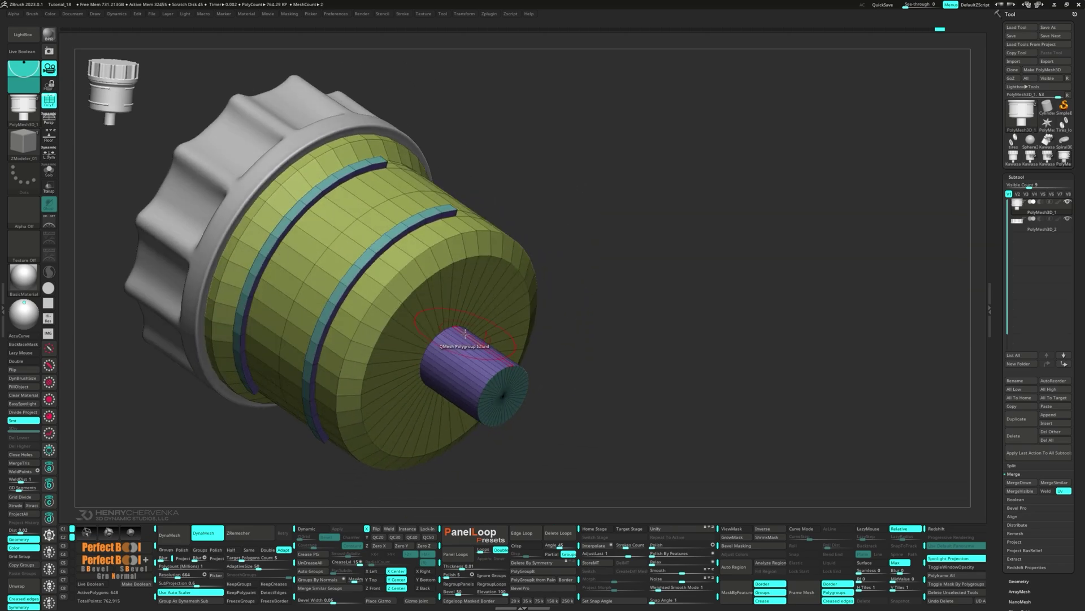
{"action": "key", "text": "d"}
{"action": "key", "text": "shift+d"}
{"action": "right_click_drag", "start_coordinate": [328, 219], "coordinate": [474, 359]}
{"action": "key", "text": "space"}
{"action": "left_click", "coordinate": [211, 270]}
{"action": "left_click", "coordinate": [288, 221]}
{"action": "mouse_move", "coordinate": [475, 464]}
{"action": "right_mouse_down"}
{"action": "mouse_move", "coordinate": [477, 486]}
{"action": "mouse_move", "coordinate": [474, 477]}
{"action": "right_mouse_up"}
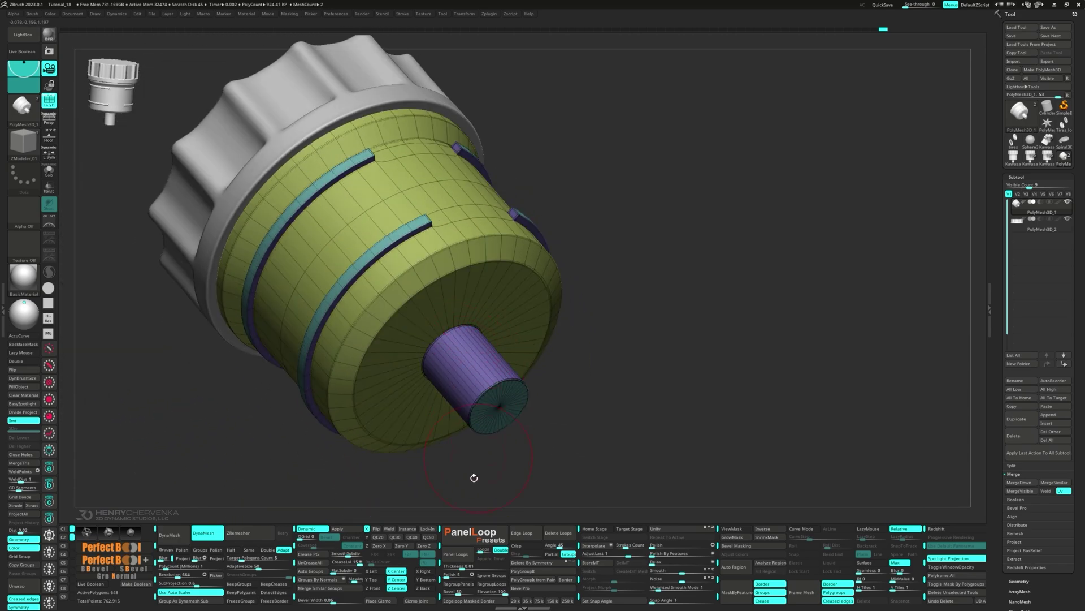
Step: Set the crease level to 2 and insert multiple edge loops along the length of the stem
{"action": "key", "text": "Return"}
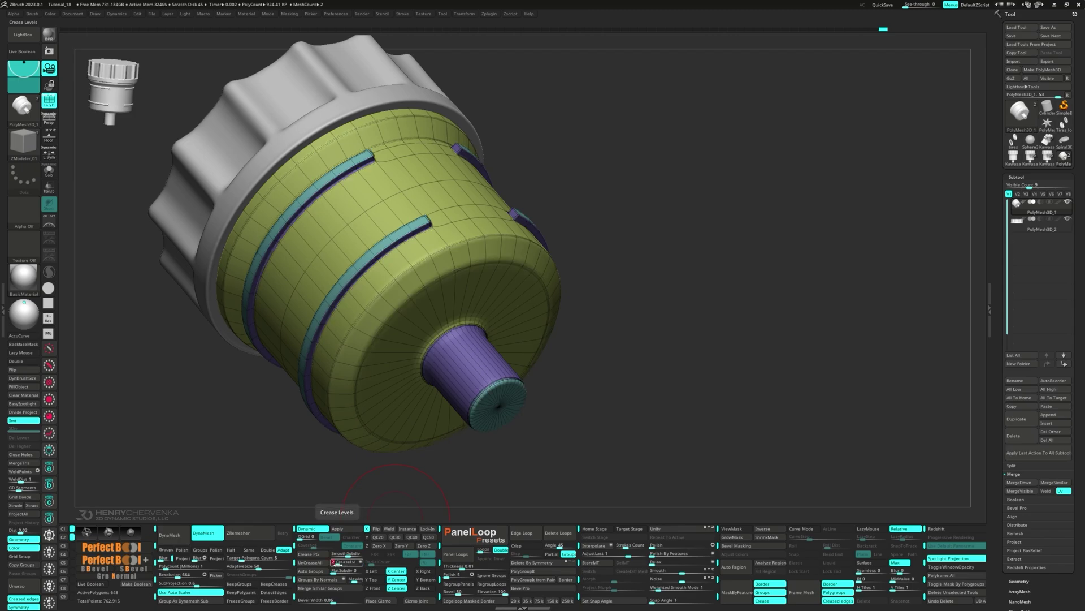
{"action": "right_click_drag", "start_coordinate": [481, 390], "coordinate": [431, 334]}
{"action": "key", "text": "space"}
{"action": "left_click", "coordinate": [462, 356]}
{"action": "left_click", "coordinate": [416, 455]}
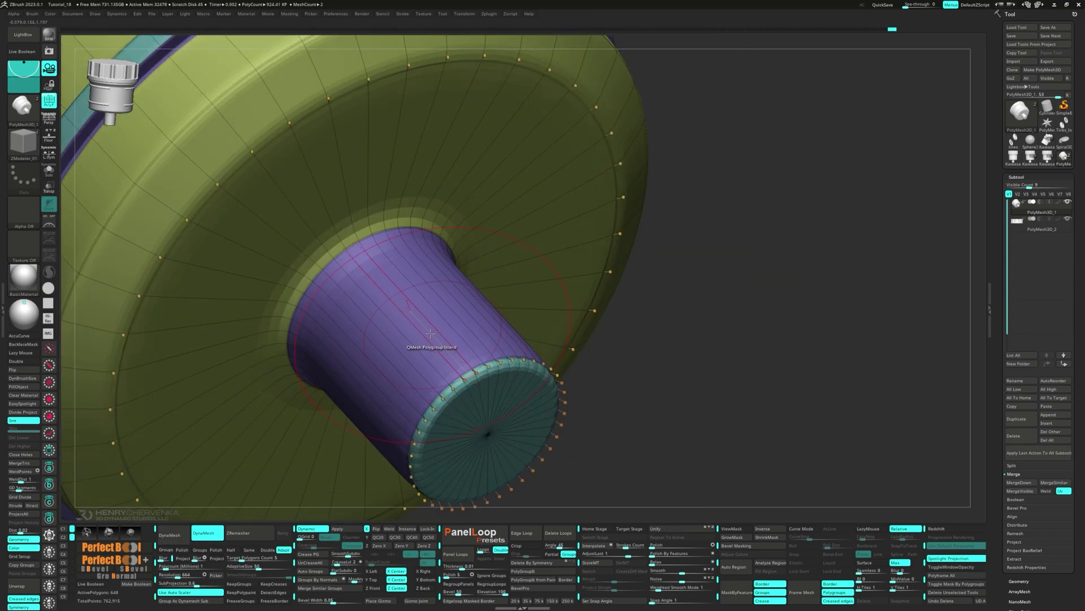
{"action": "left_click_drag", "start_coordinate": [431, 334], "coordinate": [419, 350]}
Step: Insert edge loops around the body in the area between its raised bands
{"action": "right_click_drag", "start_coordinate": [418, 351], "coordinate": [441, 340], "text": "ctrl"}
{"action": "right_click_drag", "start_coordinate": [441, 339], "coordinate": [317, 283], "text": "alt"}
{"action": "left_click_drag", "start_coordinate": [316, 265], "coordinate": [313, 270]}
{"action": "left_click", "coordinate": [283, 232]}
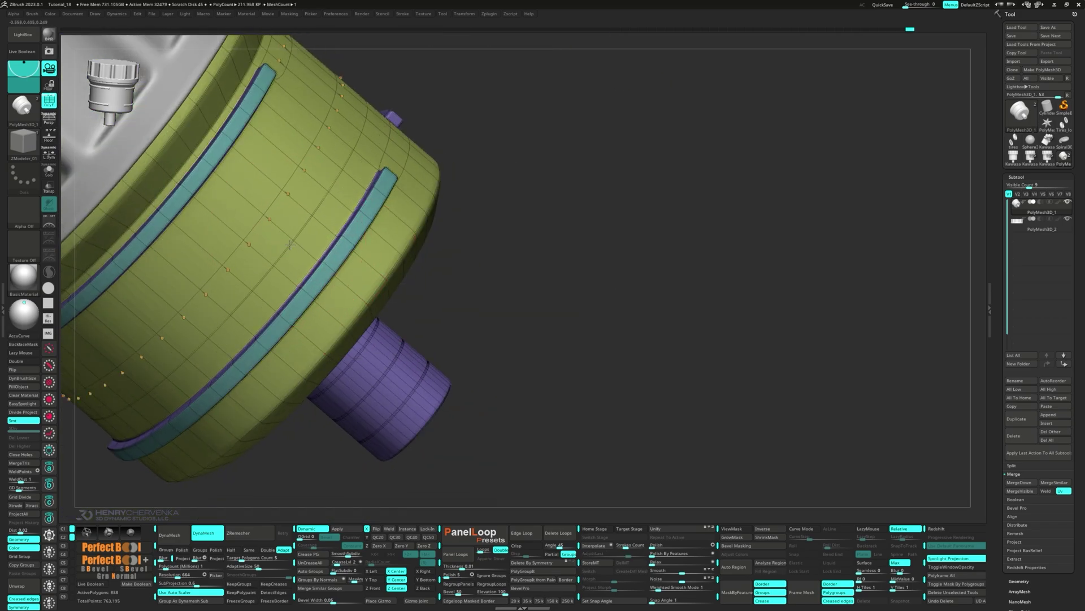
{"action": "right_click_drag", "start_coordinate": [311, 266], "coordinate": [287, 244], "text": "ctrl"}
Step: Switch the ZModeler edge action to Crease on EdgeLoop Partial and uncrease the loop where the stem meets the body
{"action": "key", "text": "space"}
{"action": "left_click", "coordinate": [224, 310]}
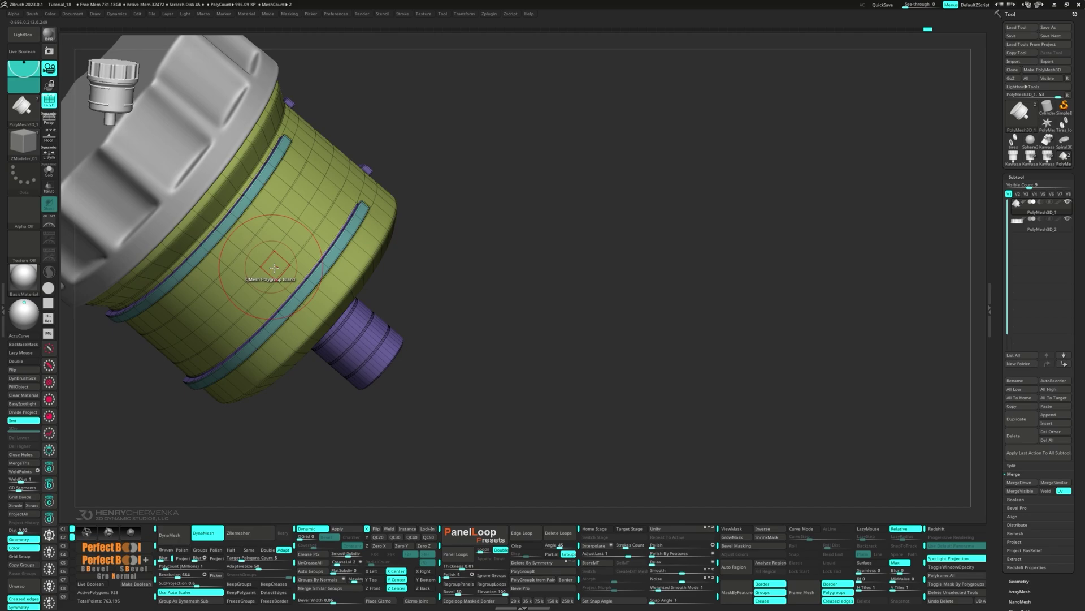
{"action": "right_click_drag", "start_coordinate": [339, 303], "coordinate": [316, 306]}
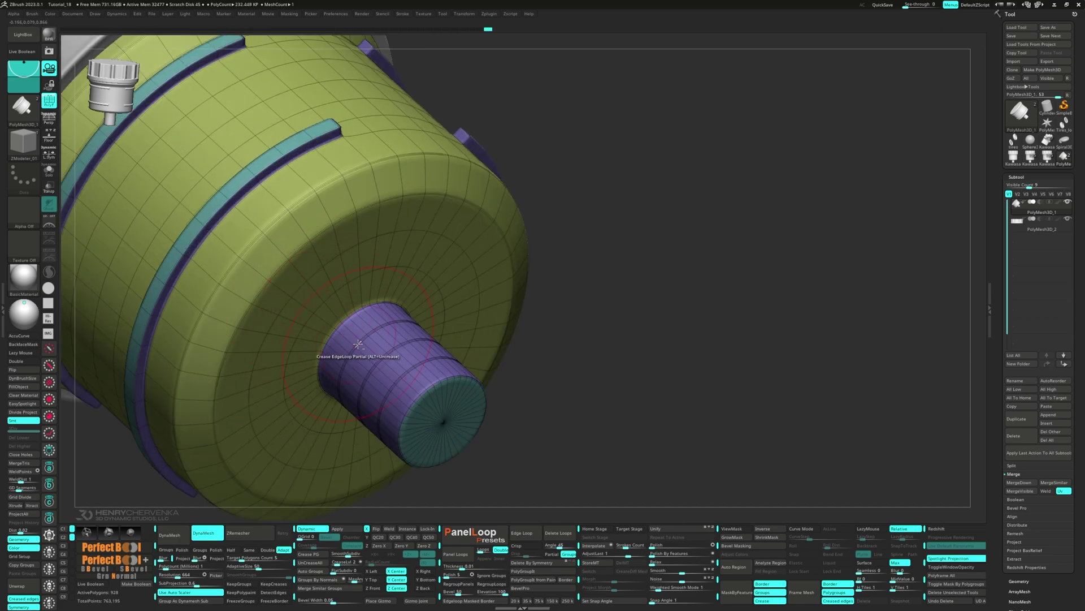
{"action": "left_click", "coordinate": [341, 326], "text": "alt"}
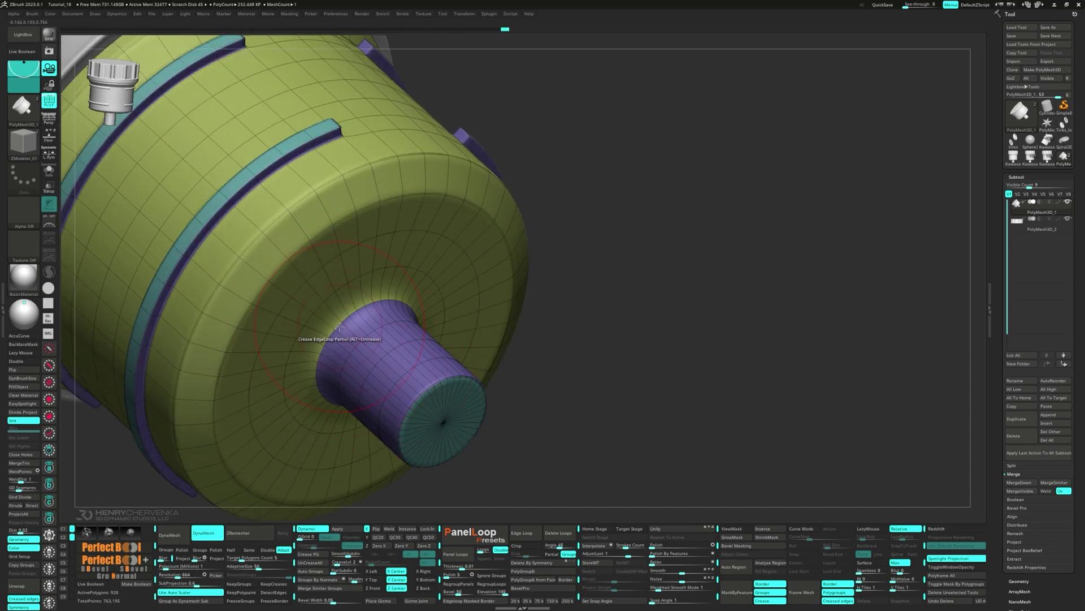
Step: Switch the ZModeler edge action to Insert and add a supporting edge loop near the rim of the stem's end, checking the shape without polyframe
{"action": "right_click_drag", "start_coordinate": [340, 326], "coordinate": [428, 391]}
{"action": "key", "text": "shift+f"}
{"action": "right_click_drag", "start_coordinate": [429, 392], "coordinate": [437, 412], "text": "ctrl"}
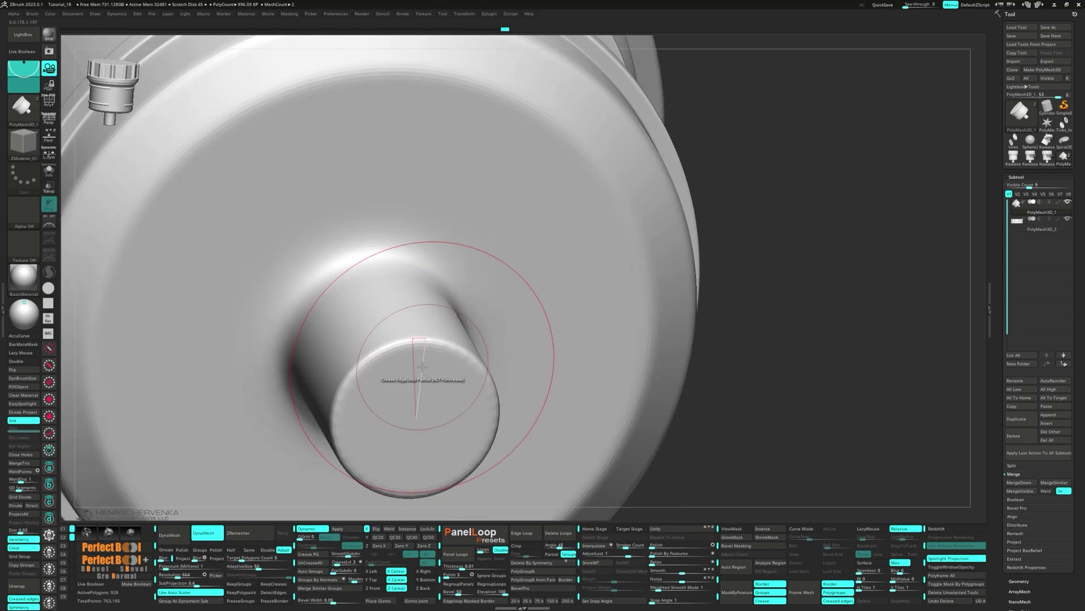
{"action": "key", "text": "space"}
{"action": "left_click", "coordinate": [420, 458]}
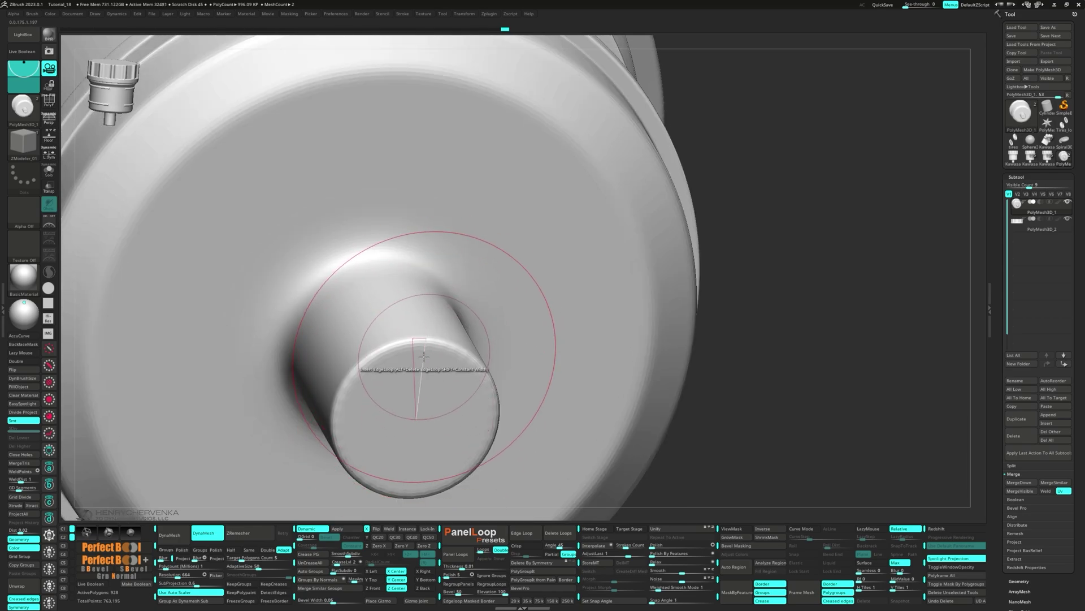
{"action": "left_click_drag", "start_coordinate": [427, 357], "coordinate": [427, 348]}
{"action": "right_click_drag", "start_coordinate": [426, 349], "coordinate": [375, 299], "text": "ctrl"}
{"action": "right_click_drag", "start_coordinate": [376, 300], "coordinate": [371, 365]}
{"action": "key", "text": "shift+f"}
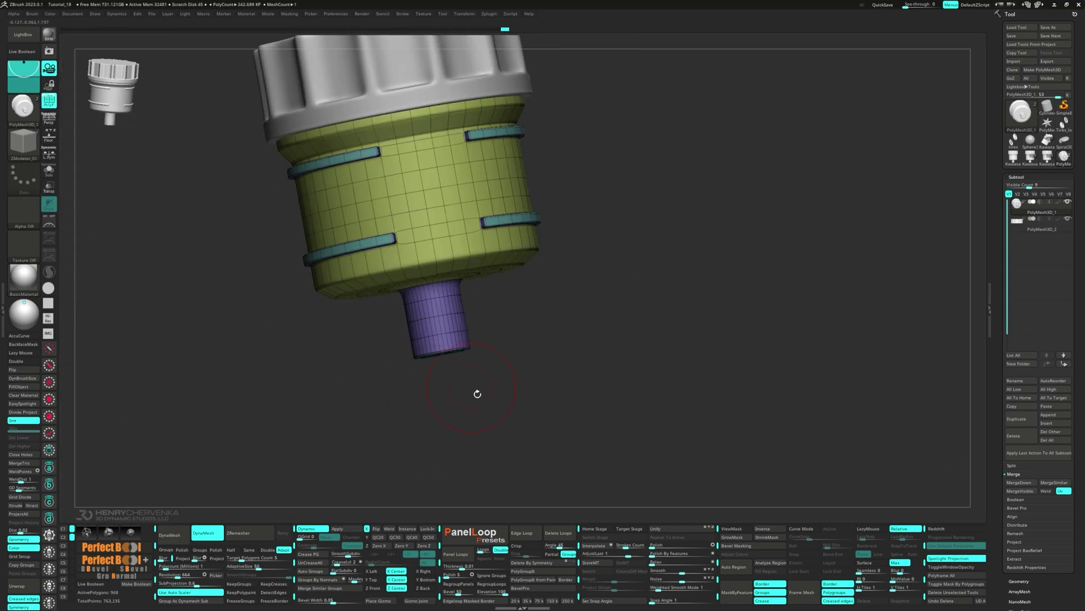
{"action": "right_click_drag", "start_coordinate": [477, 392], "coordinate": [457, 349], "text": "ctrl"}
{"action": "mouse_move", "coordinate": [457, 349]}
{"action": "right_mouse_down"}
{"action": "mouse_move", "coordinate": [468, 361]}
{"action": "mouse_move", "coordinate": [442, 361]}
{"action": "right_mouse_up"}
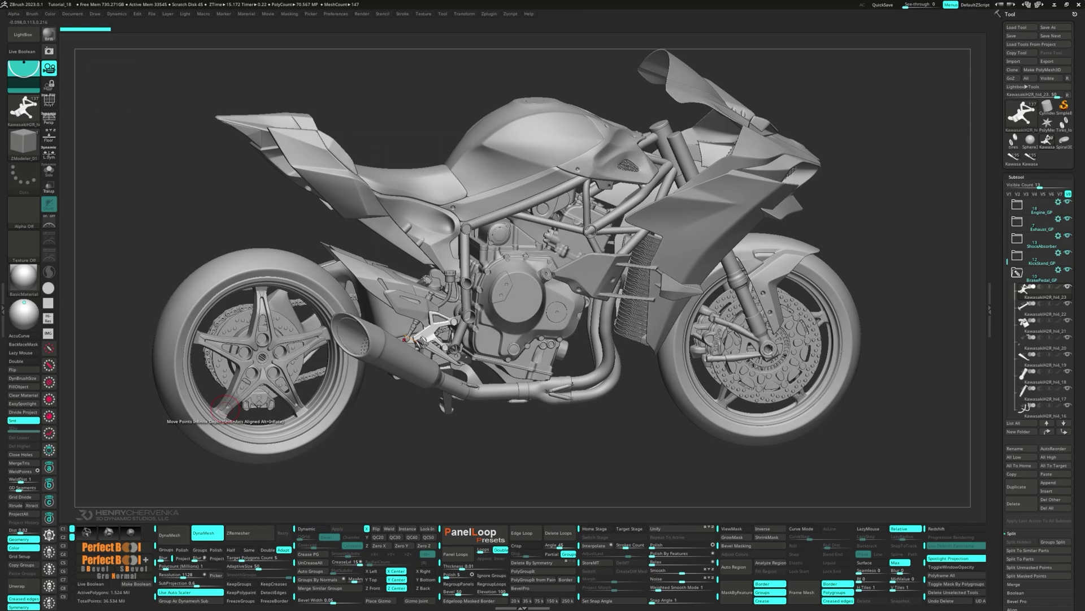
Step: Examine the finished reservoir, its hoses and the brake pedal assembly on the complete motorcycle model from several angles
{"action": "right_click_drag", "start_coordinate": [431, 447], "coordinate": [436, 360]}
{"action": "right_click_drag", "start_coordinate": [435, 310], "coordinate": [425, 384], "text": "ctrl"}
{"action": "mouse_move", "coordinate": [416, 346]}
{"action": "right_mouse_down"}
{"action": "mouse_move", "coordinate": [367, 287]}
{"action": "mouse_move", "coordinate": [342, 340]}
{"action": "mouse_move", "coordinate": [361, 357]}
{"action": "mouse_move", "coordinate": [388, 343]}
{"action": "right_mouse_up"}
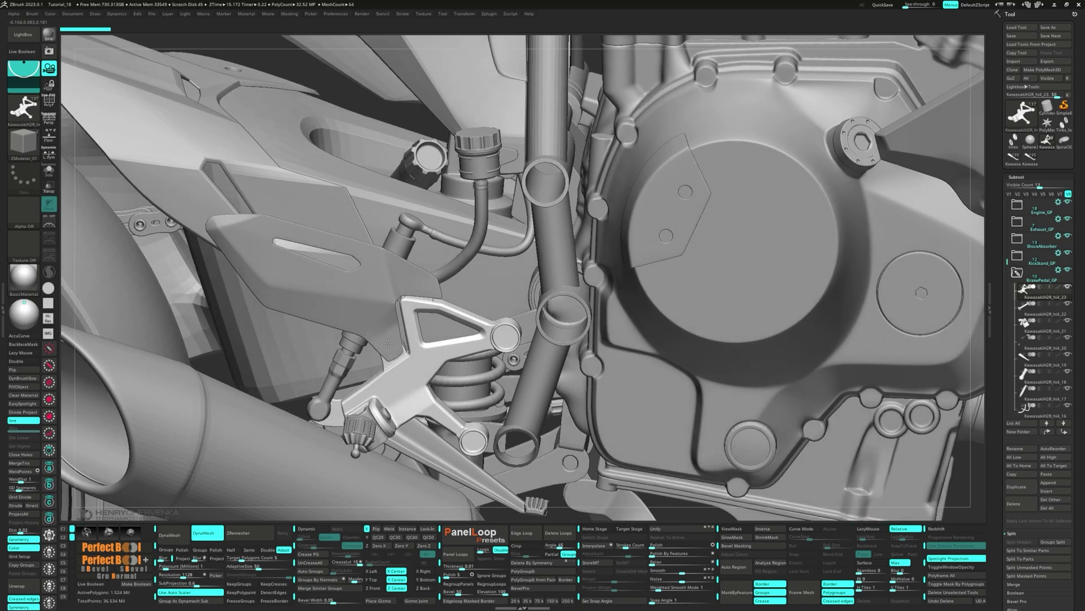
{"action": "mouse_move", "coordinate": [433, 281]}
{"action": "right_mouse_down"}
{"action": "mouse_move", "coordinate": [319, 306]}
{"action": "mouse_move", "coordinate": [355, 293]}
{"action": "mouse_move", "coordinate": [402, 300]}
{"action": "mouse_move", "coordinate": [344, 395]}
{"action": "right_mouse_up"}
{"action": "right_click_drag", "start_coordinate": [338, 326], "coordinate": [337, 329]}
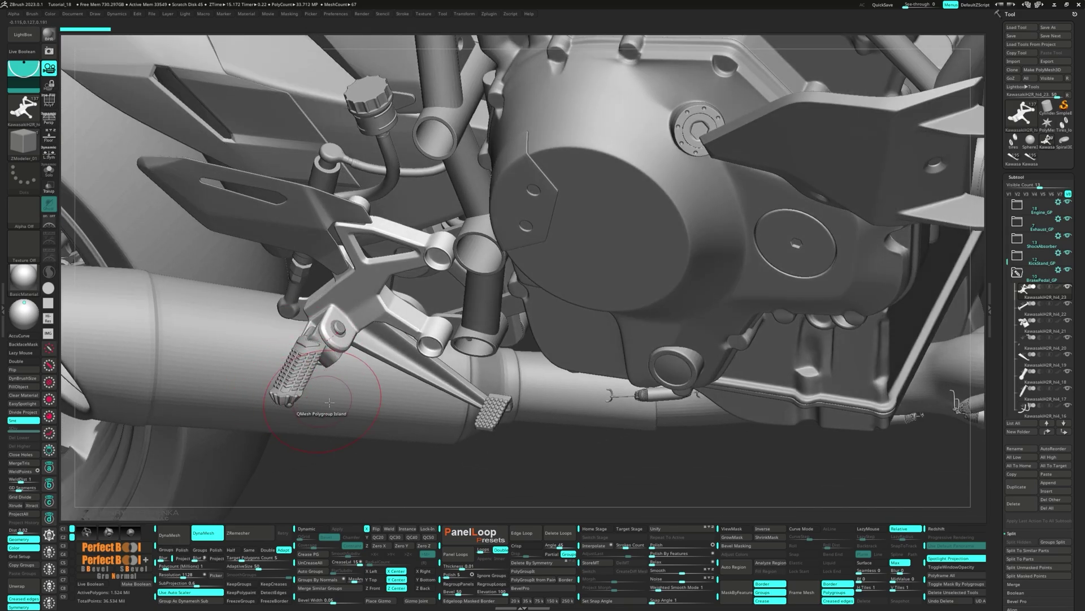
{"action": "right_click_drag", "start_coordinate": [297, 364], "coordinate": [280, 302]}
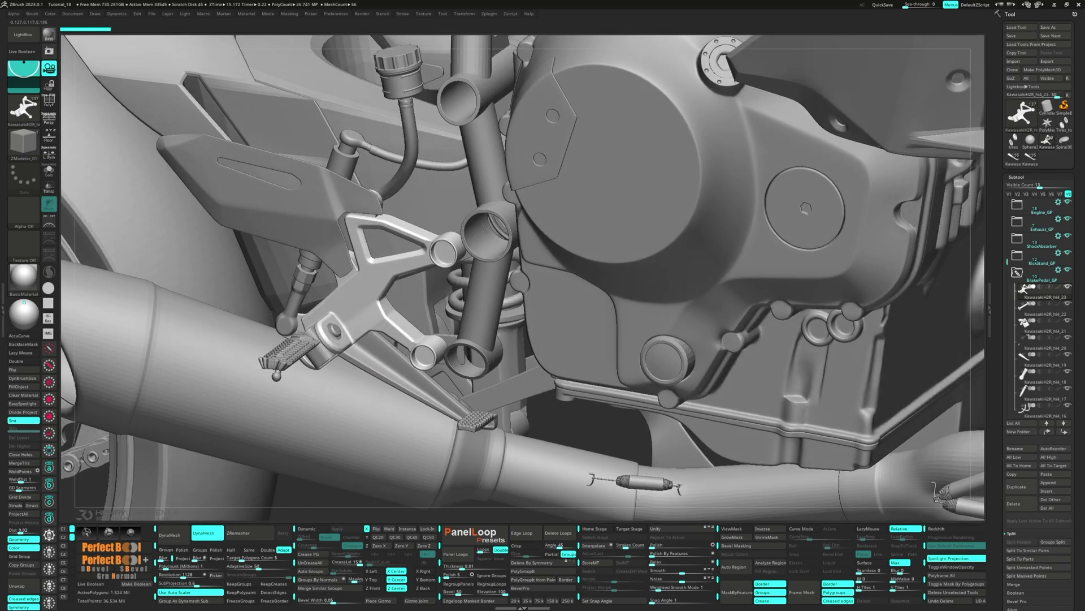
{"action": "right_click_drag", "start_coordinate": [362, 332], "coordinate": [549, 389]}
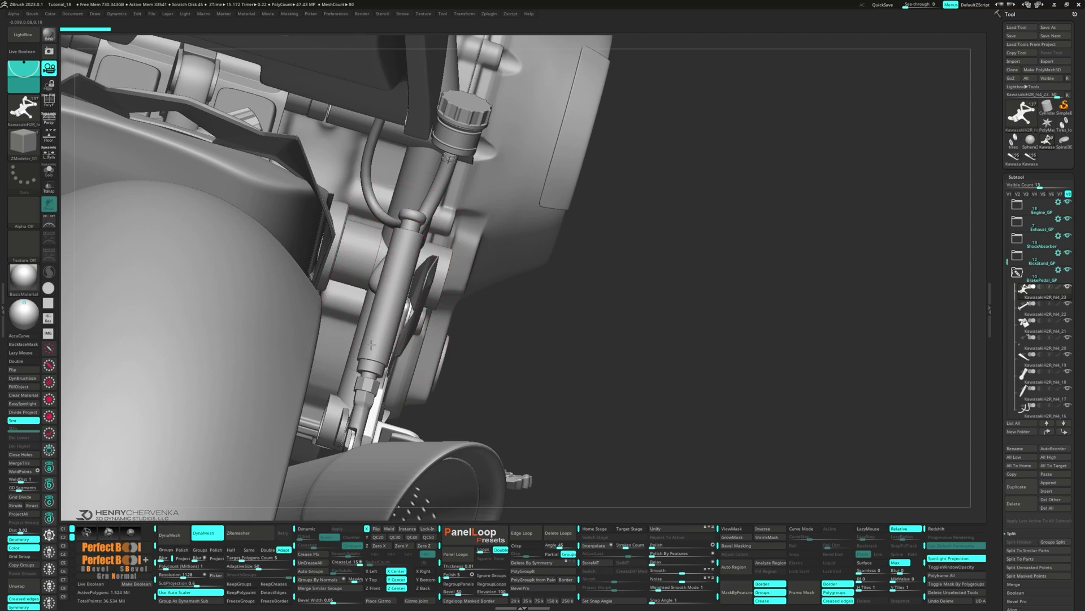
{"action": "right_click_drag", "start_coordinate": [370, 344], "coordinate": [283, 311]}
{"action": "right_click_drag", "start_coordinate": [405, 371], "coordinate": [441, 349], "text": "alt"}
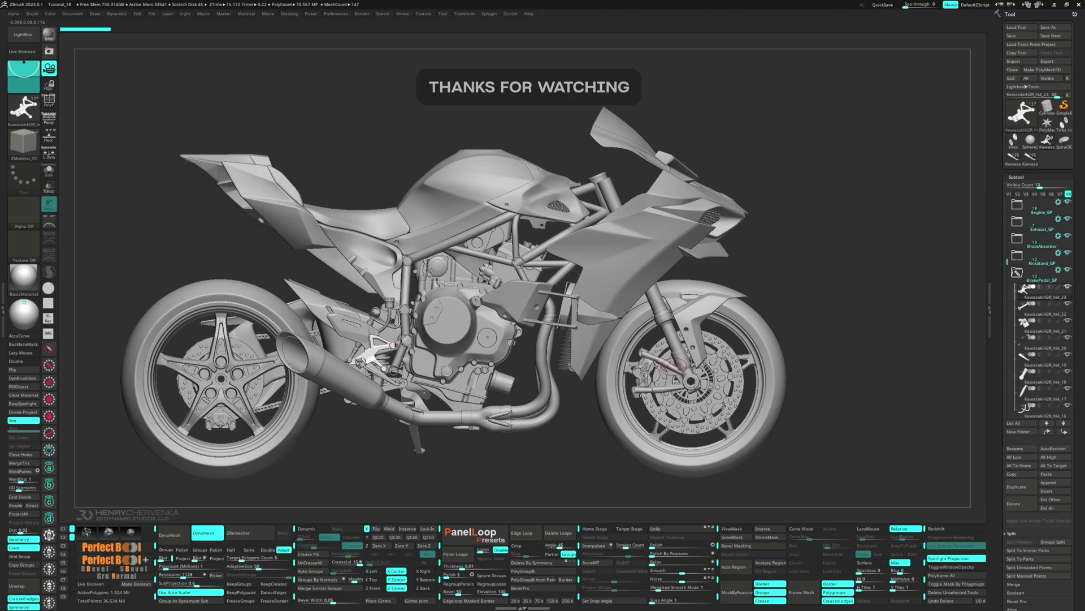